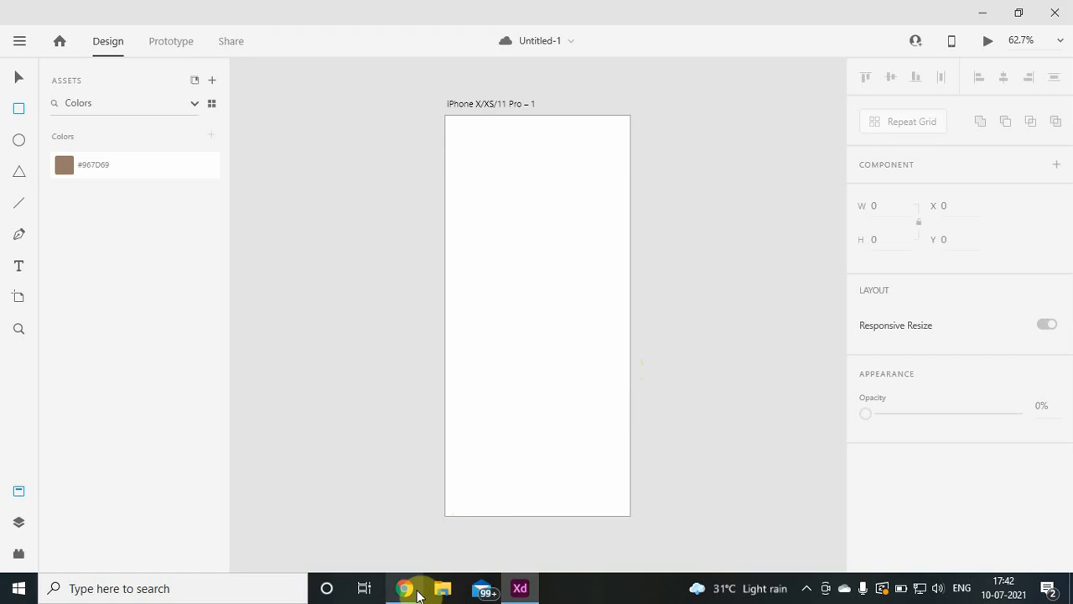
Switch to Chrome and review the Meditation App Login & Signup reference design alongside the Coolors palette.
{"action": "mouse_move", "coordinate": [417, 590]}
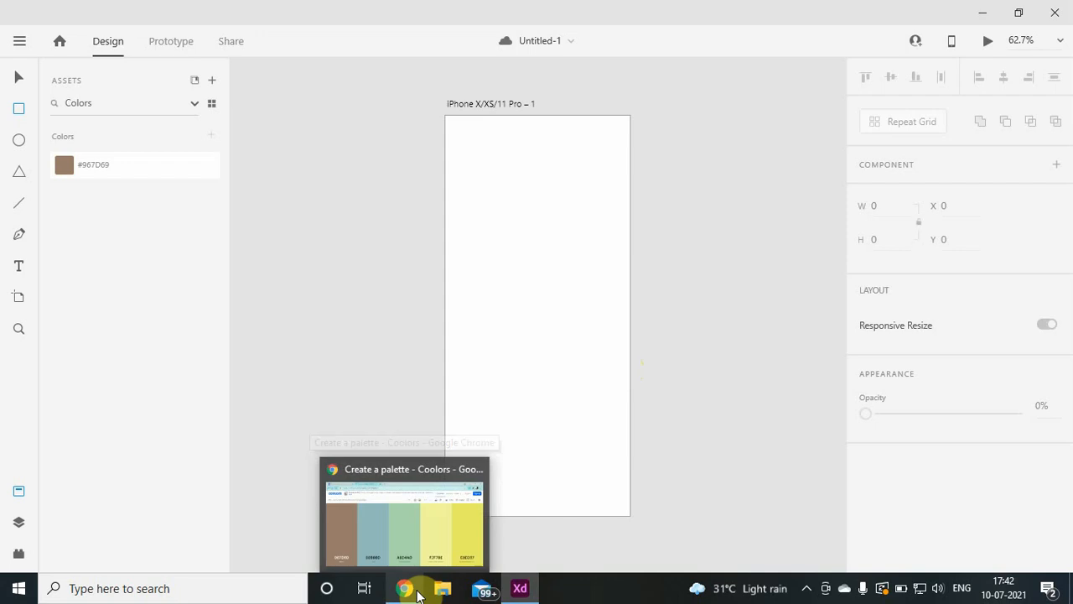
{"action": "left_click", "coordinate": [417, 591]}
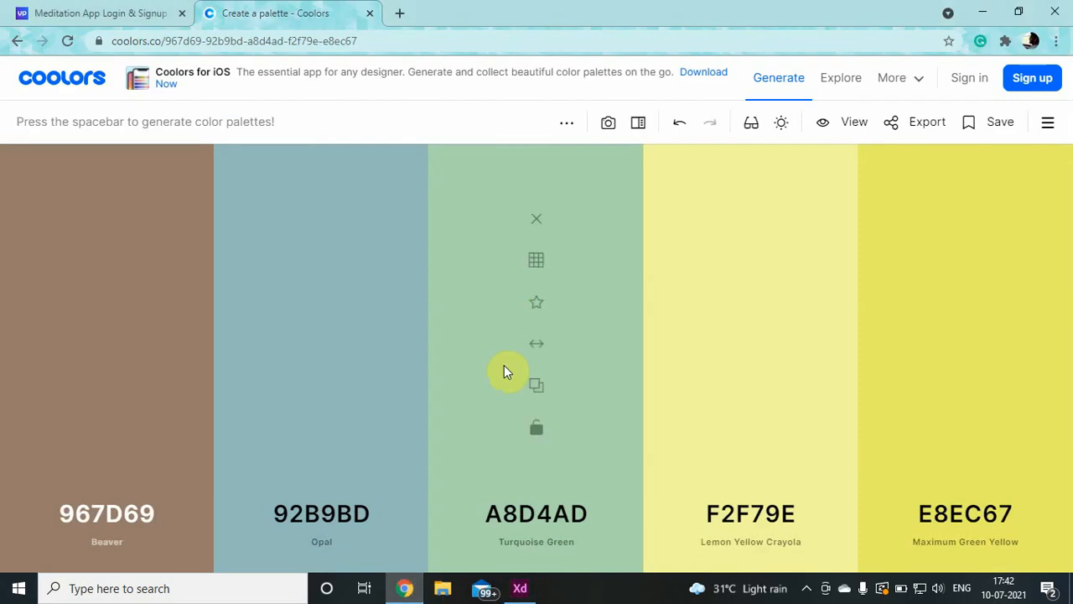
{"action": "left_click", "coordinate": [131, 10]}
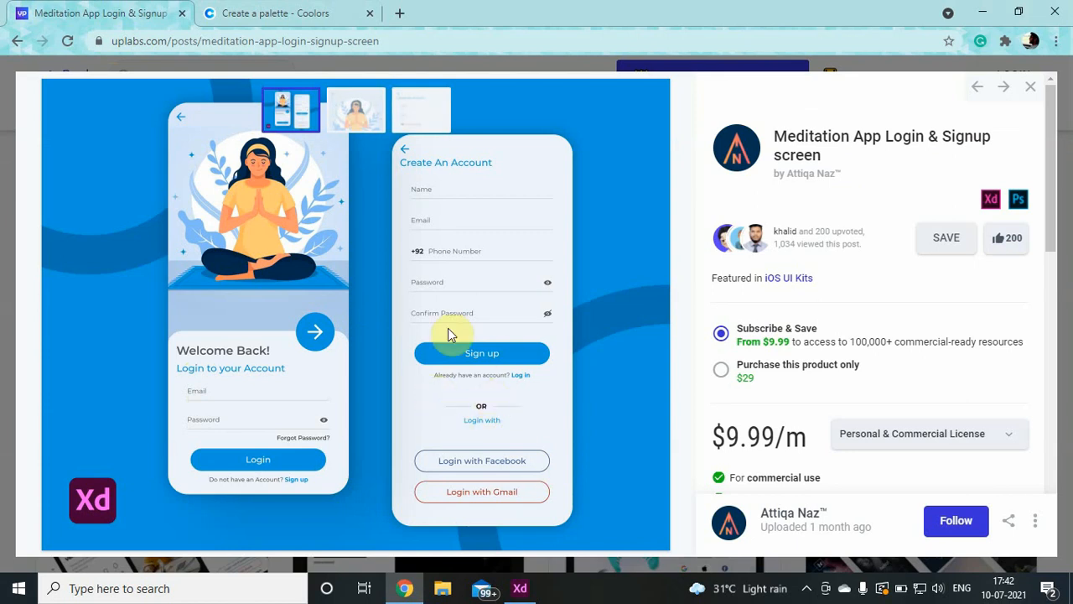
{"action": "left_click", "coordinate": [251, 13]}
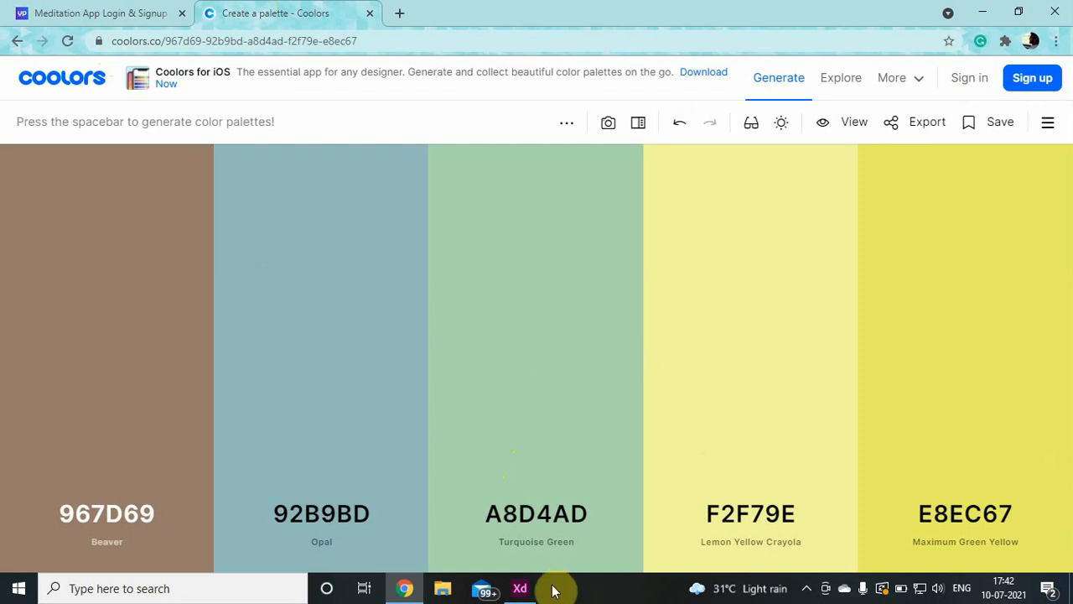
{"action": "left_click", "coordinate": [526, 590]}
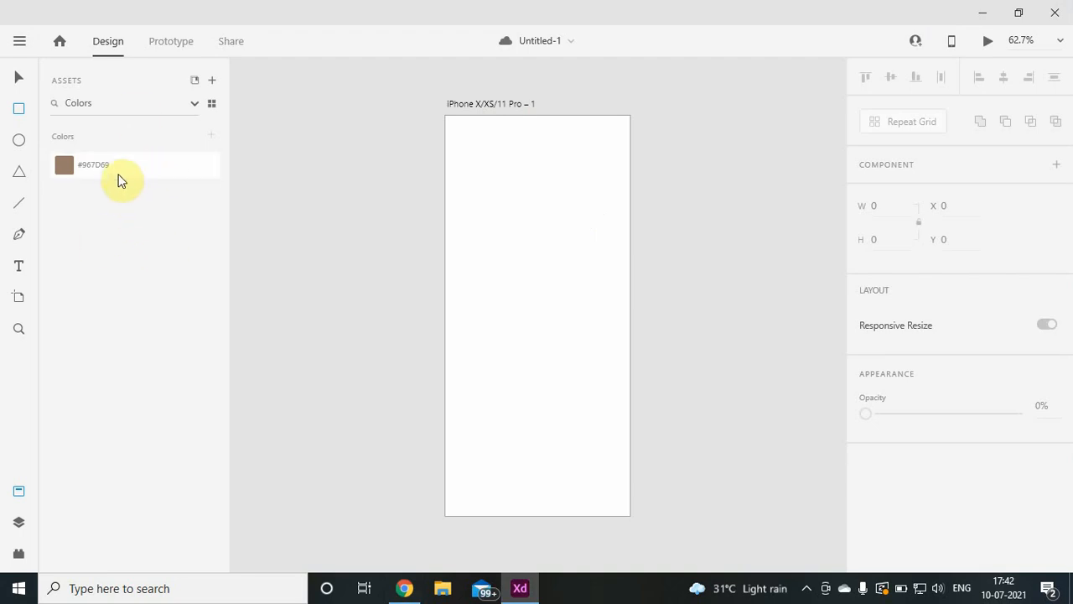
{"action": "left_click", "coordinate": [405, 588]}
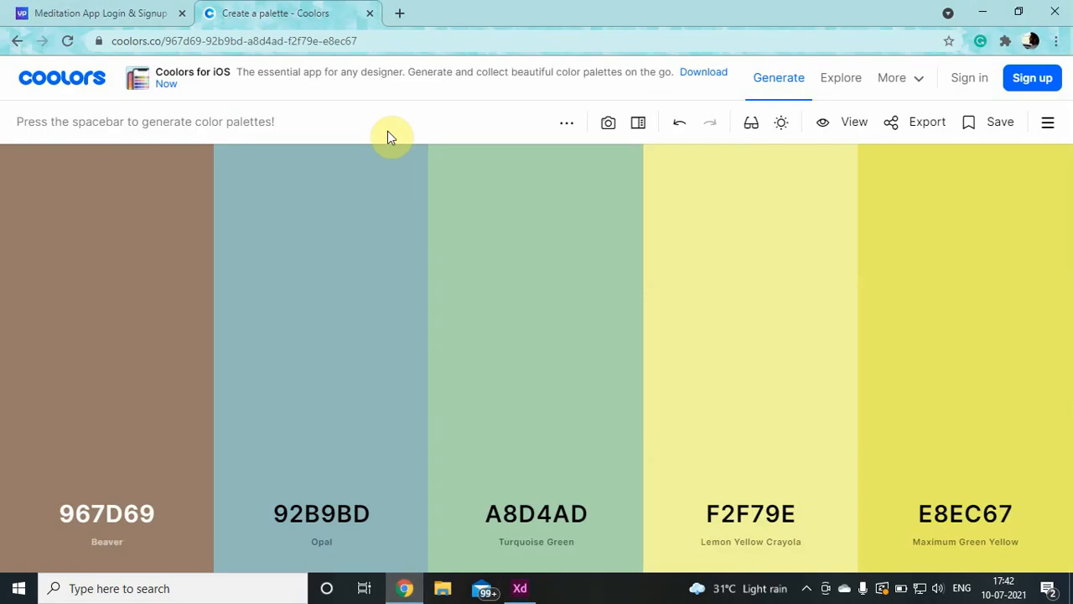
{"action": "left_click", "coordinate": [520, 588]}
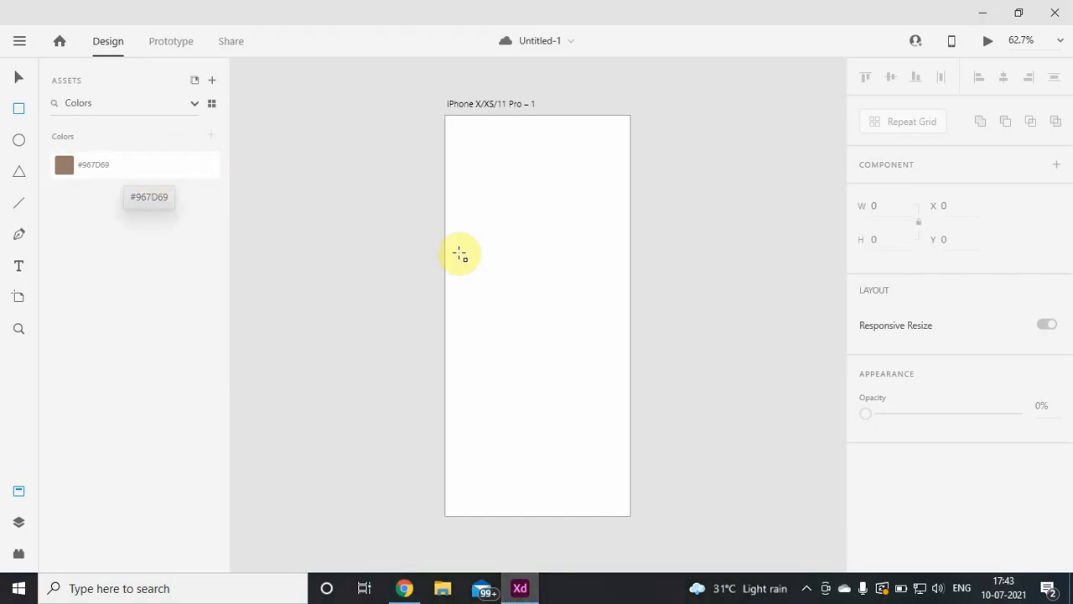
Copy hex 92B9BD from the Coolors palette in Chrome and draw a rectangle about 306 × 367 on the Adobe XD artboard.
{"action": "left_click", "coordinate": [405, 588]}
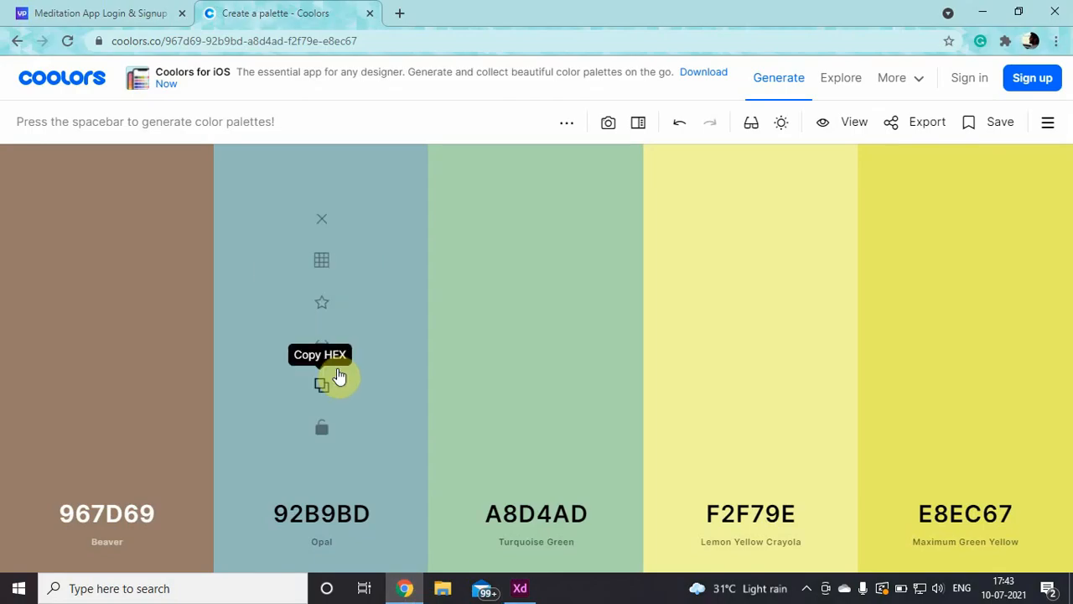
{"action": "left_click", "coordinate": [322, 385]}
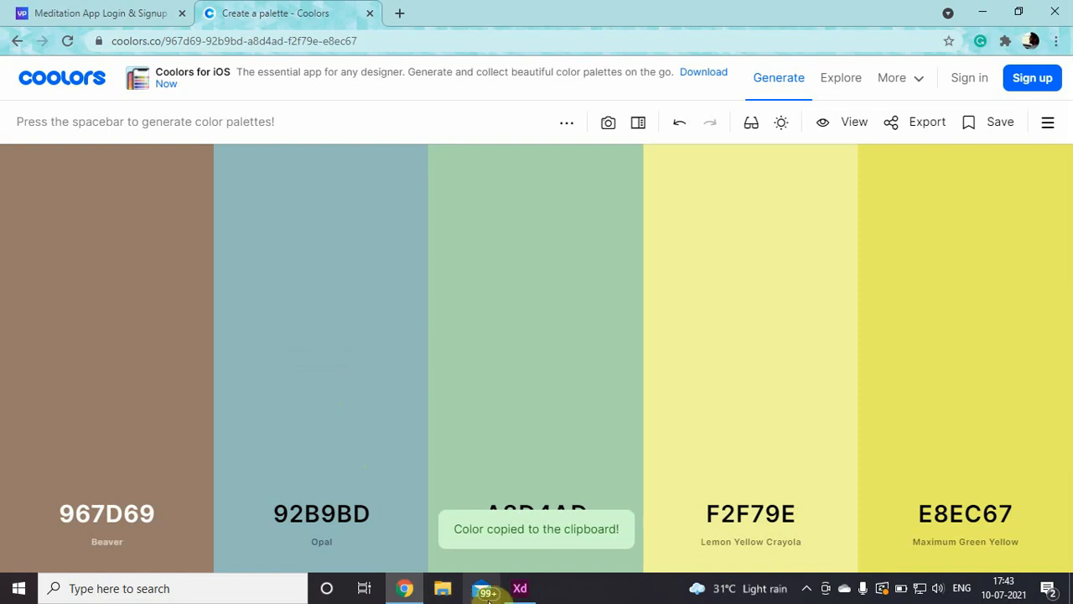
{"action": "left_click", "coordinate": [520, 588]}
{"action": "left_click_drag", "start_coordinate": [478, 202], "coordinate": [629, 381]}
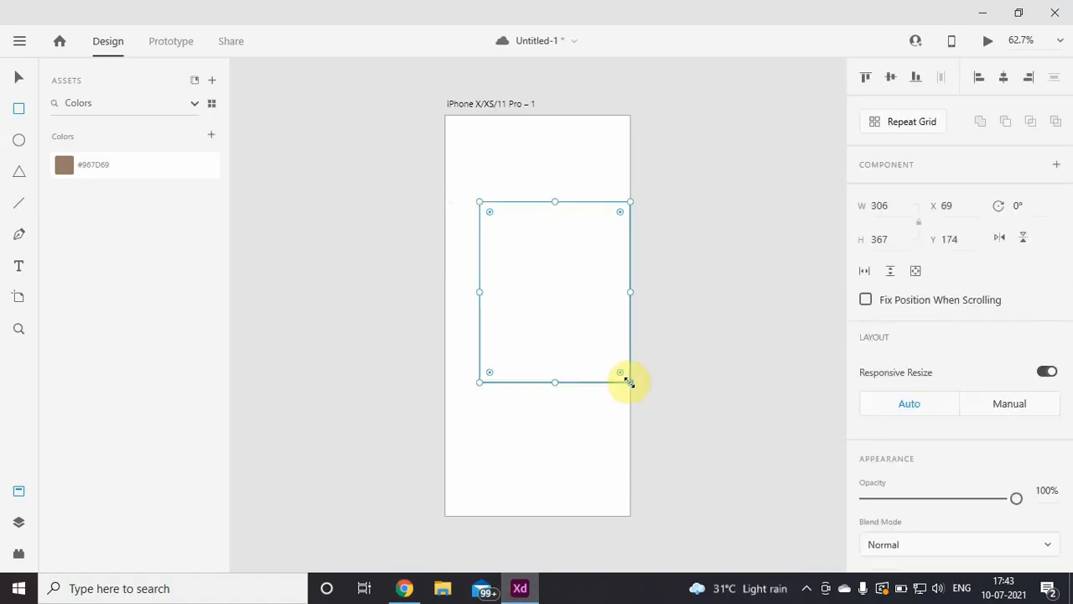
Fill the rectangle with #92B9BD, try to save that color as a swatch, and delete the rectangle.
{"action": "scroll", "coordinate": [1001, 424], "scroll_direction": "down", "scroll_amount": 5}
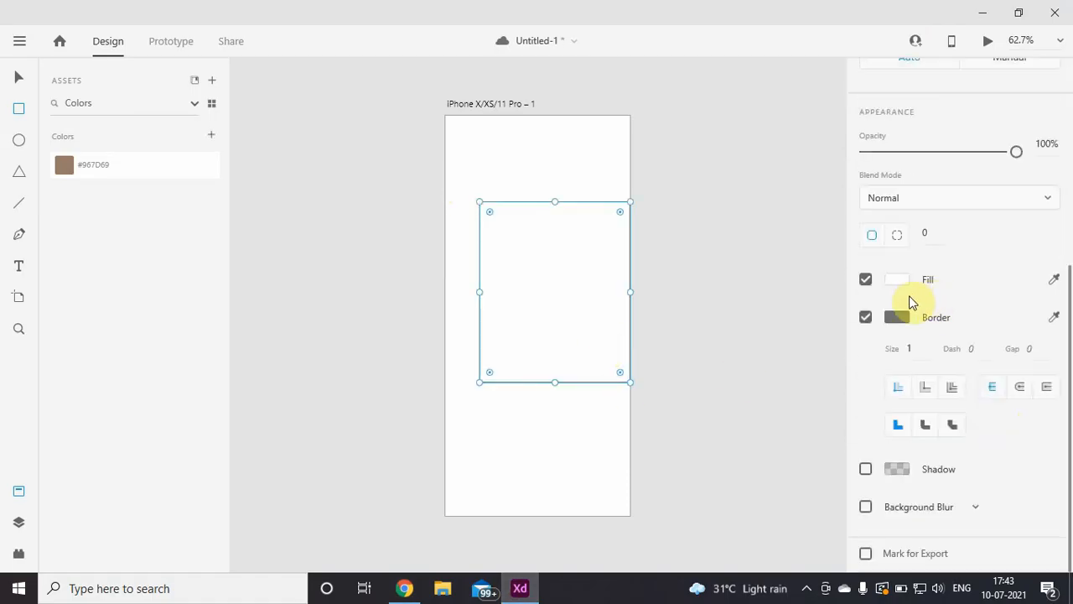
{"action": "left_click", "coordinate": [896, 280]}
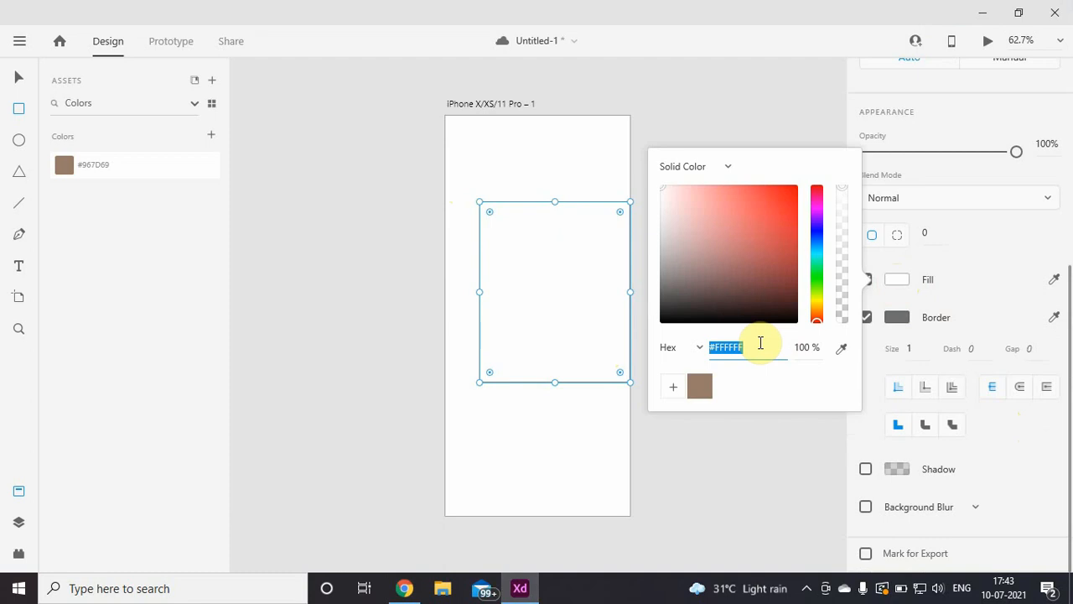
{"action": "key", "text": "ctrl+v"}
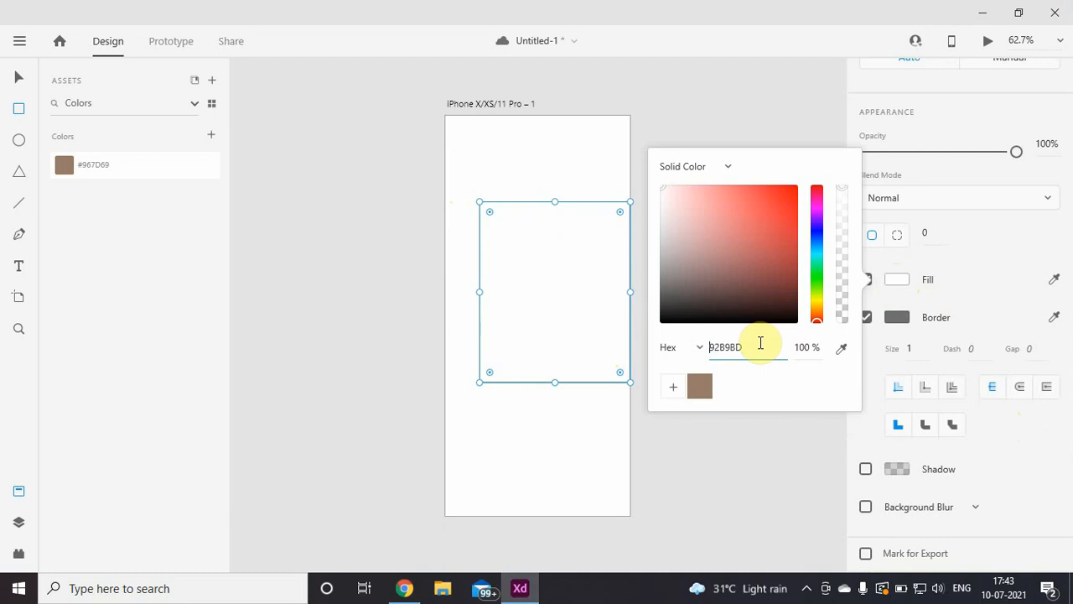
{"action": "type", "text": "#"}
{"action": "key", "text": "Return"}
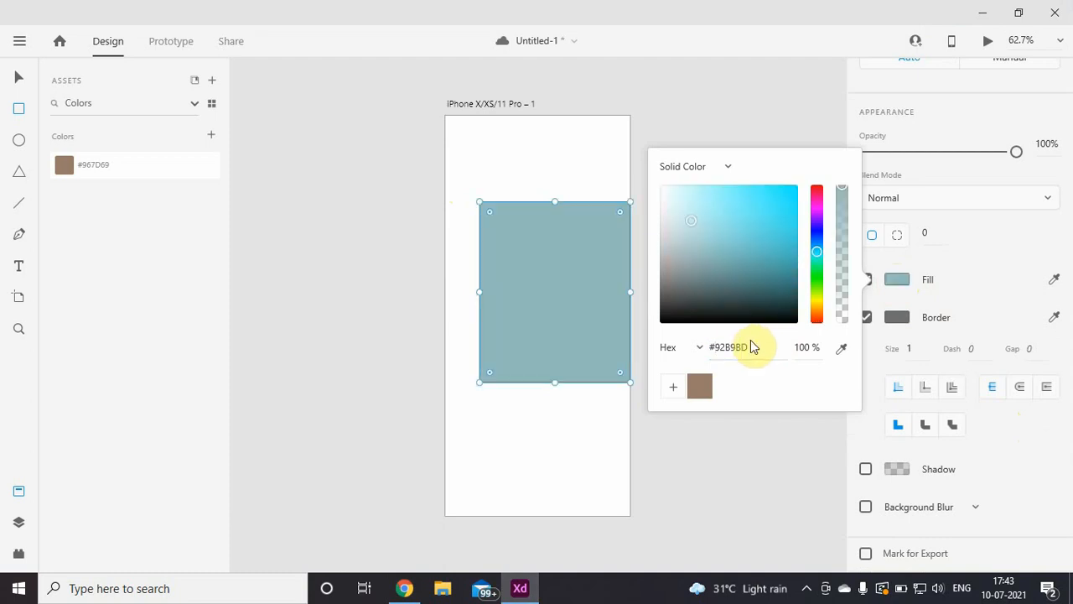
{"action": "left_click", "coordinate": [673, 387]}
{"action": "left_click", "coordinate": [664, 468]}
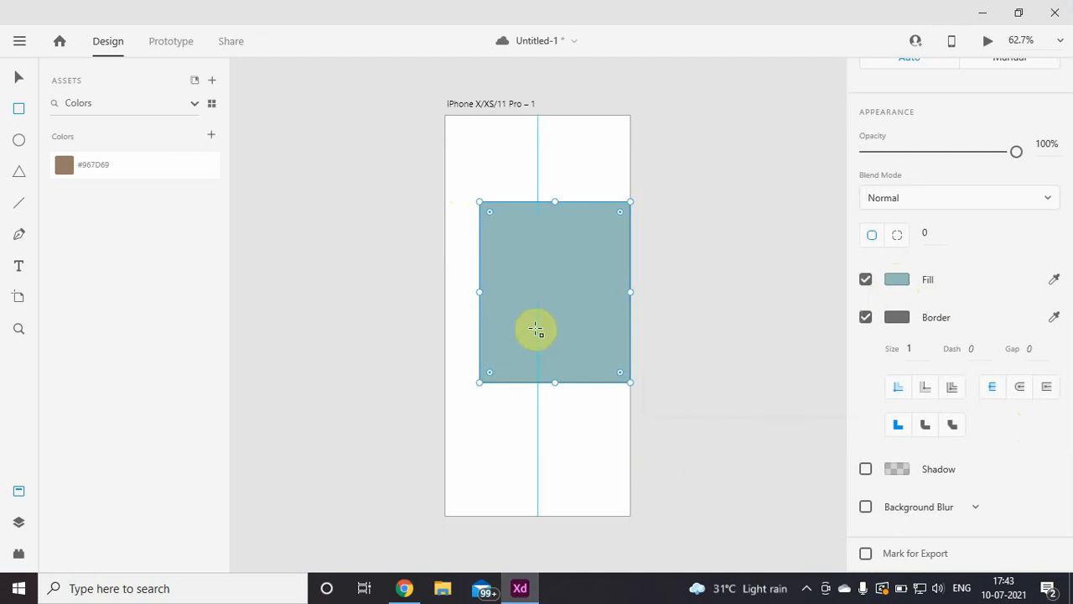
{"action": "key", "text": "Delete"}
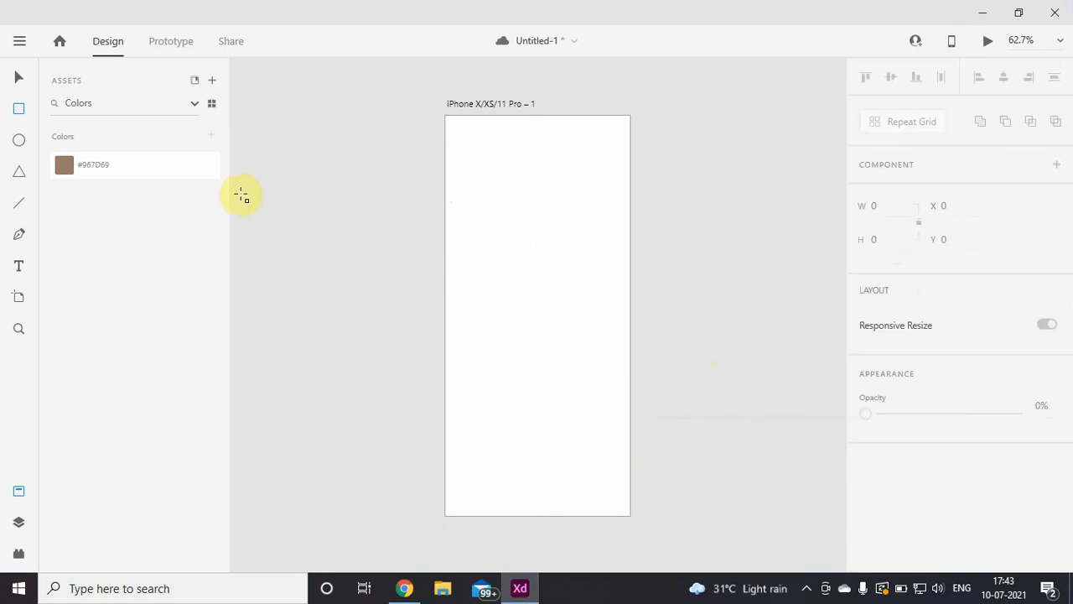
Recheck the meditation login and signup reference in Chrome and return to Adobe XD.
{"action": "left_click", "coordinate": [407, 592]}
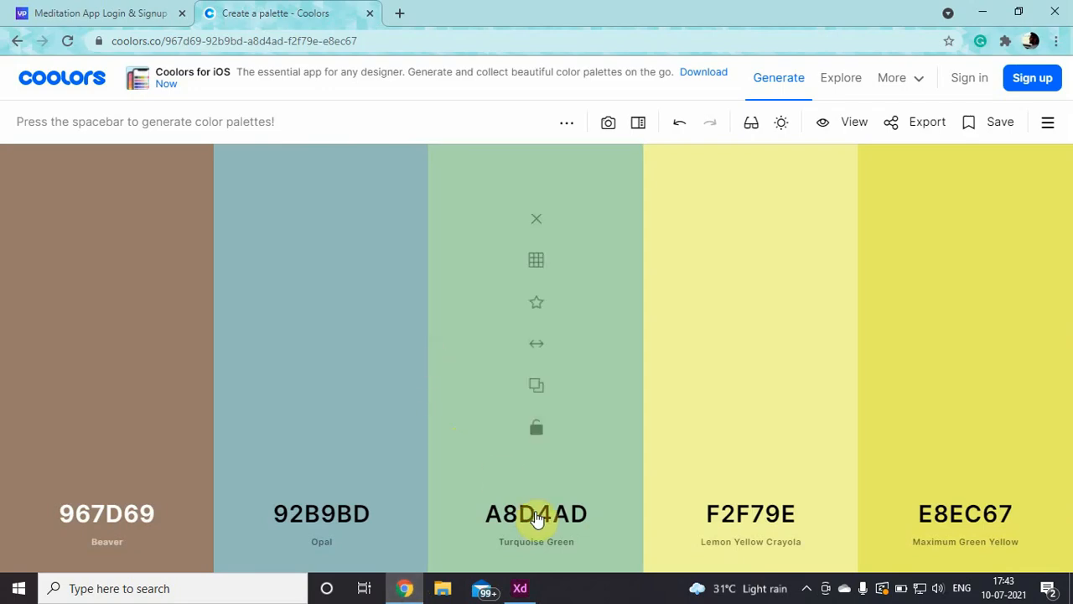
{"action": "left_click", "coordinate": [130, 6]}
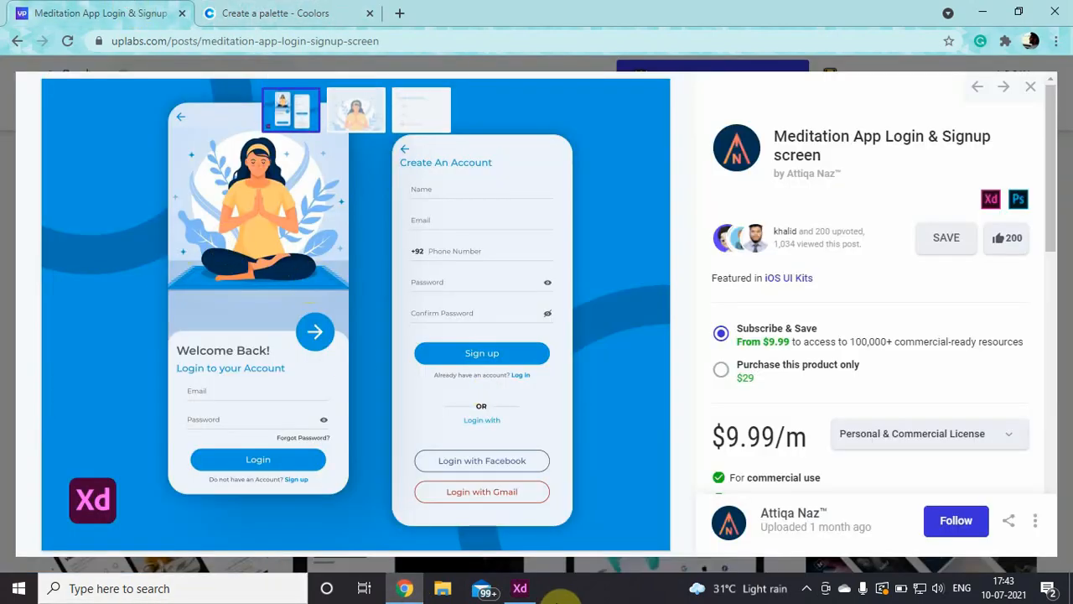
{"action": "left_click", "coordinate": [520, 583]}
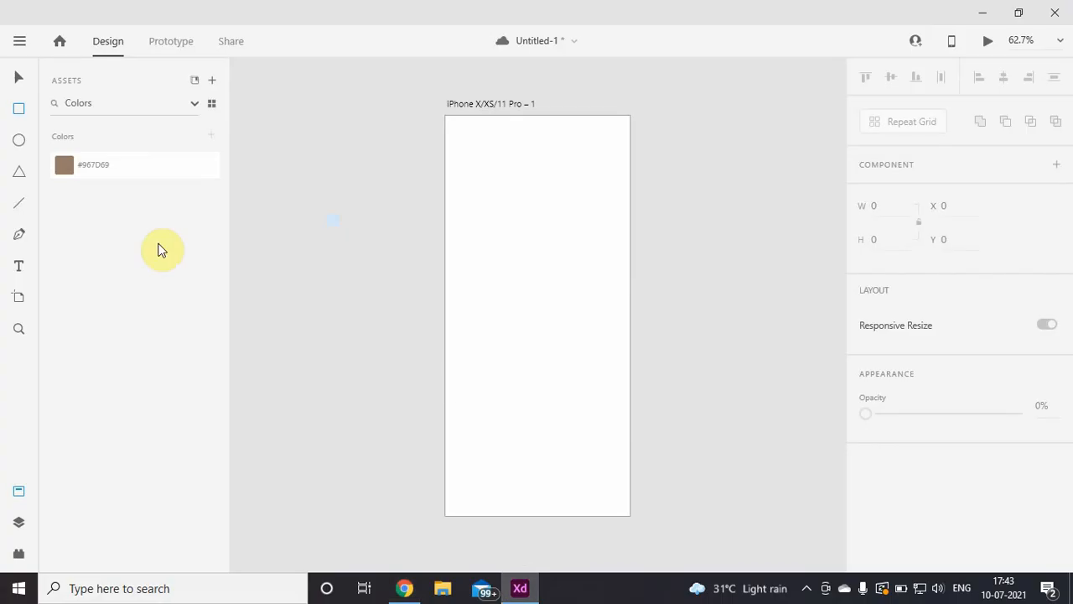
Open the unDraw plugin and search its illustrations for "meditation".
{"action": "left_click", "coordinate": [18, 552]}
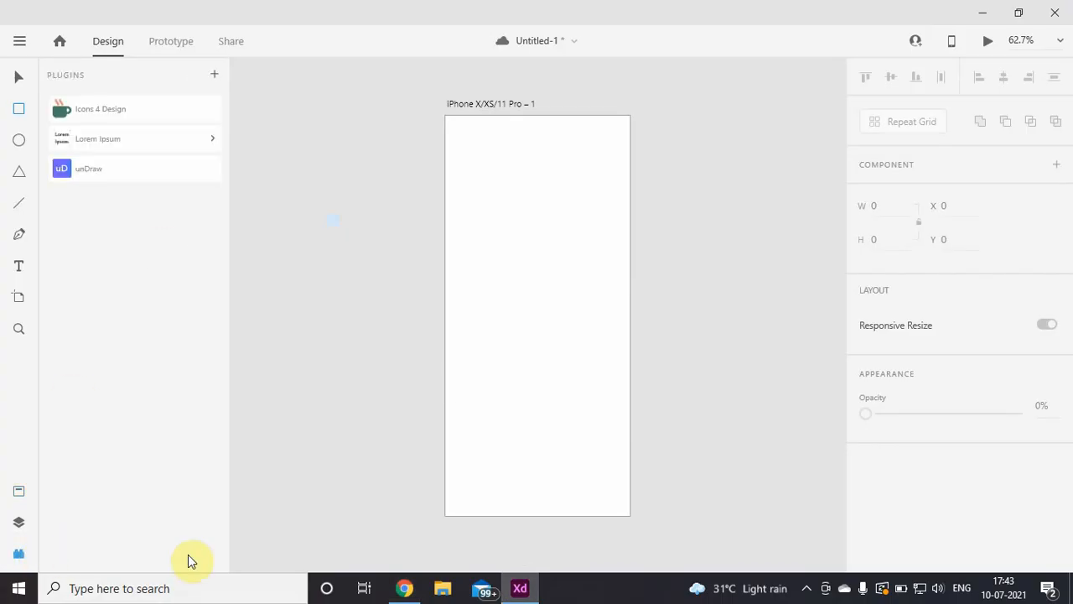
{"action": "left_click", "coordinate": [134, 171]}
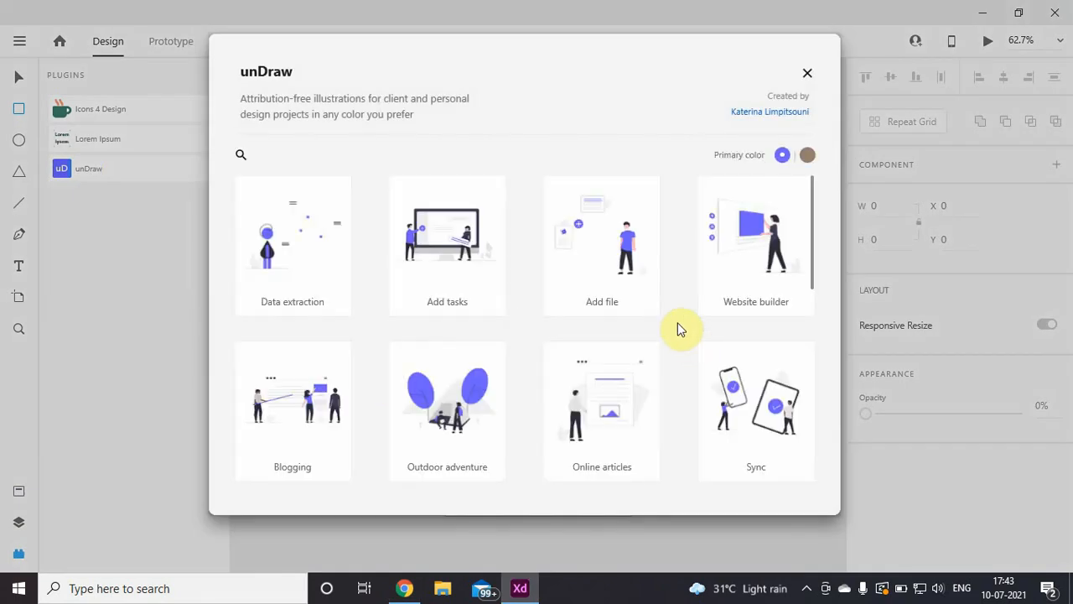
{"action": "left_click", "coordinate": [808, 157]}
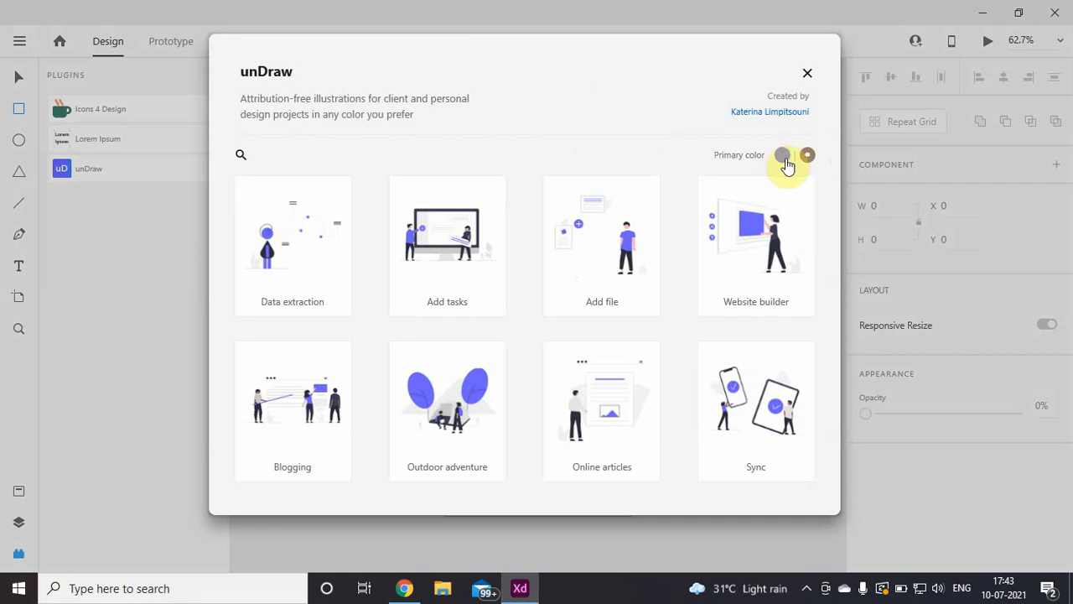
{"action": "left_click", "coordinate": [241, 155]}
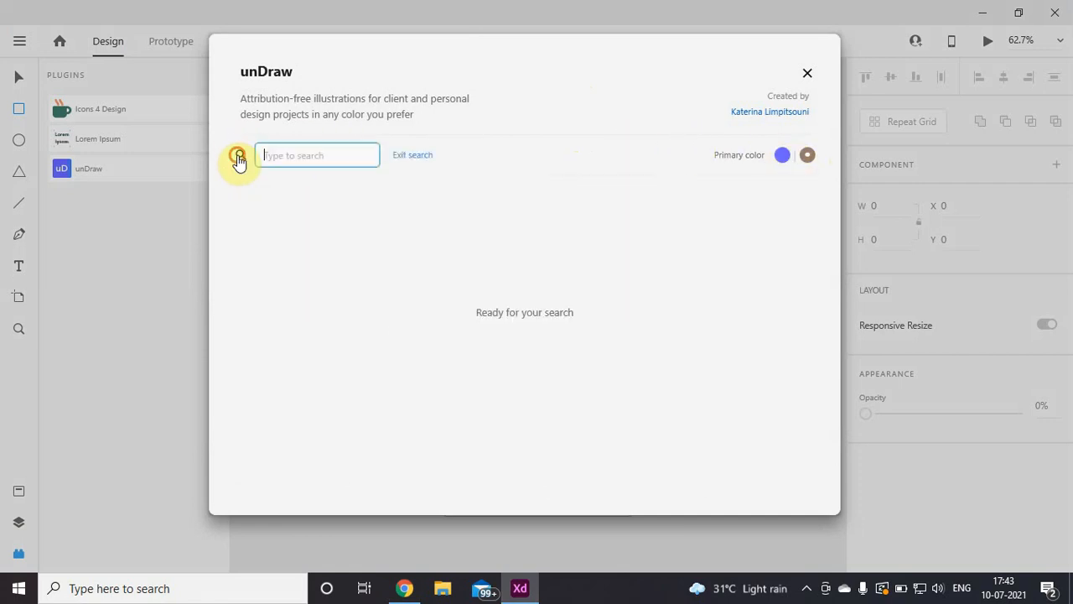
{"action": "type", "text": "meditation"}
{"action": "key", "text": "Return"}
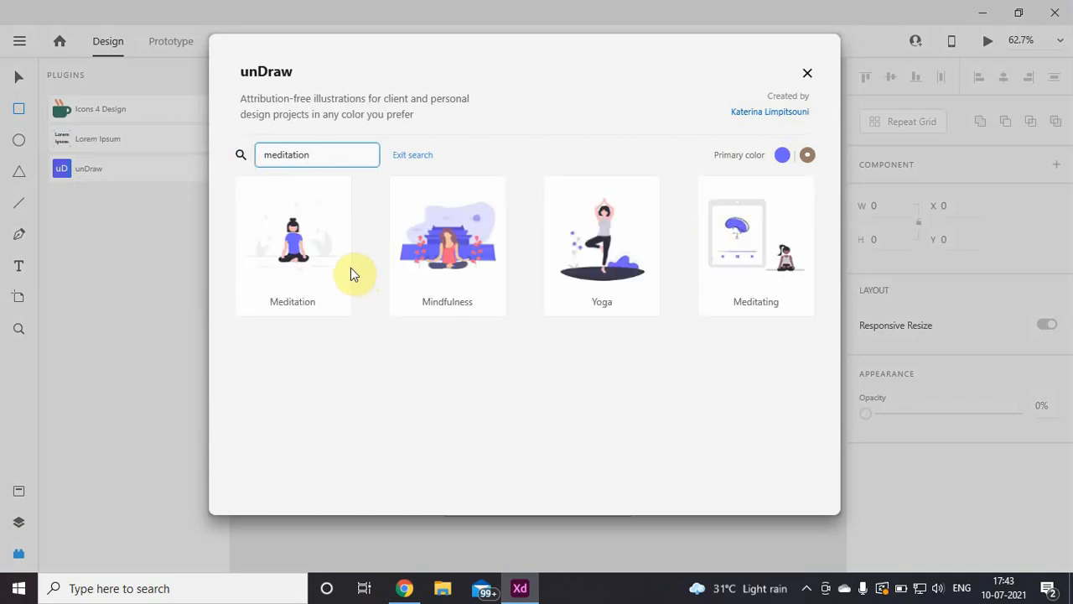
Set the unDraw primary color to purple and copy the Meditation illustration to the clipboard.
{"action": "left_click", "coordinate": [784, 155]}
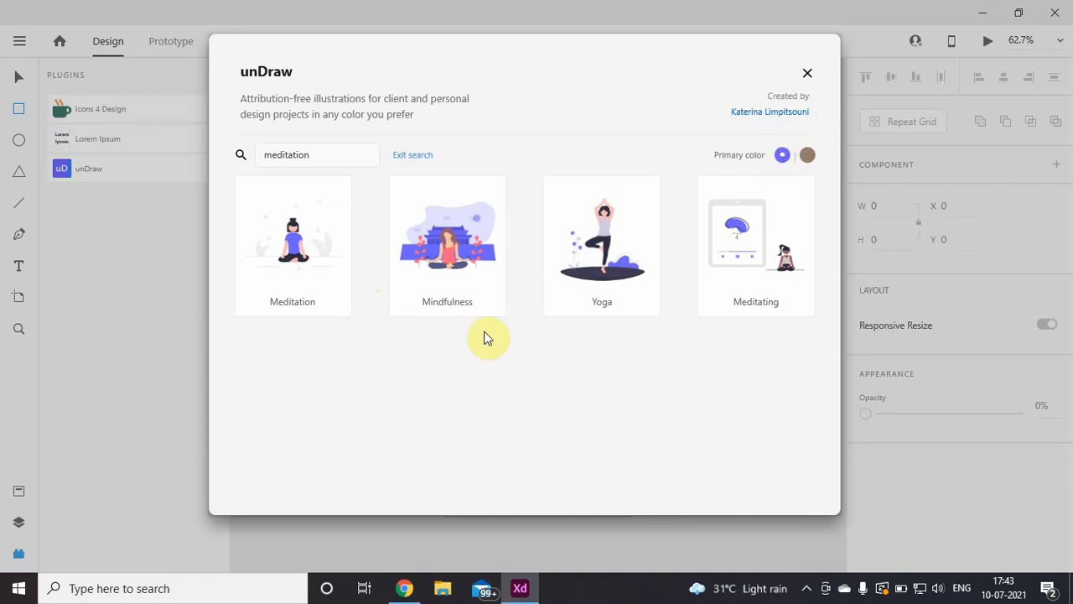
{"action": "left_click", "coordinate": [299, 250]}
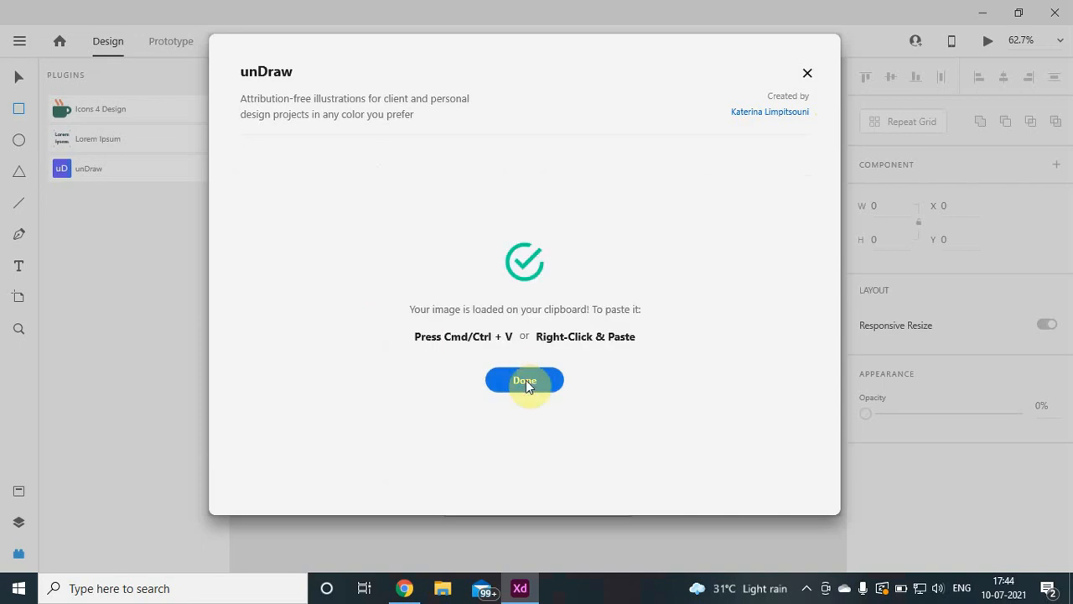
{"action": "left_click", "coordinate": [526, 380]}
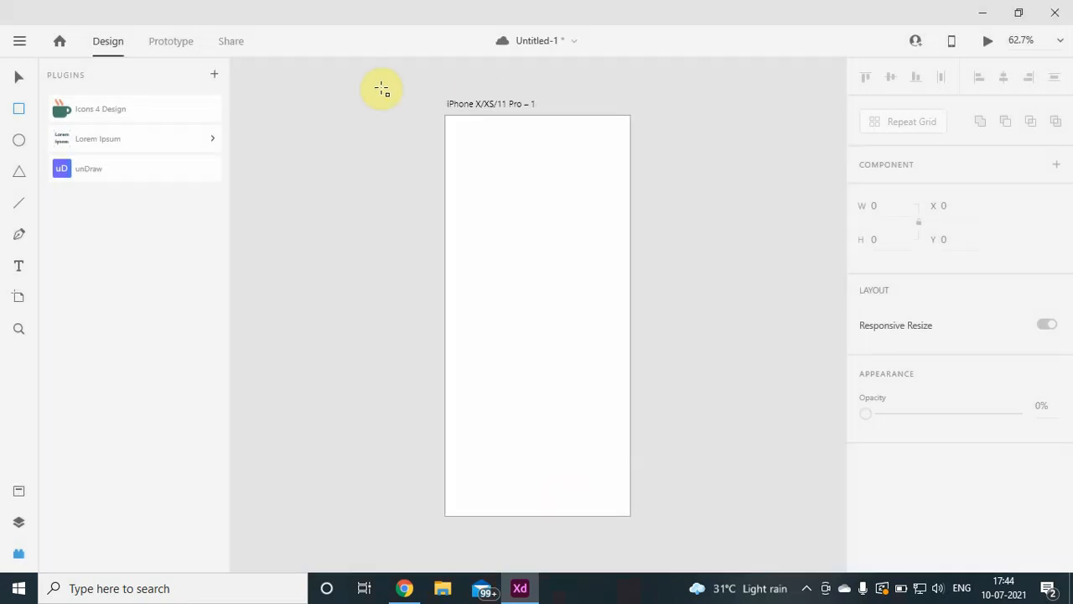
Paste the meditation illustration onto the artboard and scale it down to about 299 × 226.
{"action": "right_click", "coordinate": [487, 152]}
{"action": "left_click", "coordinate": [550, 273]}
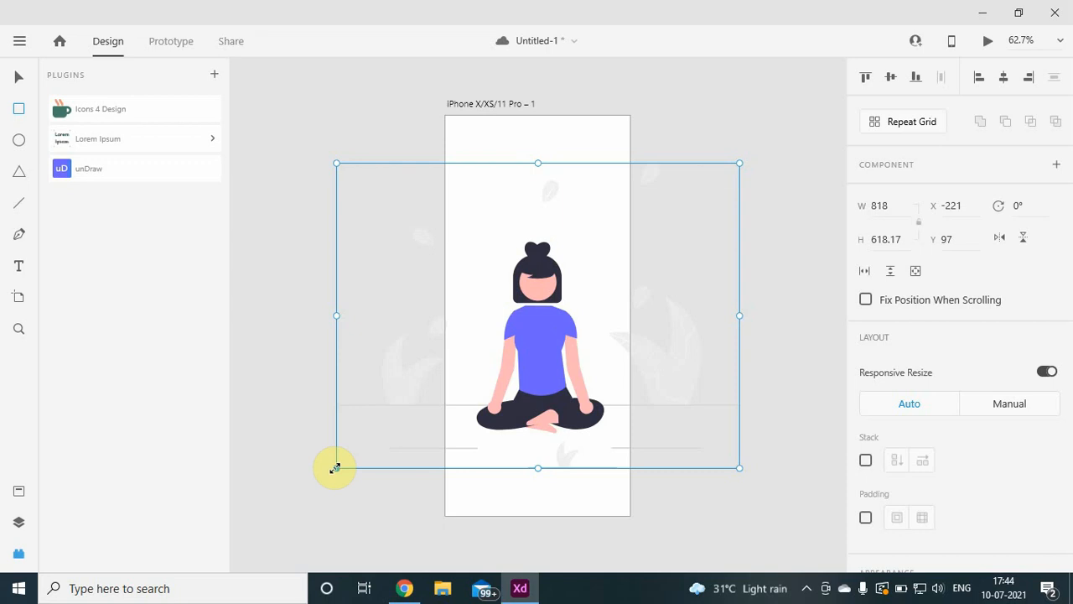
{"action": "left_click_drag", "start_coordinate": [334, 468], "coordinate": [537, 280]}
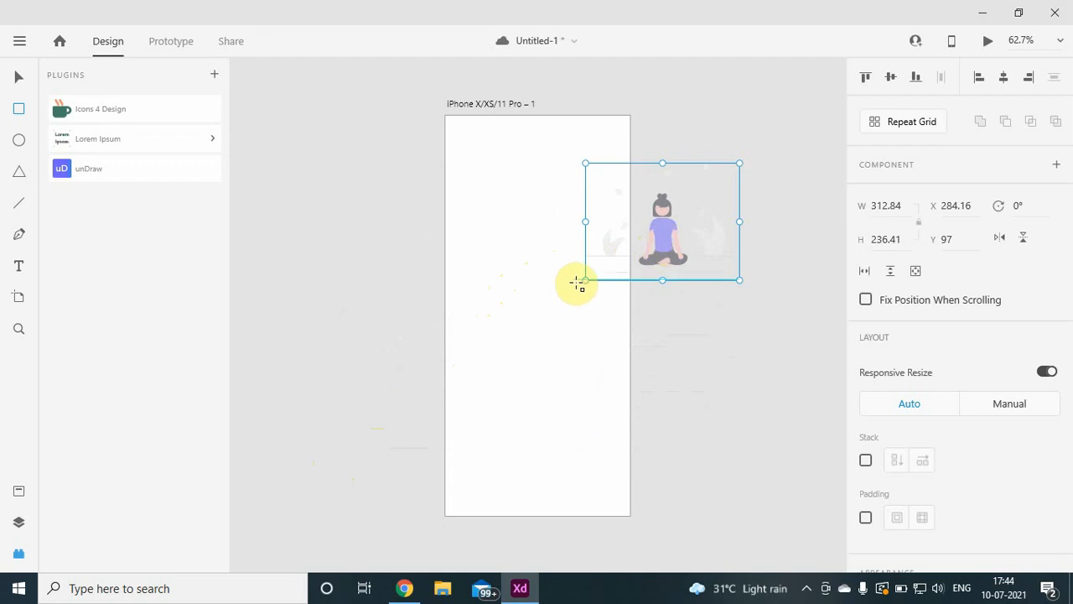
{"action": "left_click_drag", "start_coordinate": [583, 281], "coordinate": [593, 276]}
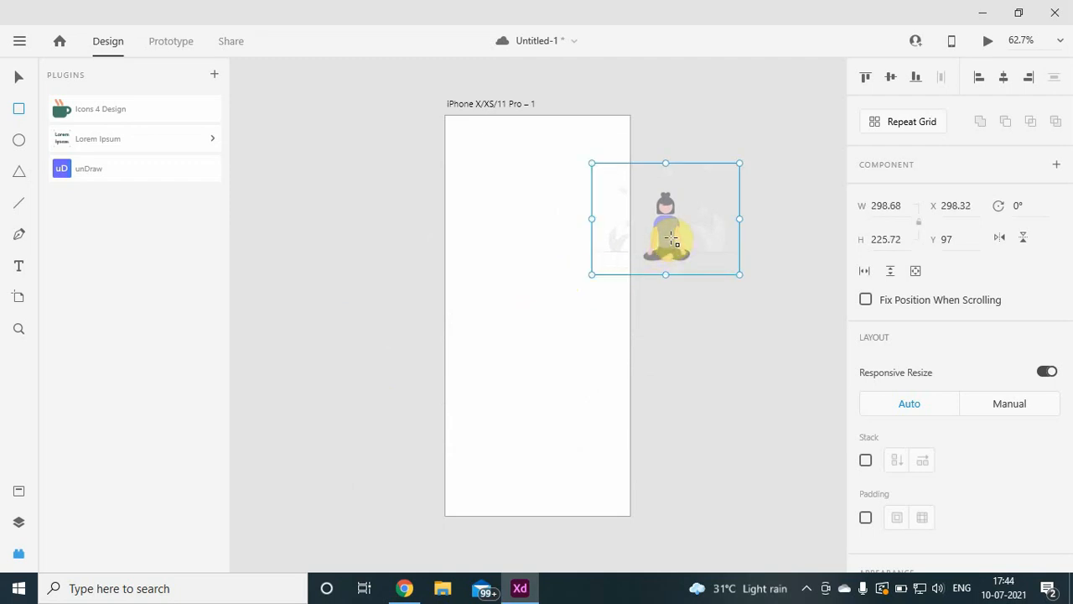
{"action": "mouse_move", "coordinate": [676, 235]}
{"action": "left_mouse_down"}
{"action": "mouse_move", "coordinate": [626, 233]}
{"action": "mouse_move", "coordinate": [661, 242]}
{"action": "left_mouse_up"}
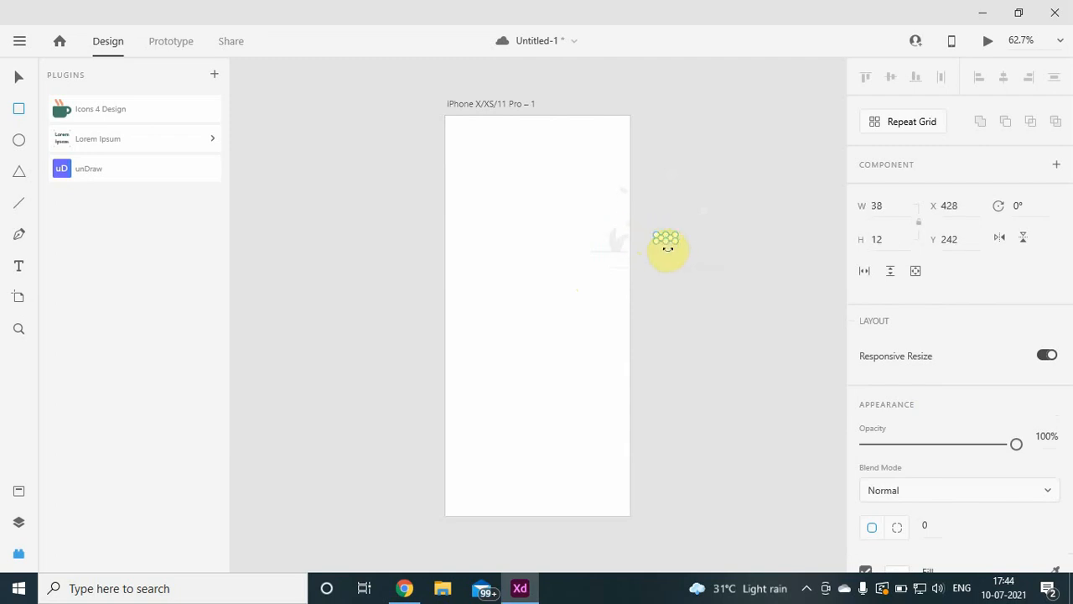
{"action": "key", "text": "Escape"}
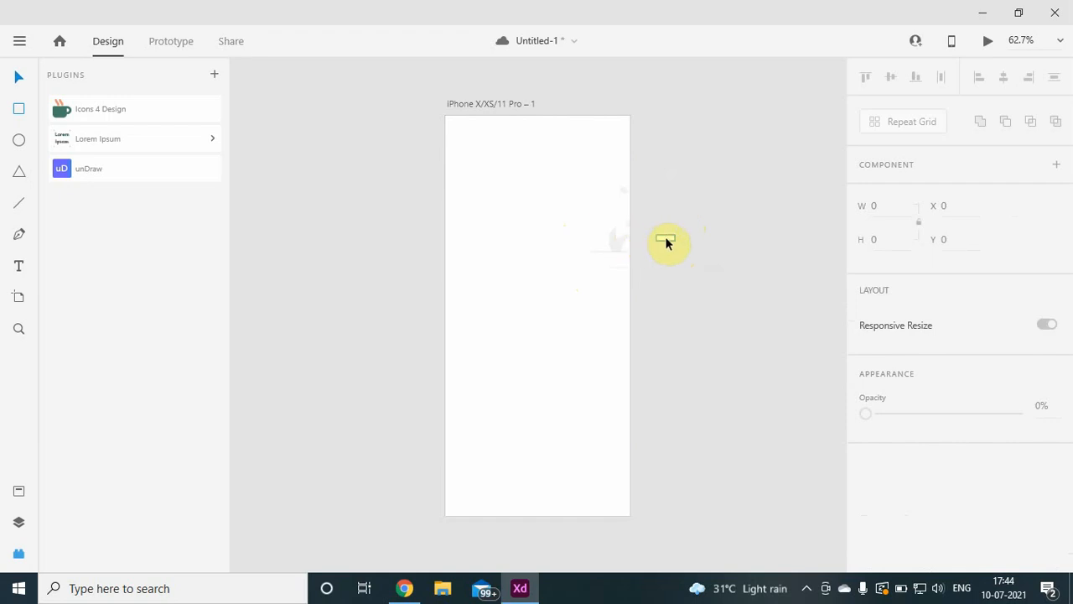
{"action": "left_click", "coordinate": [666, 238]}
{"action": "key", "text": "Delete"}
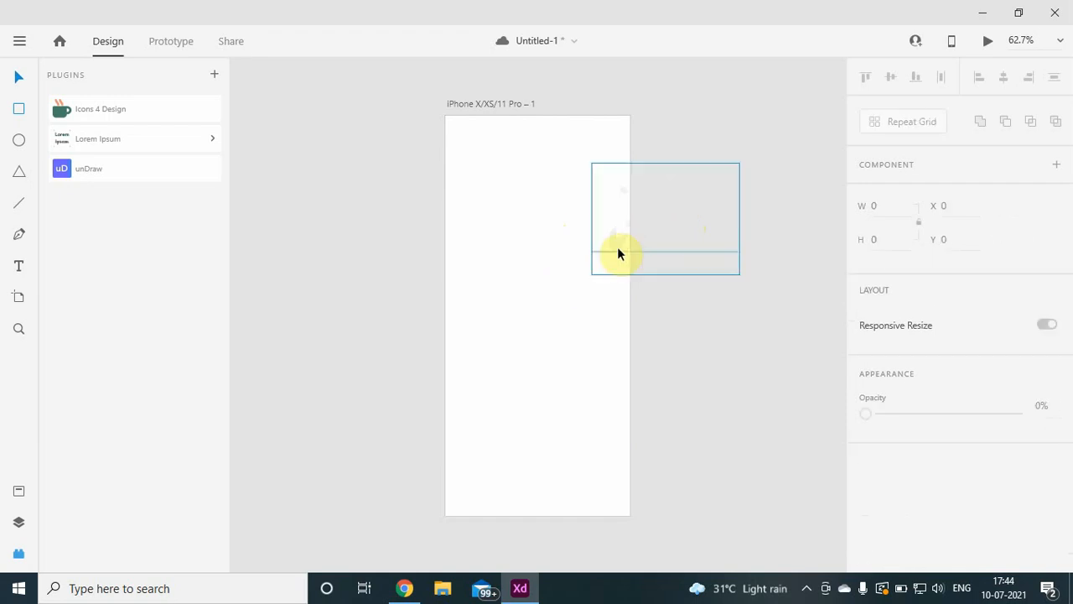
Move the meditation illustration into the upper part of the iPhone artboard, centered horizontally, and deselect it.
{"action": "left_click", "coordinate": [618, 250]}
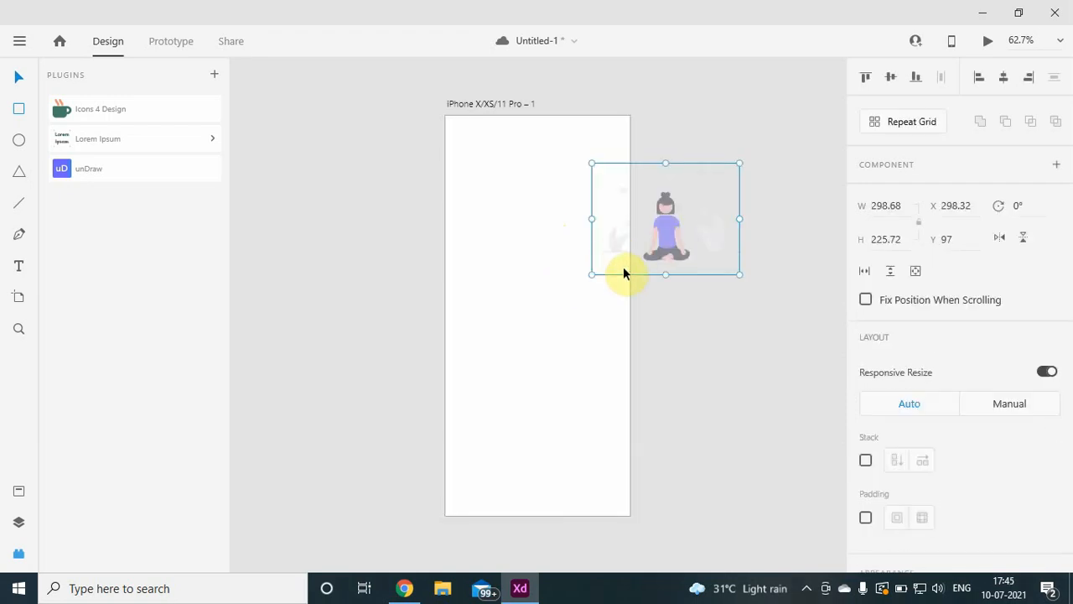
{"action": "left_click_drag", "start_coordinate": [623, 267], "coordinate": [518, 231]}
{"action": "left_click", "coordinate": [597, 250]}
{"action": "left_click", "coordinate": [537, 333]}
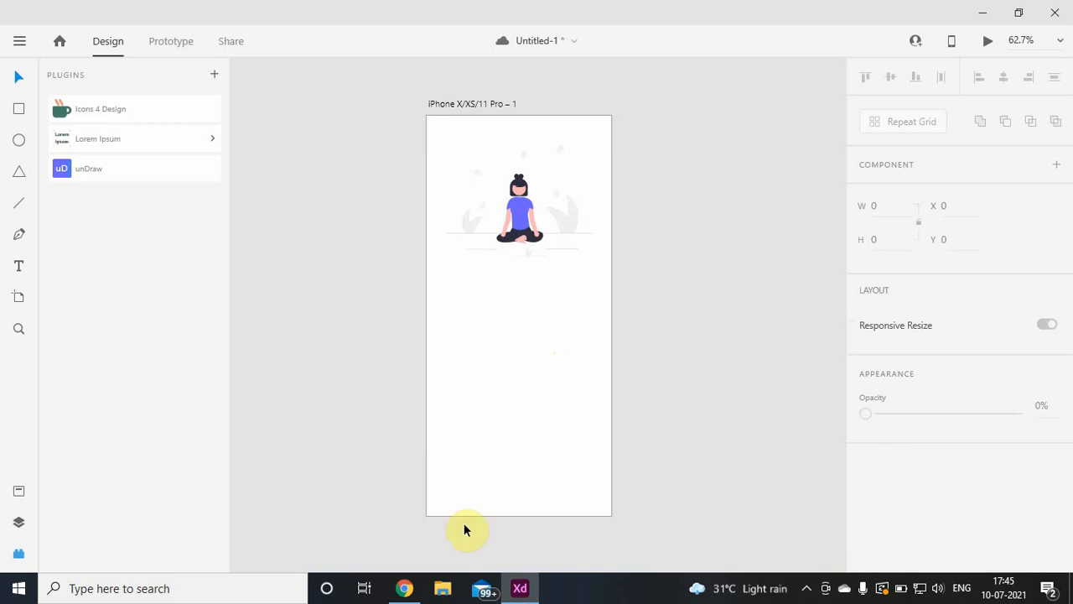
Look over the reference meditation login screen in Chrome and return to the Adobe XD artboard.
{"action": "mouse_move", "coordinate": [411, 589]}
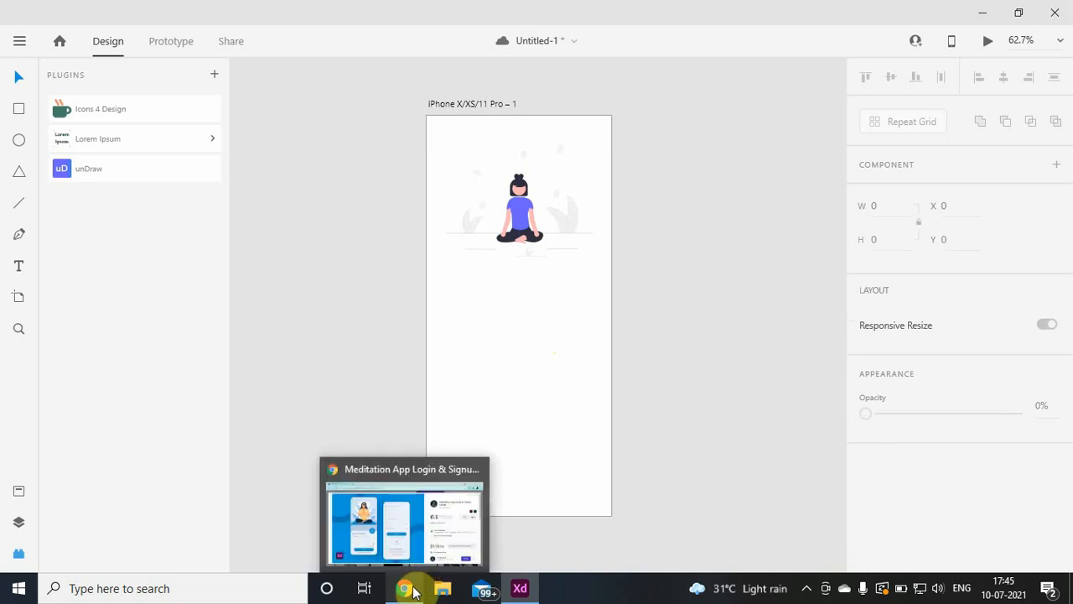
{"action": "left_click", "coordinate": [411, 589]}
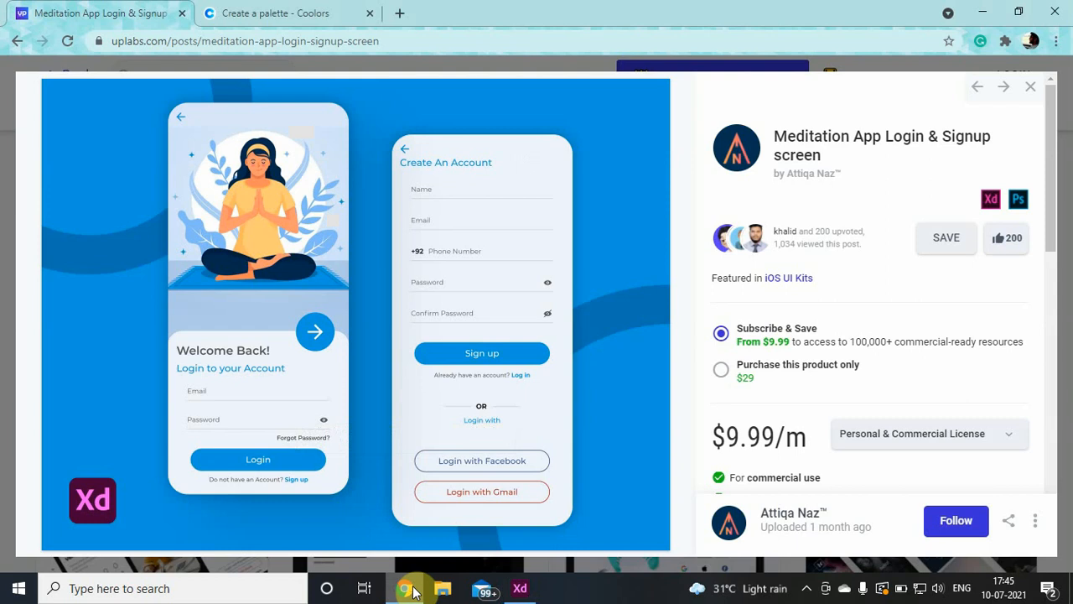
{"action": "left_click", "coordinate": [409, 585]}
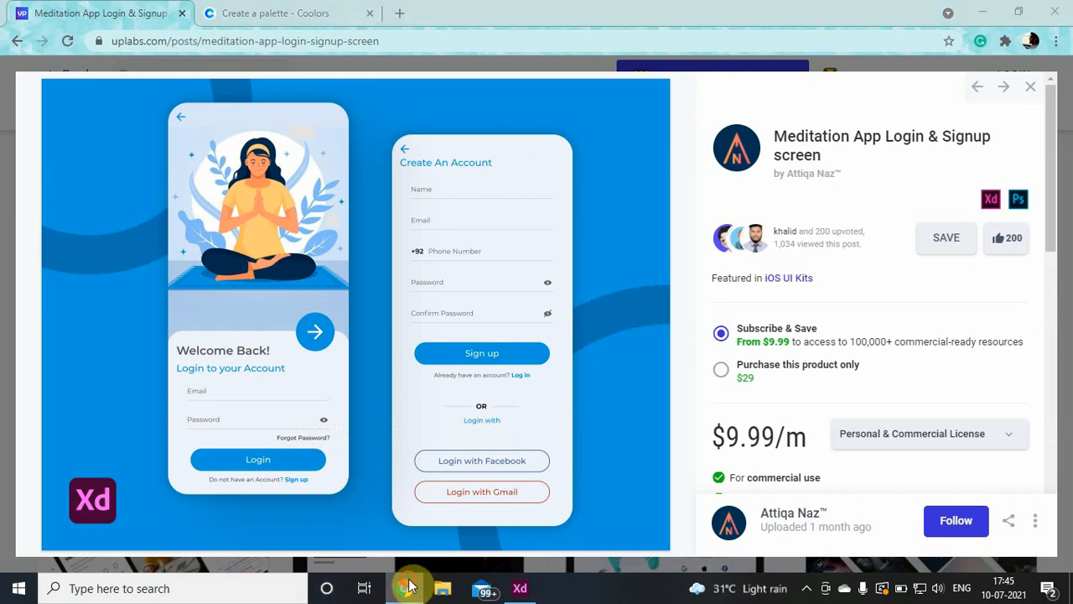
{"action": "left_click", "coordinate": [500, 211]}
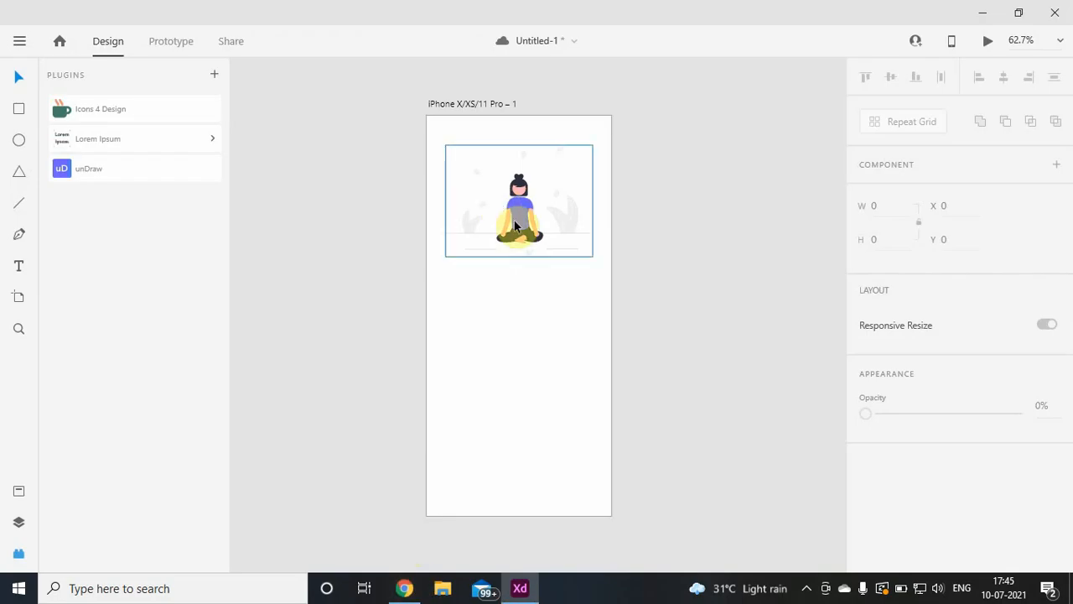
Move the meditation illustration down to Y 100, keeping it horizontally centered, and deselect it.
{"action": "left_click_drag", "start_coordinate": [515, 225], "coordinate": [515, 238]}
{"action": "left_click_drag", "start_coordinate": [515, 242], "coordinate": [517, 243]}
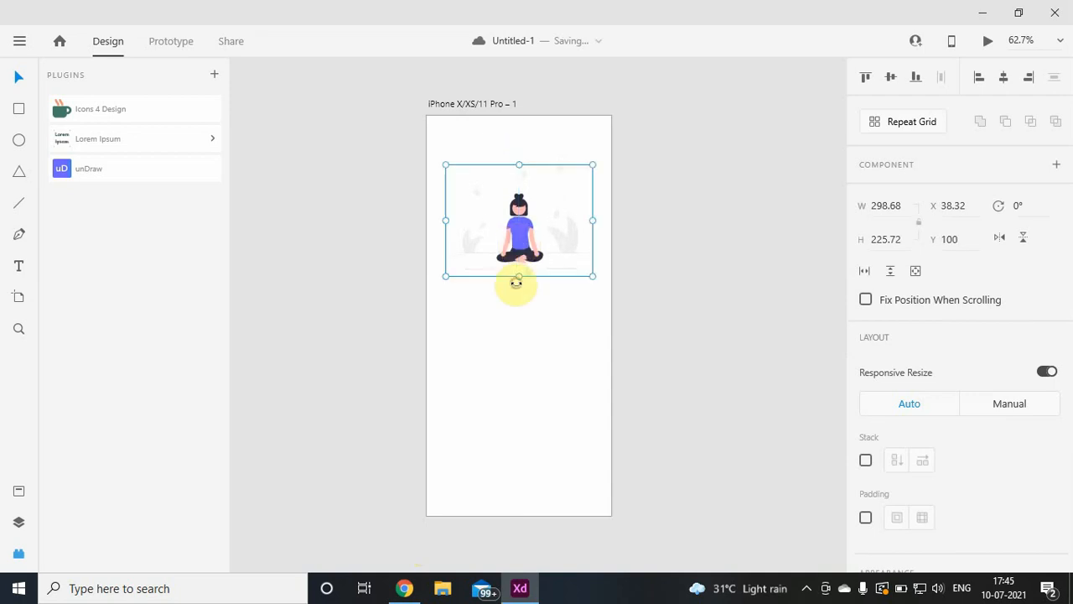
{"action": "left_click", "coordinate": [520, 321]}
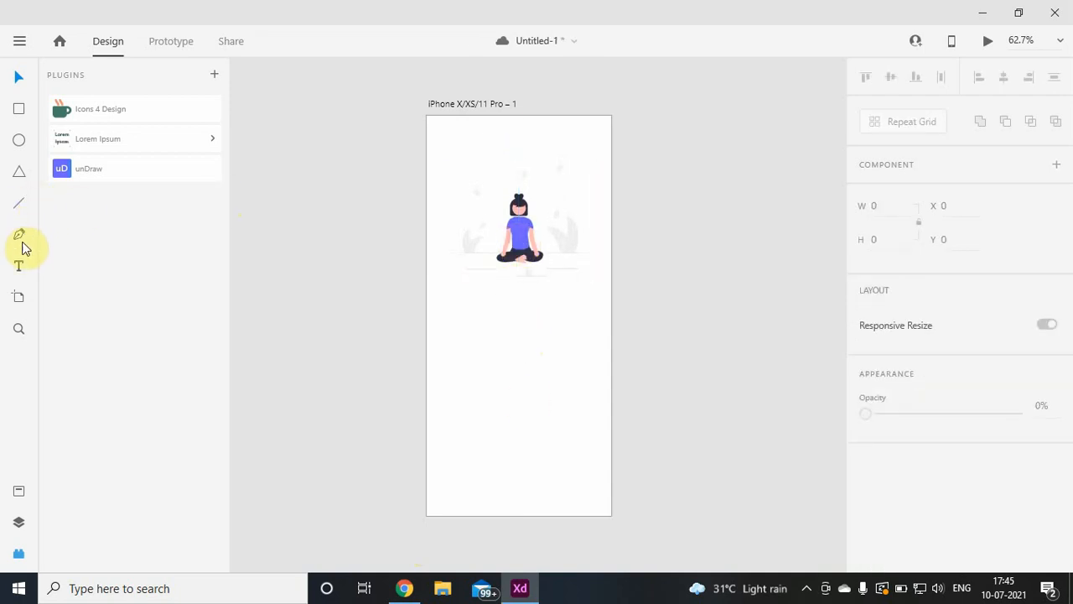
Draw a short, nearly horizontal line about 31 × 2 in the empty area below the illustration.
{"action": "left_click", "coordinate": [19, 203]}
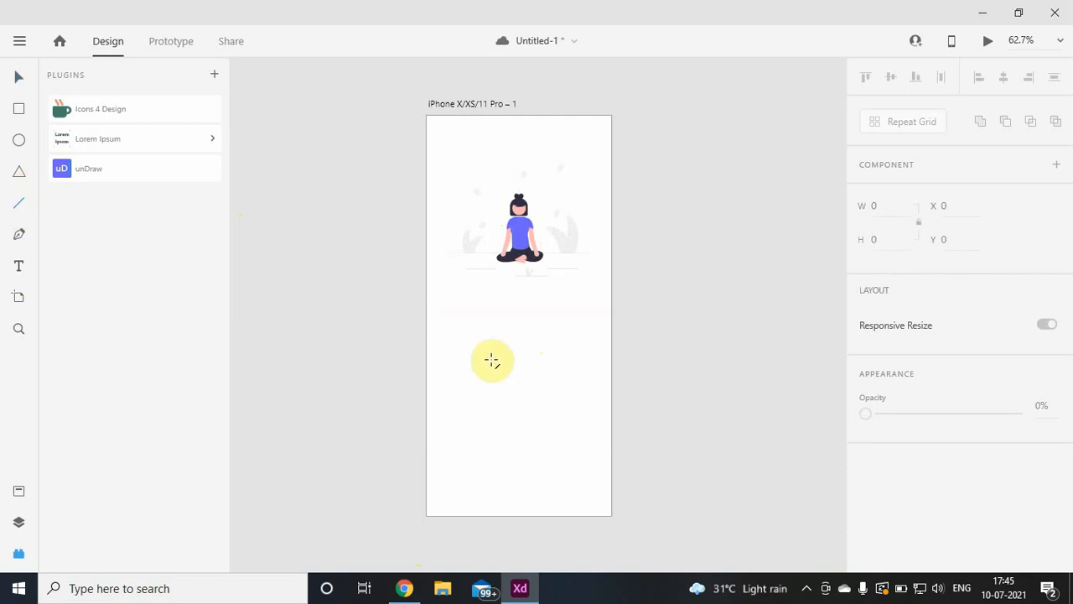
{"action": "scroll", "coordinate": [491, 354], "scroll_direction": "up", "scroll_amount": 4}
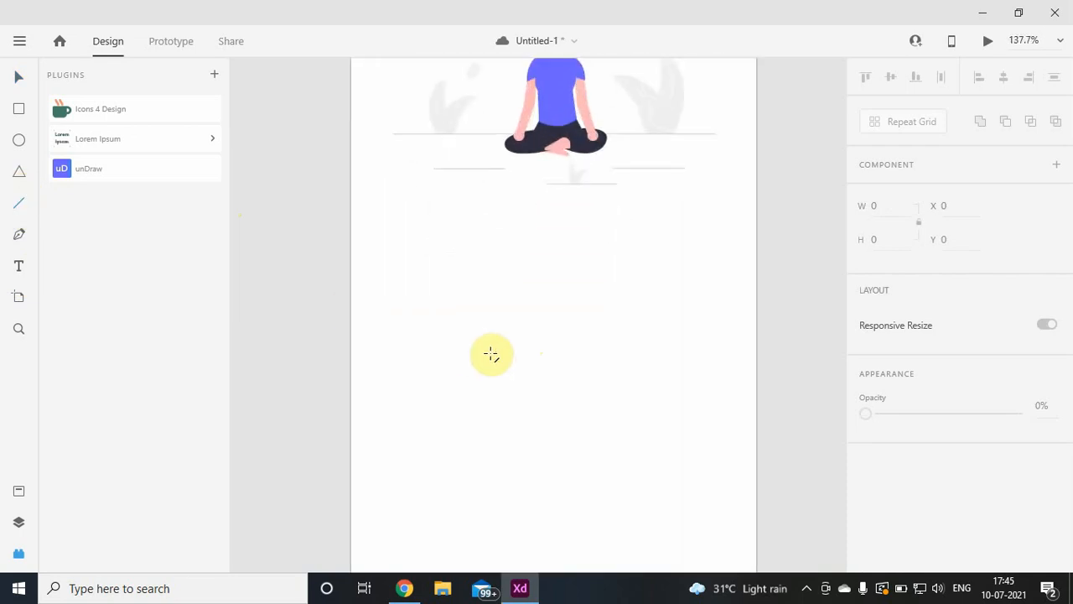
{"action": "scroll", "coordinate": [491, 355], "scroll_direction": "down", "scroll_amount": 3}
{"action": "scroll", "coordinate": [491, 355], "scroll_direction": "up", "scroll_amount": 2}
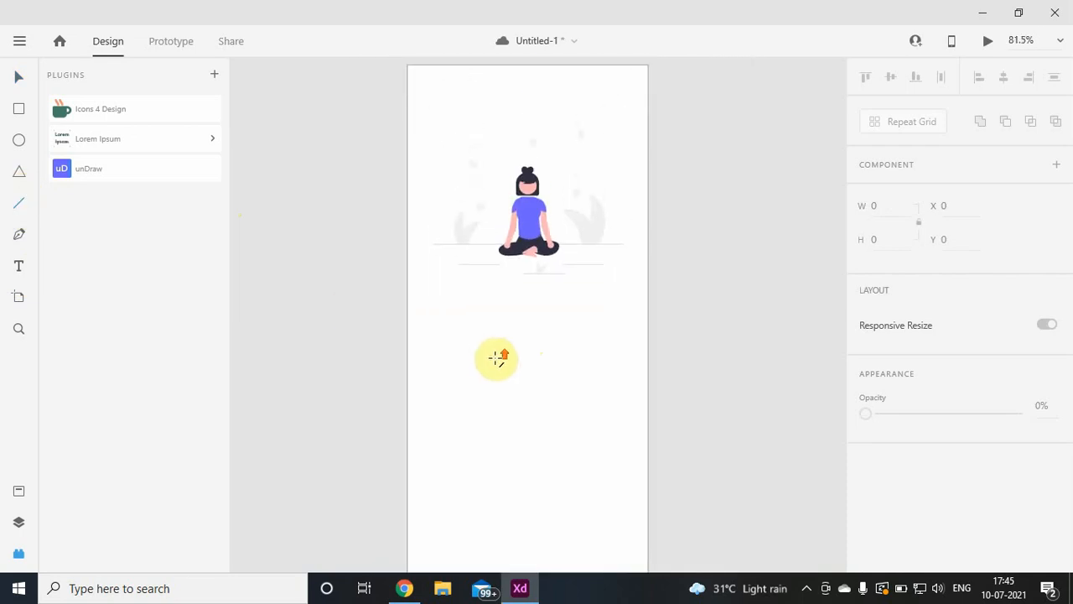
{"action": "left_click_drag", "start_coordinate": [548, 379], "coordinate": [525, 379]}
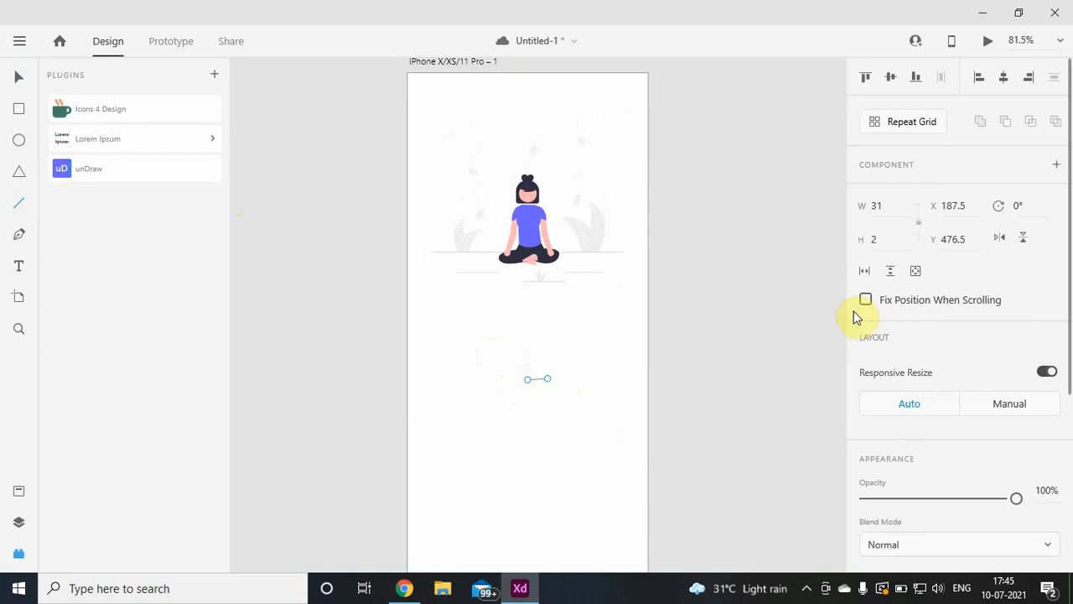
Set the short line's width to 30 and its height to 5.
{"action": "left_click", "coordinate": [895, 200]}
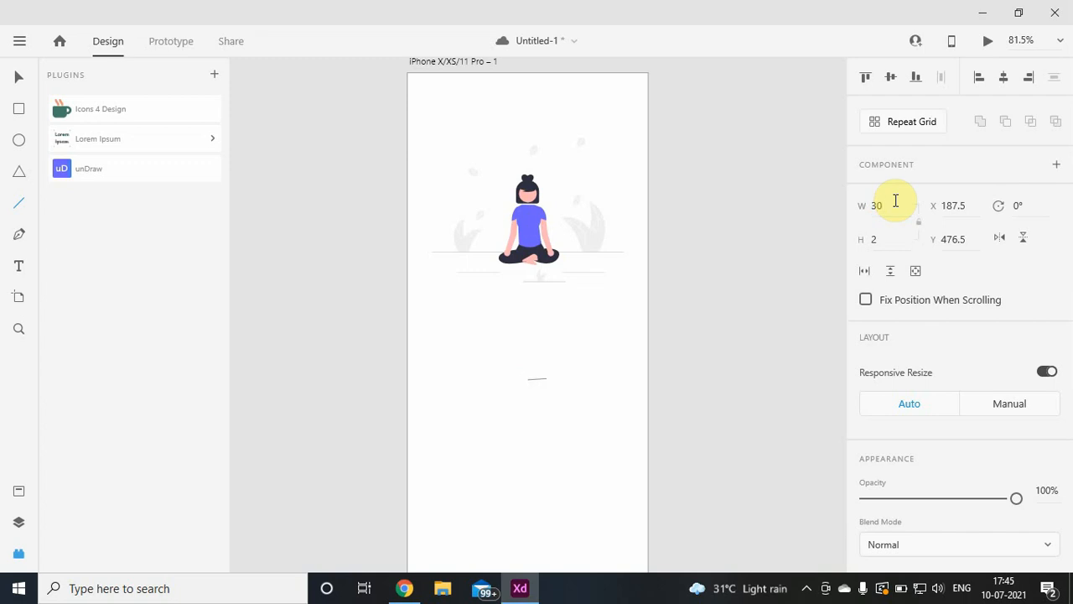
{"action": "left_click", "coordinate": [886, 245]}
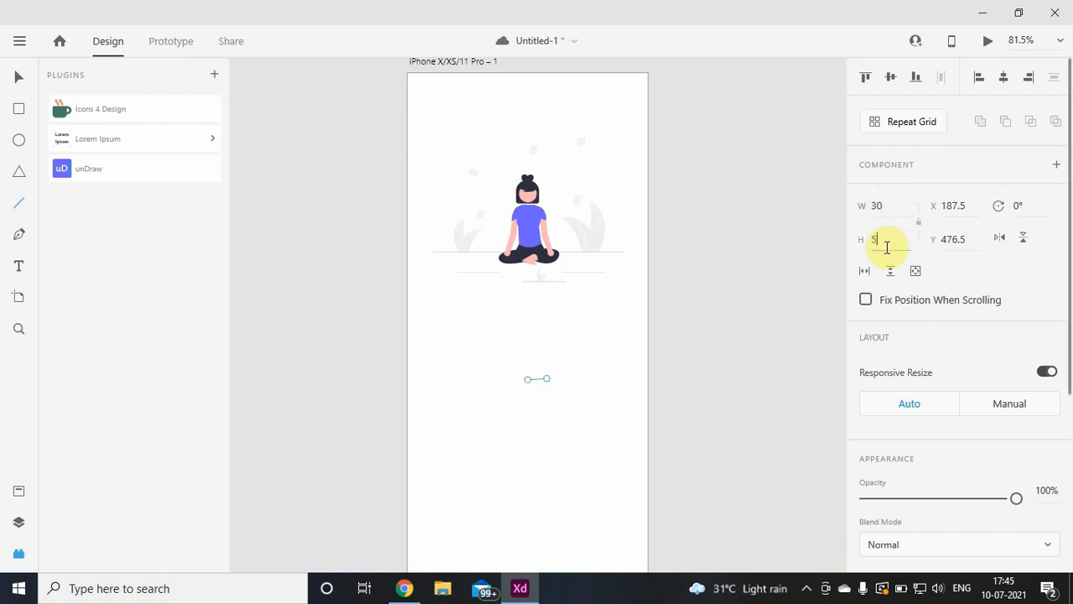
{"action": "type", "text": "5"}
{"action": "key", "text": "Return"}
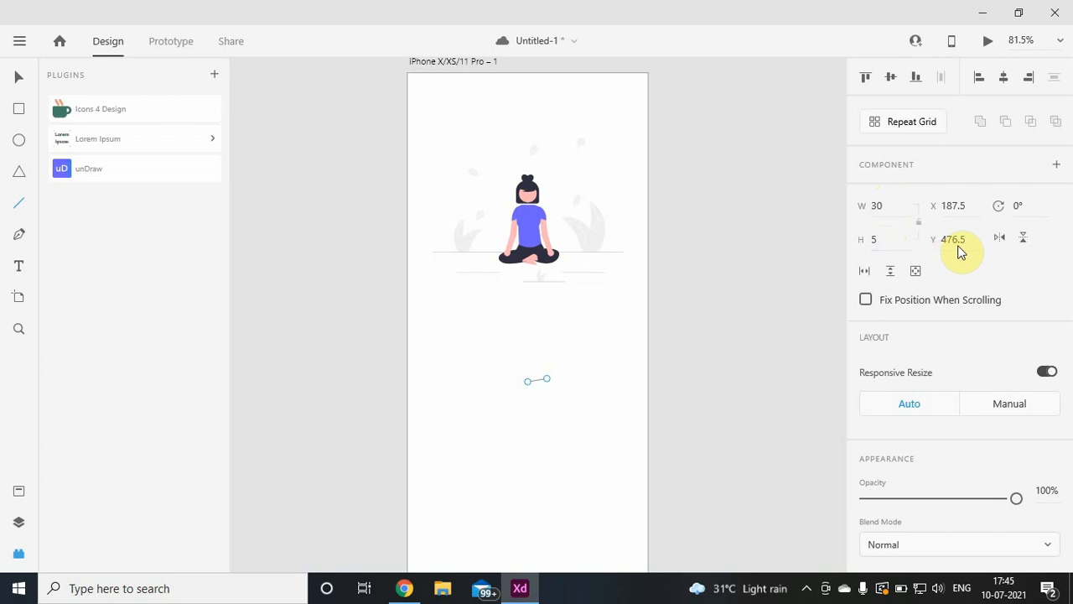
Straighten the short line to horizontal and draw a separate diagonal line about 6 × 6 below it.
{"action": "left_click", "coordinate": [962, 212]}
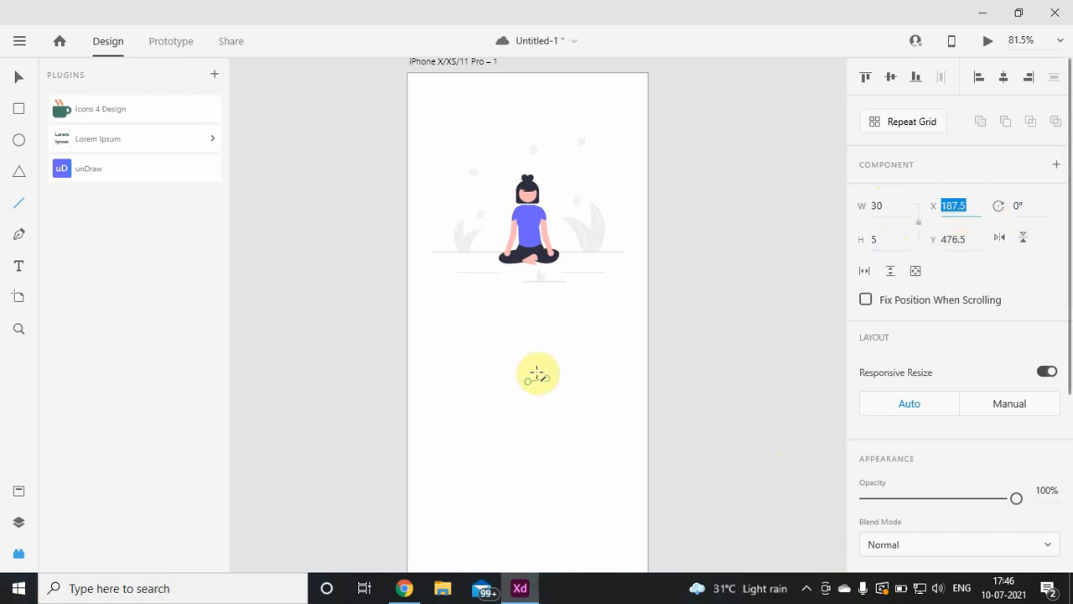
{"action": "mouse_move", "coordinate": [528, 384]}
{"action": "left_mouse_down"}
{"action": "mouse_move", "coordinate": [526, 374]}
{"action": "mouse_move", "coordinate": [535, 405]}
{"action": "left_mouse_up"}
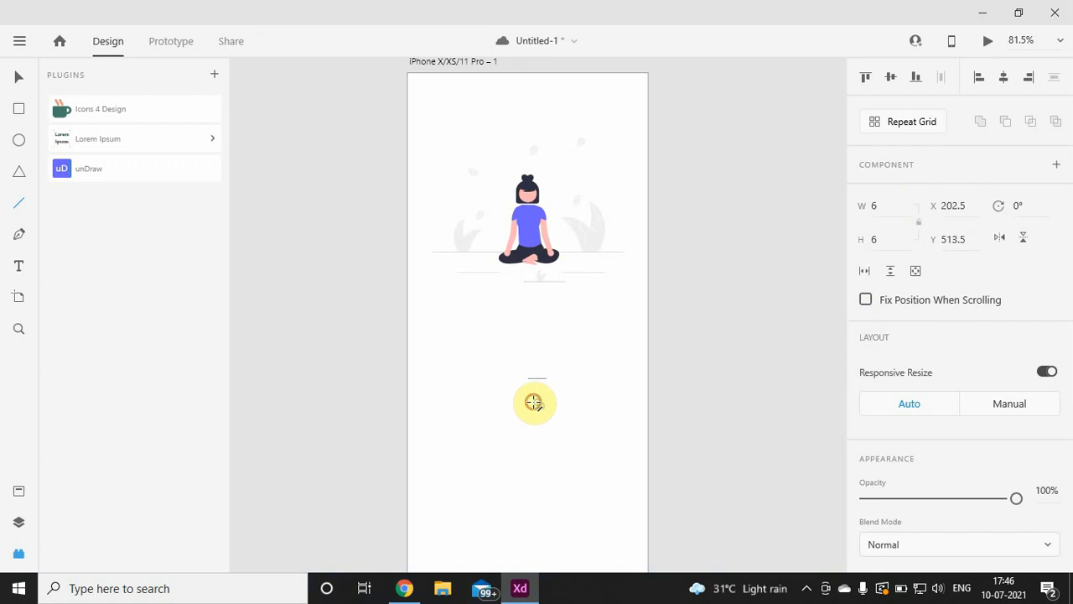
{"action": "scroll", "coordinate": [567, 417], "scroll_direction": "up", "scroll_amount": 5}
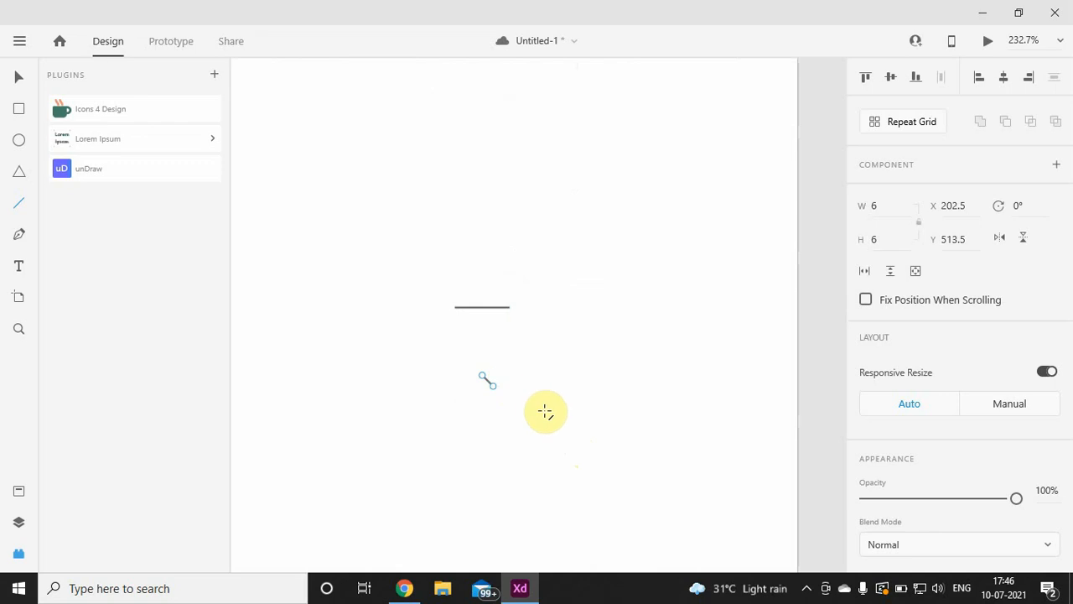
{"action": "left_click_drag", "start_coordinate": [513, 330], "coordinate": [506, 338]}
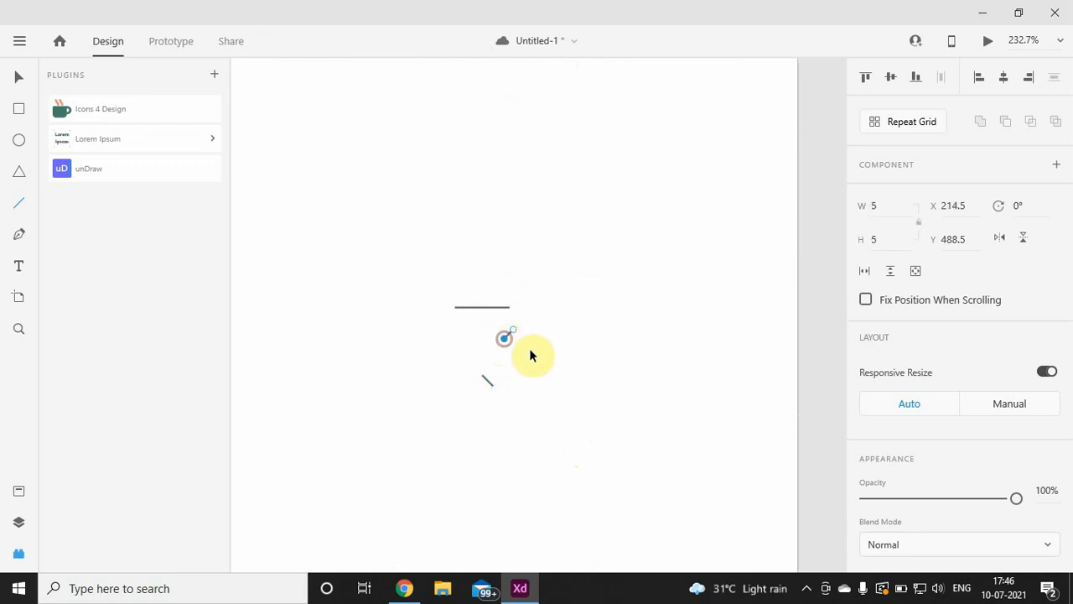
{"action": "key", "text": "Escape"}
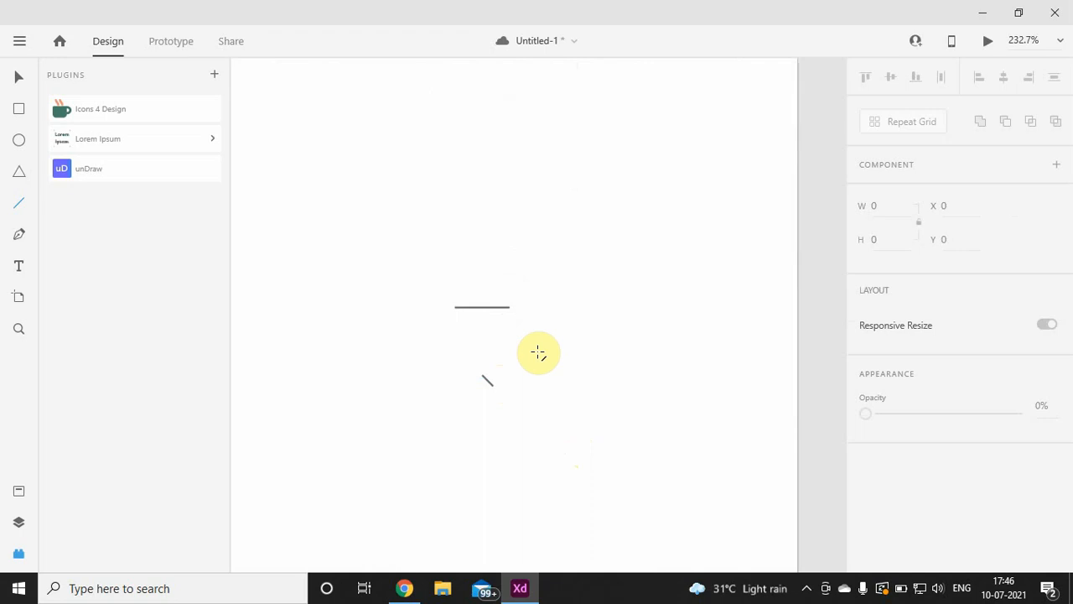
Duplicate the small diagonal line 20 to its right and rotate the copy to 90°.
{"action": "left_click", "coordinate": [484, 381]}
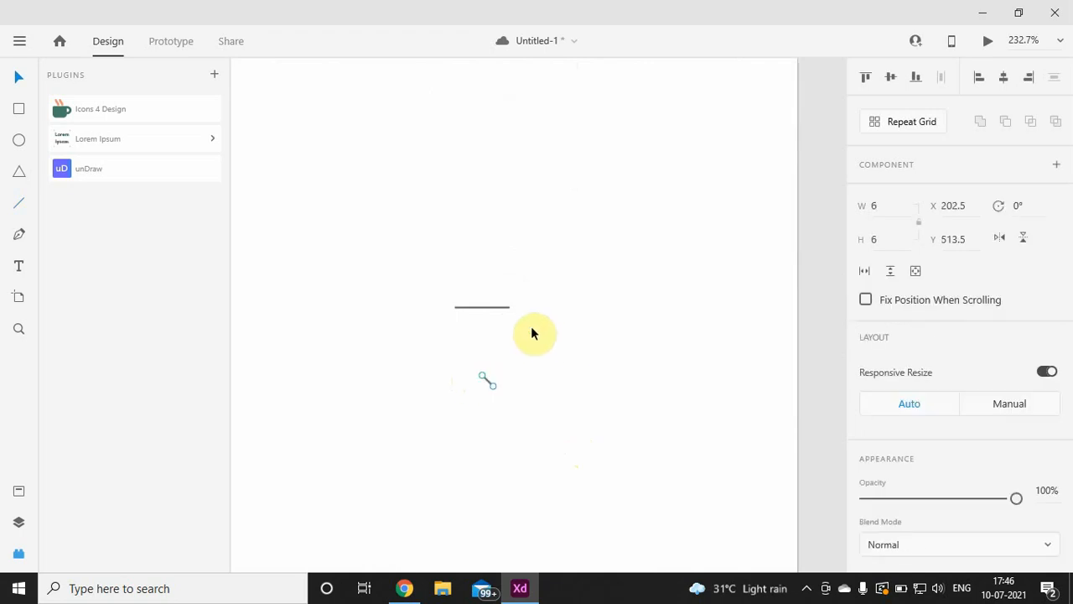
{"action": "key", "text": "shift+Right"}
{"action": "key", "text": "shift+Right"}
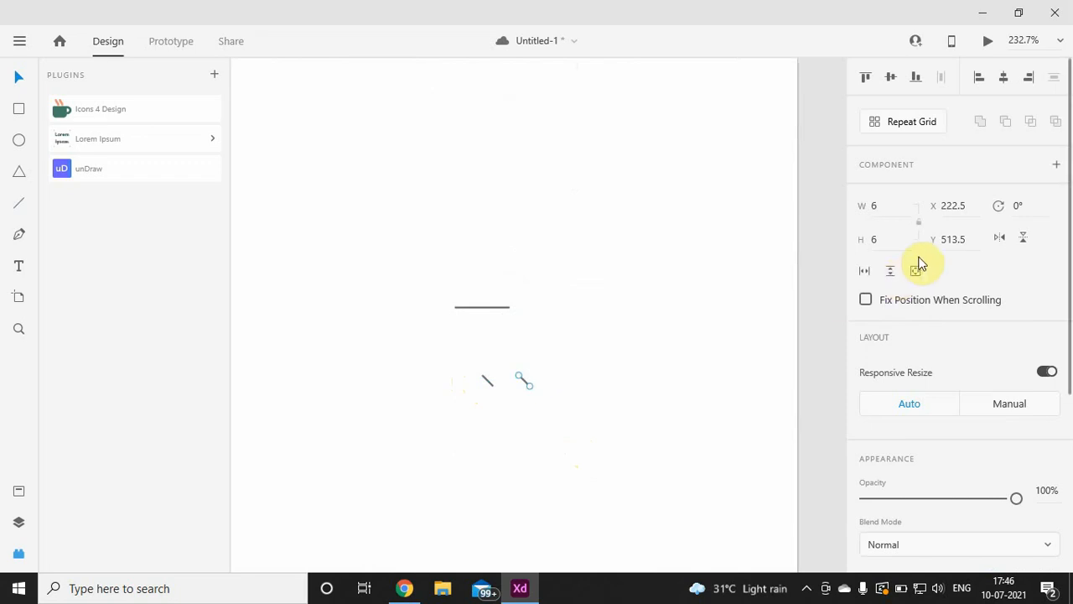
{"action": "left_click", "coordinate": [1030, 207]}
{"action": "type", "text": "4"}
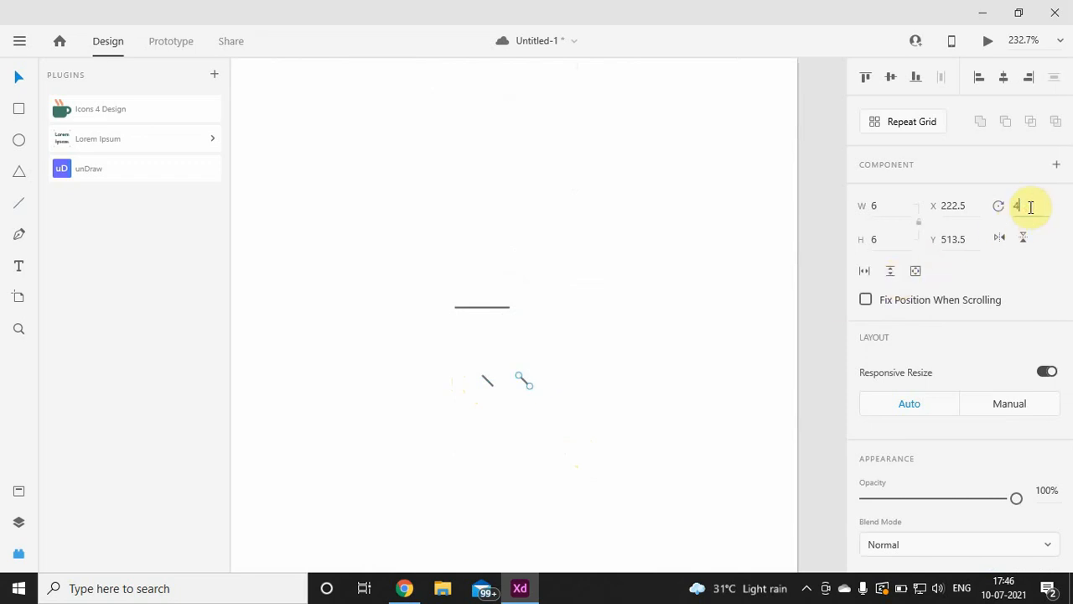
{"action": "type", "text": "5"}
{"action": "key", "text": "Return"}
{"action": "left_click", "coordinate": [1031, 206]}
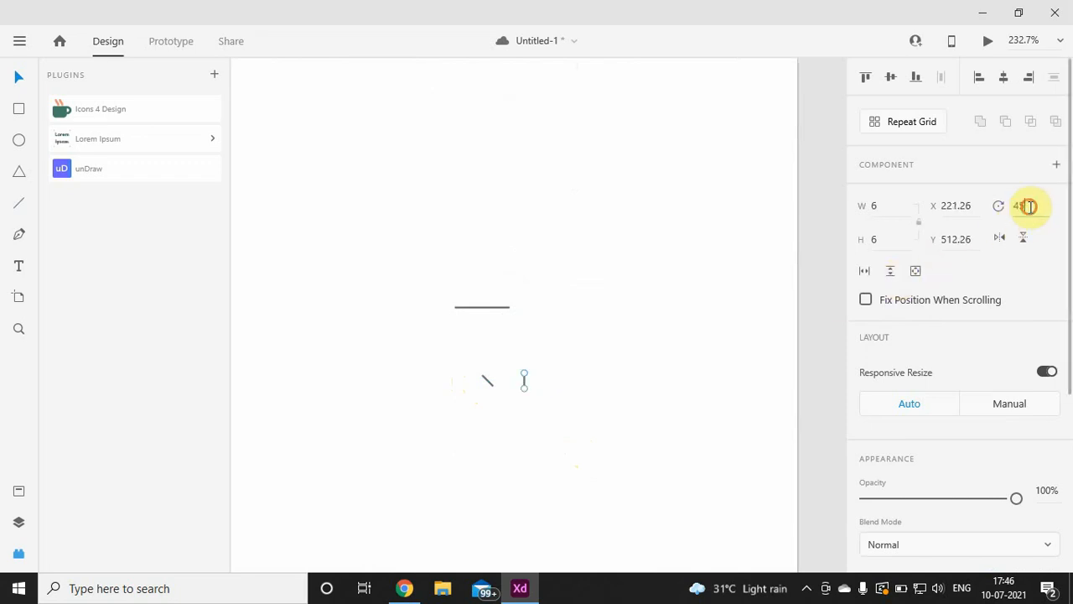
{"action": "key", "text": "Return"}
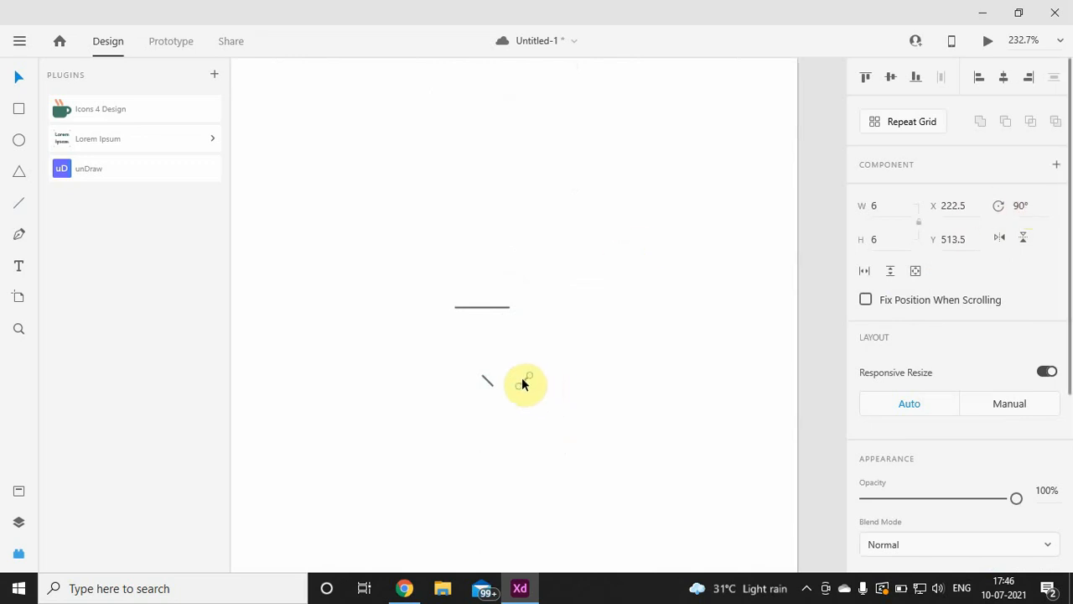
Join the two diagonal lines and the horizontal line into a left-pointing arrow, shortening the shaft to 20.
{"action": "left_click_drag", "start_coordinate": [525, 383], "coordinate": [487, 371]}
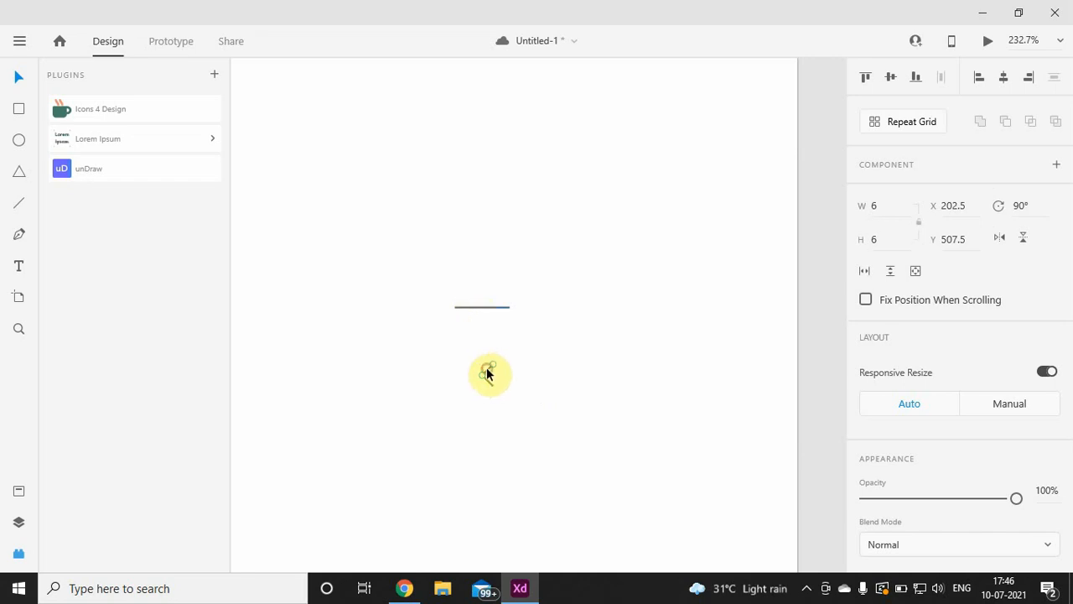
{"action": "left_click_drag", "start_coordinate": [479, 309], "coordinate": [514, 379]}
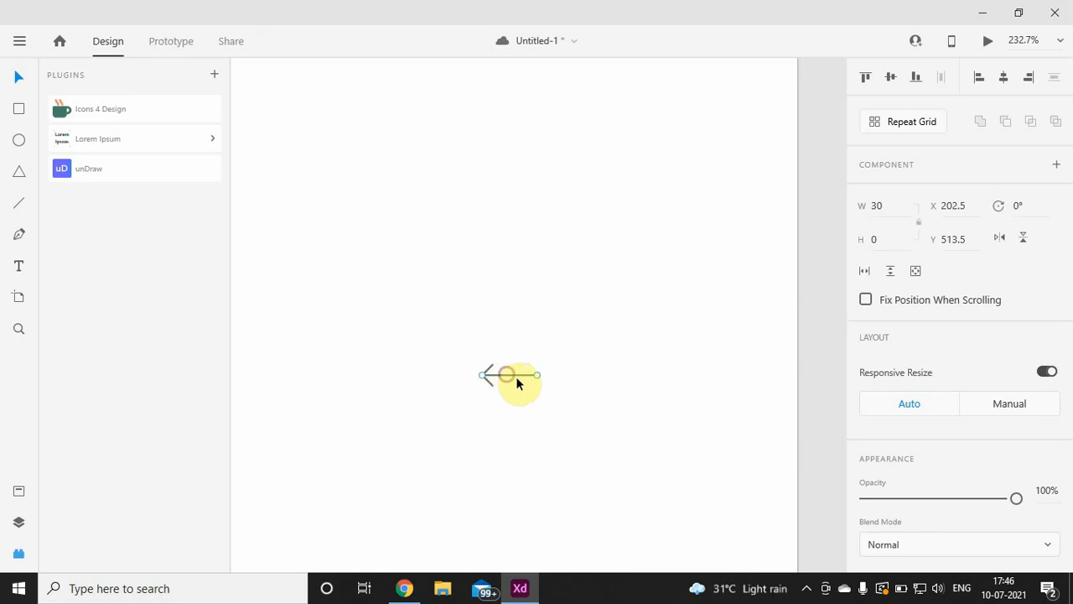
{"action": "left_click", "coordinate": [548, 397]}
{"action": "left_click", "coordinate": [520, 375]}
{"action": "left_click_drag", "start_coordinate": [536, 375], "coordinate": [525, 374]}
{"action": "left_click", "coordinate": [541, 411]}
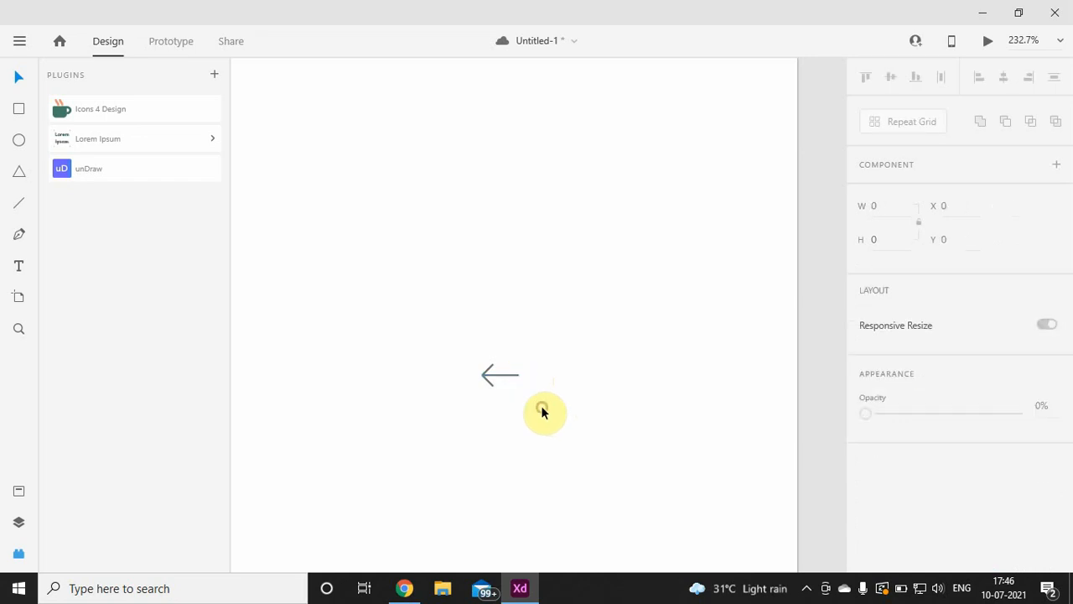
Group the arrow's three lines and enlarge the group to about 30 × 18.
{"action": "left_click_drag", "start_coordinate": [542, 412], "coordinate": [469, 355]}
{"action": "key", "text": "ctrl+g"}
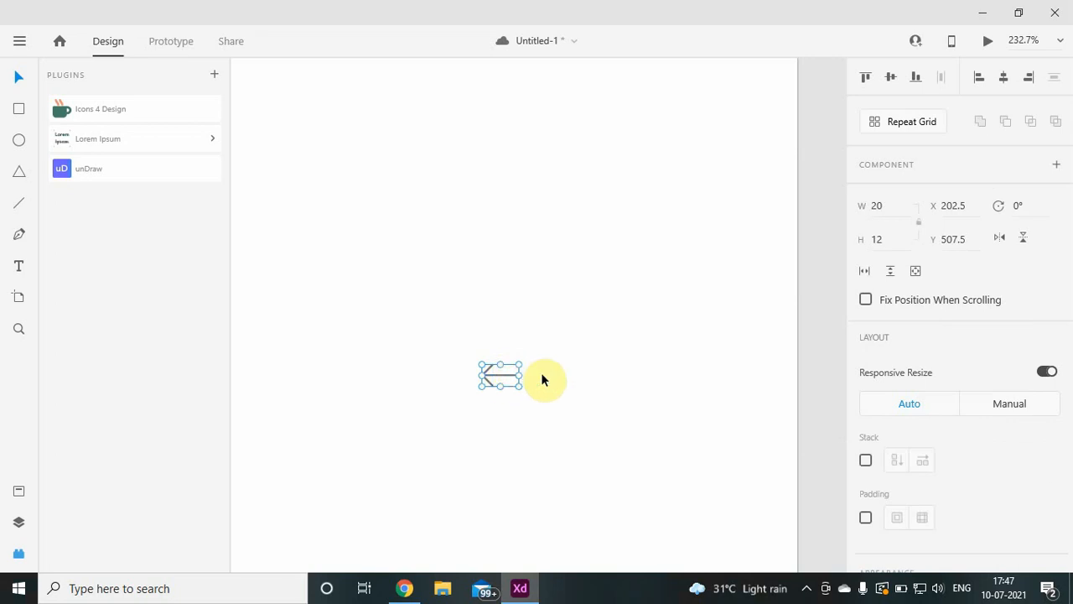
{"action": "scroll", "coordinate": [546, 378], "scroll_direction": "down", "scroll_amount": 5}
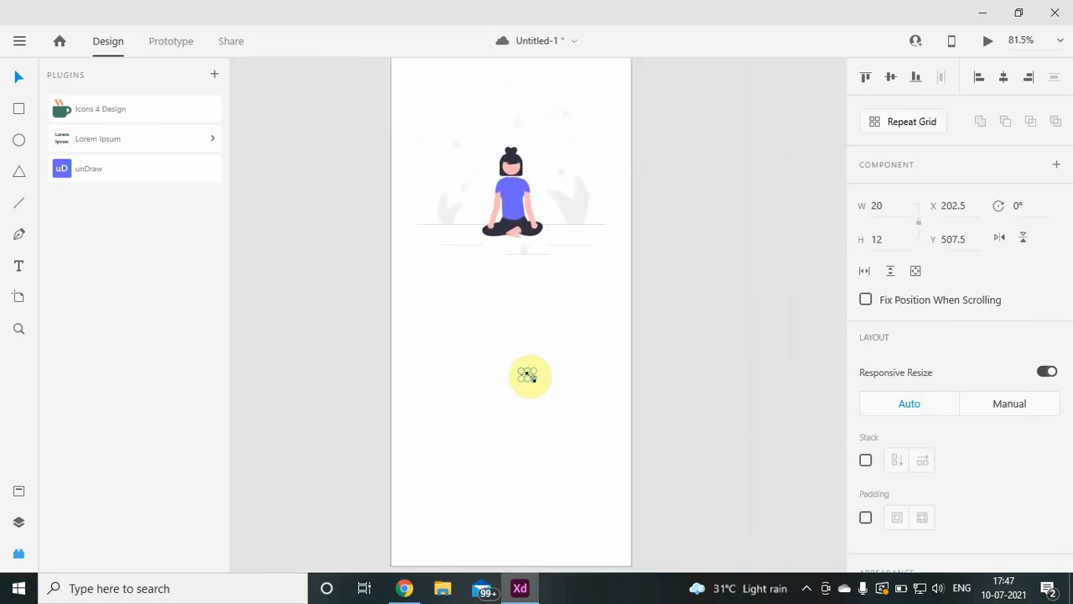
{"action": "left_click_drag", "start_coordinate": [535, 376], "coordinate": [545, 380]}
{"action": "left_click", "coordinate": [577, 407]}
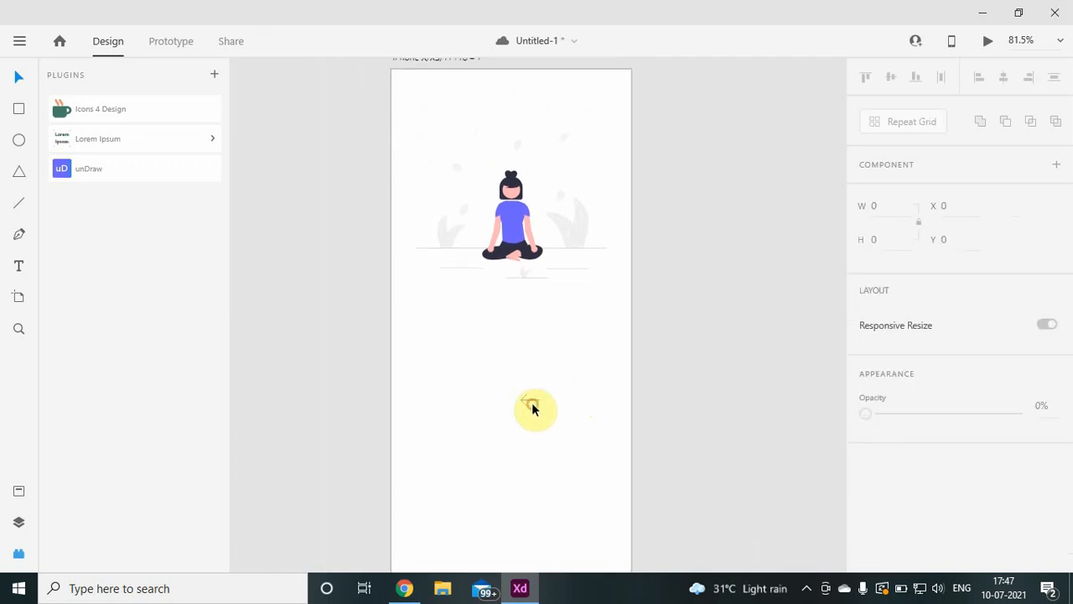
Move the back arrow to the artboard's upper-left corner at about X 38.5, Y 37.5, and deselect it.
{"action": "left_click", "coordinate": [529, 403]}
{"action": "left_click_drag", "start_coordinate": [529, 403], "coordinate": [424, 100]}
{"action": "left_click", "coordinate": [553, 123]}
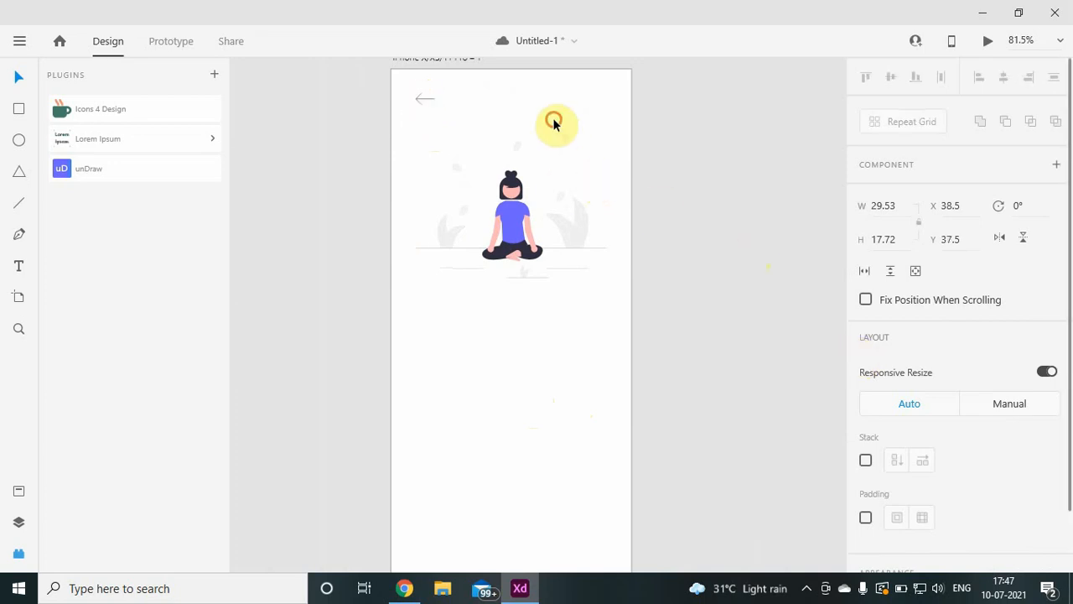
{"action": "left_click", "coordinate": [427, 102]}
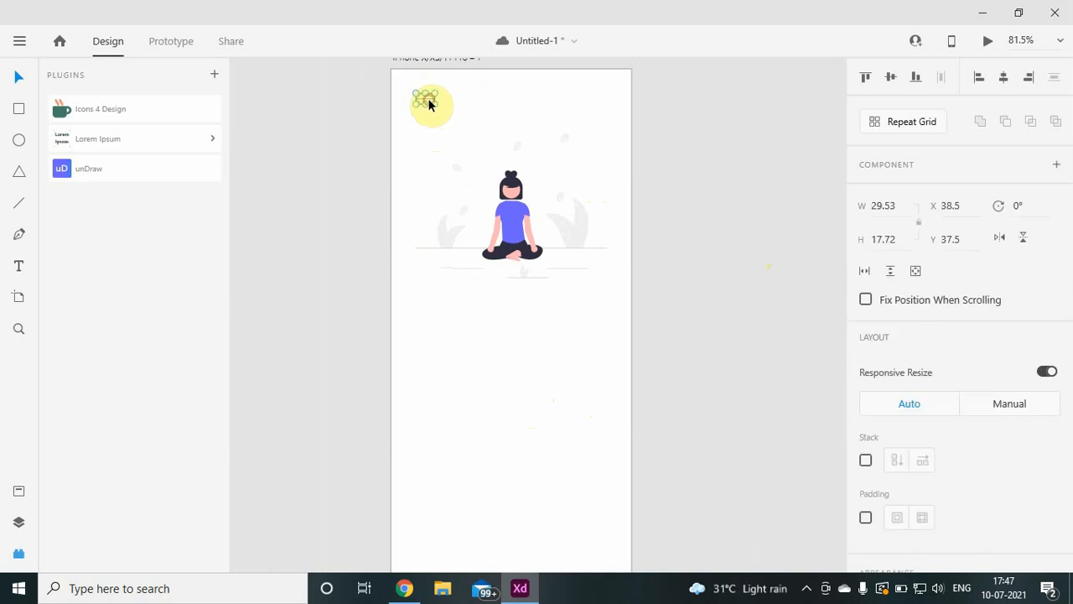
{"action": "left_click", "coordinate": [970, 236]}
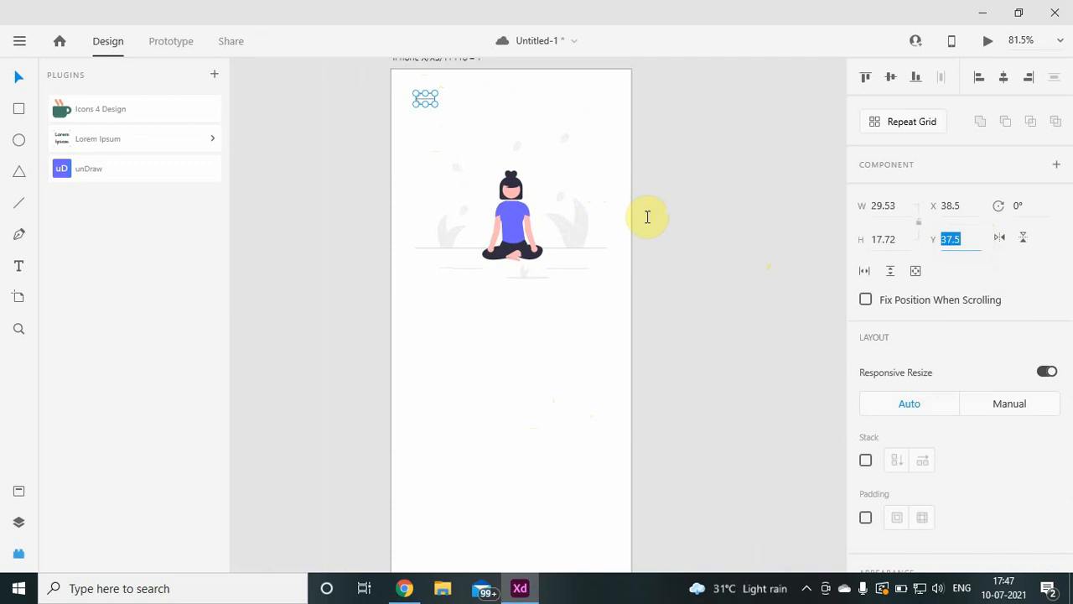
{"action": "left_click", "coordinate": [469, 362]}
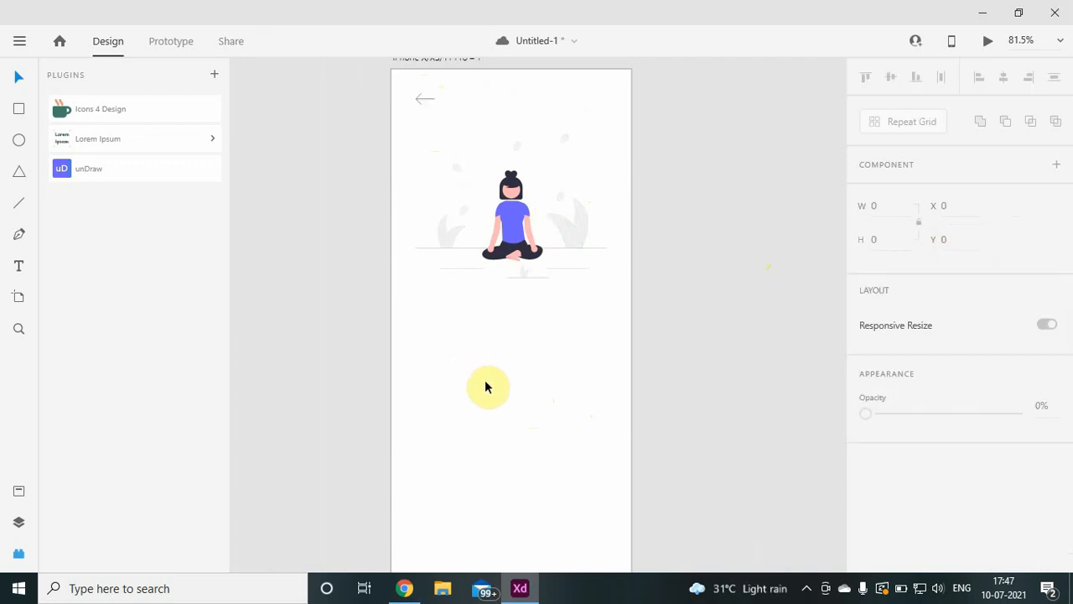
Switch to Chrome to review the reference login screen's remaining elements.
{"action": "scroll", "coordinate": [433, 446], "scroll_direction": "down", "scroll_amount": 1}
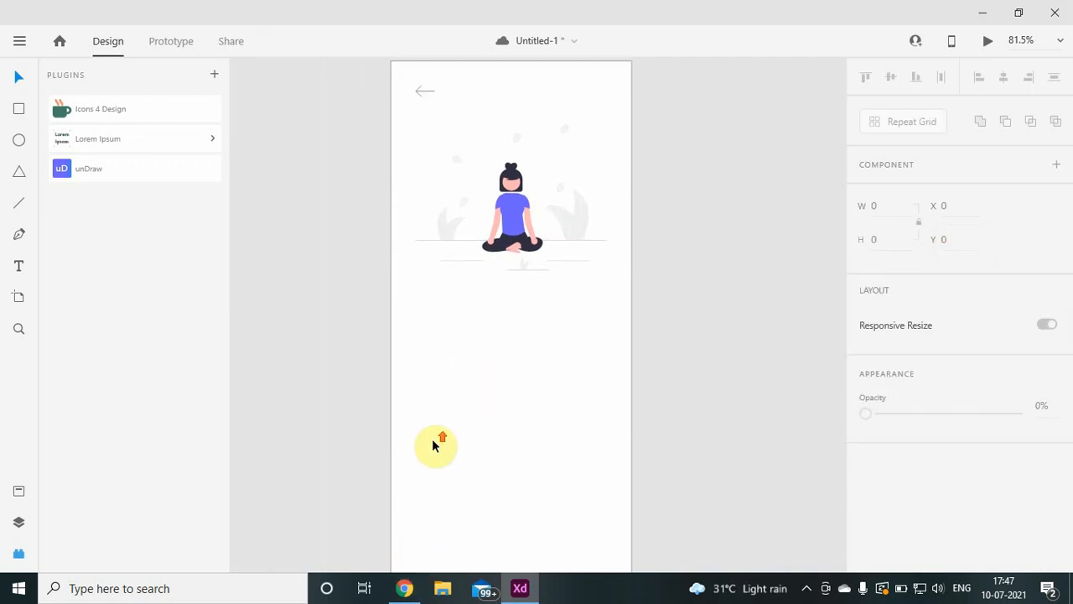
{"action": "left_click", "coordinate": [406, 589]}
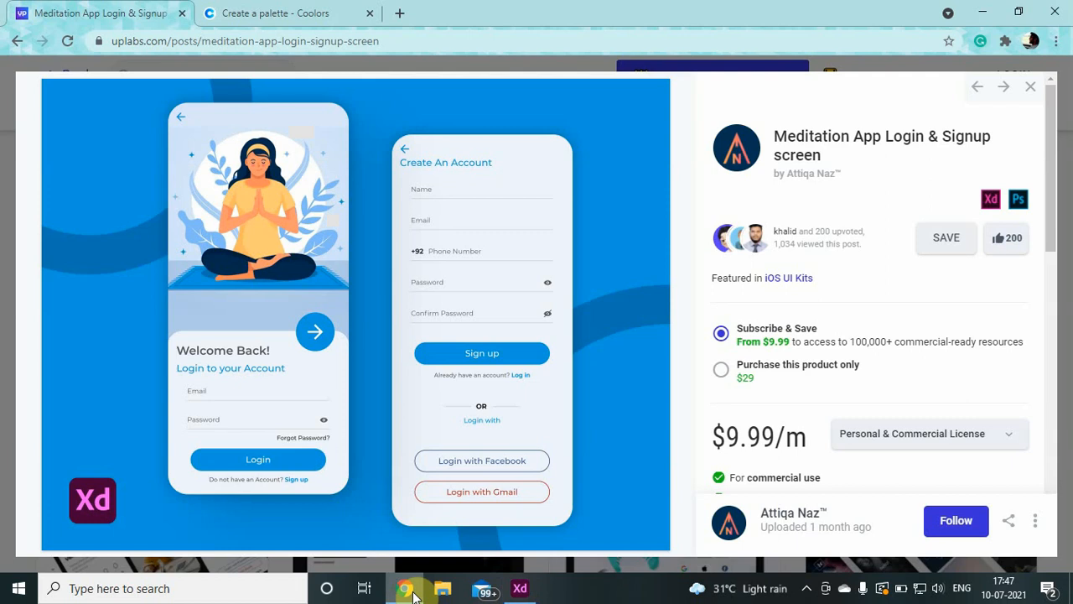
Switch back to Adobe XD and draw a rectangle of about 375 × 332 across the artboard's lower part at X 0, Y 480.
{"action": "left_click", "coordinate": [413, 593]}
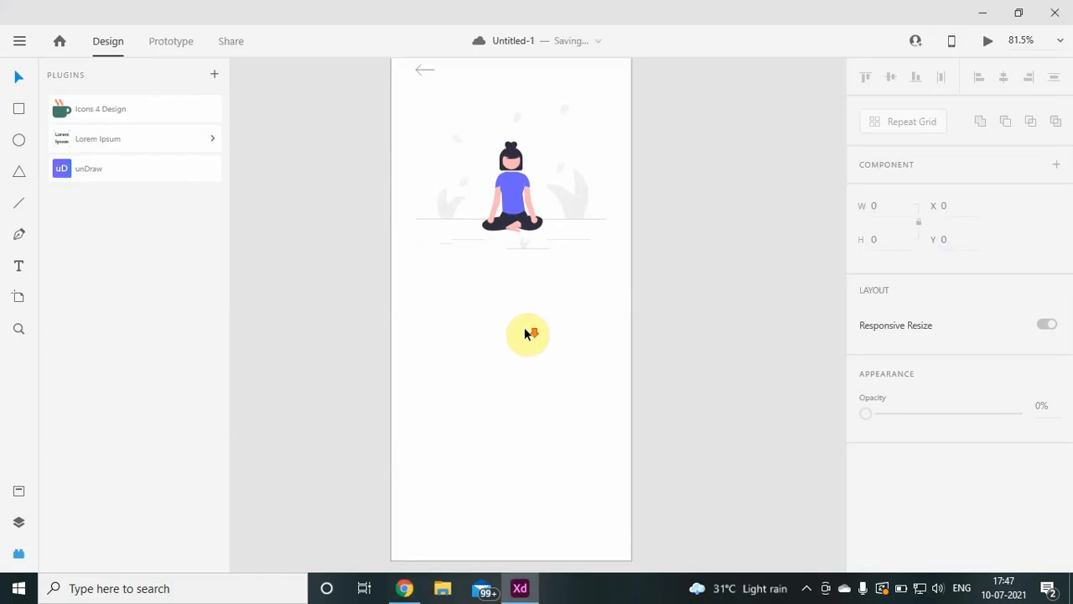
{"action": "left_click", "coordinate": [526, 334]}
{"action": "scroll", "coordinate": [525, 334], "scroll_direction": "down", "scroll_amount": 2}
{"action": "scroll", "coordinate": [526, 334], "scroll_direction": "up", "scroll_amount": 5}
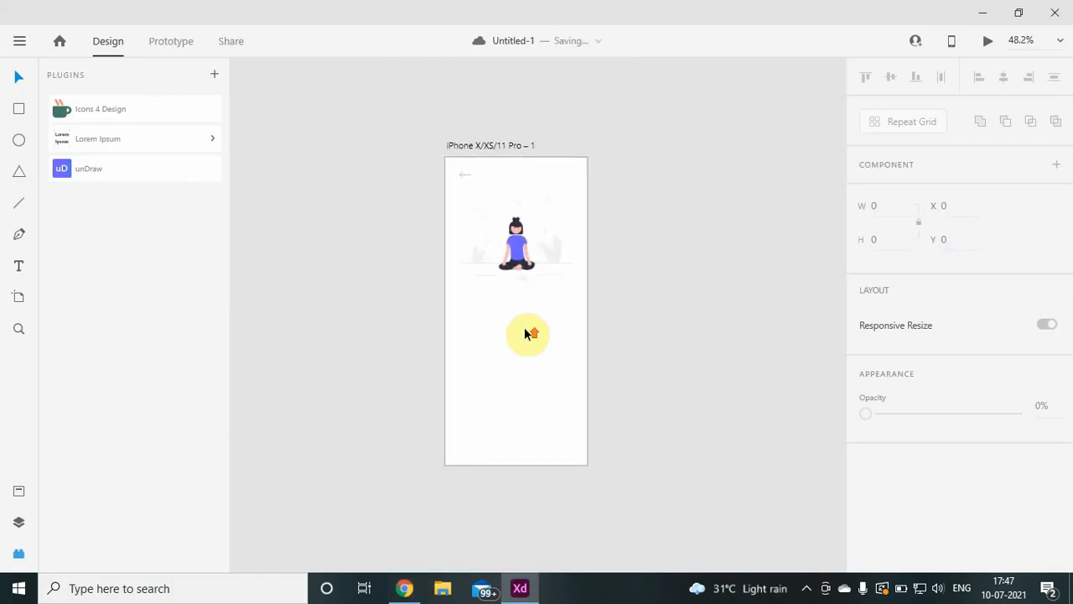
{"action": "scroll", "coordinate": [526, 334], "scroll_direction": "down", "scroll_amount": 2}
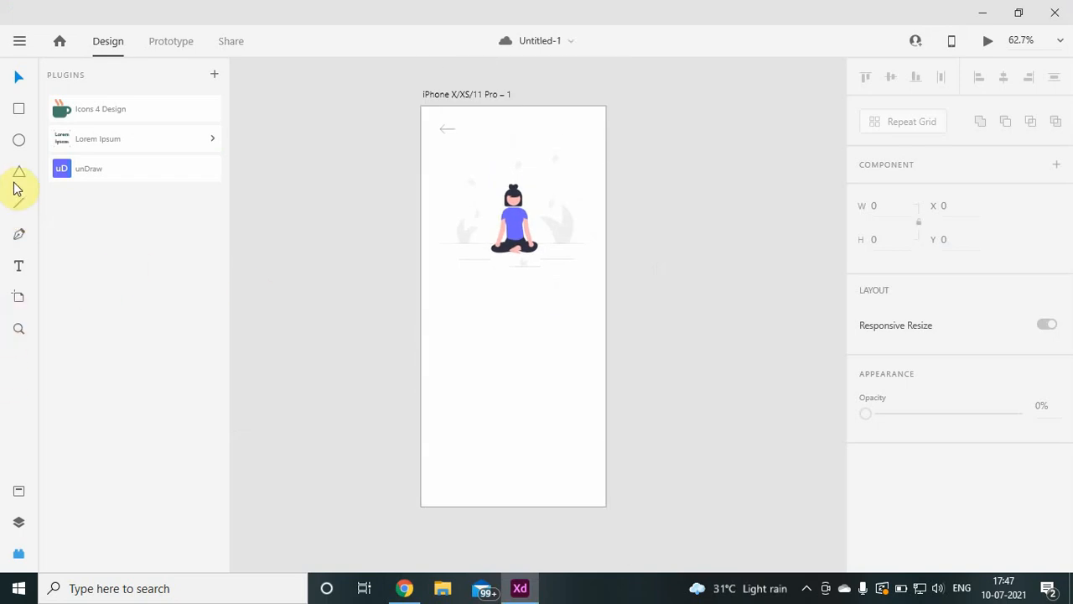
{"action": "left_click", "coordinate": [17, 109]}
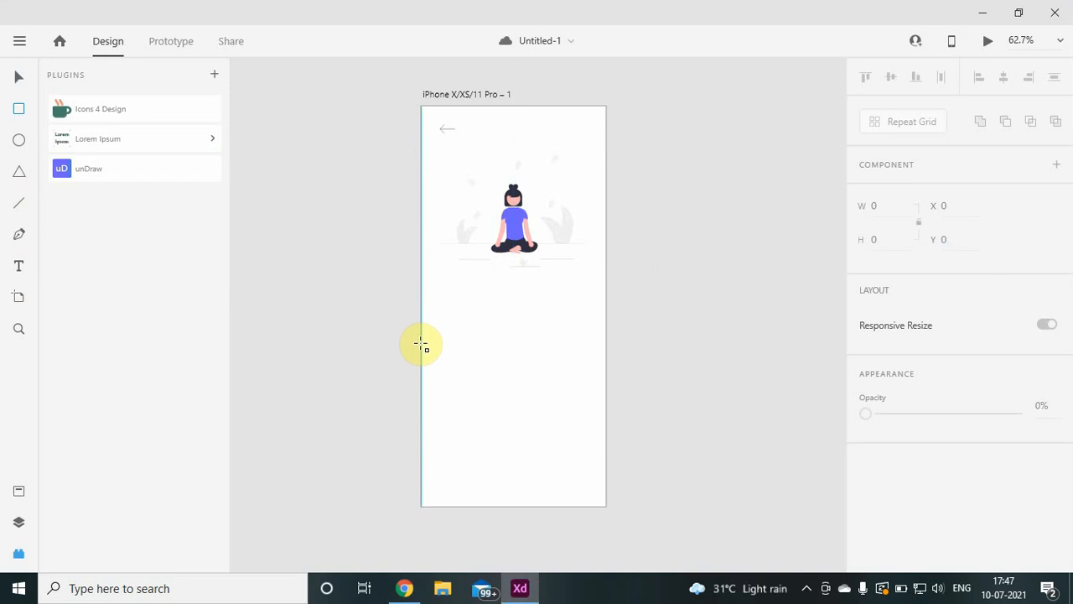
{"action": "mouse_move", "coordinate": [421, 344]}
{"action": "left_mouse_down"}
{"action": "mouse_move", "coordinate": [535, 410]}
{"action": "mouse_move", "coordinate": [606, 477]}
{"action": "mouse_move", "coordinate": [605, 507]}
{"action": "left_mouse_up"}
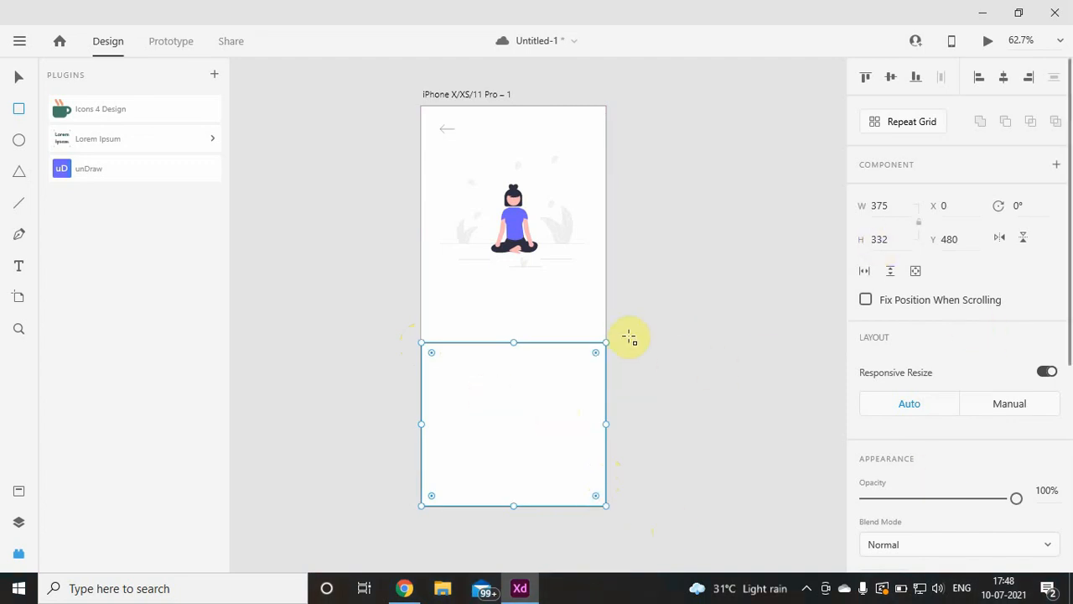
{"action": "left_click_drag", "start_coordinate": [593, 353], "coordinate": [603, 333]}
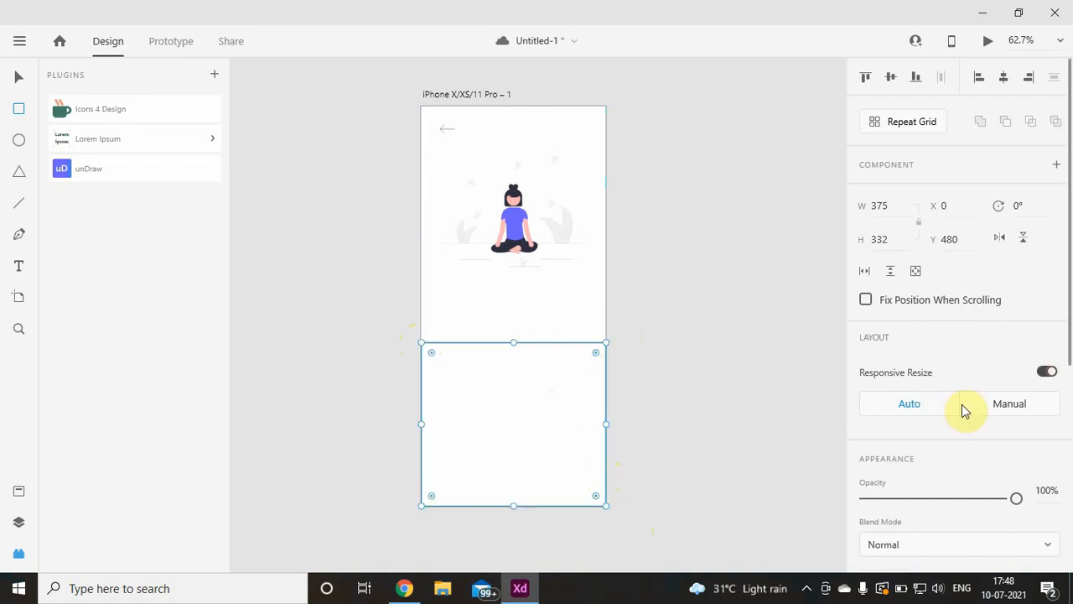
Remove the lower rectangle's border and fill it with the saved swatch #92B9BD.
{"action": "scroll", "coordinate": [916, 399], "scroll_direction": "down", "scroll_amount": 1}
{"action": "scroll", "coordinate": [918, 401], "scroll_direction": "down", "scroll_amount": 3}
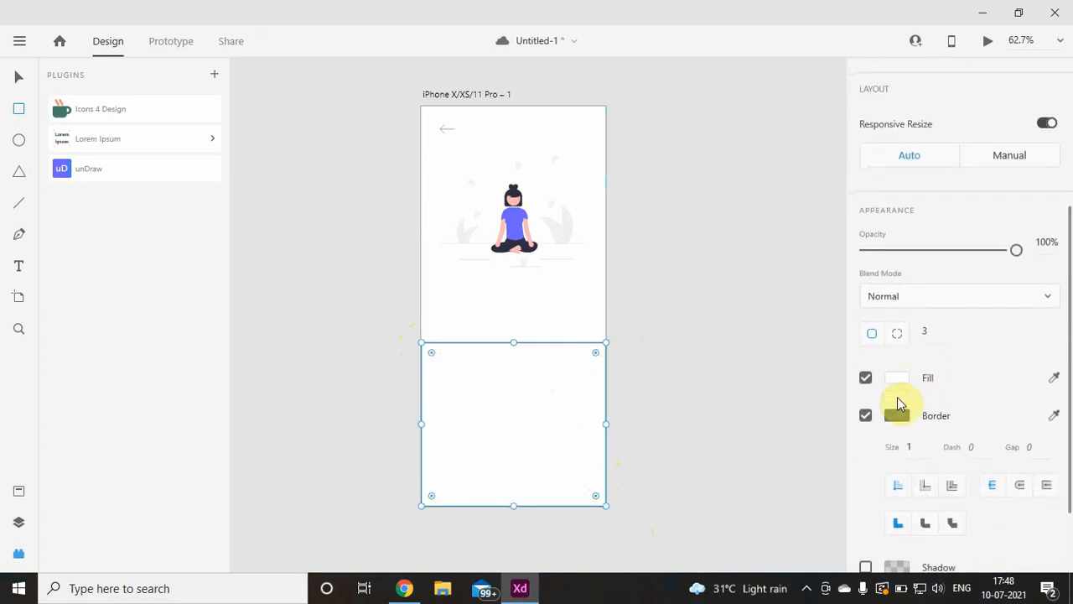
{"action": "left_click", "coordinate": [869, 416]}
{"action": "left_click", "coordinate": [563, 379]}
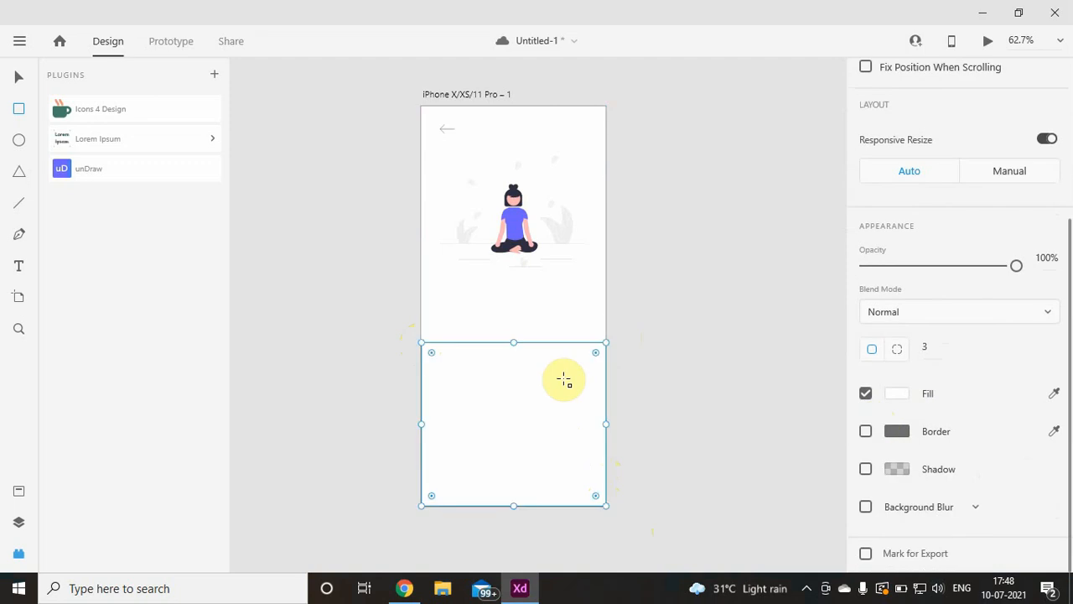
{"action": "left_click", "coordinate": [909, 397]}
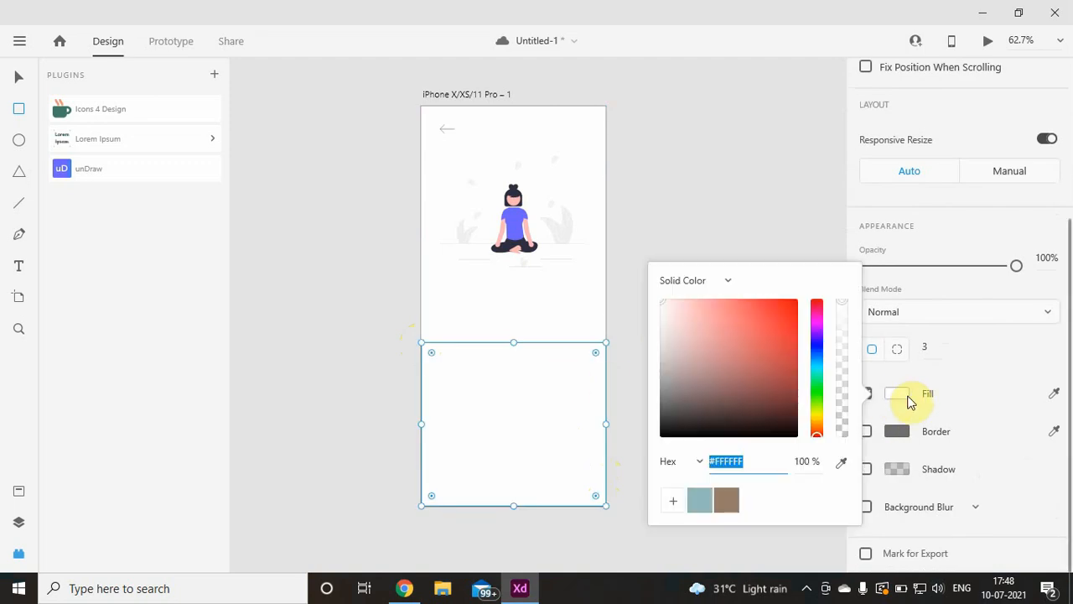
{"action": "left_click", "coordinate": [699, 503]}
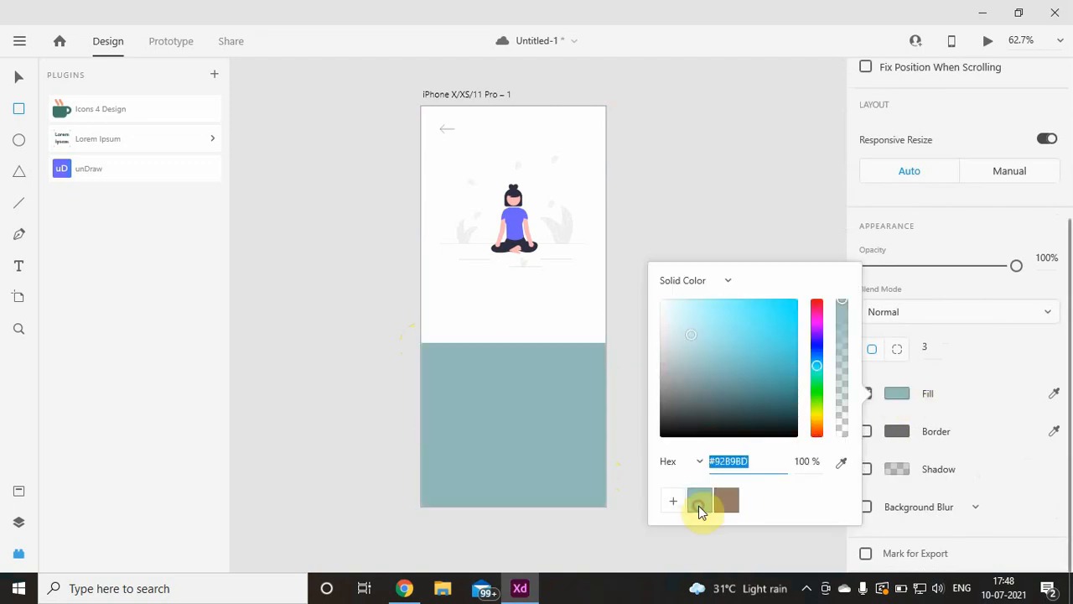
Copy the Lemon Yellow Crayola hex code F2F79E from the Coolors palette in Chrome and return to Adobe XD.
{"action": "left_click", "coordinate": [405, 589]}
{"action": "left_click", "coordinate": [277, 12]}
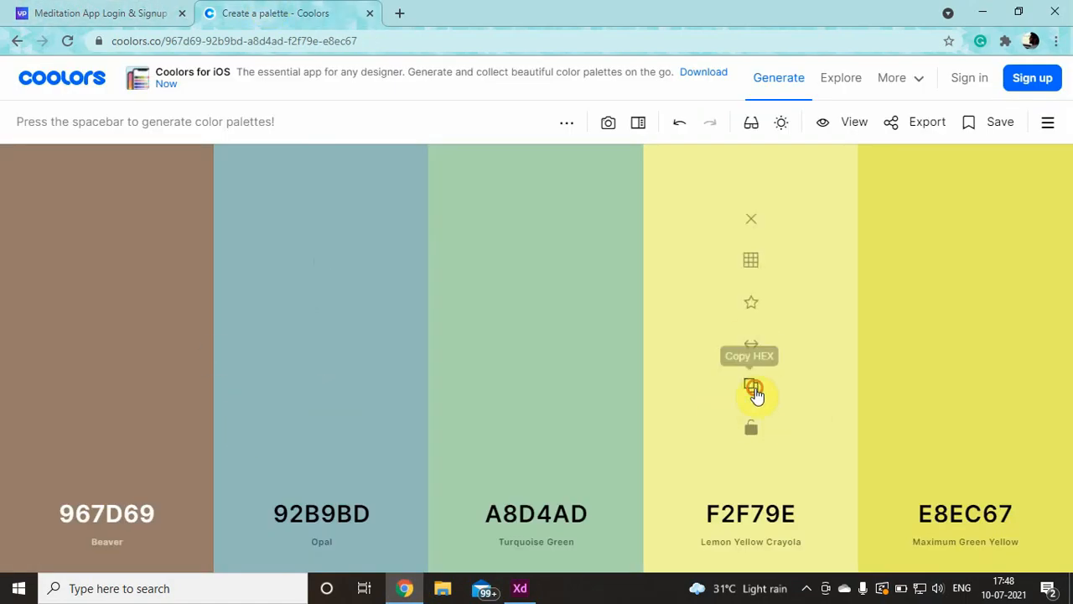
{"action": "left_click", "coordinate": [750, 385]}
{"action": "left_click", "coordinate": [538, 589]}
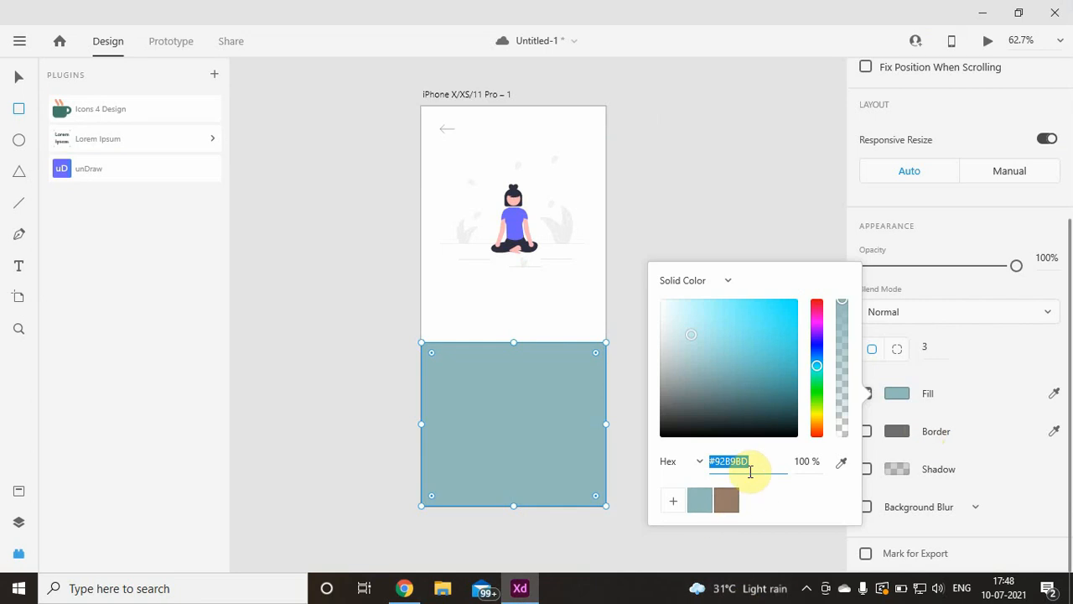
Set the rectangle's fill to #F2F79E and save that colour as a swatch.
{"action": "left_click", "coordinate": [749, 464]}
{"action": "left_click_drag", "start_coordinate": [761, 462], "coordinate": [719, 461]}
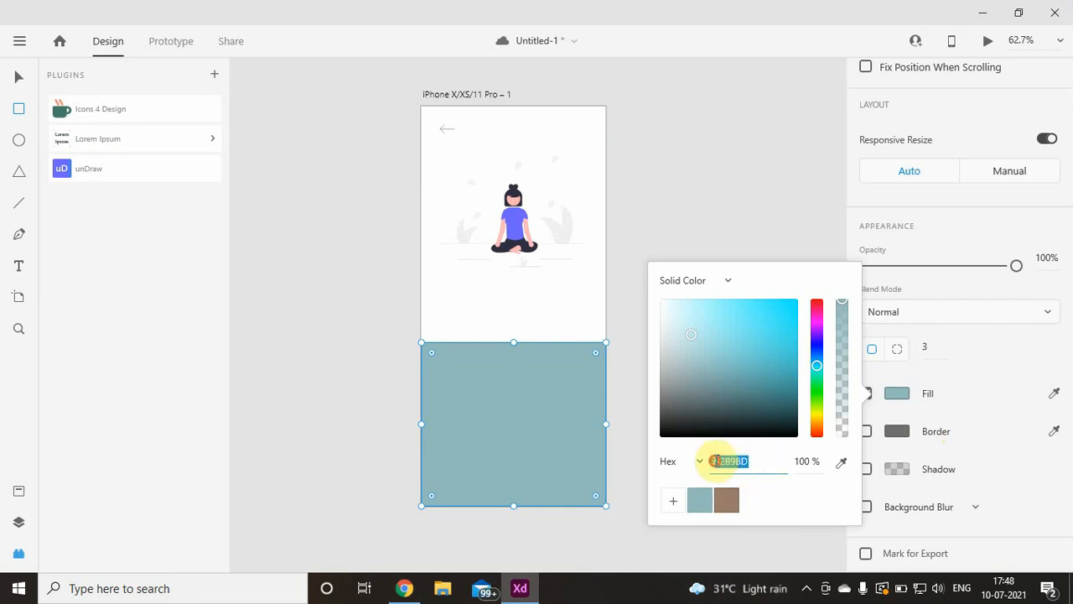
{"action": "key", "text": "ctrl+v"}
{"action": "key", "text": "Return"}
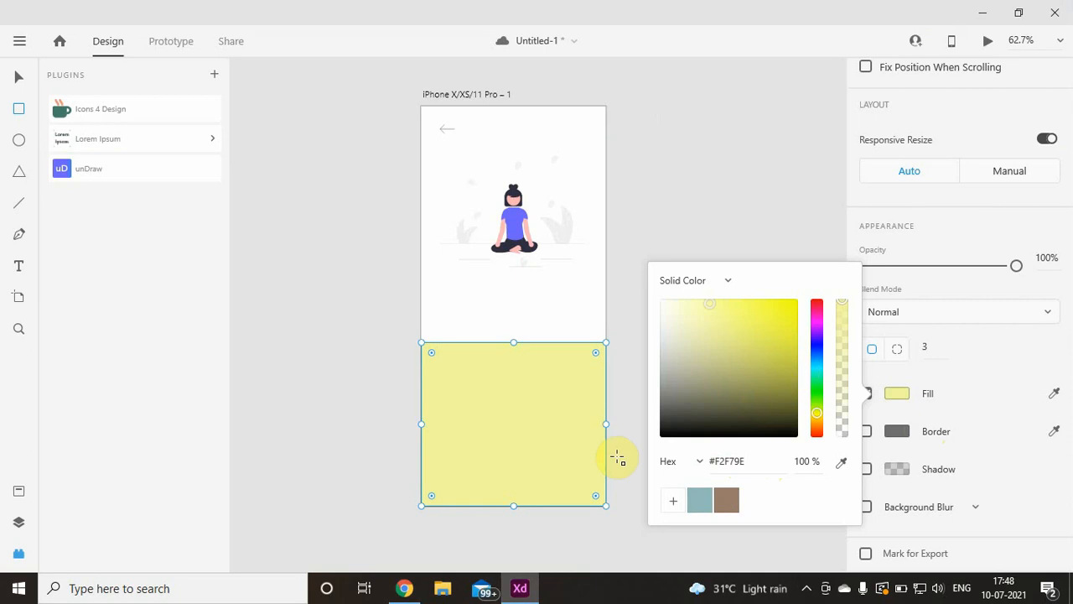
{"action": "left_click", "coordinate": [673, 501]}
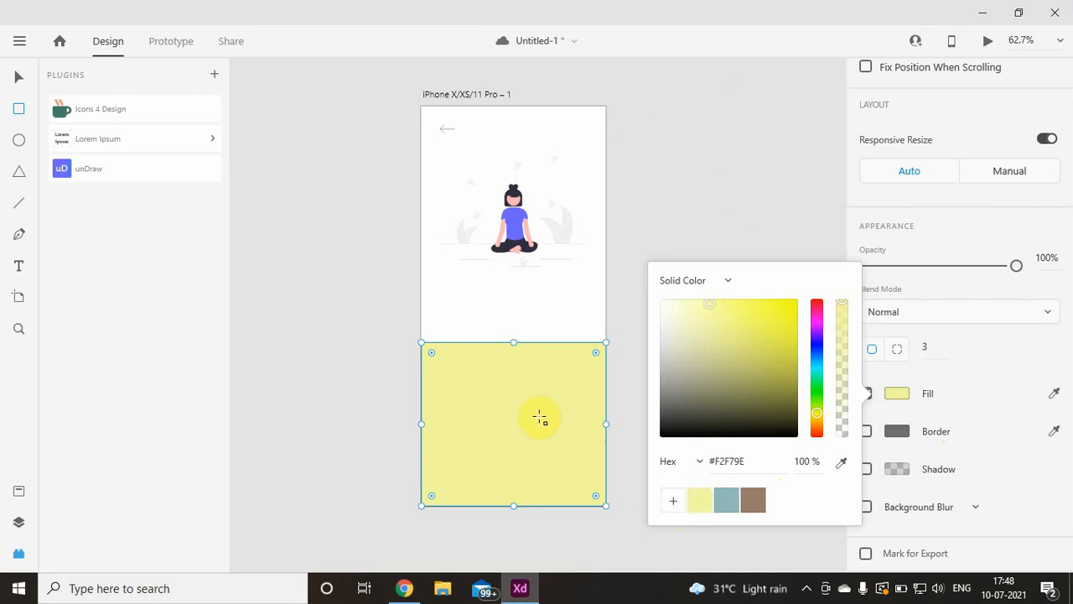
Give the rectangle individual corner radii and set its top-left corner radius to 35.
{"action": "left_click", "coordinate": [896, 349]}
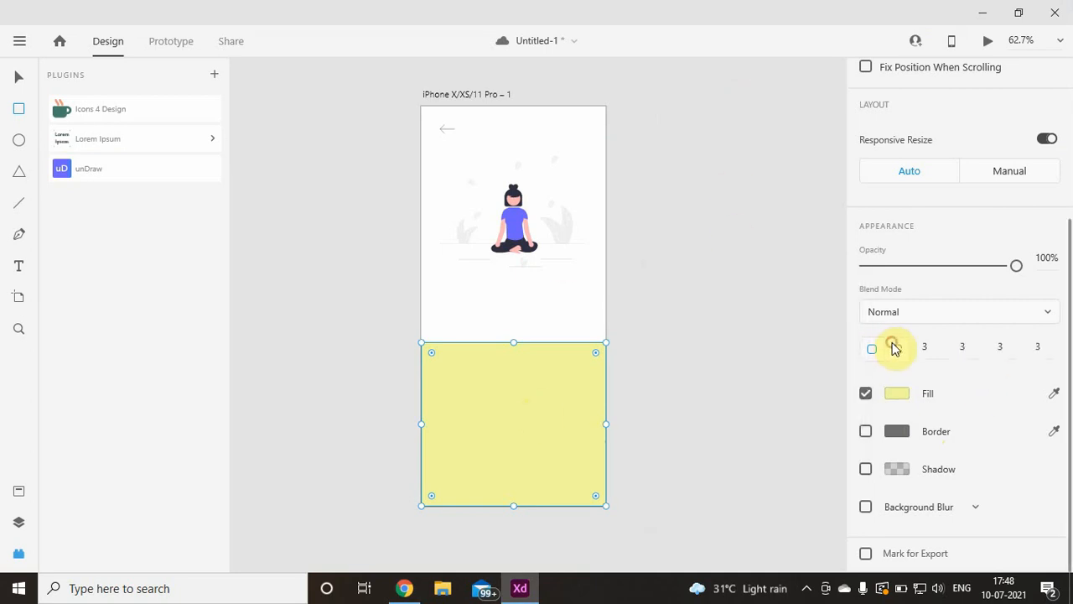
{"action": "left_click", "coordinate": [930, 349]}
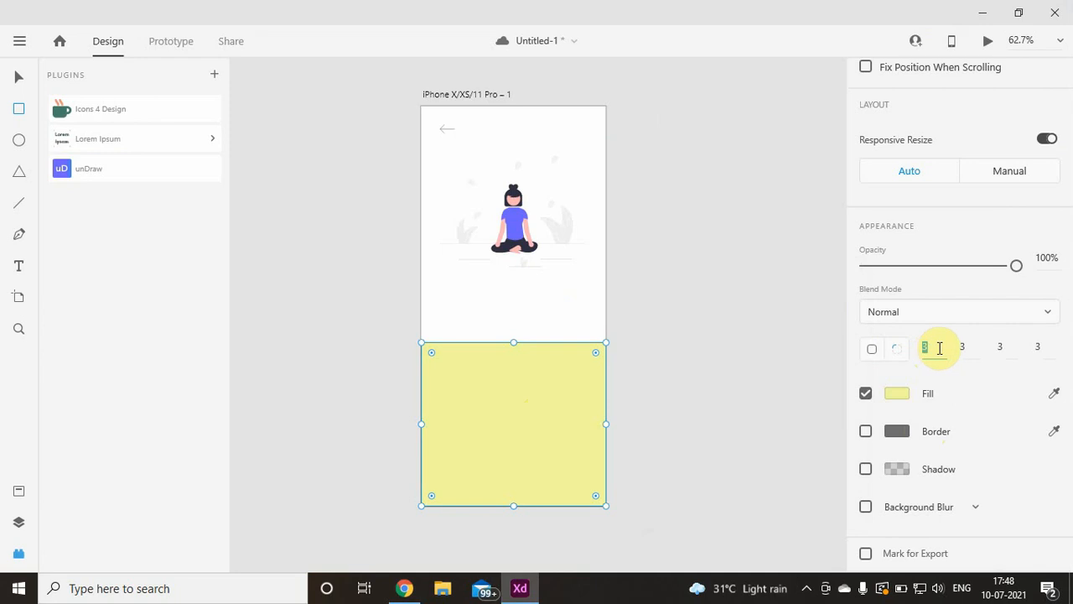
{"action": "type", "text": "25"}
{"action": "key", "text": "Return"}
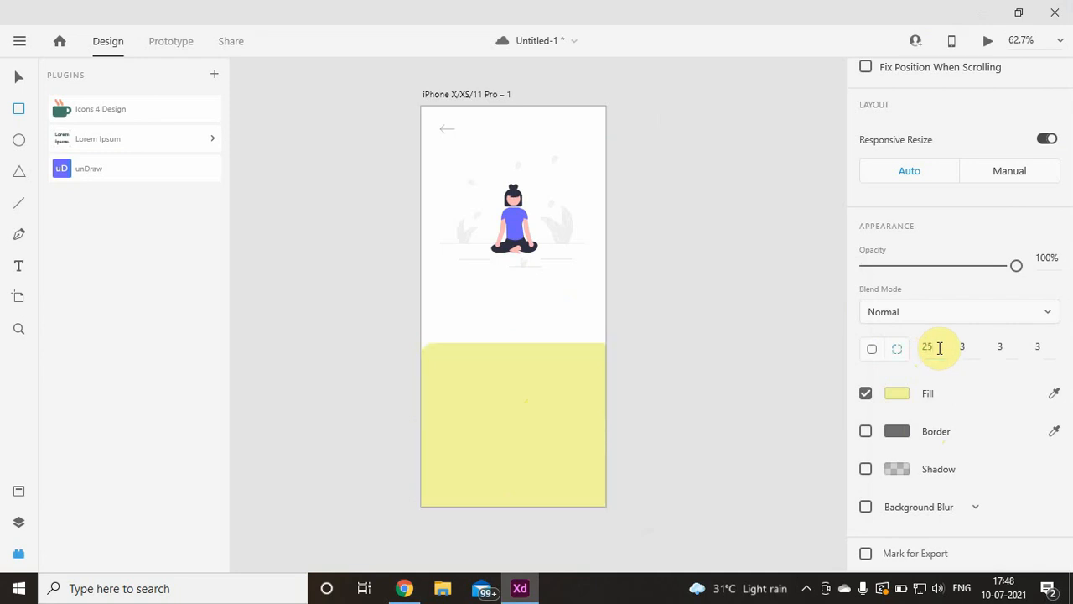
{"action": "left_click", "coordinate": [940, 348]}
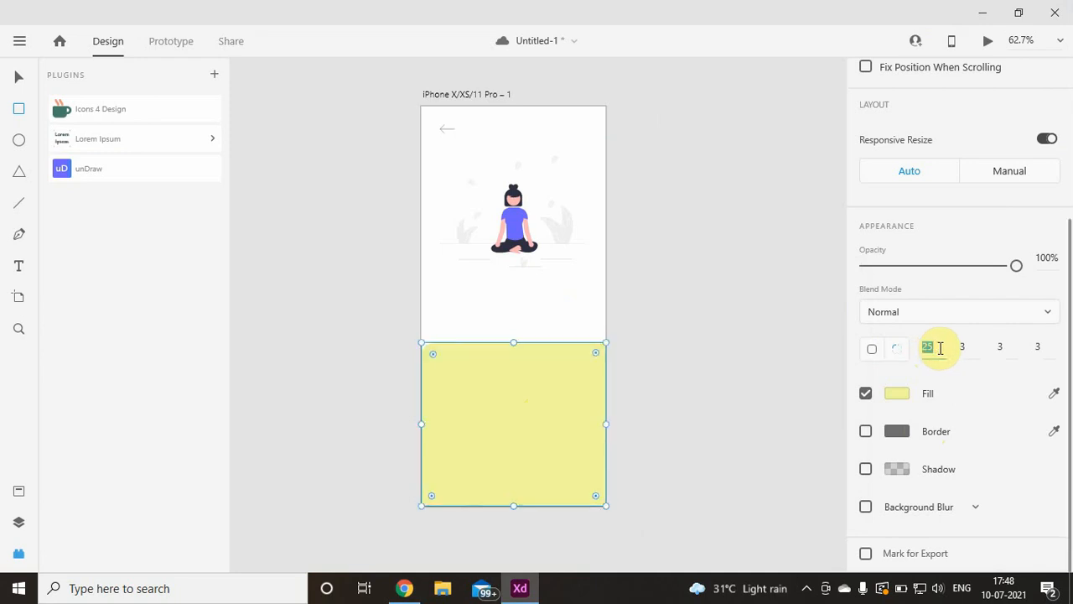
{"action": "type", "text": "35"}
{"action": "key", "text": "Return"}
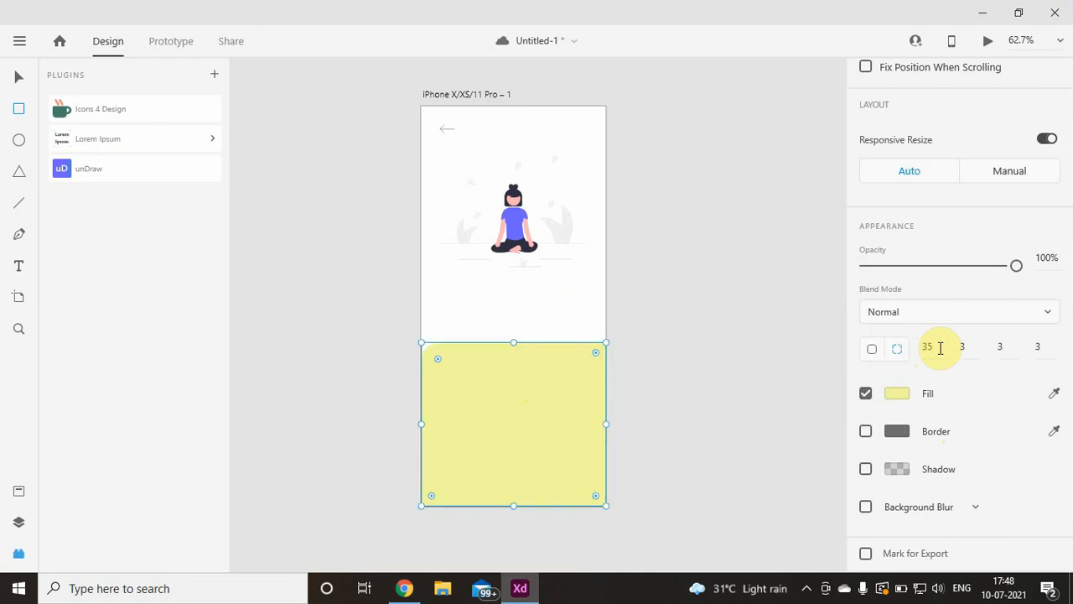
Set the rectangle's top-right corner radius to 35 and deselect the rectangle.
{"action": "left_click", "coordinate": [995, 351]}
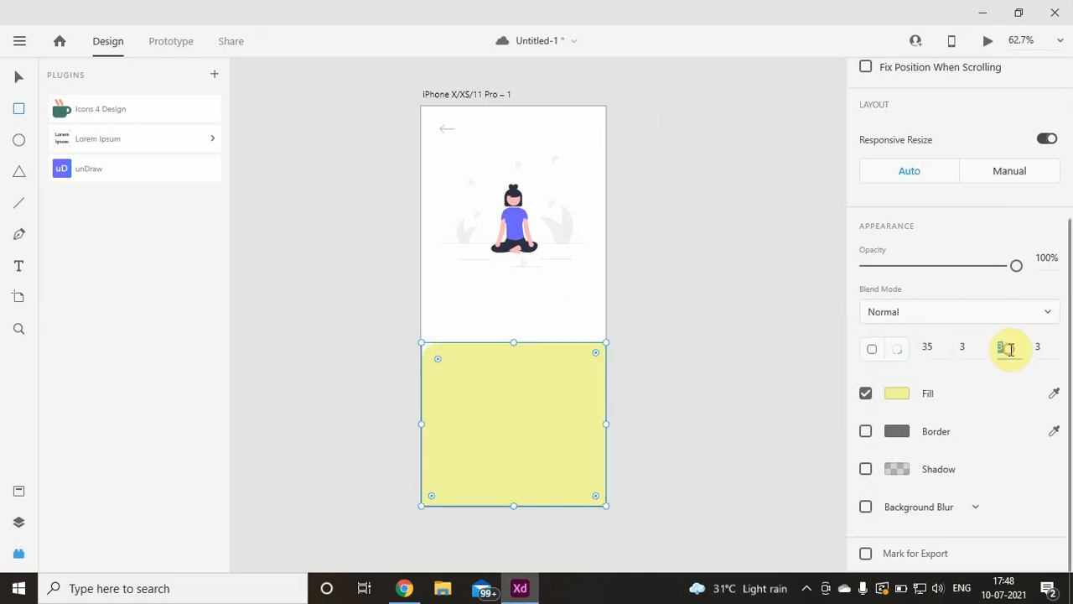
{"action": "left_click", "coordinate": [1038, 345]}
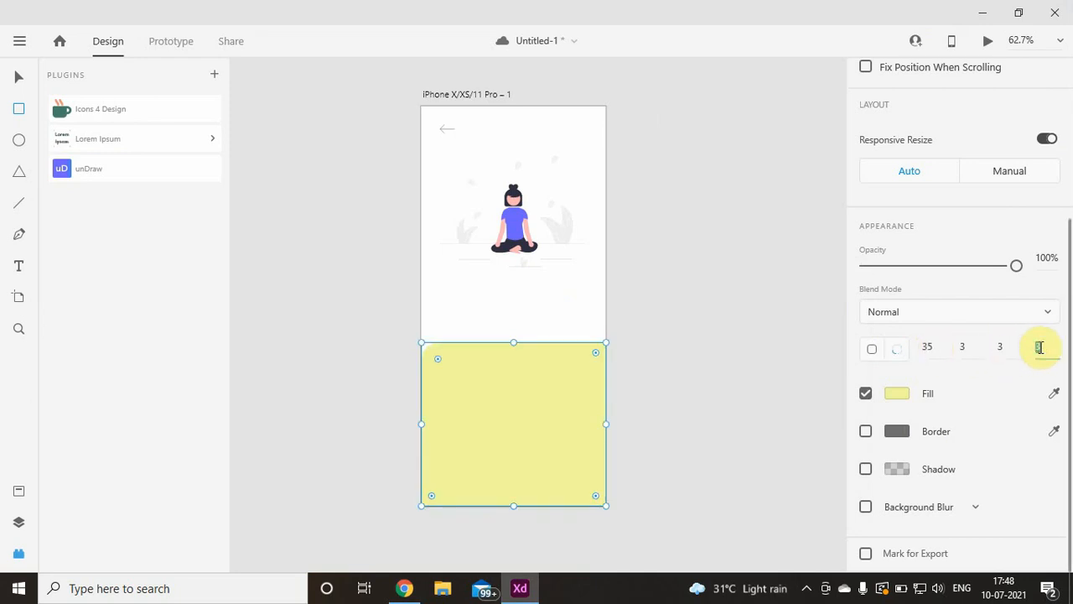
{"action": "left_click", "coordinate": [969, 346]}
{"action": "type", "text": "35"}
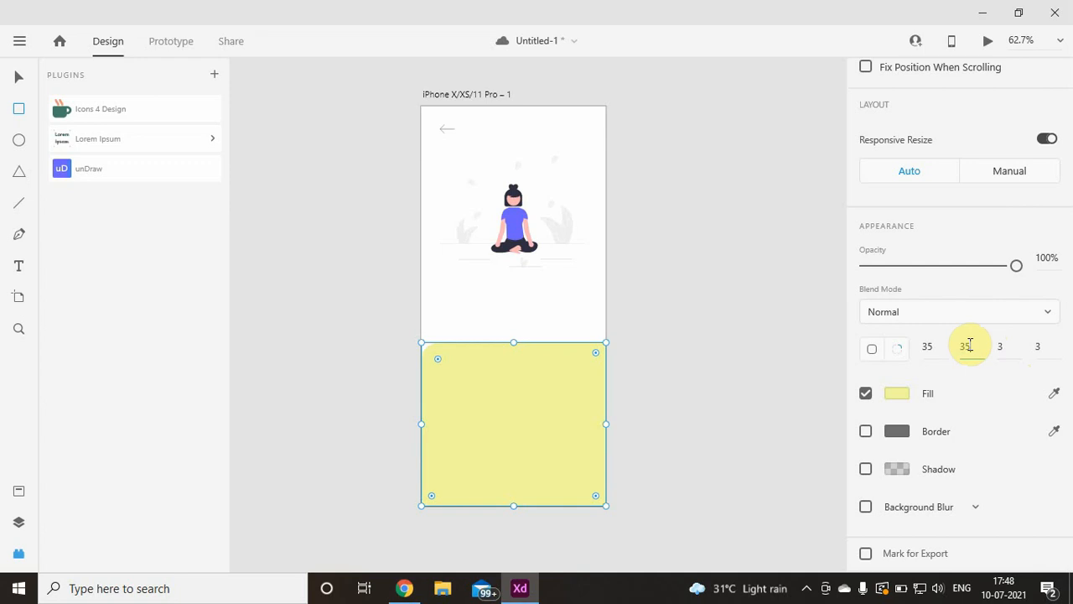
{"action": "key", "text": "Return"}
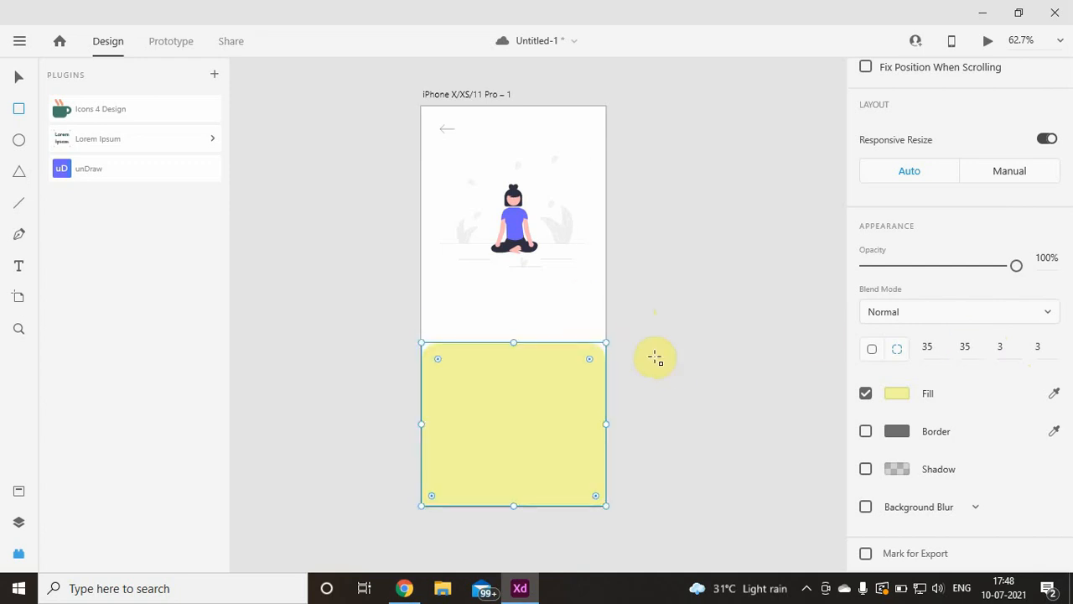
{"action": "scroll", "coordinate": [654, 362], "scroll_direction": "down", "scroll_amount": 1}
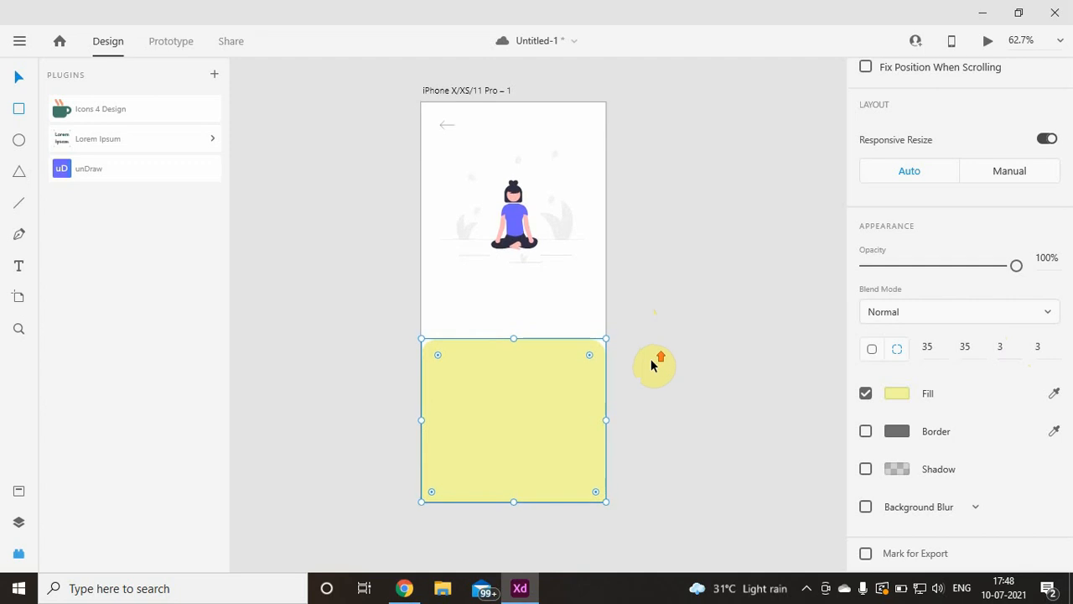
{"action": "left_click", "coordinate": [550, 295]}
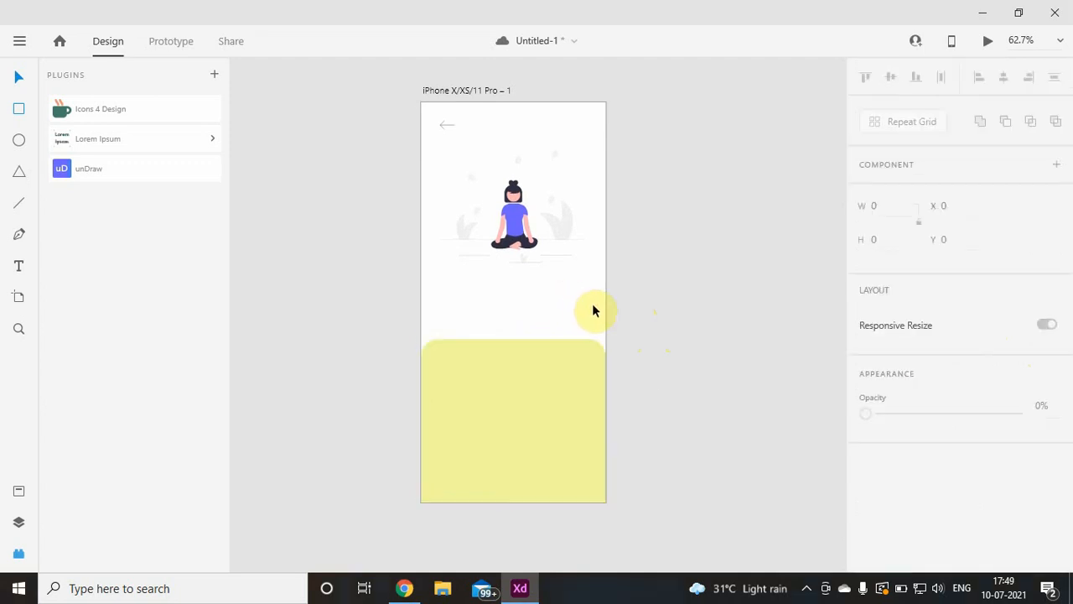
Review the reference login screen's layout on the UpLabs page in Chrome and return to Adobe XD.
{"action": "left_click", "coordinate": [405, 589]}
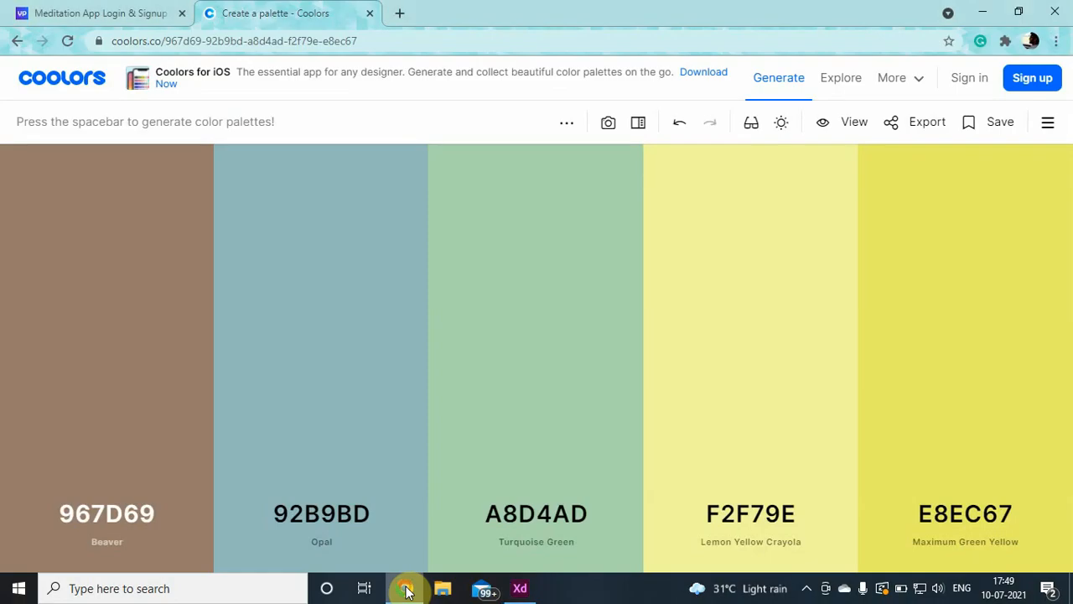
{"action": "left_click", "coordinate": [52, 11]}
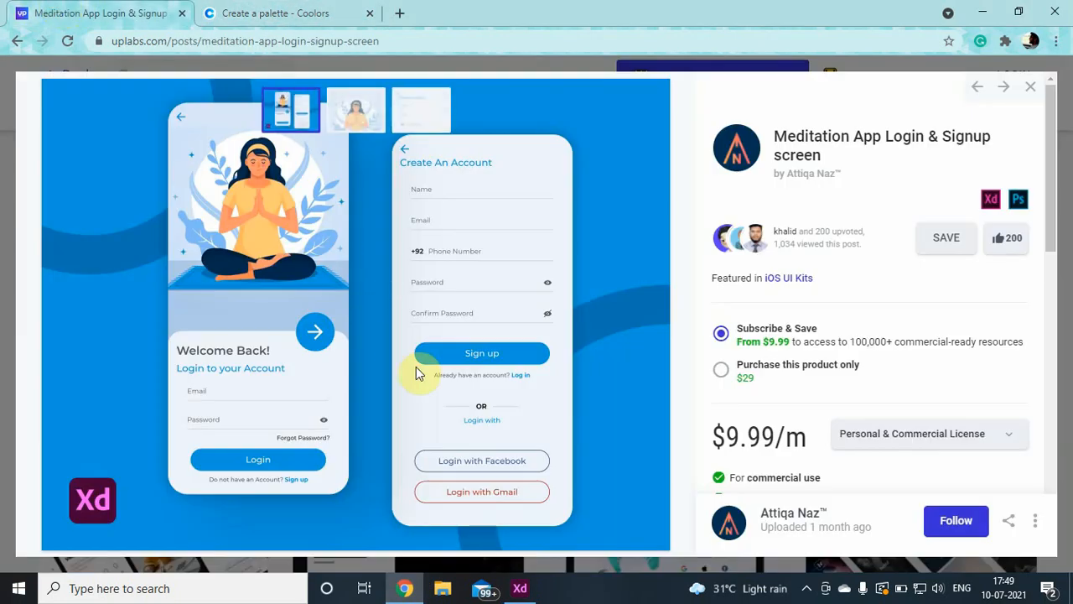
{"action": "mouse_move", "coordinate": [528, 589]}
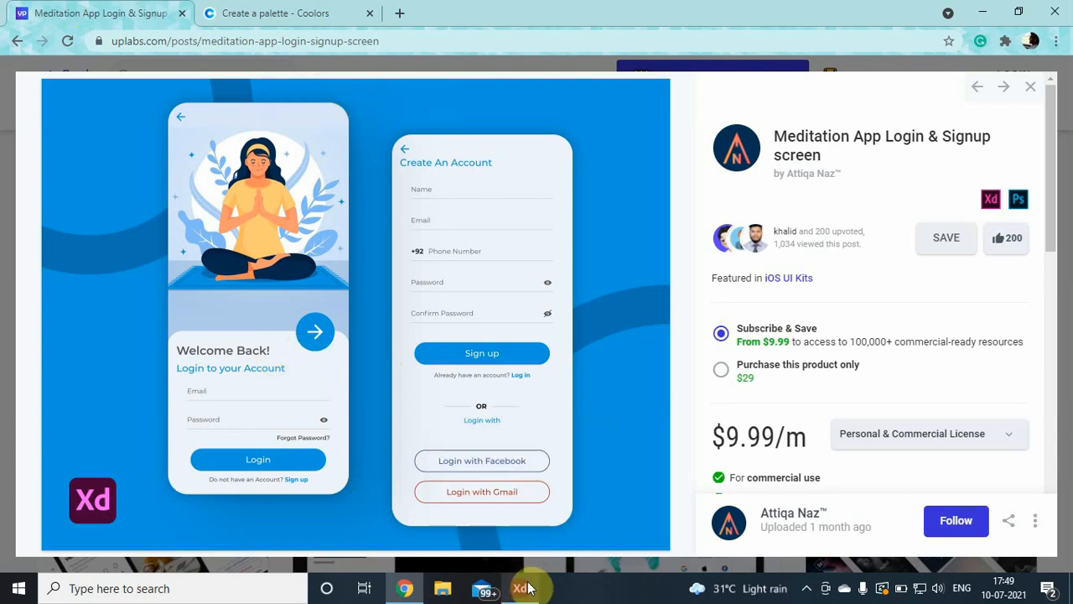
{"action": "left_click", "coordinate": [528, 588]}
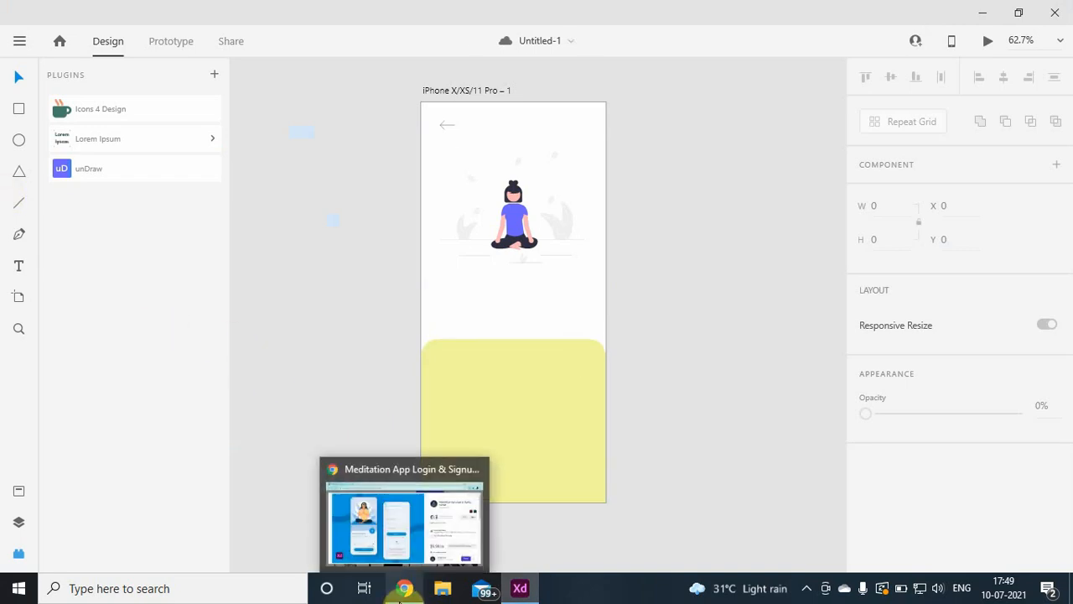
{"action": "left_click", "coordinate": [402, 589]}
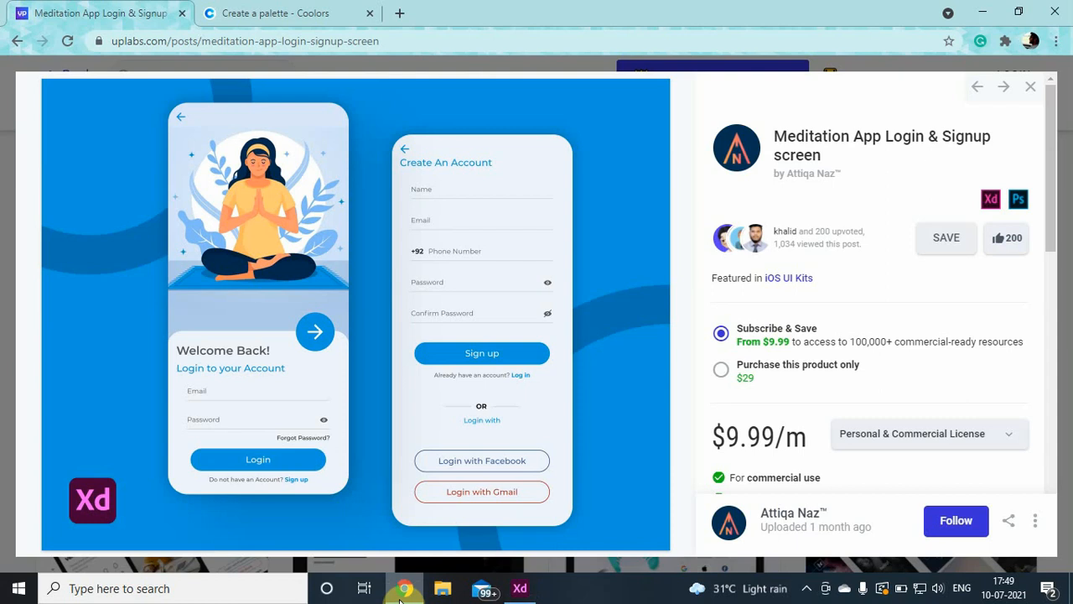
{"action": "left_click", "coordinate": [403, 589]}
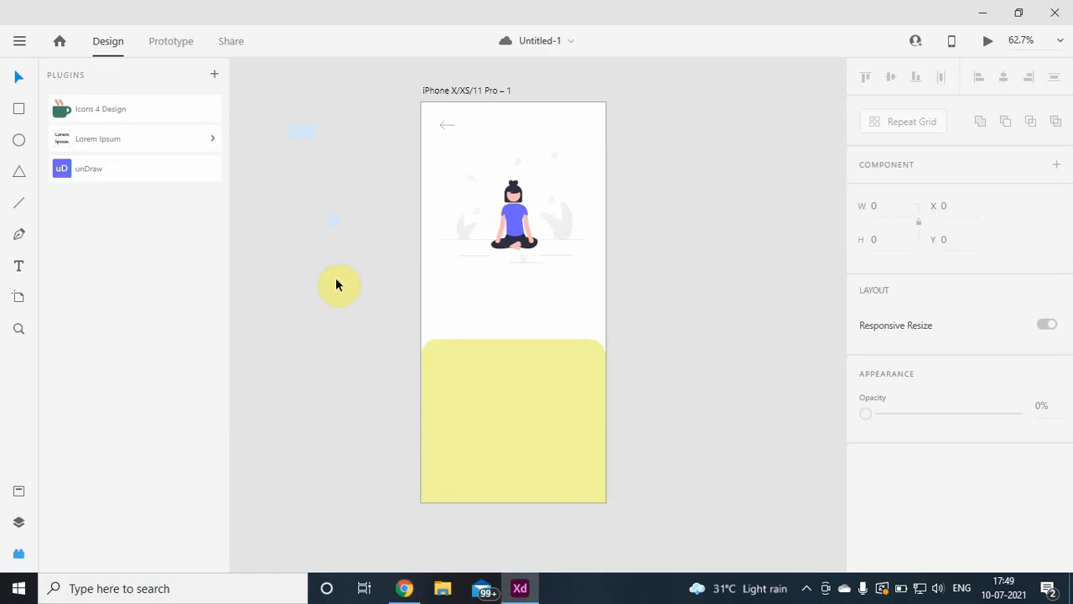
Enlarge the meditation illustration to about 363 × 275 and move it to about X 5.32, Y 98 on the artboard.
{"action": "left_click", "coordinate": [520, 220]}
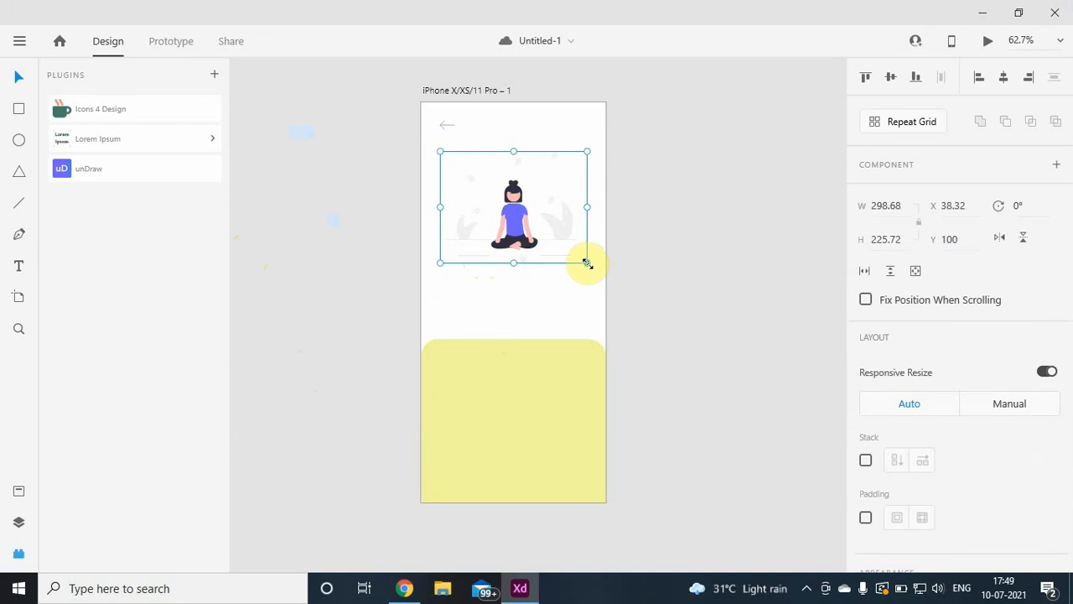
{"action": "left_click_drag", "start_coordinate": [588, 263], "coordinate": [619, 290]}
{"action": "mouse_move", "coordinate": [542, 240]}
{"action": "left_mouse_down"}
{"action": "mouse_move", "coordinate": [522, 232]}
{"action": "mouse_move", "coordinate": [531, 247]}
{"action": "left_mouse_up"}
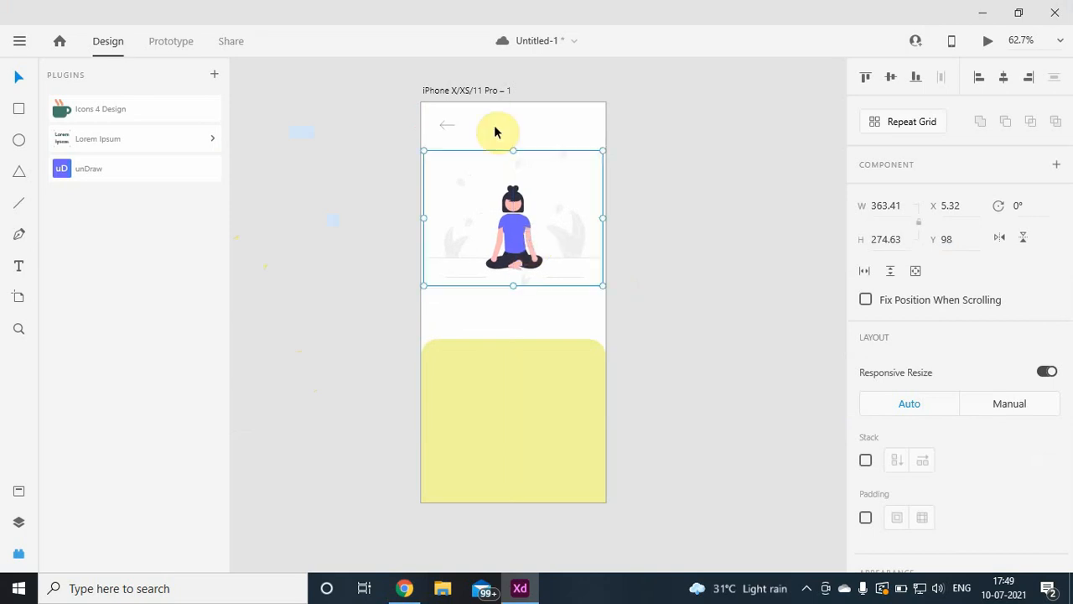
Extend the yellow panel's upper edge to Y 448, making the panel 364 high.
{"action": "left_click", "coordinate": [447, 126]}
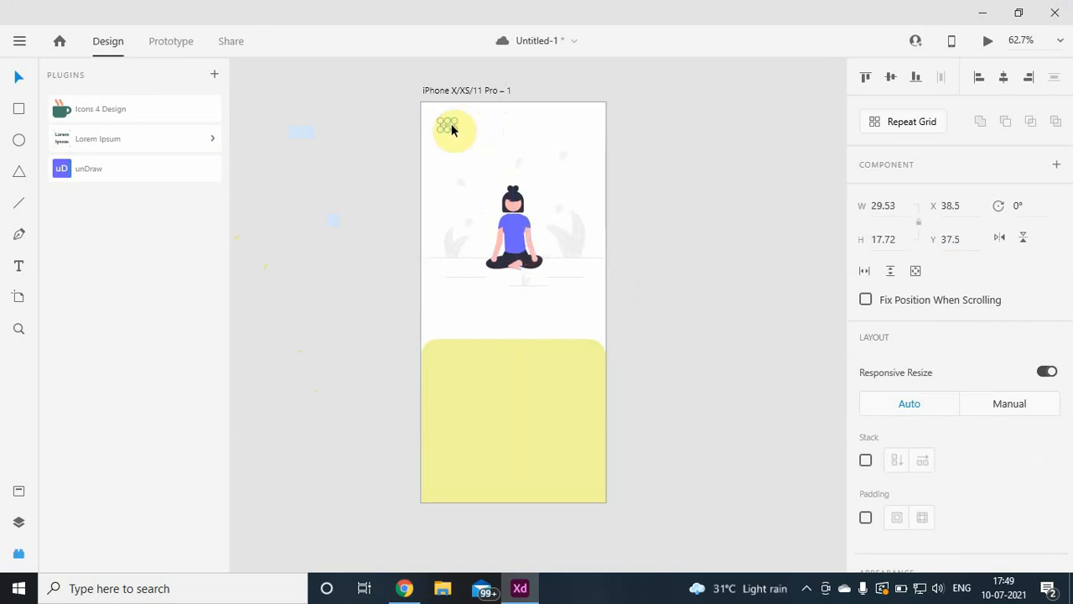
{"action": "left_click", "coordinate": [719, 358]}
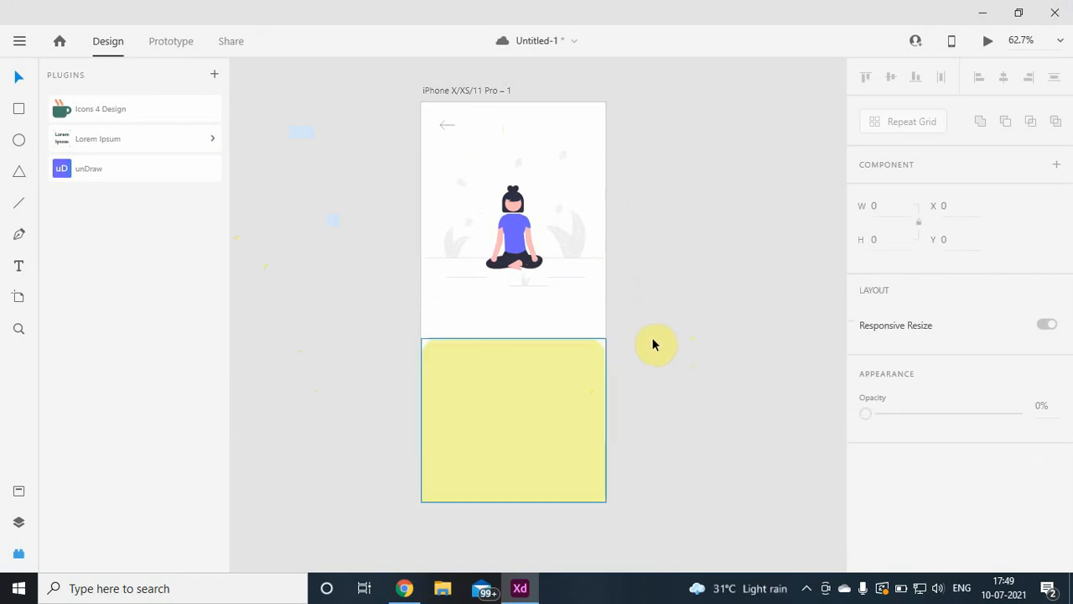
{"action": "left_click", "coordinate": [504, 388]}
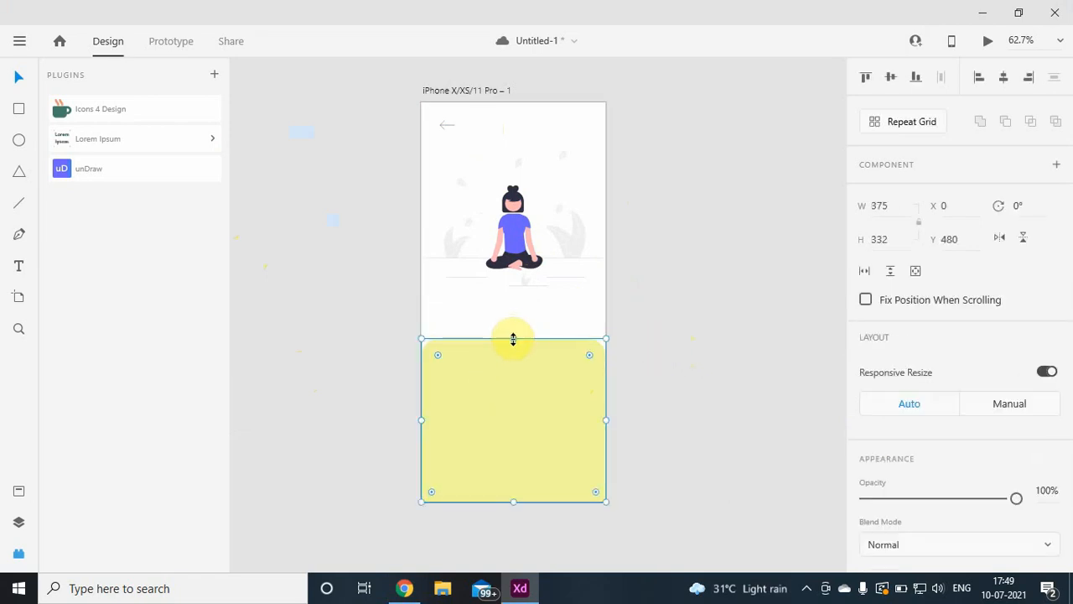
{"action": "left_click_drag", "start_coordinate": [513, 339], "coordinate": [513, 324]}
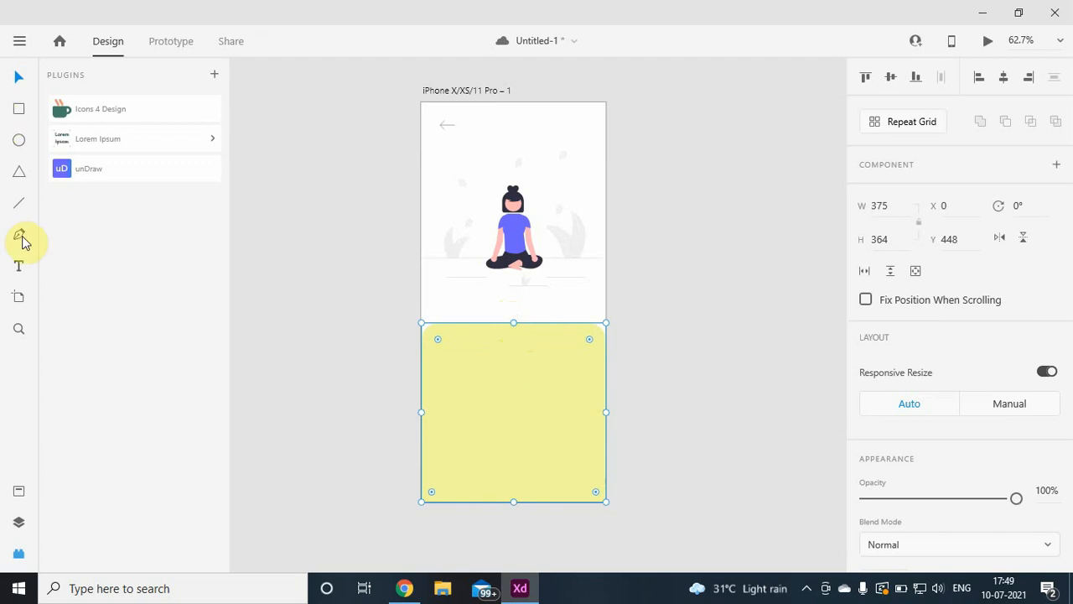
Add a "Login" text box about 149 × 40 in the panel's upper-left area and set its font to Roboto.
{"action": "left_click", "coordinate": [19, 267]}
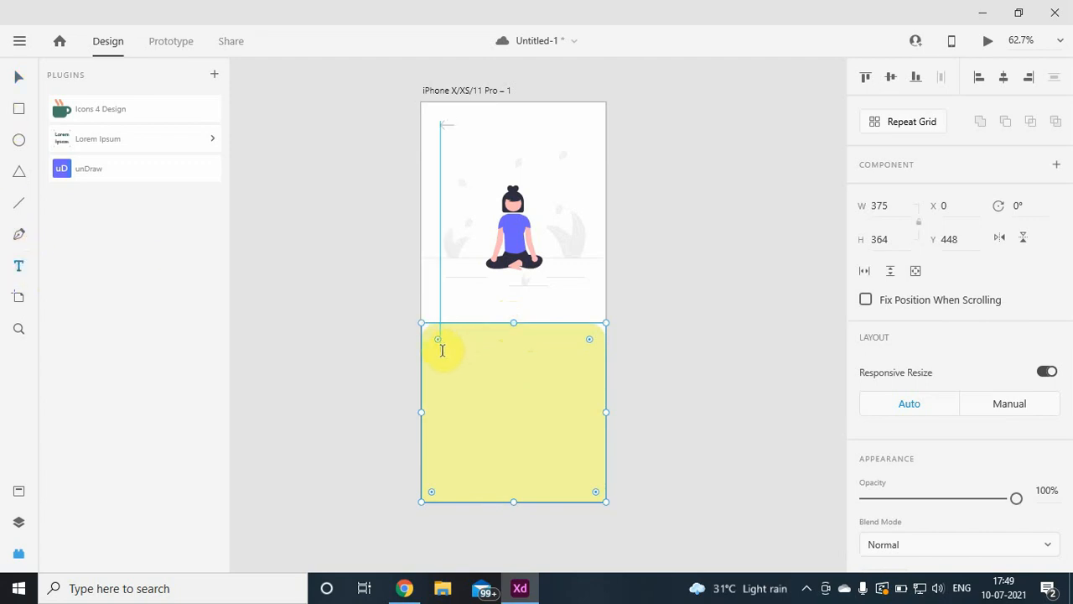
{"action": "left_click_drag", "start_coordinate": [441, 353], "coordinate": [515, 374]}
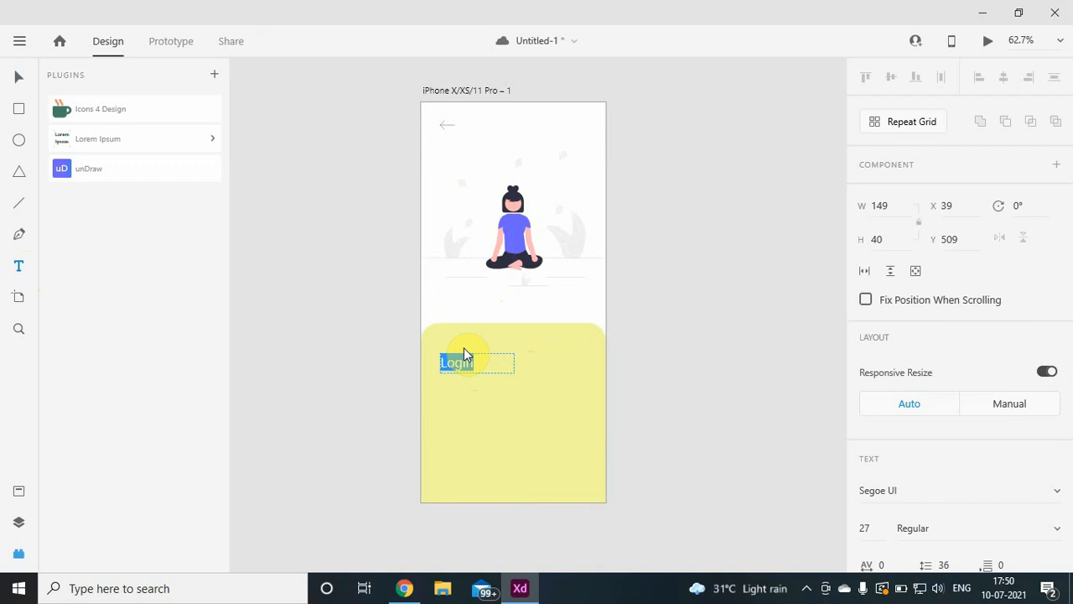
{"action": "left_click", "coordinate": [1049, 491]}
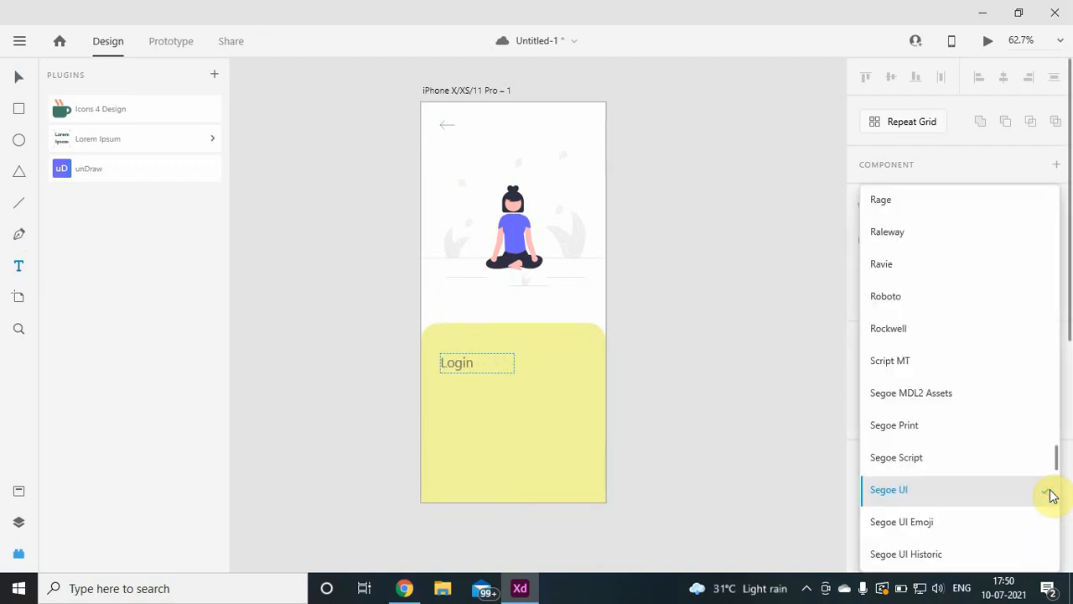
{"action": "left_click", "coordinate": [920, 307]}
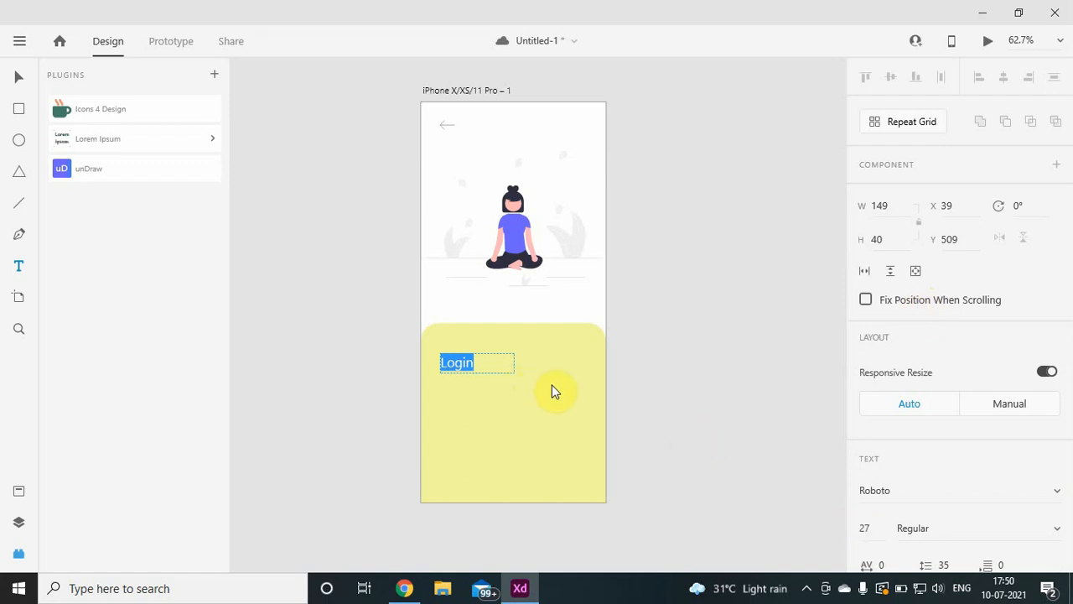
{"action": "key", "text": "Escape"}
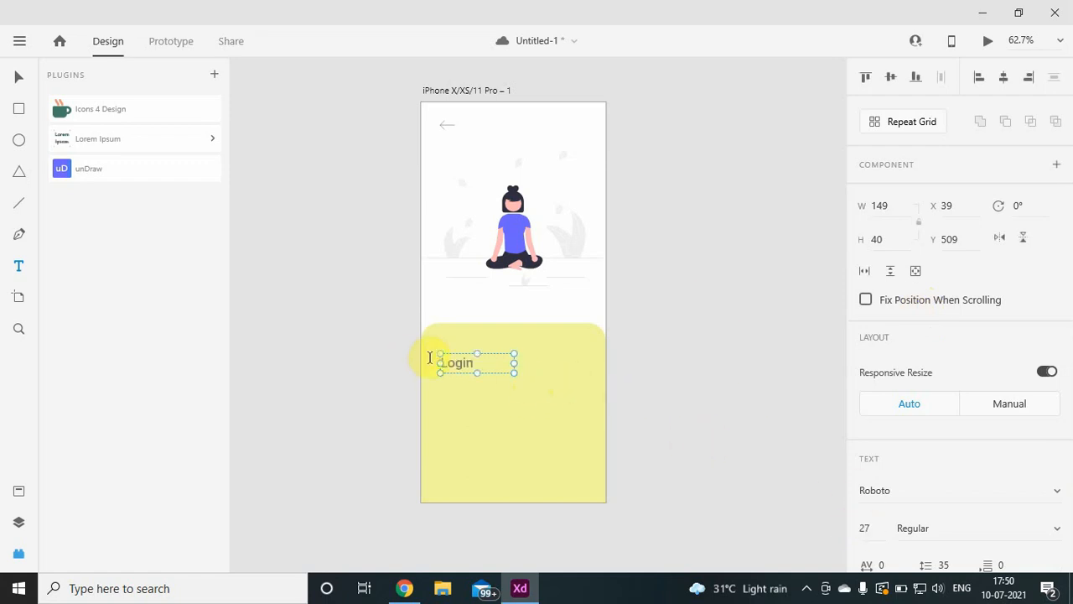
{"action": "mouse_move", "coordinate": [475, 366]}
{"action": "left_mouse_down"}
{"action": "mouse_move", "coordinate": [446, 364]}
{"action": "mouse_move", "coordinate": [477, 370]}
{"action": "left_mouse_up"}
{"action": "key", "text": "ctrl+z"}
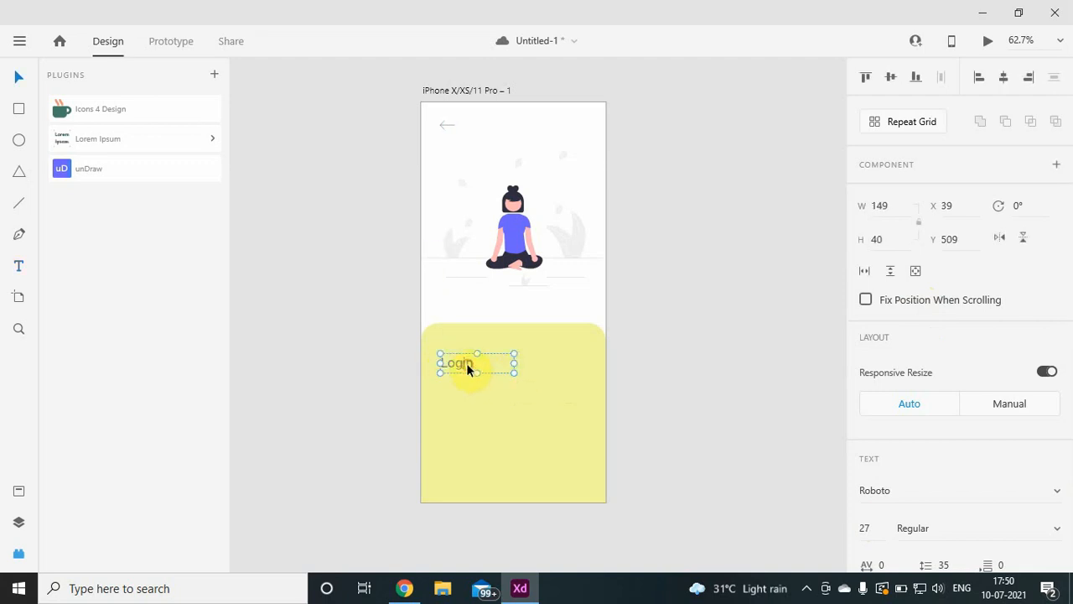
Fill the Login text with the saved brown swatch #967D69.
{"action": "scroll", "coordinate": [977, 476], "scroll_direction": "down", "scroll_amount": 5}
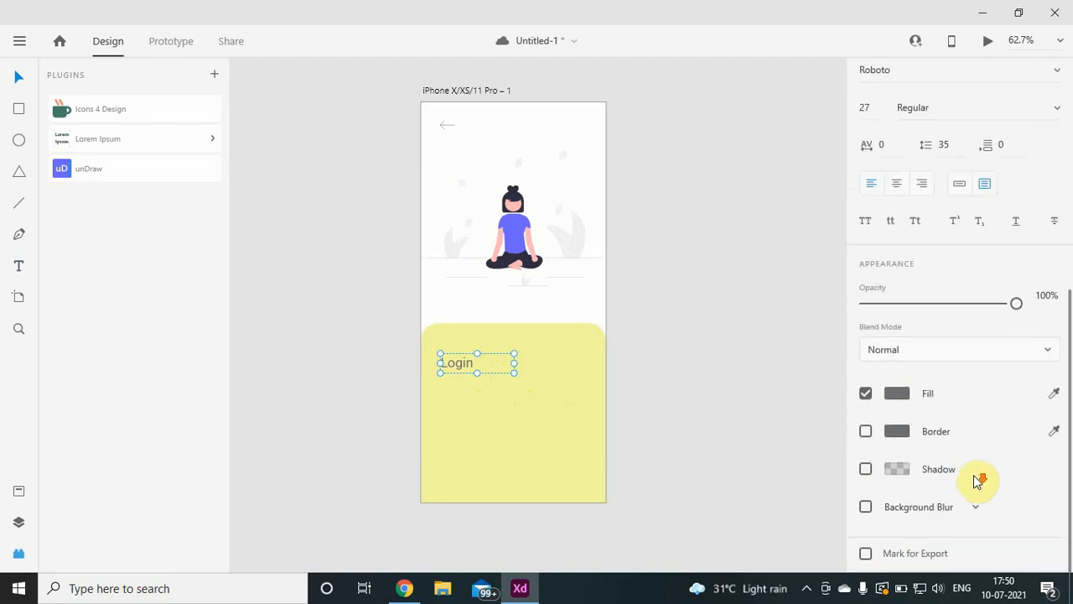
{"action": "left_click", "coordinate": [904, 396]}
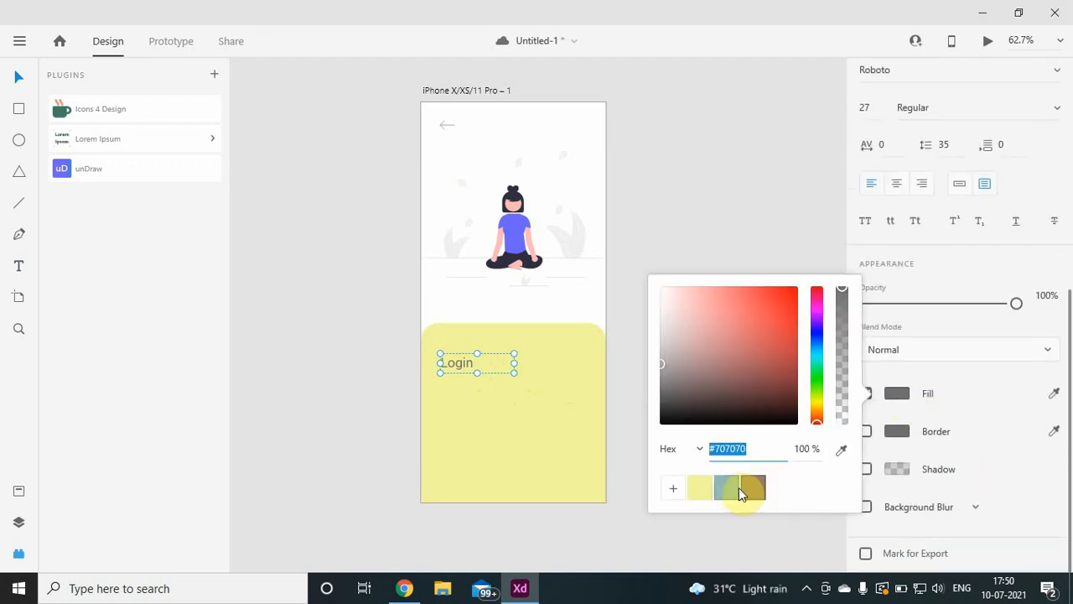
{"action": "left_click", "coordinate": [733, 487]}
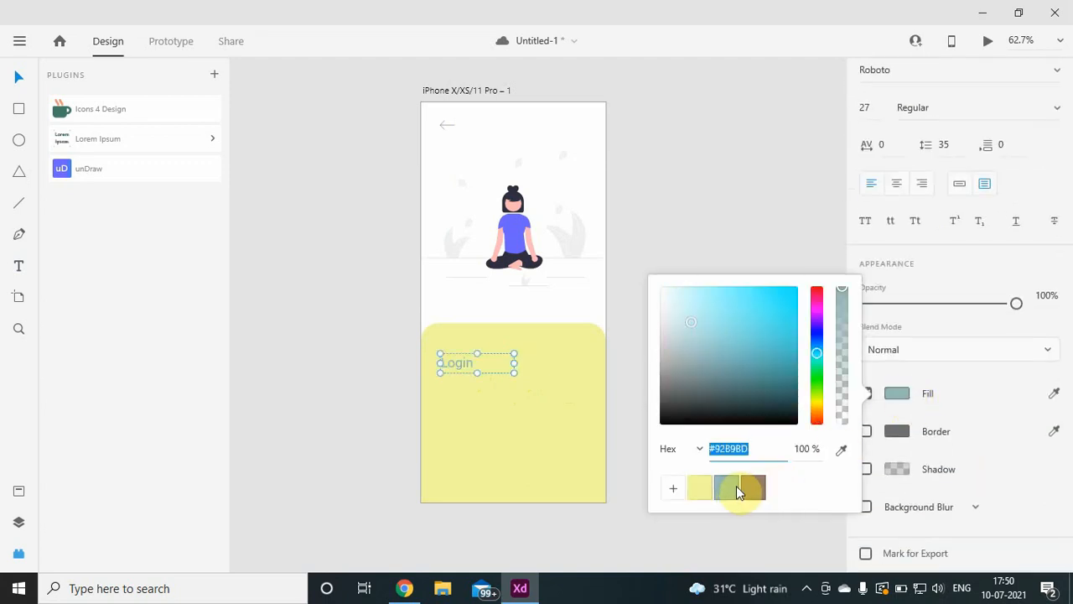
{"action": "left_click", "coordinate": [755, 490]}
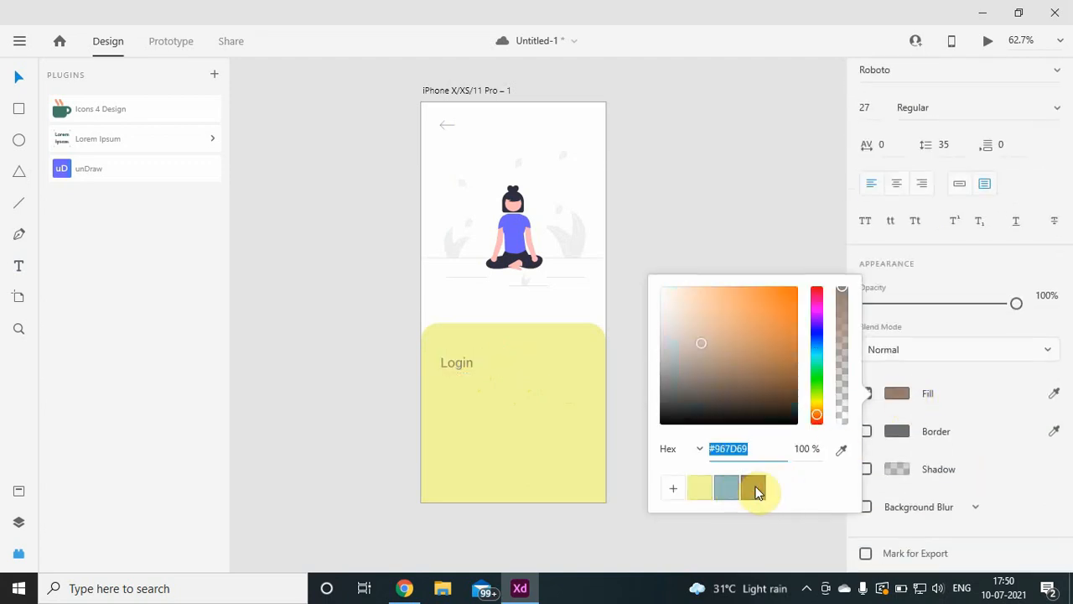
Copy the Turquoise Green hex A8D4AD from the Coolors palette in Chrome and apply it as the Login text's fill in Adobe XD.
{"action": "left_click", "coordinate": [405, 587]}
{"action": "key", "text": "ctrl+Tab"}
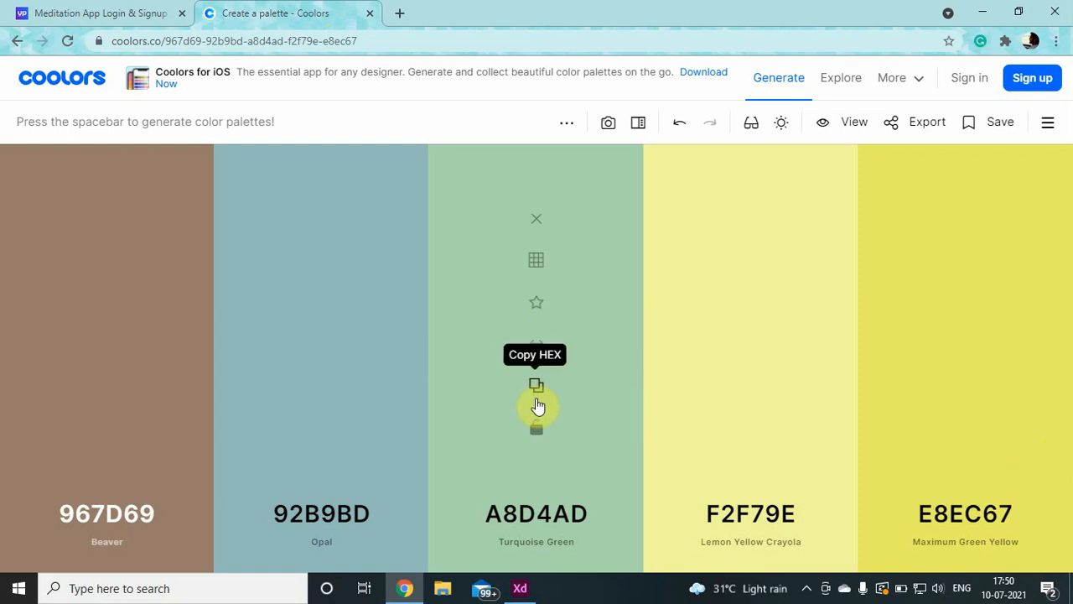
{"action": "left_click", "coordinate": [537, 397]}
{"action": "left_click", "coordinate": [520, 588]}
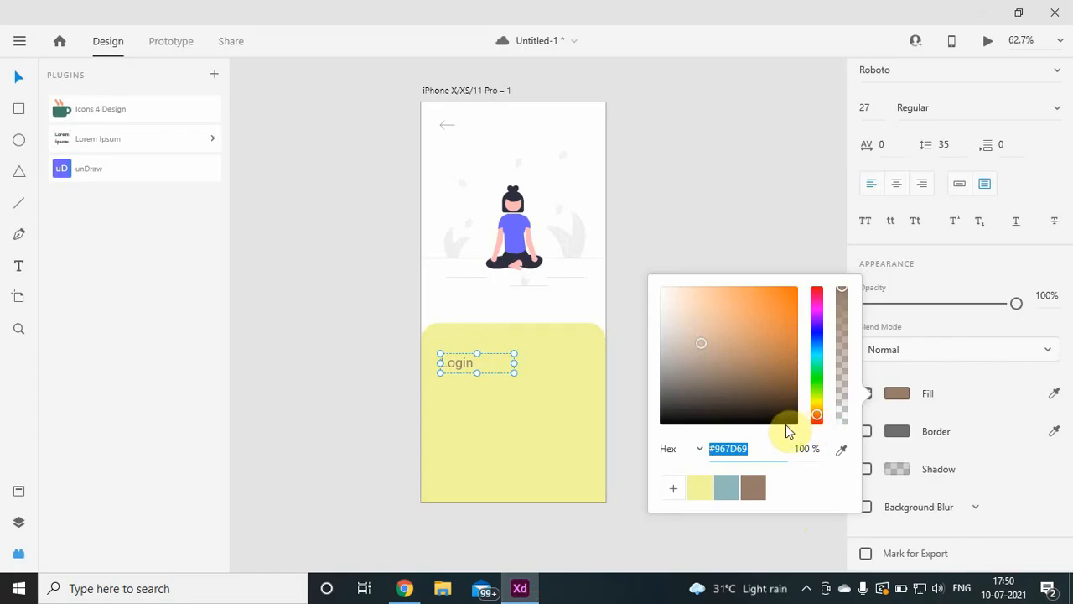
{"action": "left_click", "coordinate": [765, 447]}
{"action": "left_click_drag", "start_coordinate": [762, 445], "coordinate": [714, 446]}
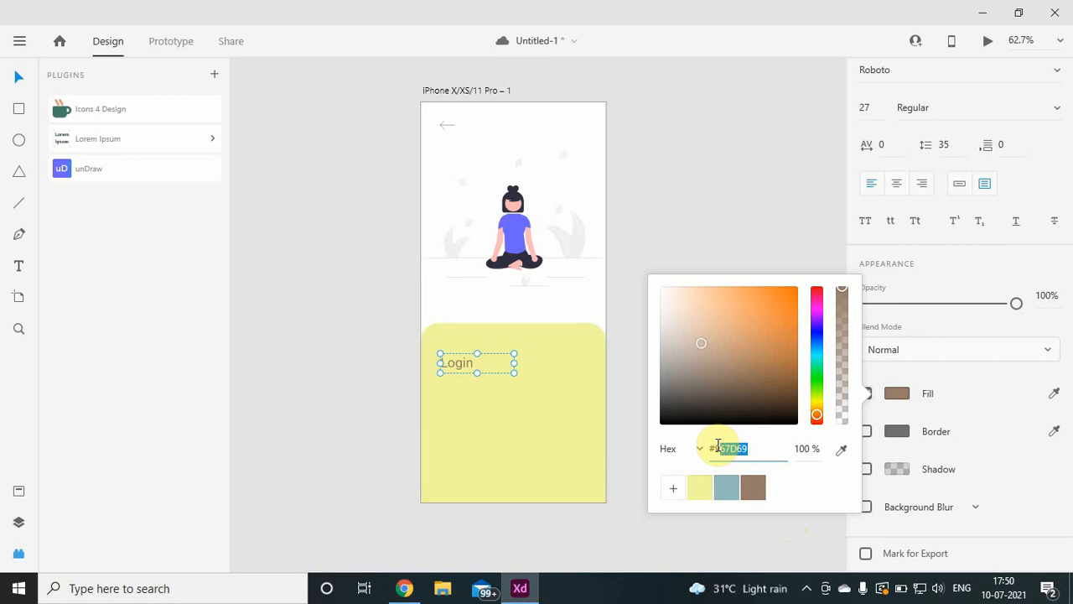
{"action": "key", "text": "BackSpace"}
{"action": "key", "text": "ctrl+v"}
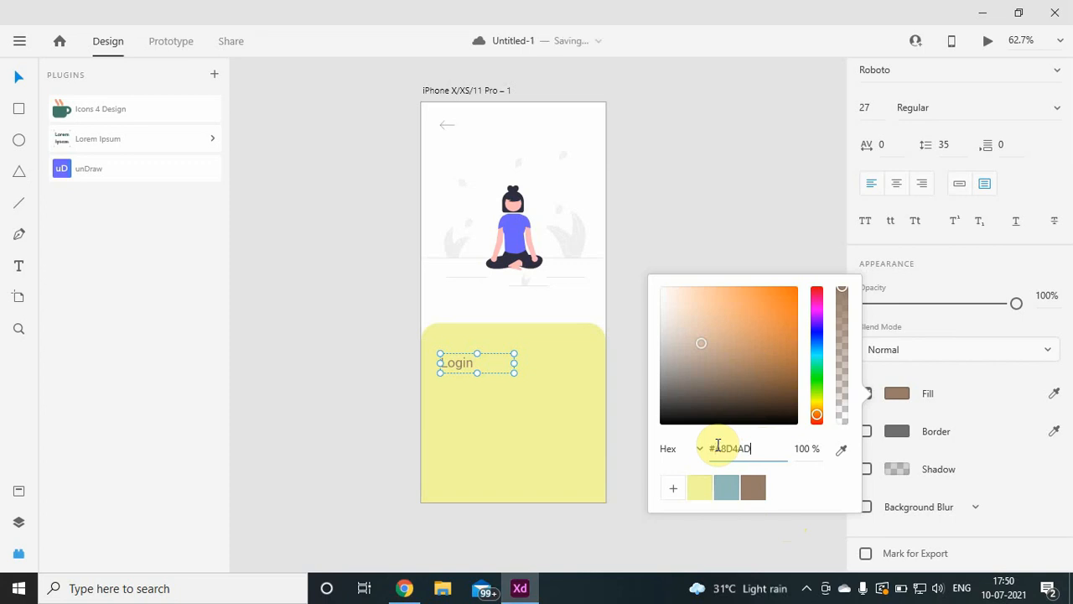
{"action": "key", "text": "Return"}
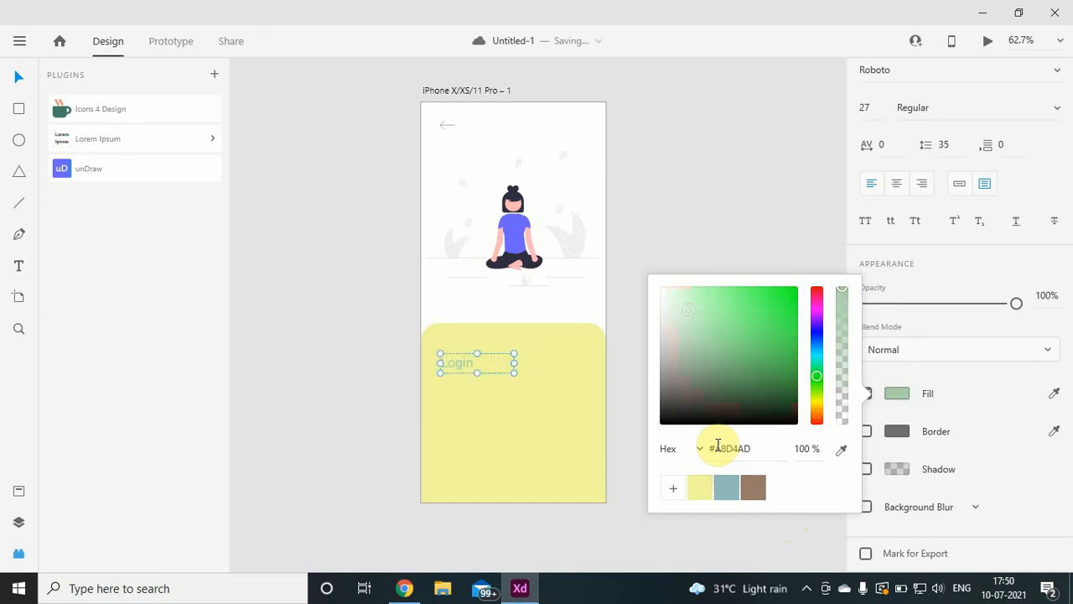
Check the Coolors palette in Chrome, return to Adobe XD and fill the Login text with a slightly darker tone of brown #967D69.
{"action": "left_click", "coordinate": [405, 591]}
{"action": "mouse_move", "coordinate": [158, 374]}
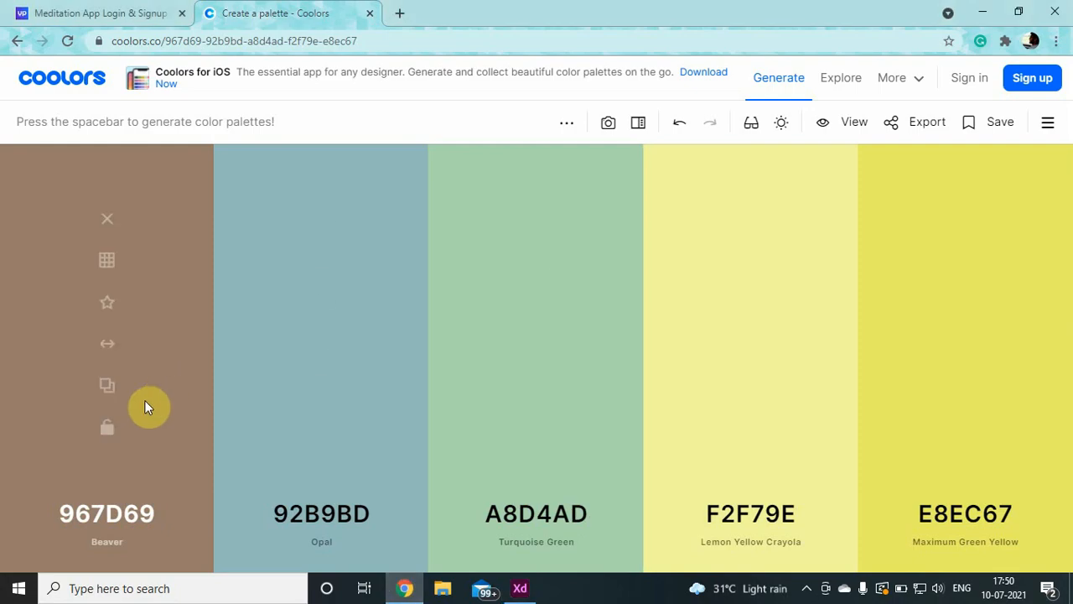
{"action": "left_click", "coordinate": [520, 588]}
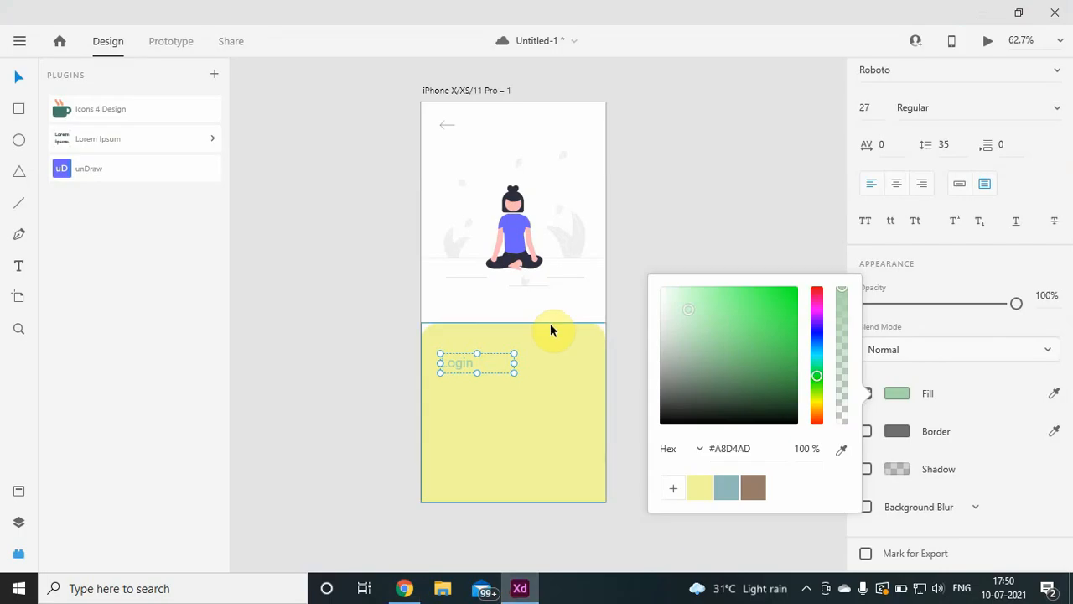
{"action": "left_click", "coordinate": [753, 491]}
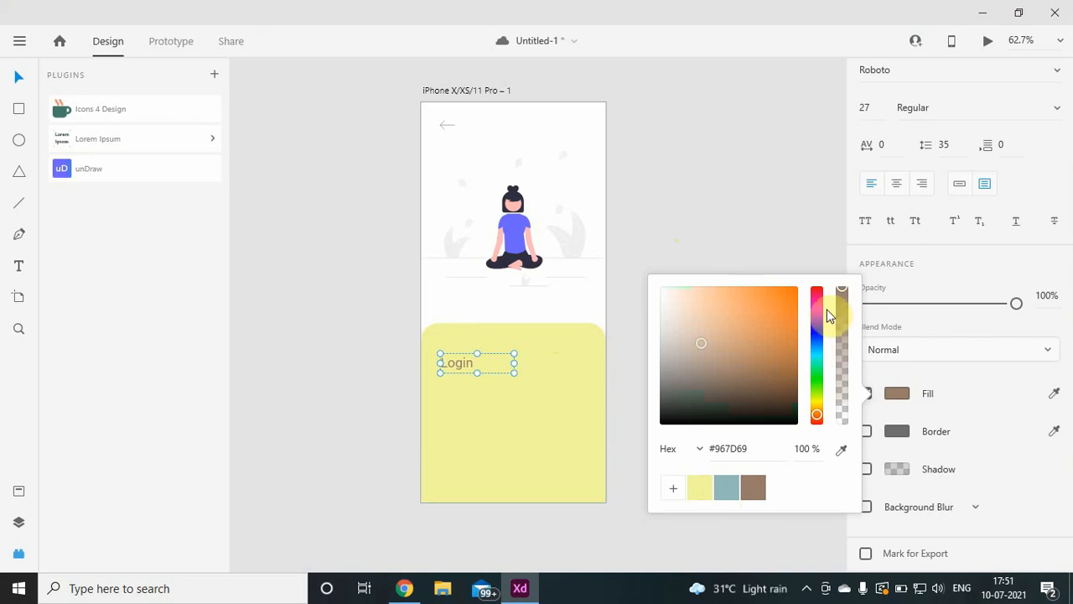
{"action": "left_click_drag", "start_coordinate": [701, 344], "coordinate": [703, 355]}
{"action": "left_click", "coordinate": [691, 261]}
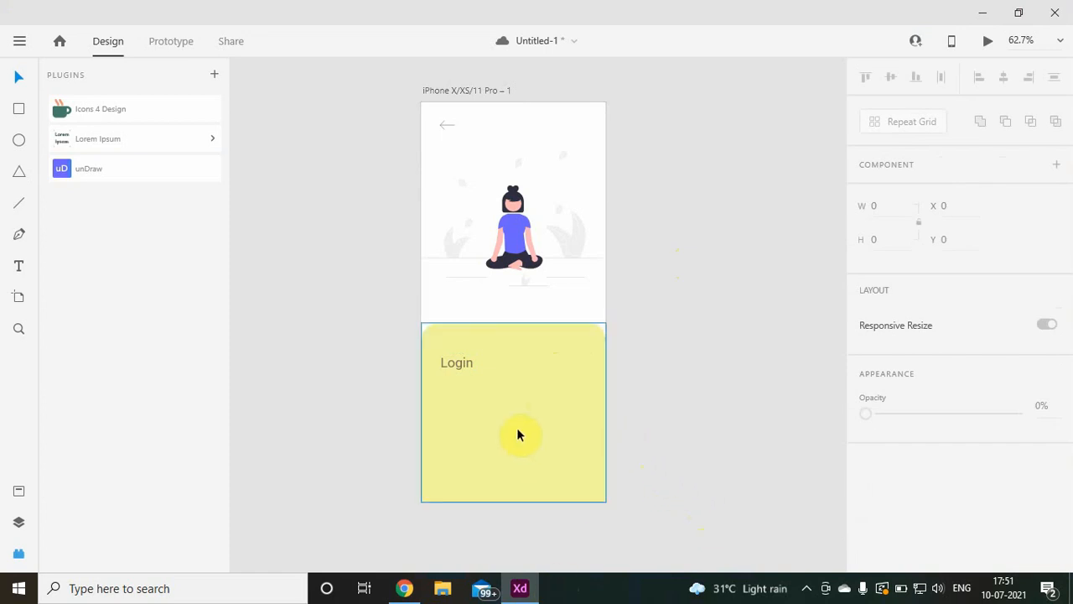
Move the Login text up to Y 508 and narrow its text box to a width of about 82.
{"action": "left_click", "coordinate": [460, 364]}
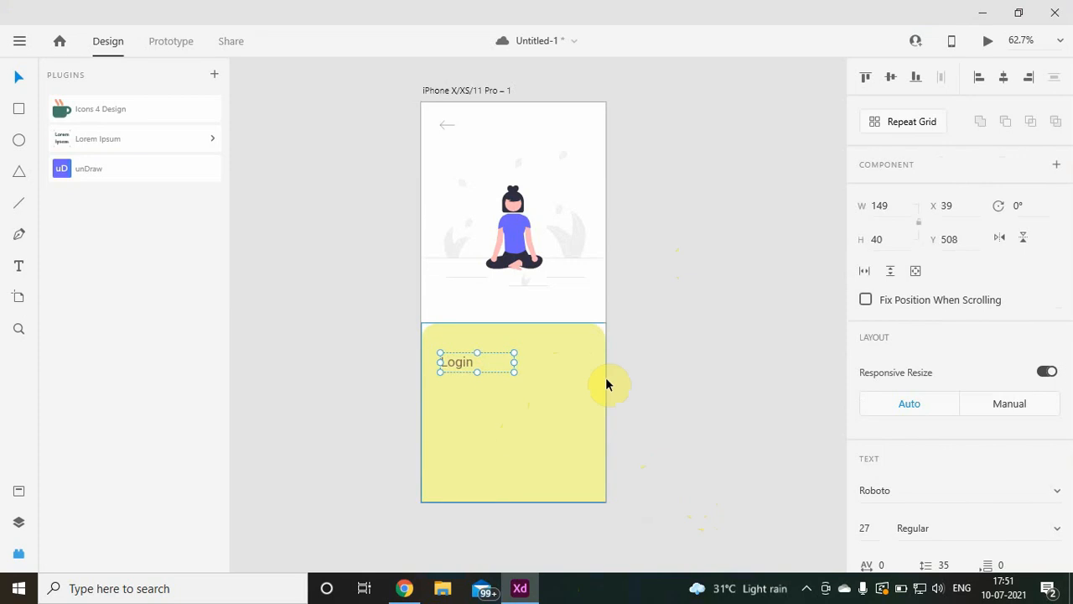
{"action": "left_click", "coordinate": [571, 371]}
{"action": "left_click", "coordinate": [484, 355]}
{"action": "mouse_move", "coordinate": [481, 355]}
{"action": "left_mouse_down"}
{"action": "mouse_move", "coordinate": [481, 344]}
{"action": "mouse_move", "coordinate": [494, 363]}
{"action": "mouse_move", "coordinate": [482, 362]}
{"action": "left_mouse_up"}
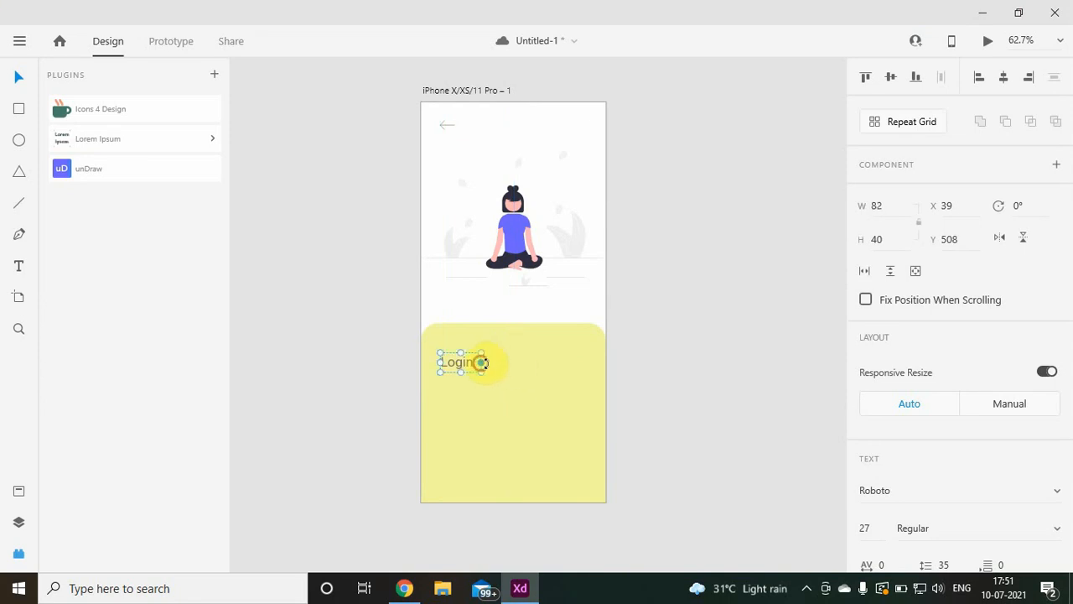
{"action": "left_click", "coordinate": [518, 384]}
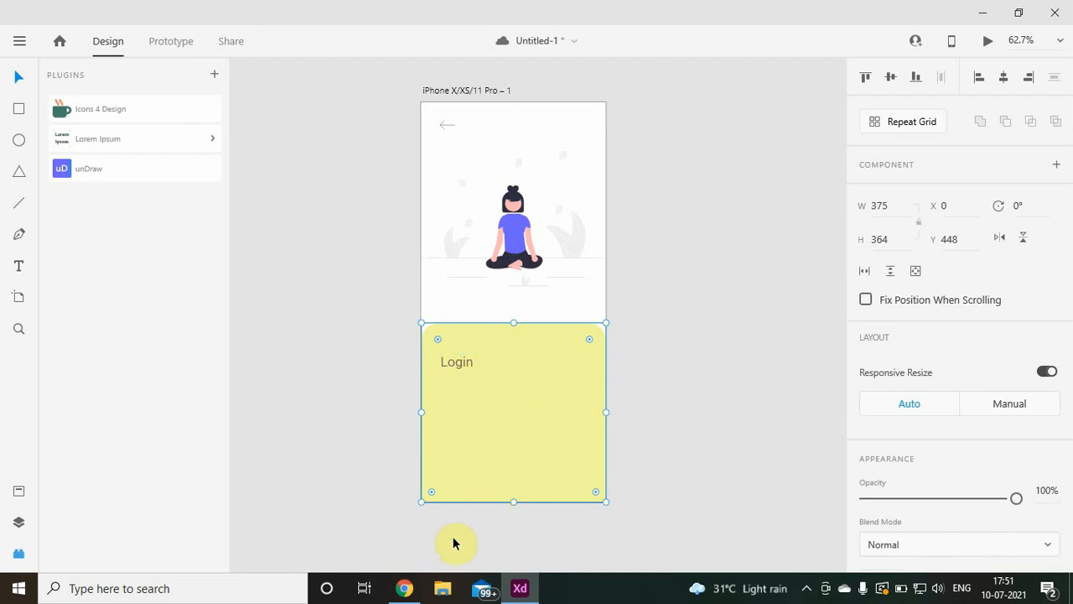
Check the reference login screen's heading on UpLabs in Chrome, and widen the Login text box to about 240 in Adobe XD.
{"action": "mouse_move", "coordinate": [405, 592]}
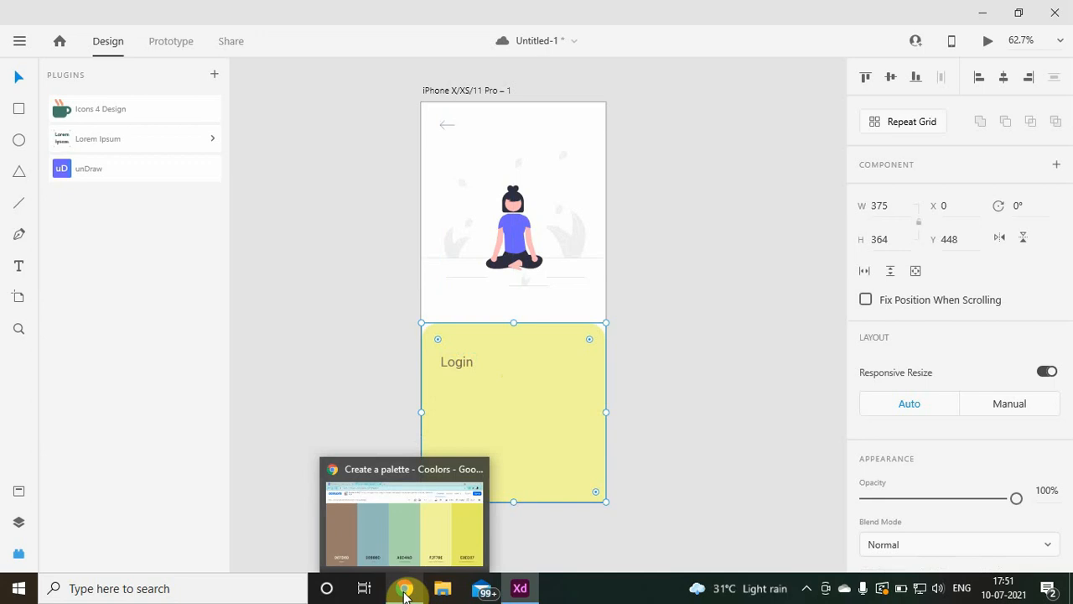
{"action": "left_click", "coordinate": [404, 592]}
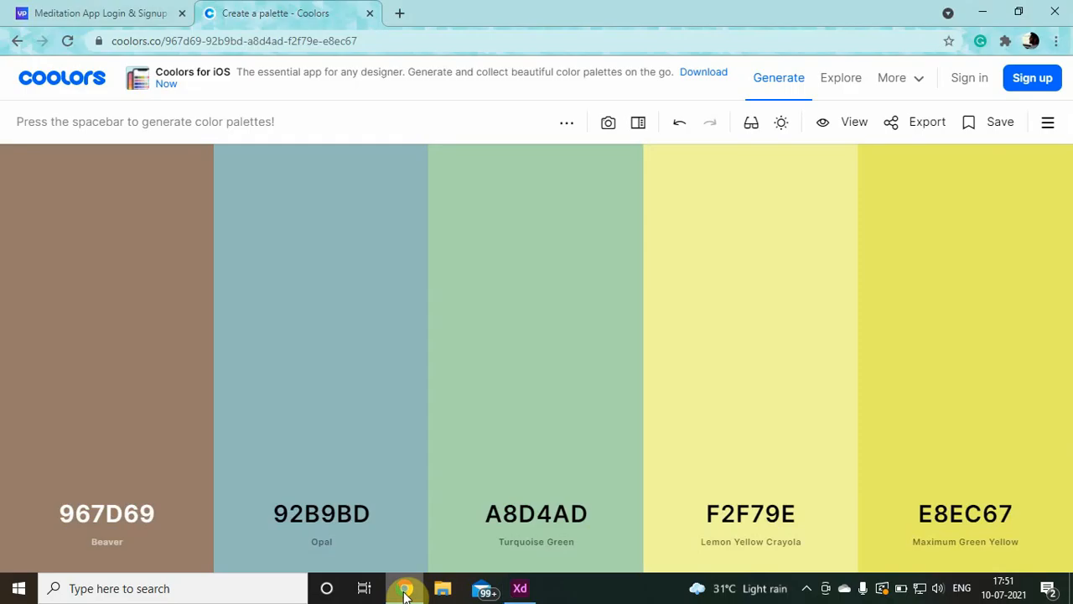
{"action": "left_click", "coordinate": [109, 13]}
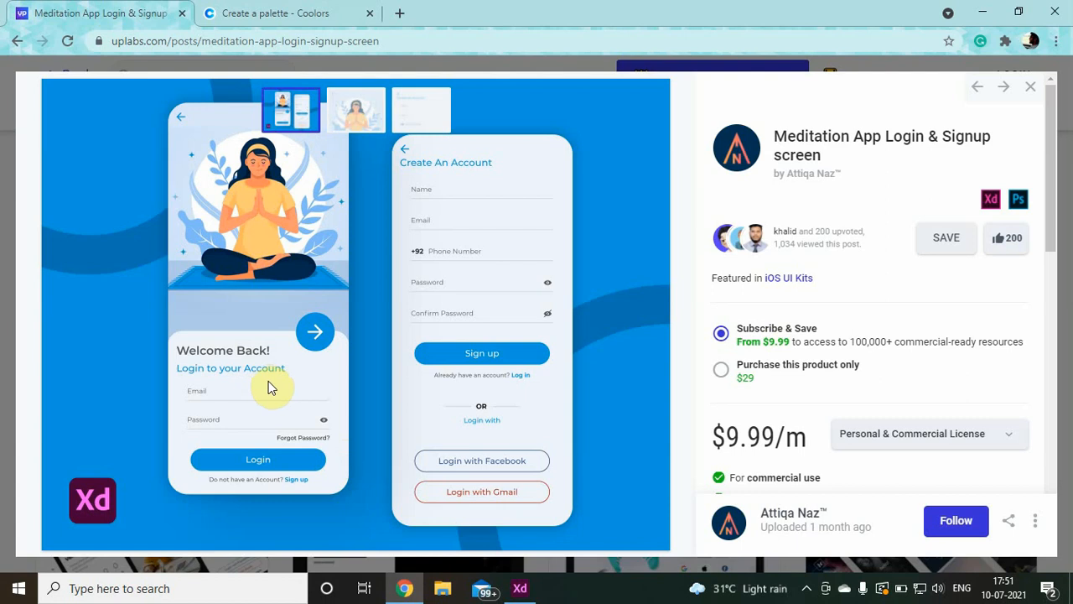
{"action": "left_click", "coordinate": [520, 588]}
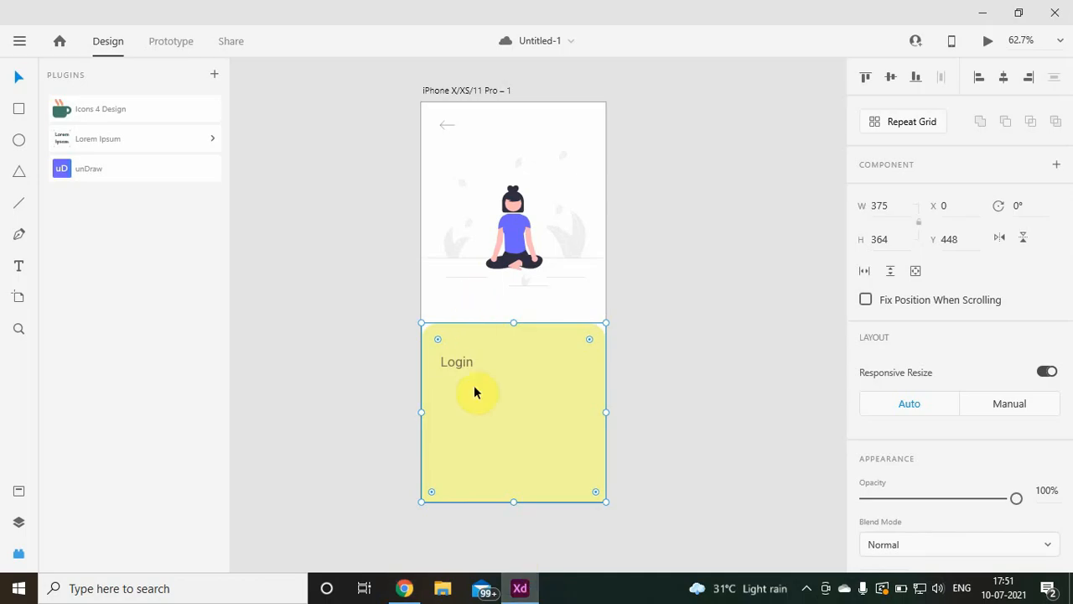
{"action": "double_click", "coordinate": [462, 365]}
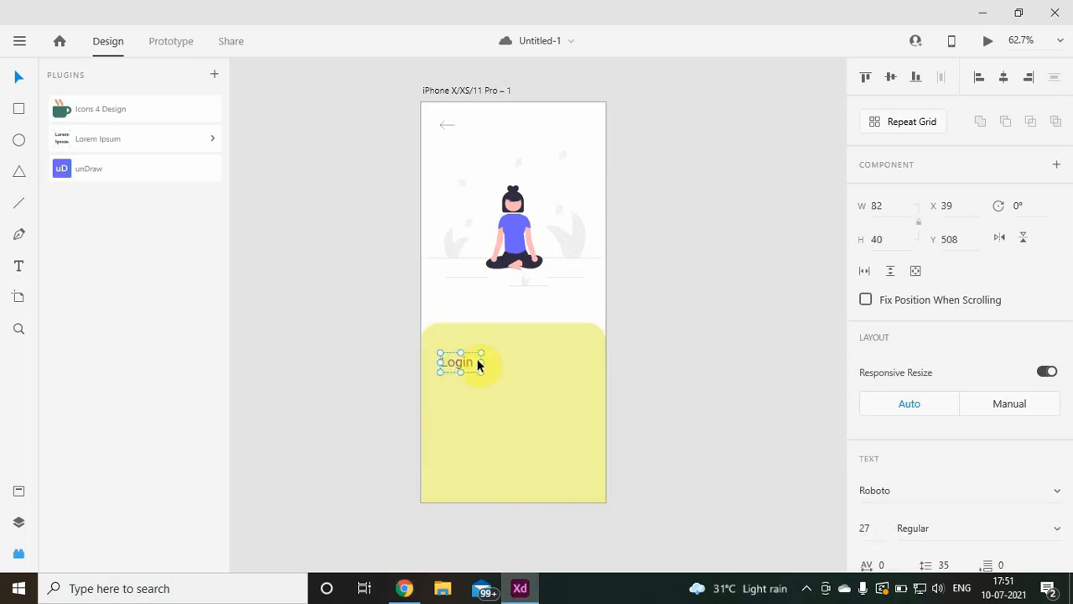
{"action": "left_click_drag", "start_coordinate": [481, 363], "coordinate": [558, 364]}
Replace the Login text with "Welcome Back!" and finish editing it.
{"action": "double_click", "coordinate": [551, 364]}
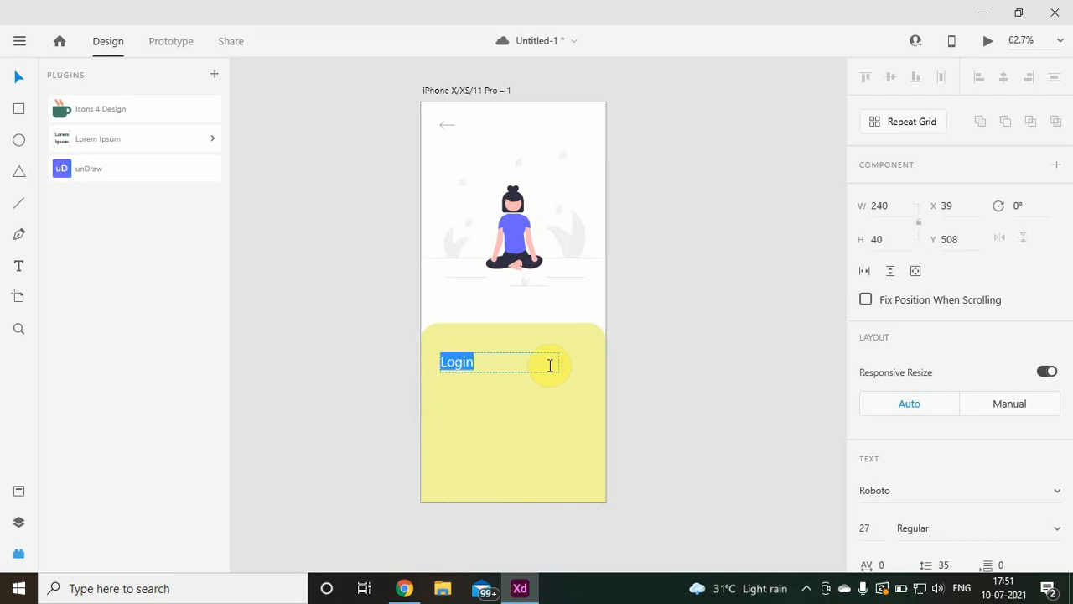
{"action": "type", "text": "Welcome Bank"}
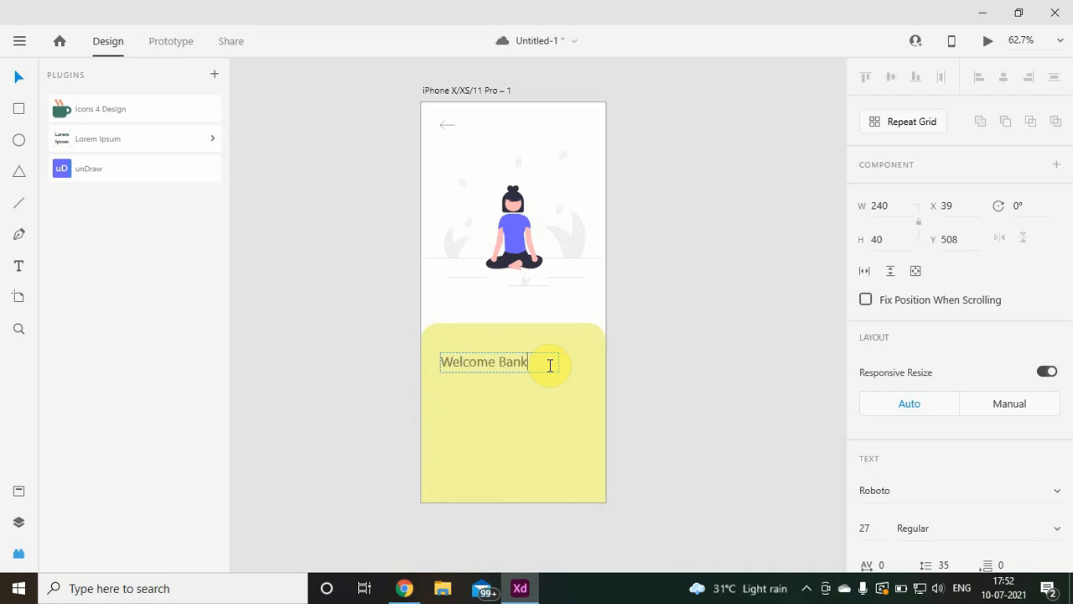
{"action": "key", "text": "BackSpace"}
{"action": "key", "text": "BackSpace"}
{"action": "type", "text": "ck!"}
{"action": "key", "text": "Escape"}
{"action": "left_click", "coordinate": [572, 395]}
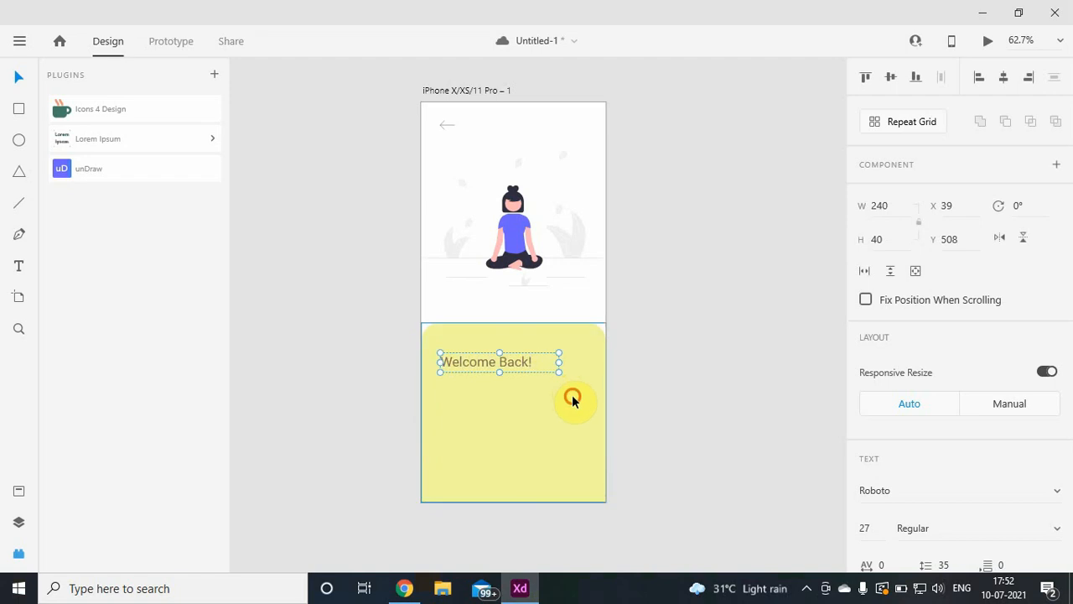
Check the reference login screen in Chrome, then in Adobe XD duplicate the "Welcome Back!" text and move the copy down to Y 558.
{"action": "left_click", "coordinate": [396, 594]}
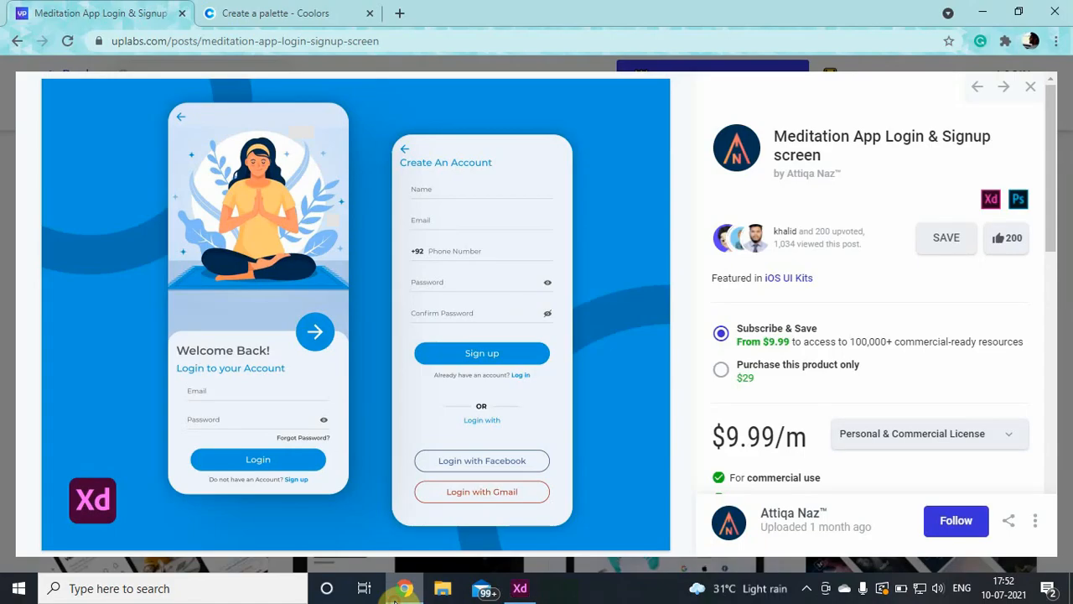
{"action": "left_click", "coordinate": [395, 599]}
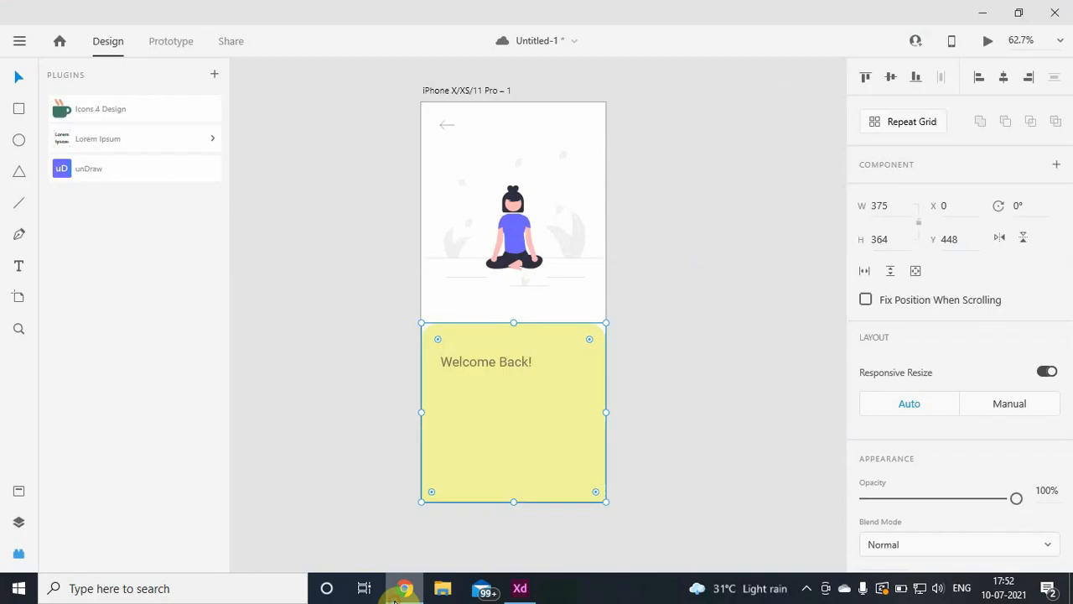
{"action": "double_click", "coordinate": [453, 372]}
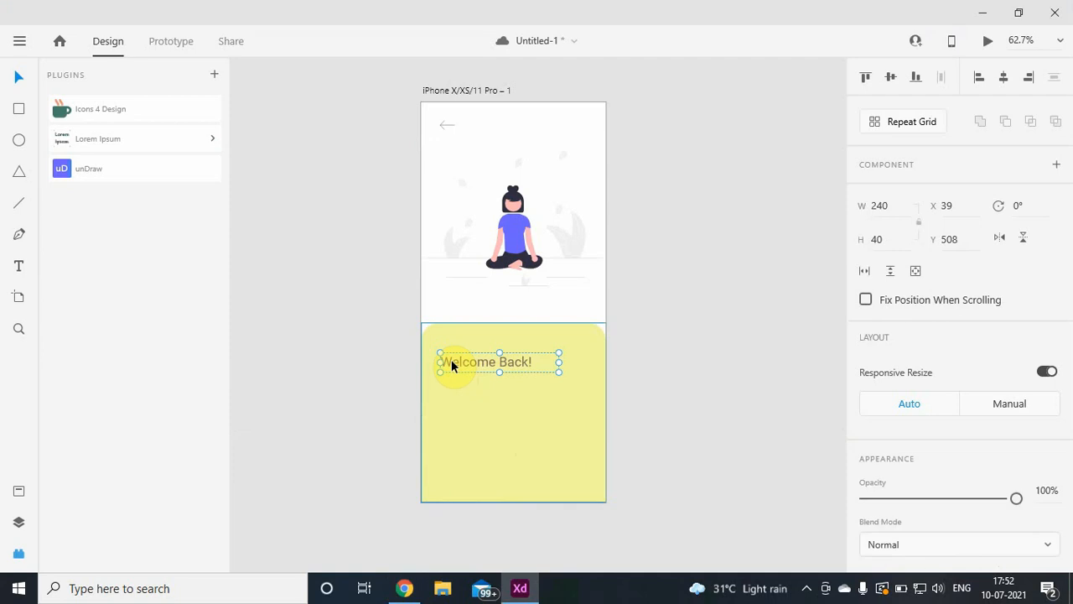
{"action": "key", "text": "ctrl+d"}
{"action": "key", "text": "shift+Down"}
{"action": "key", "text": "shift+Down"}
{"action": "key", "text": "shift+Down"}
{"action": "key", "text": "shift+Down"}
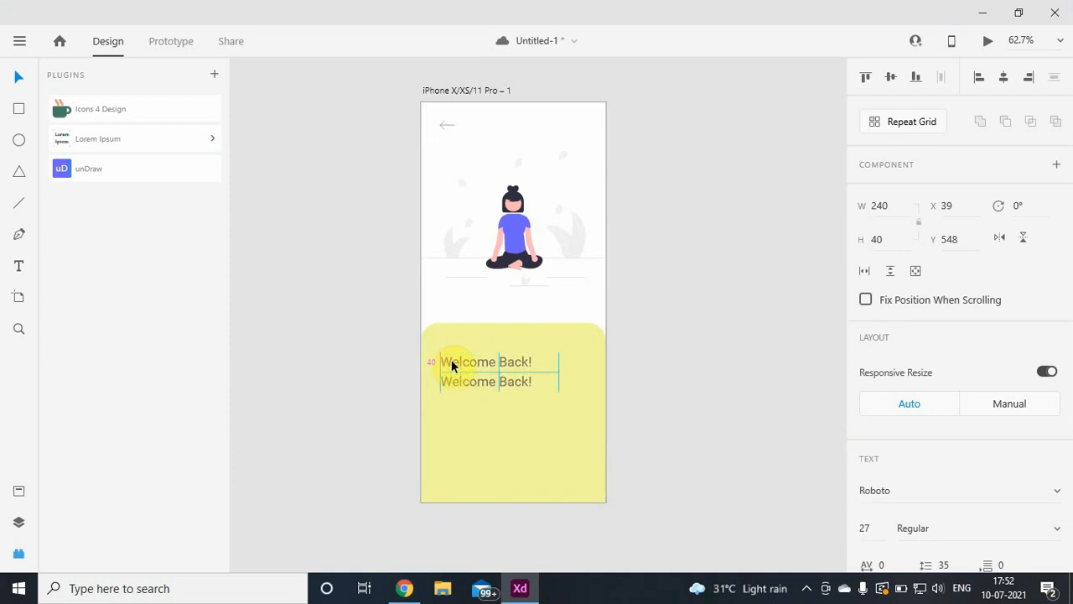
{"action": "key", "text": "shift+Down"}
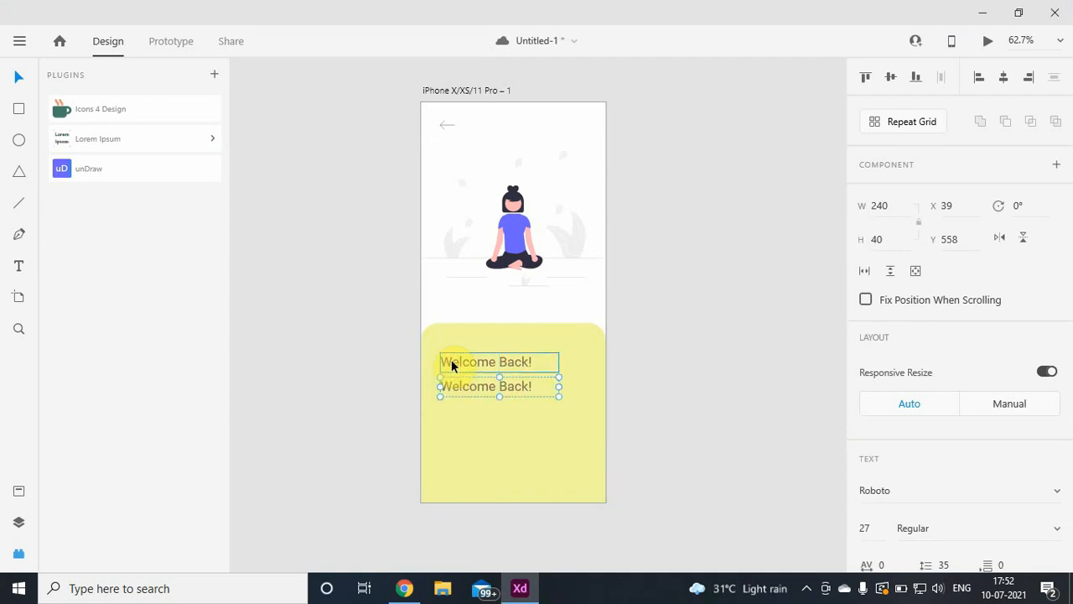
Reduce the duplicated text's font size to 23 and replace its content with "Login to your account".
{"action": "double_click", "coordinate": [513, 389]}
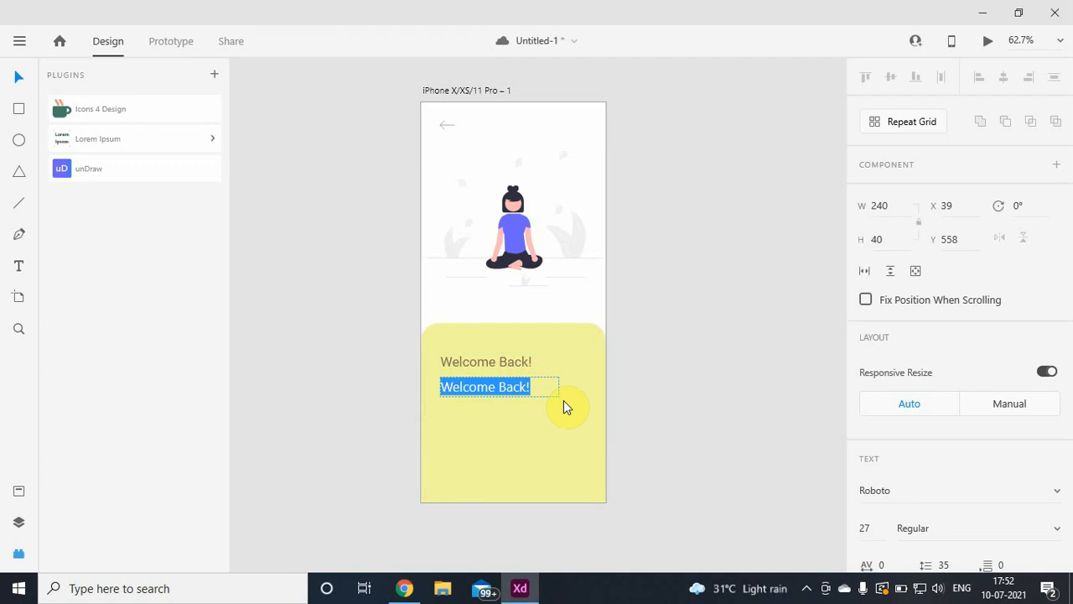
{"action": "key", "text": "ctrl+shift+comma"}
{"action": "key", "text": "ctrl+shift+comma"}
{"action": "key", "text": "ctrl+shift+comma"}
{"action": "key", "text": "ctrl+shift+comma"}
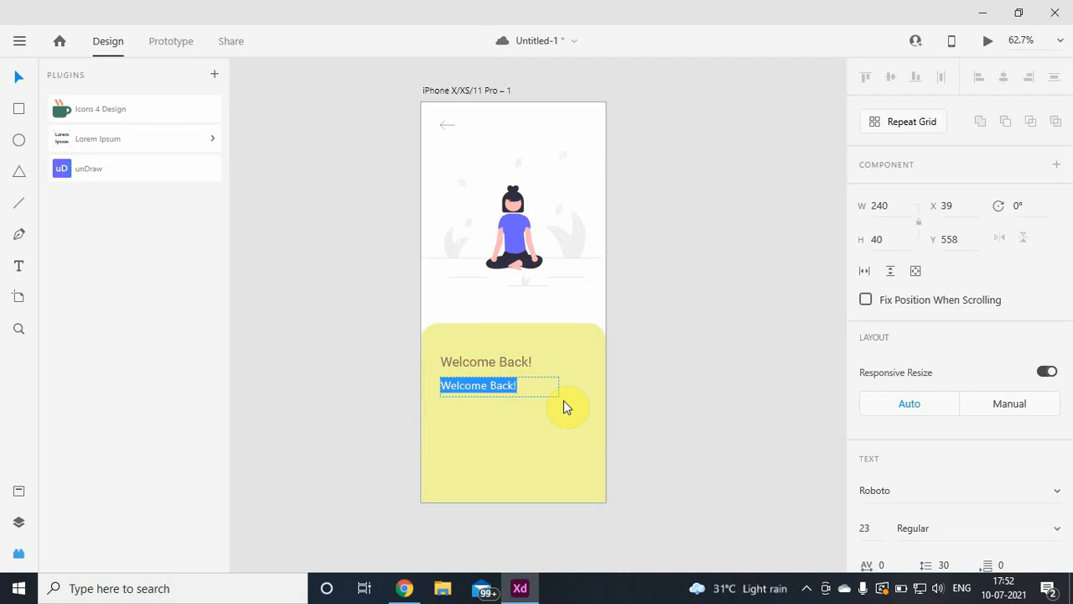
{"action": "type", "text": "Login "}
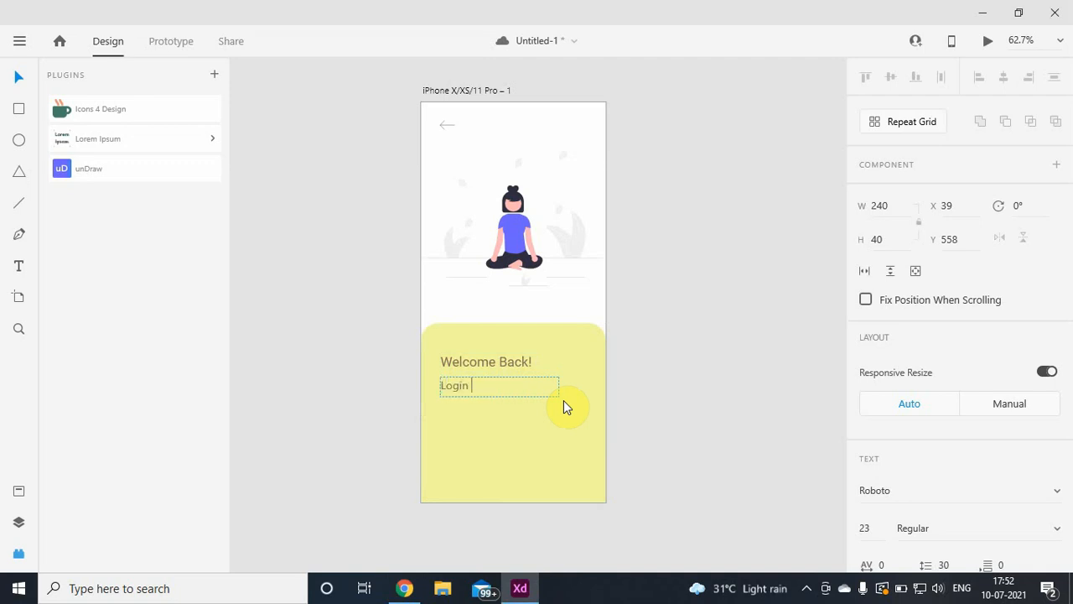
{"action": "type", "text": "to y"}
{"action": "key", "text": "BackSpace"}
{"action": "key", "text": "BackSpace"}
{"action": "key", "text": "BackSpace"}
{"action": "type", "text": "to your accoun"}
{"action": "left_click", "coordinate": [580, 417]}
{"action": "left_click", "coordinate": [625, 419]}
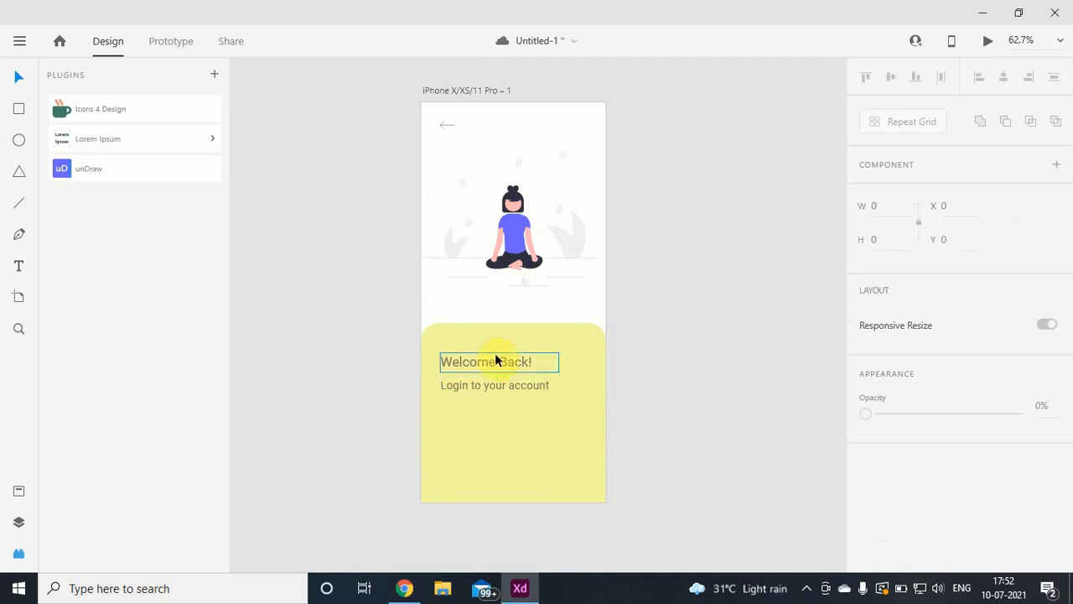
Move the meditation illustration up to Y 82 and the "Welcome Back!" heading up to Y 497.
{"action": "left_click", "coordinate": [527, 333]}
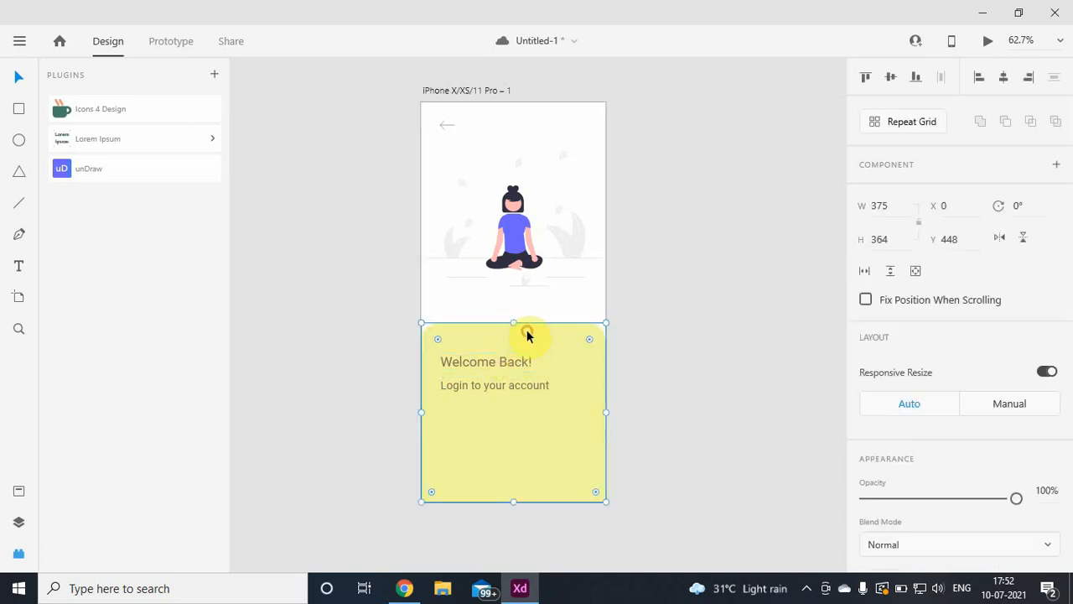
{"action": "left_click", "coordinate": [538, 379]}
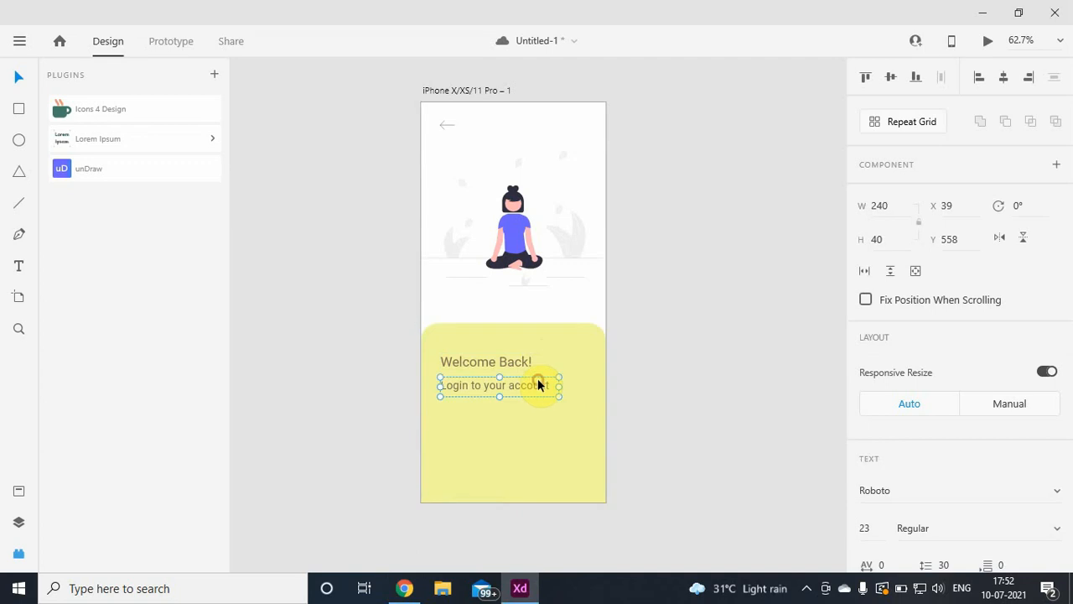
{"action": "left_click", "coordinate": [572, 415]}
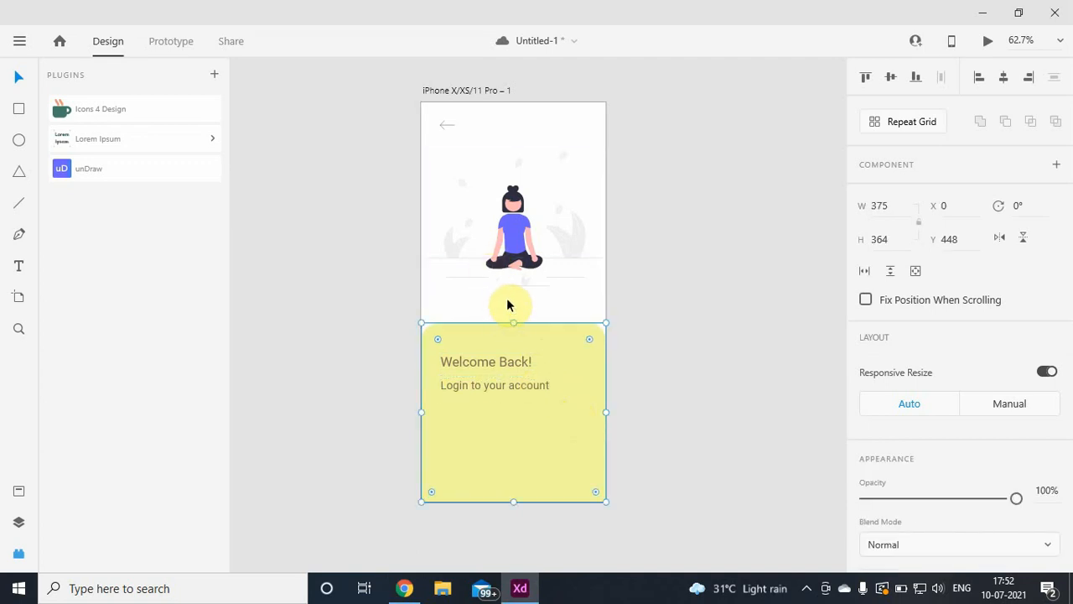
{"action": "left_click_drag", "start_coordinate": [509, 216], "coordinate": [510, 211]}
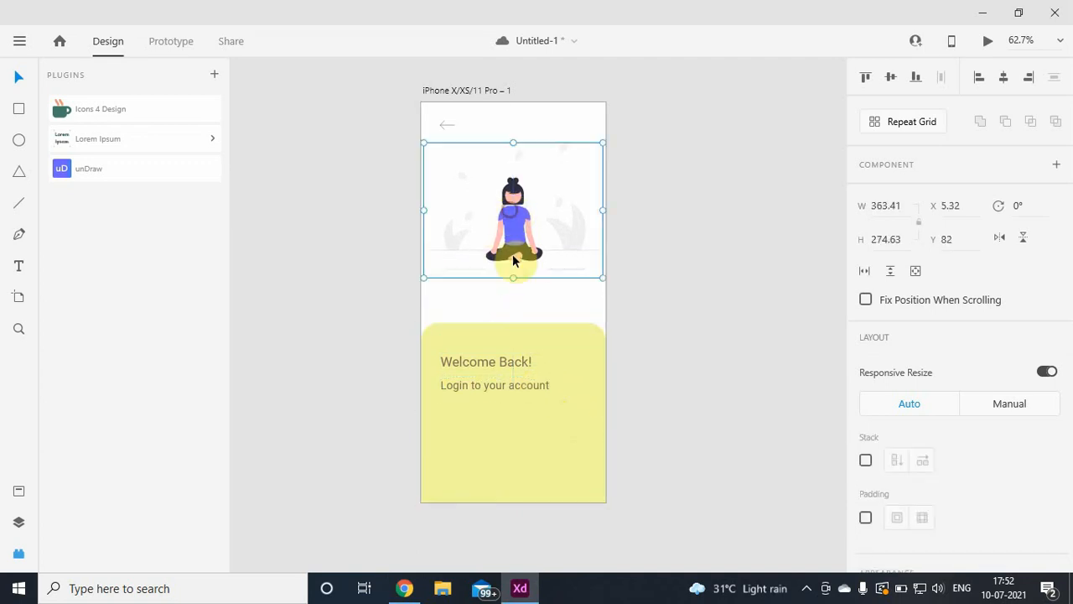
{"action": "left_click", "coordinate": [513, 366]}
{"action": "left_click_drag", "start_coordinate": [510, 362], "coordinate": [509, 353]}
Increase the "Welcome Back!" heading's font size to 30.
{"action": "double_click", "coordinate": [532, 358]}
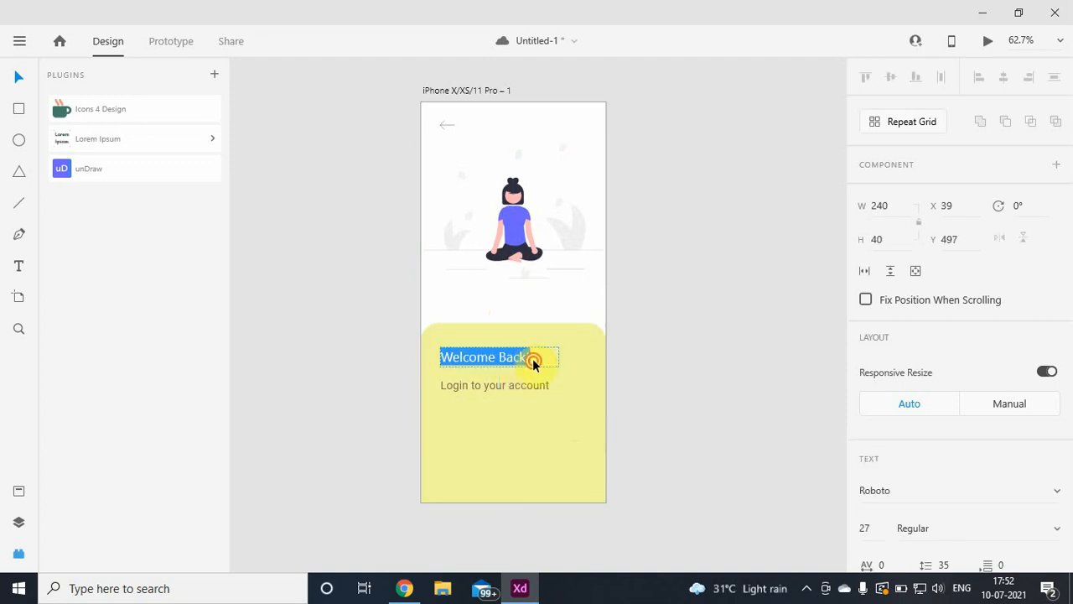
{"action": "key", "text": "ctrl+shift+period"}
{"action": "key", "text": "ctrl+shift+period"}
{"action": "key", "text": "ctrl+shift+period"}
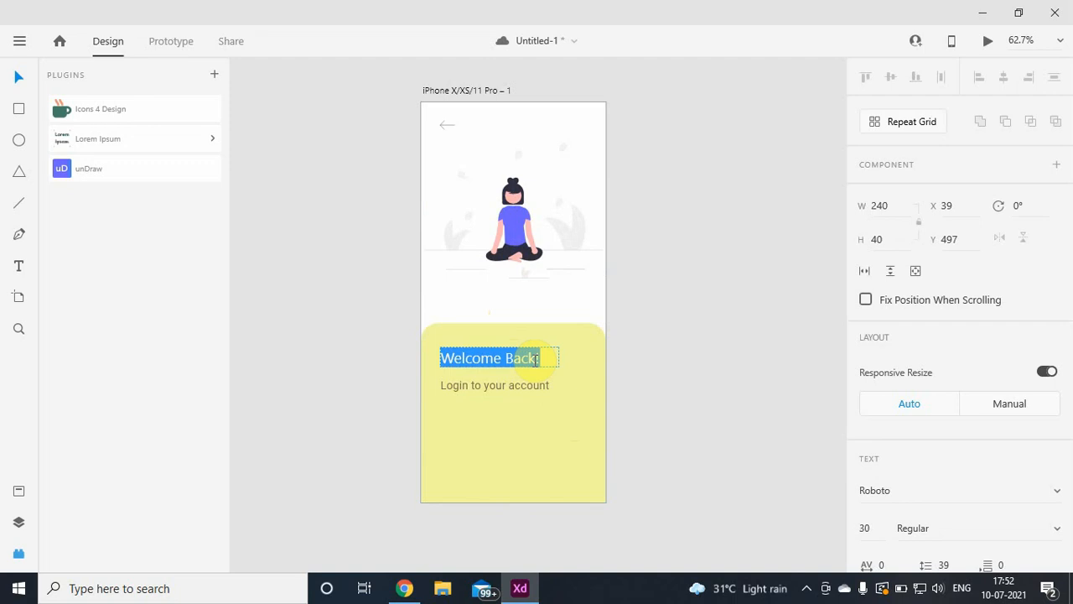
{"action": "left_click", "coordinate": [569, 531]}
{"action": "left_click", "coordinate": [532, 444]}
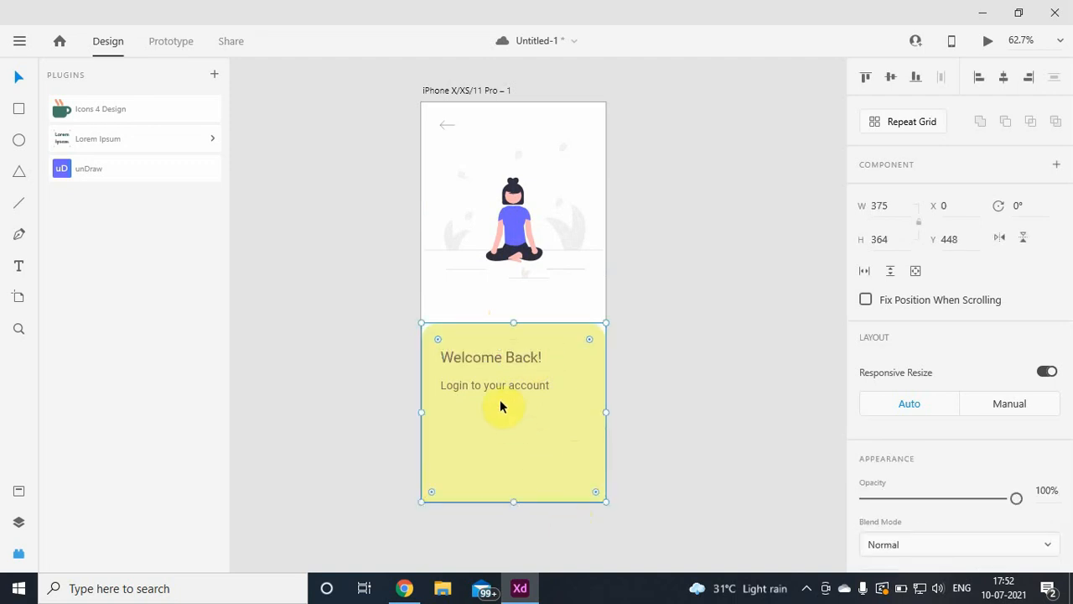
Move the "Login to your account" text slightly up, closer to the heading.
{"action": "left_click", "coordinate": [498, 395]}
{"action": "left_click_drag", "start_coordinate": [490, 387], "coordinate": [492, 385]}
{"action": "left_click", "coordinate": [502, 426]}
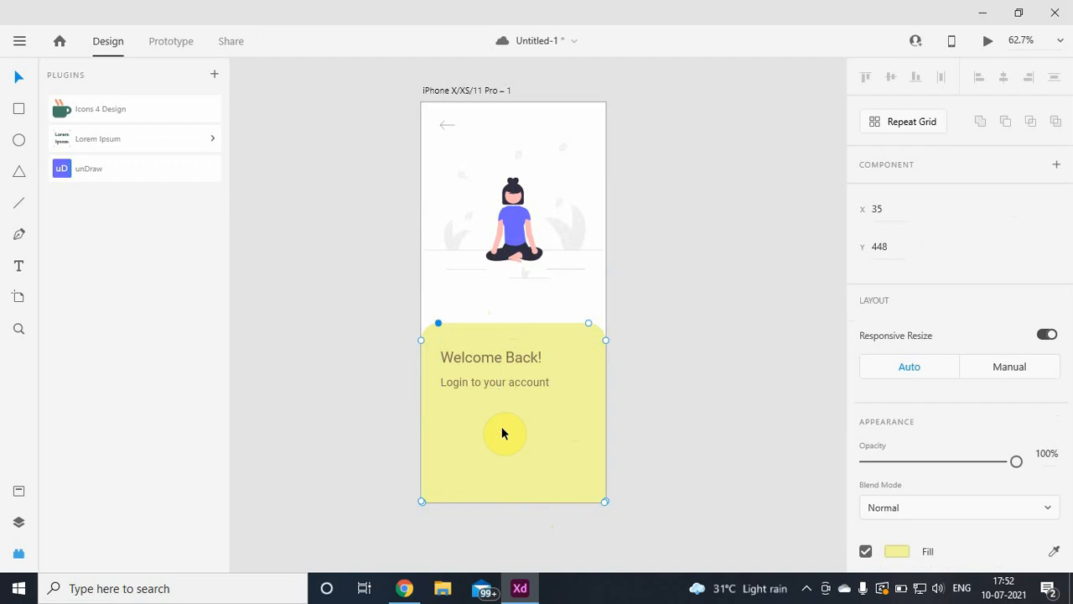
{"action": "left_click", "coordinate": [640, 403]}
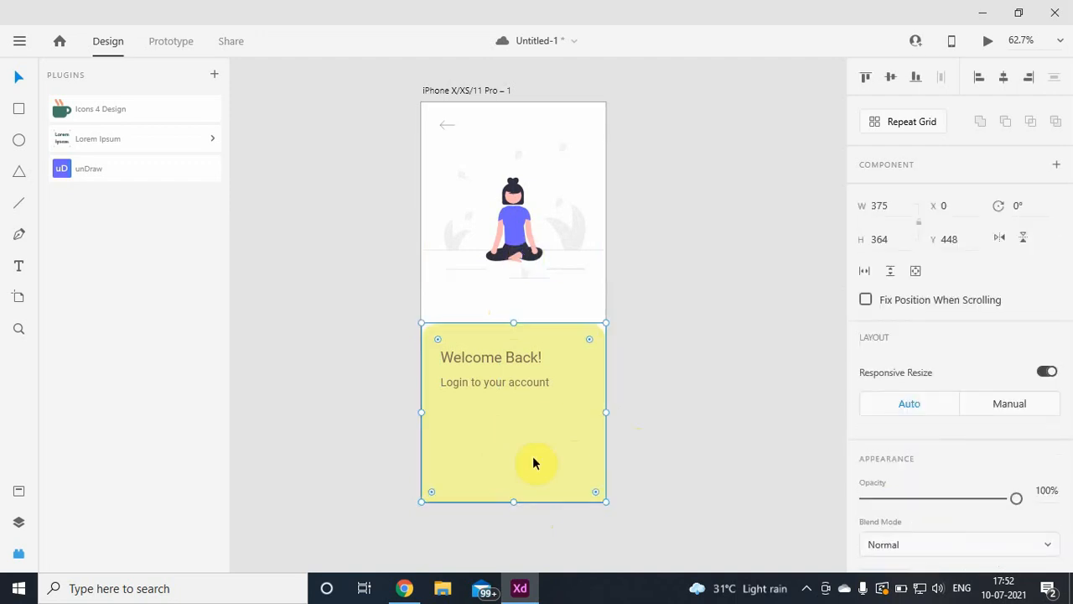
Check the reference's input fields in Chrome, return to Adobe XD and draw a horizontal line about 275 wide at X 38.5, Y 666.5.
{"action": "left_click", "coordinate": [404, 588]}
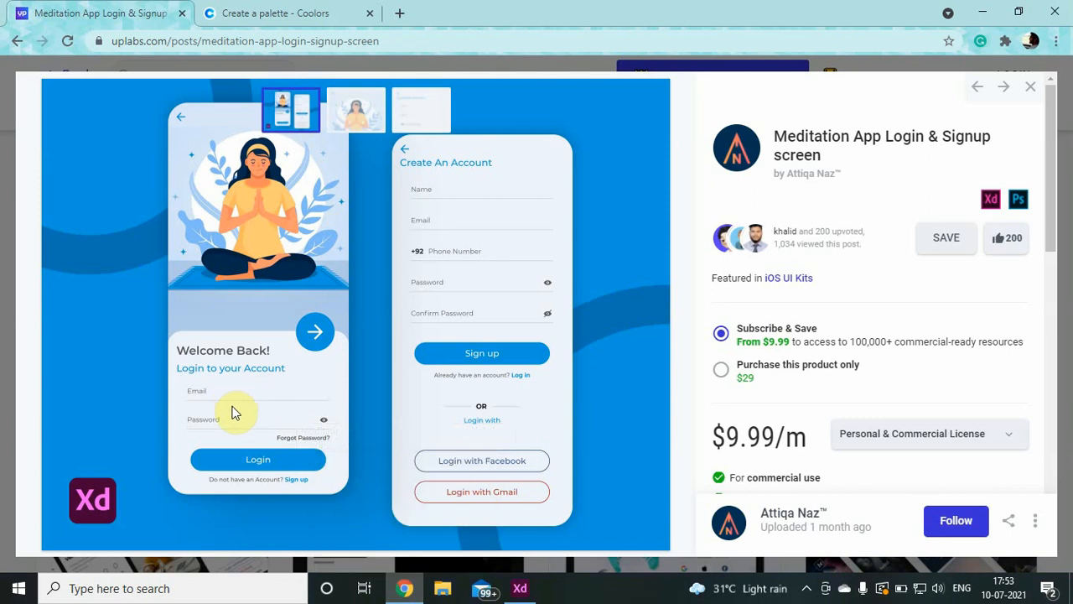
{"action": "left_click", "coordinate": [404, 589]}
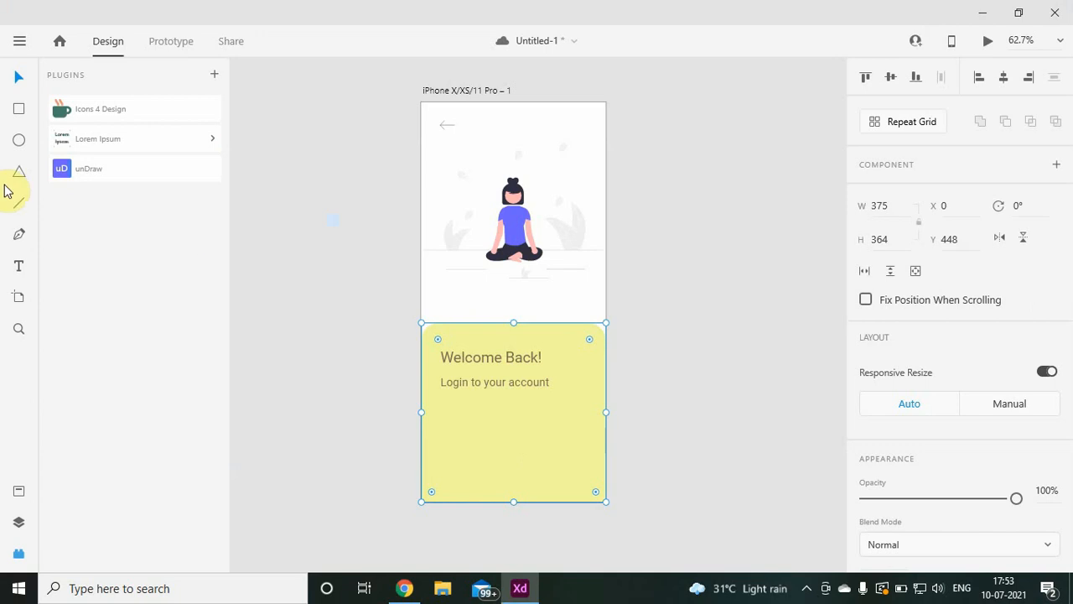
{"action": "left_click", "coordinate": [400, 589]}
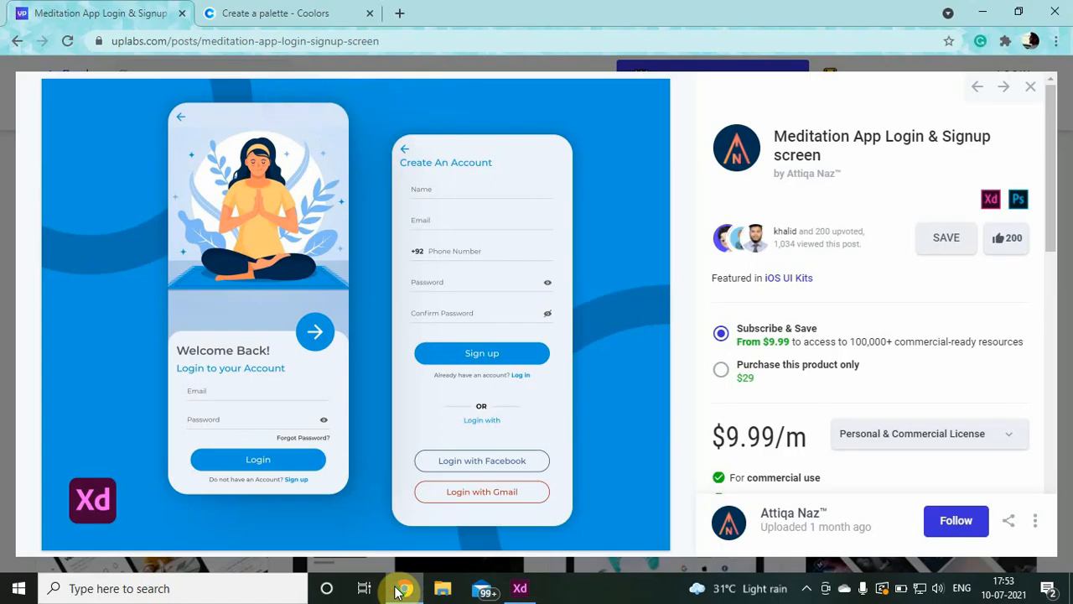
{"action": "left_click", "coordinate": [401, 589]}
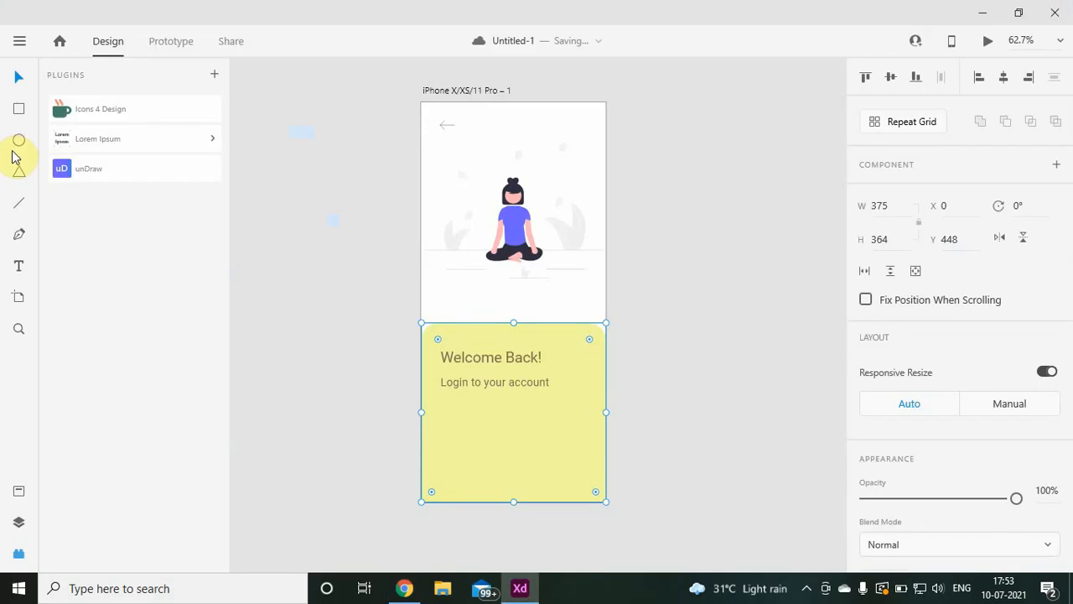
{"action": "left_click", "coordinate": [18, 201]}
{"action": "mouse_move", "coordinate": [441, 124]}
{"action": "left_mouse_down"}
{"action": "mouse_move", "coordinate": [447, 487]}
{"action": "mouse_move", "coordinate": [441, 445]}
{"action": "mouse_move", "coordinate": [477, 431]}
{"action": "mouse_move", "coordinate": [575, 431]}
{"action": "left_mouse_up"}
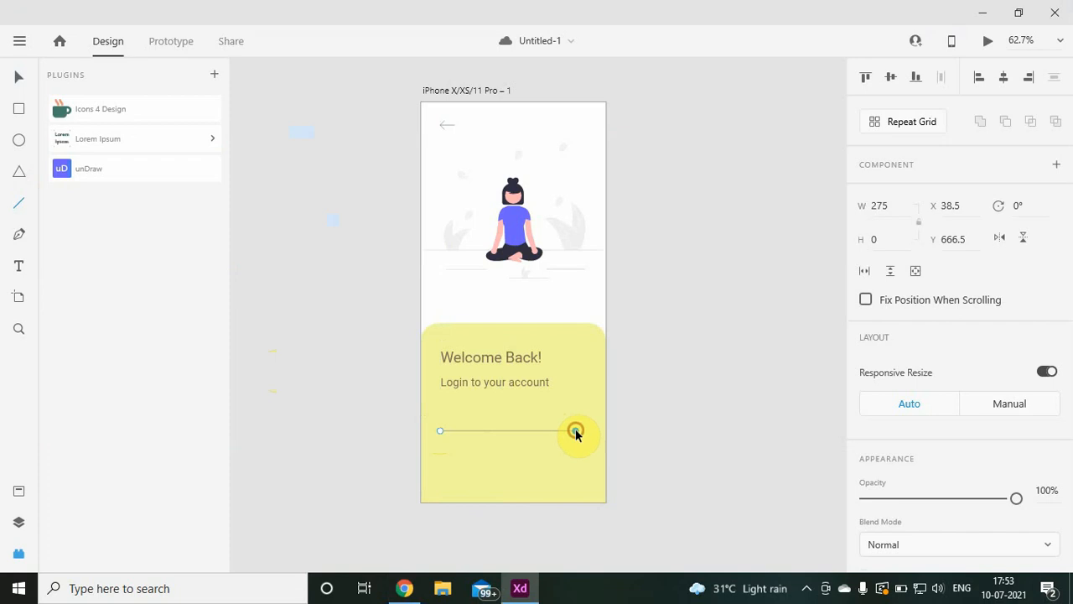
{"action": "key", "text": "v"}
Check the artboard's width and lengthen the input field line to a width of about 291.
{"action": "left_click", "coordinate": [571, 126]}
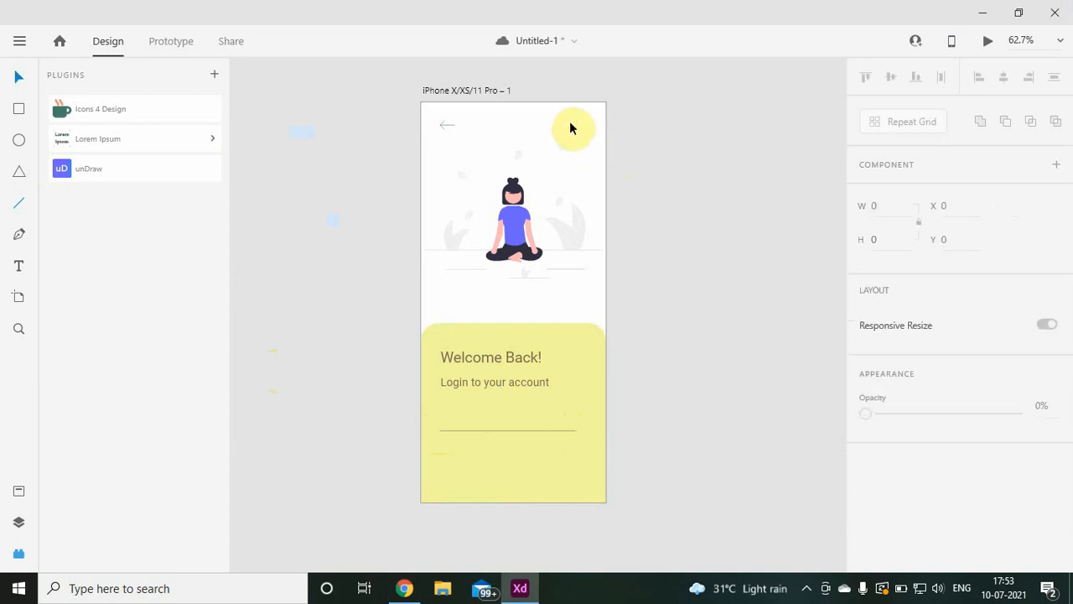
{"action": "left_click", "coordinate": [562, 122]}
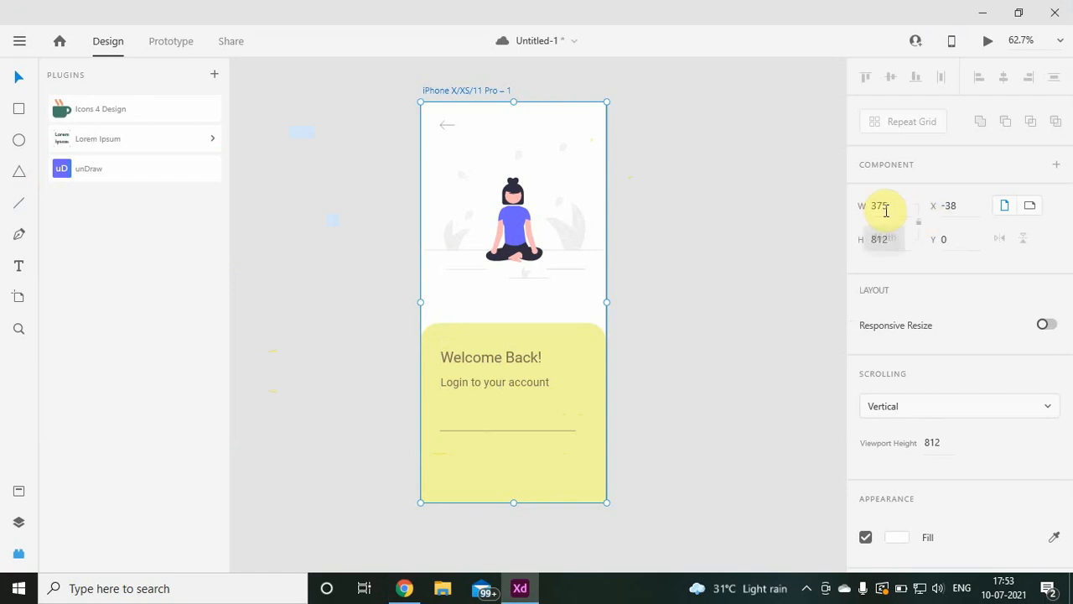
{"action": "left_click", "coordinate": [473, 431]}
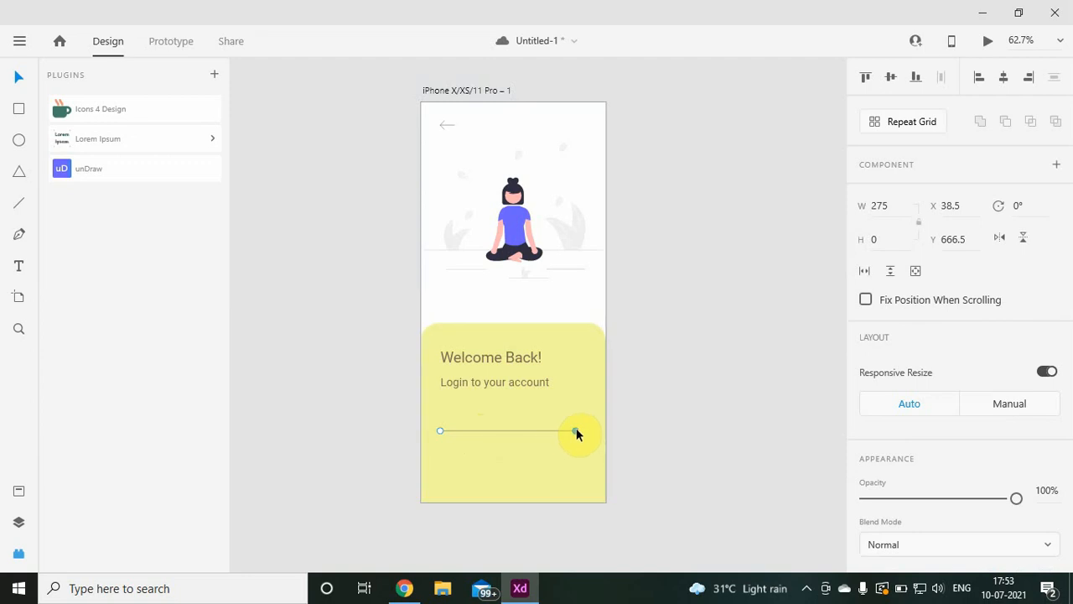
{"action": "left_click_drag", "start_coordinate": [575, 431], "coordinate": [584, 432]}
{"action": "left_click", "coordinate": [576, 455]}
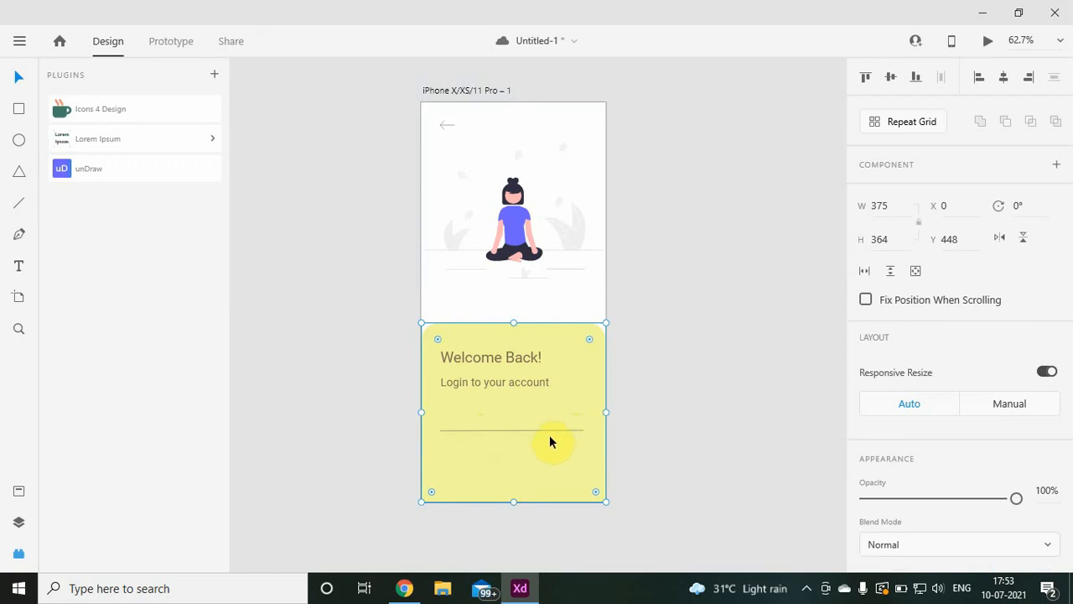
Check the artboard's width and the line's X position, and calculate 38.5*2 and 77 - 375 with Google in Chrome.
{"action": "left_click", "coordinate": [546, 433]}
{"action": "left_click", "coordinate": [570, 117]}
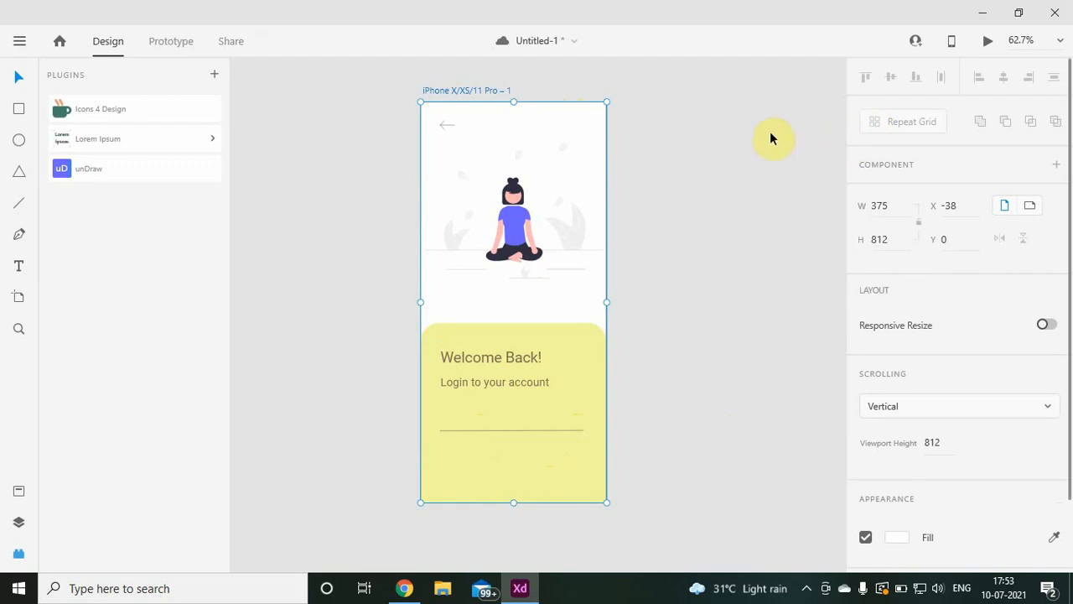
{"action": "left_click", "coordinate": [523, 434]}
{"action": "left_click", "coordinate": [523, 430]}
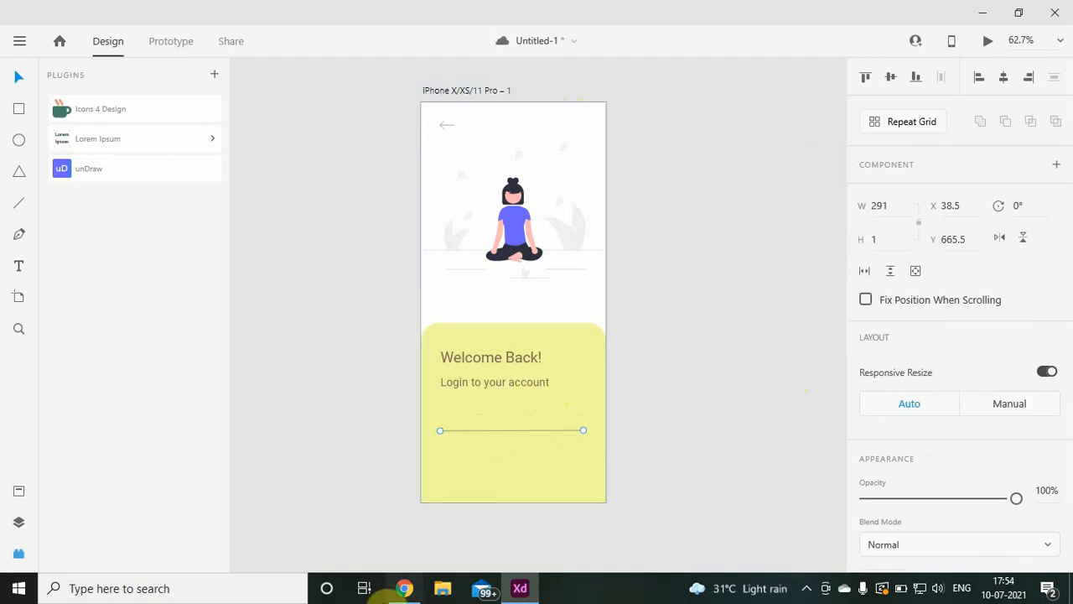
{"action": "left_click", "coordinate": [405, 588]}
{"action": "left_click", "coordinate": [400, 13]}
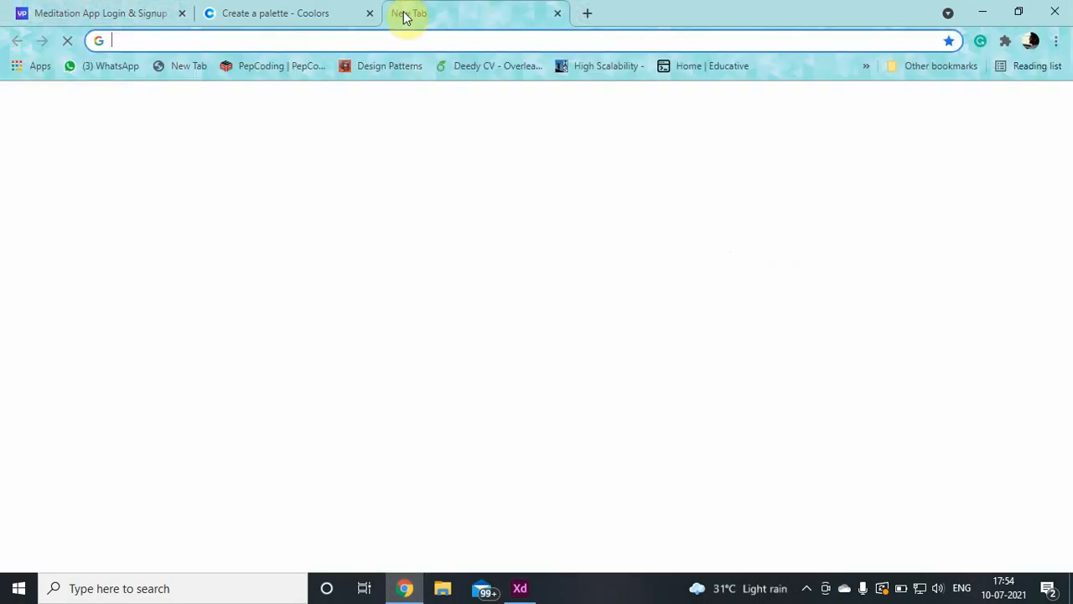
{"action": "type", "text": "38.5*2"}
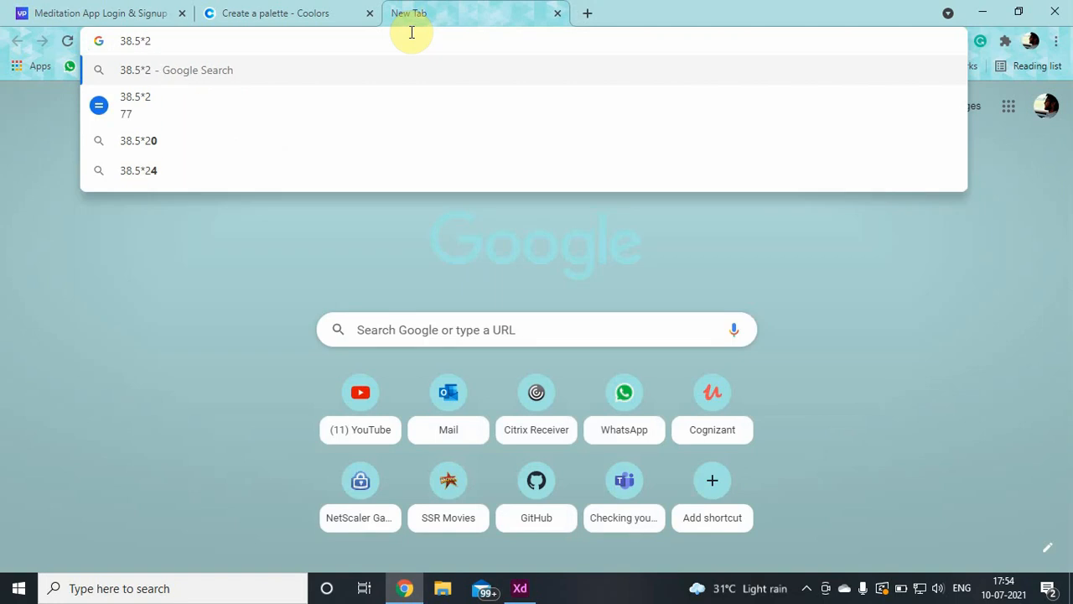
{"action": "key", "text": "Return"}
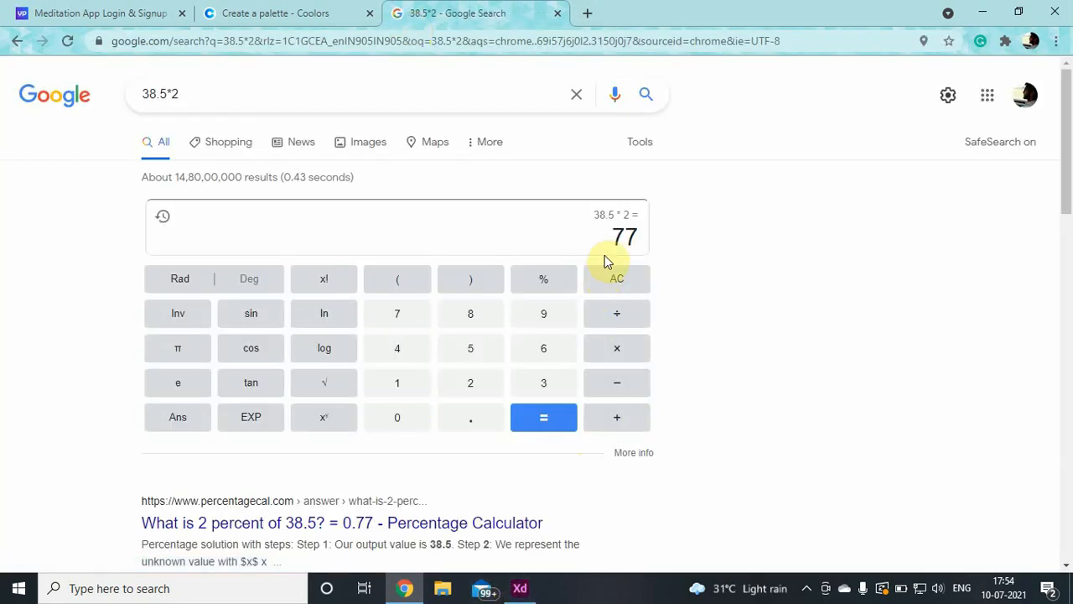
{"action": "left_click", "coordinate": [637, 242]}
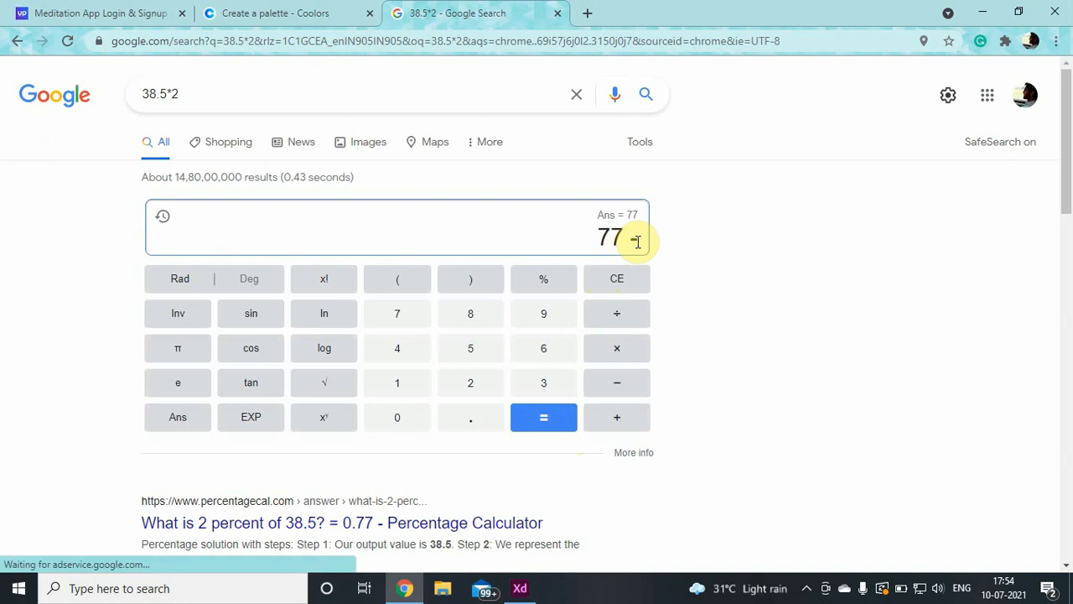
{"action": "type", "text": "- 375"}
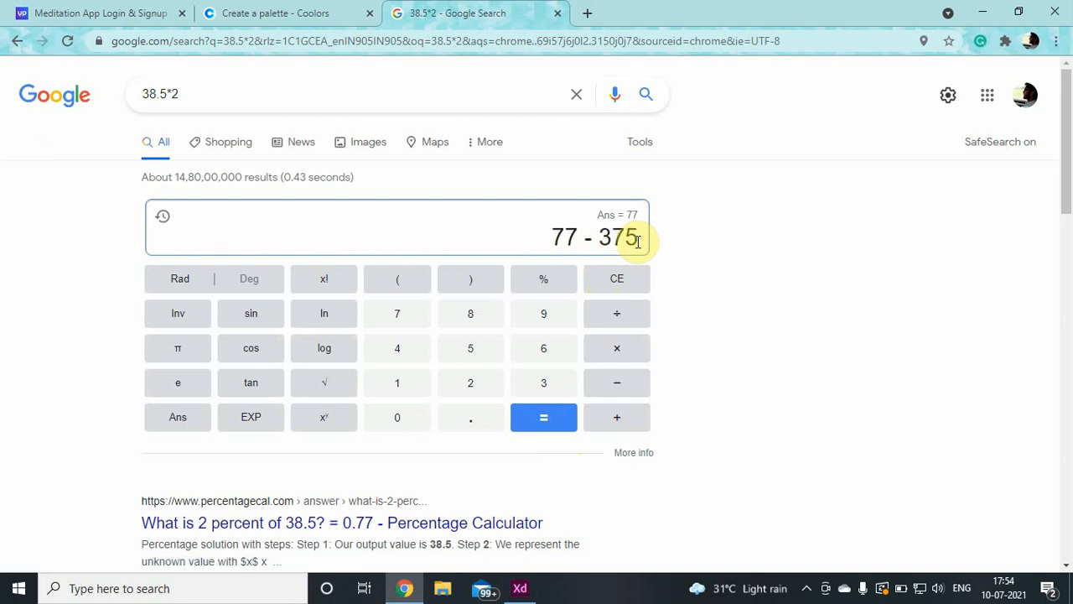
{"action": "key", "text": "Return"}
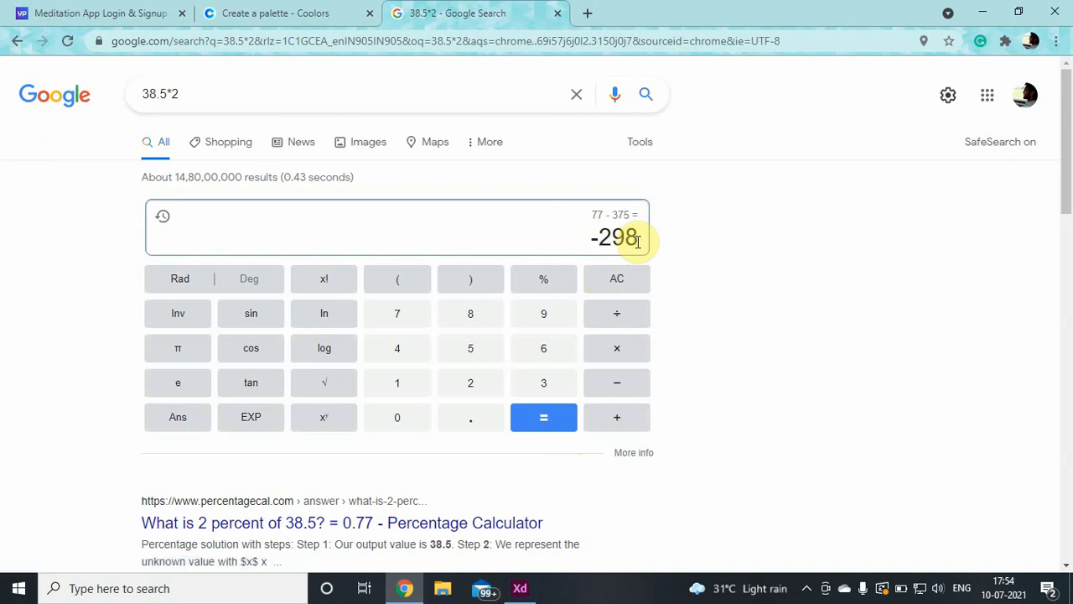
Return to Adobe XD and set the input field line's width to 298.
{"action": "left_click", "coordinate": [983, 11]}
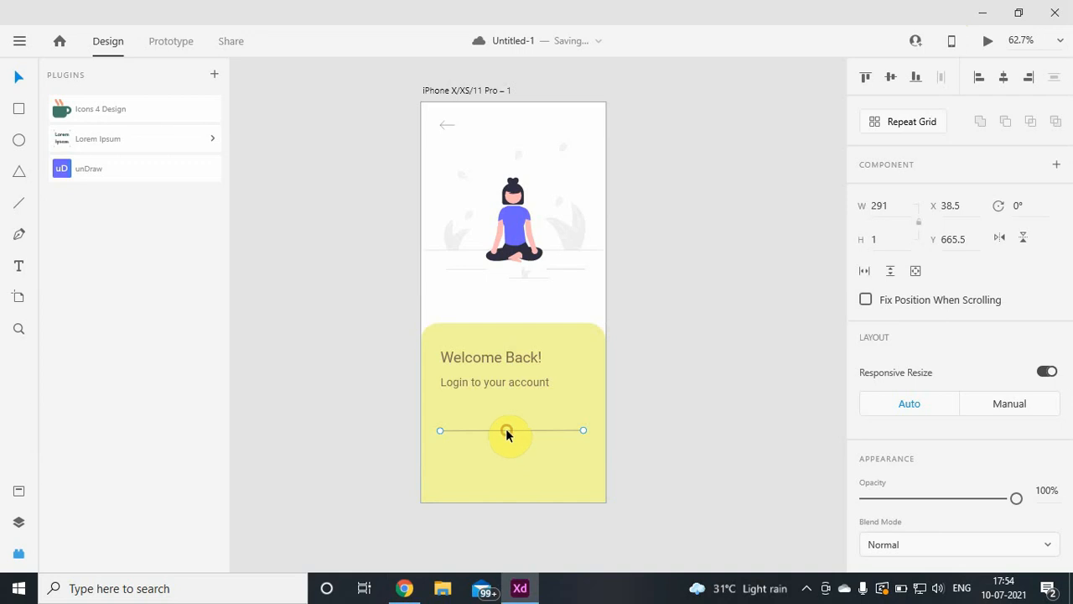
{"action": "left_click", "coordinate": [889, 205]}
{"action": "double_click", "coordinate": [889, 205]}
{"action": "type", "text": "2"}
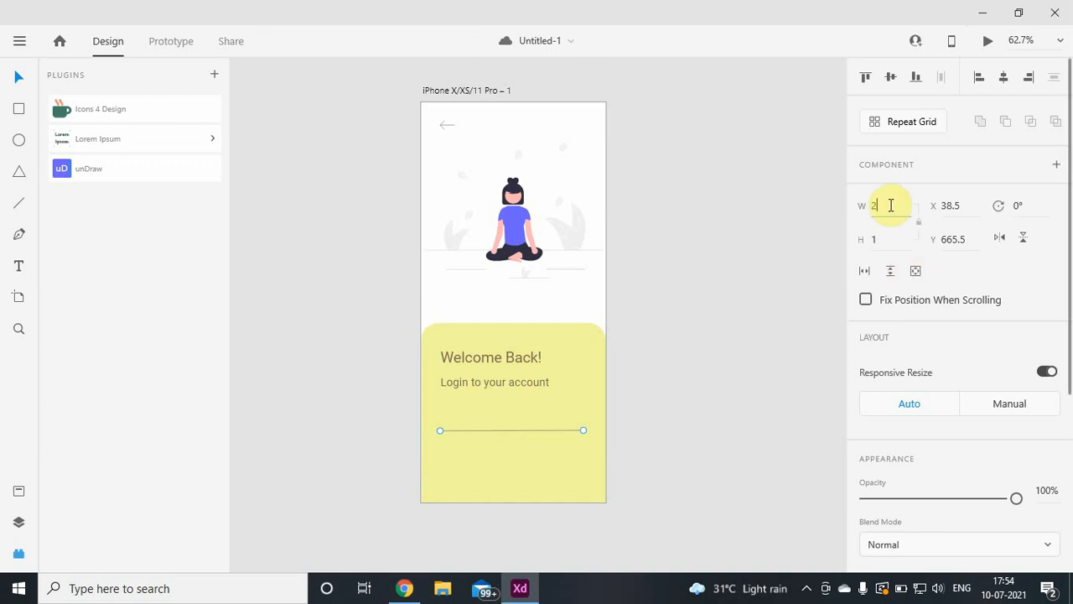
{"action": "type", "text": "98"}
{"action": "key", "text": "Return"}
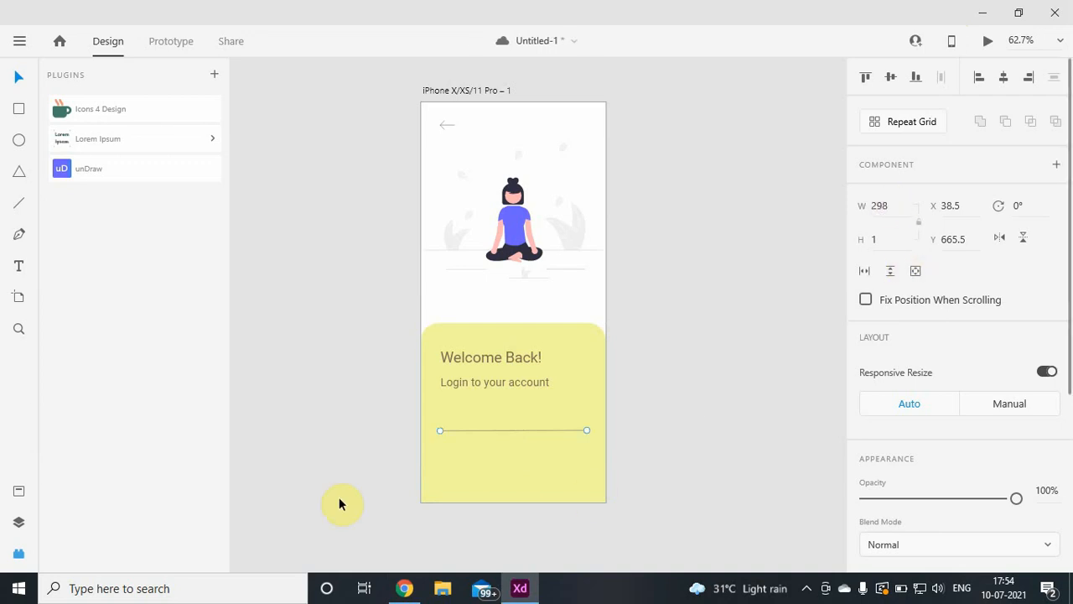
Move the input field line slightly down to Y 667.5.
{"action": "left_click", "coordinate": [693, 480]}
{"action": "left_click", "coordinate": [520, 429]}
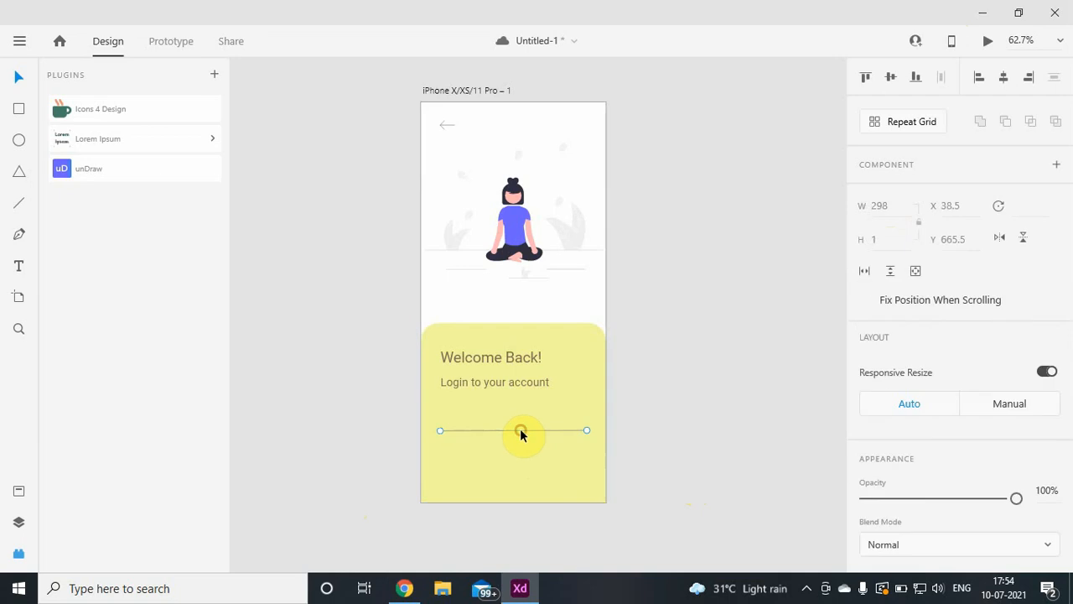
{"action": "left_click_drag", "start_coordinate": [520, 431], "coordinate": [522, 431]}
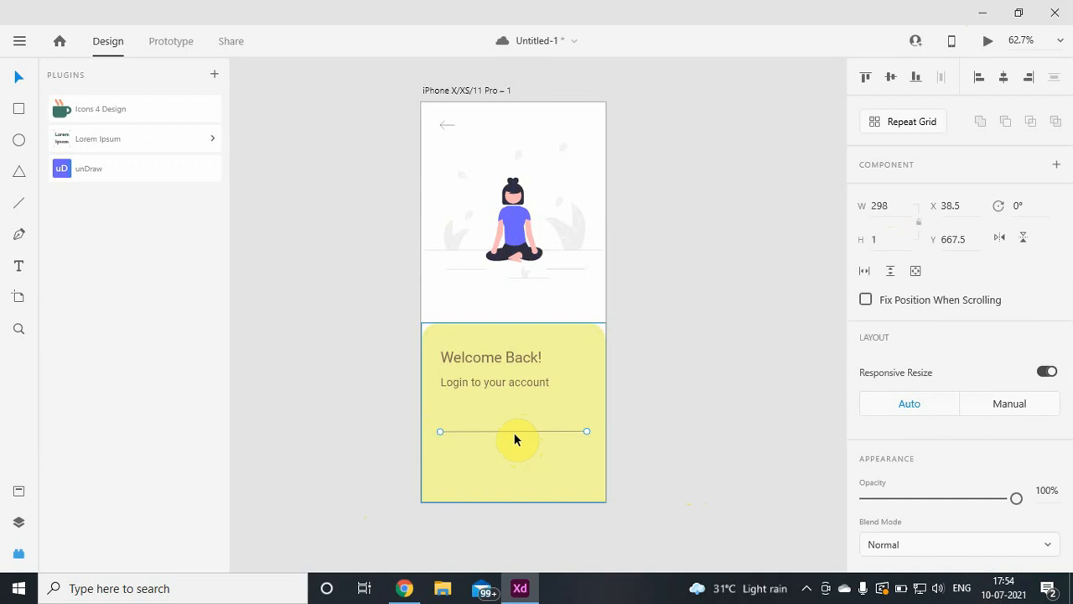
Set the input field line's border size to 2.
{"action": "scroll", "coordinate": [1026, 412], "scroll_direction": "down", "scroll_amount": 3}
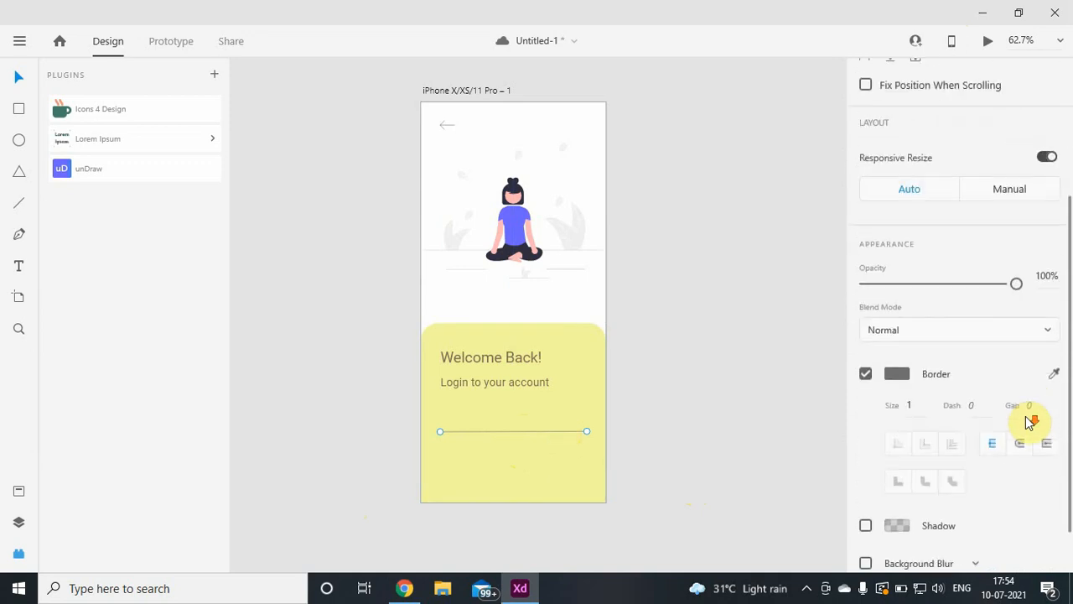
{"action": "scroll", "coordinate": [1032, 420], "scroll_direction": "down", "scroll_amount": 2}
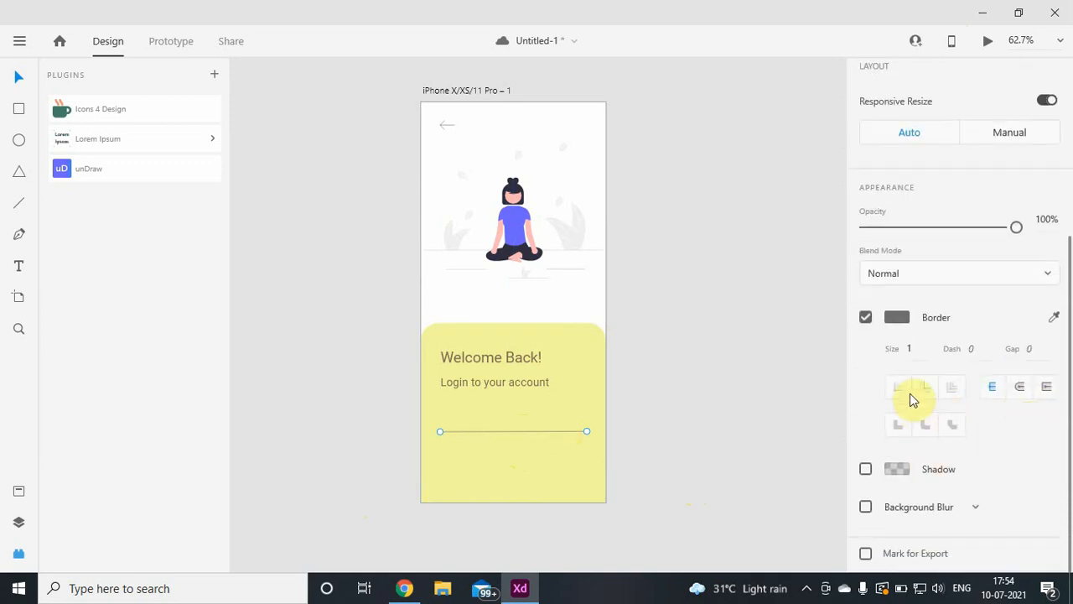
{"action": "left_click", "coordinate": [913, 348]}
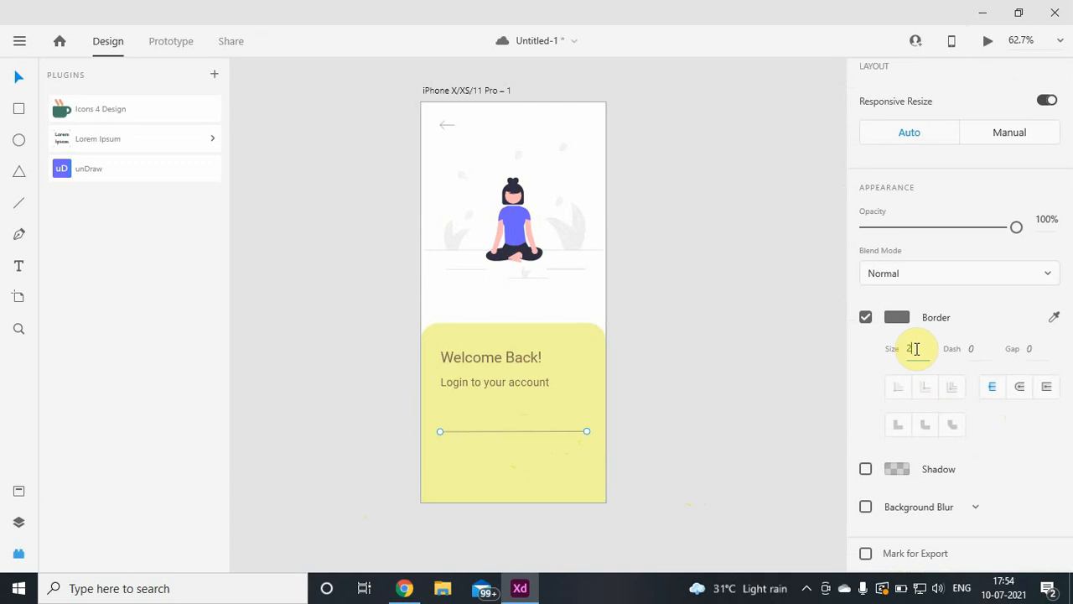
{"action": "key", "text": "Return"}
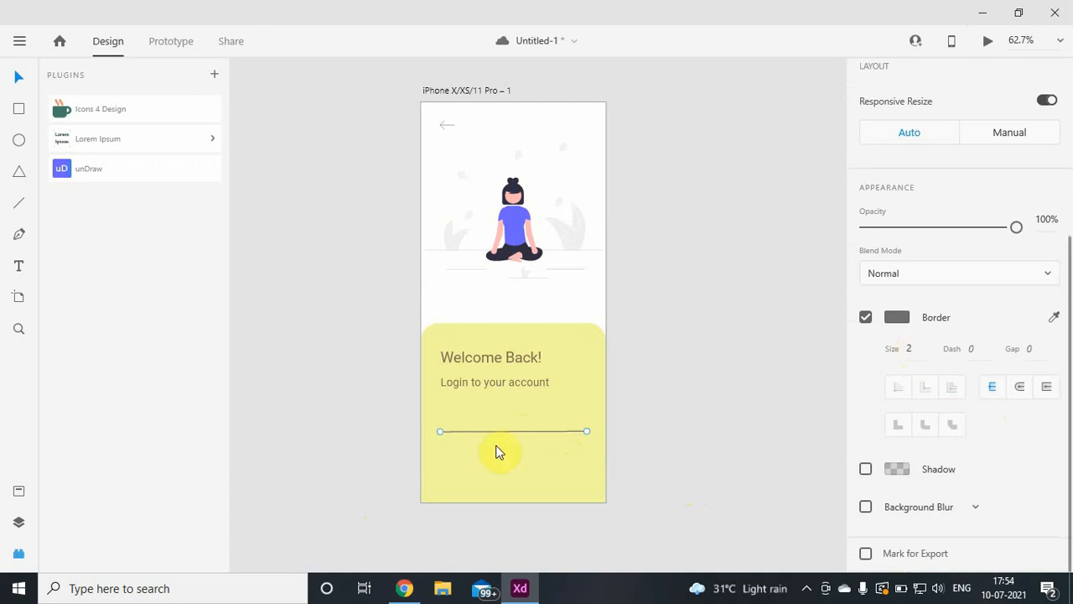
{"action": "left_click", "coordinate": [490, 452]}
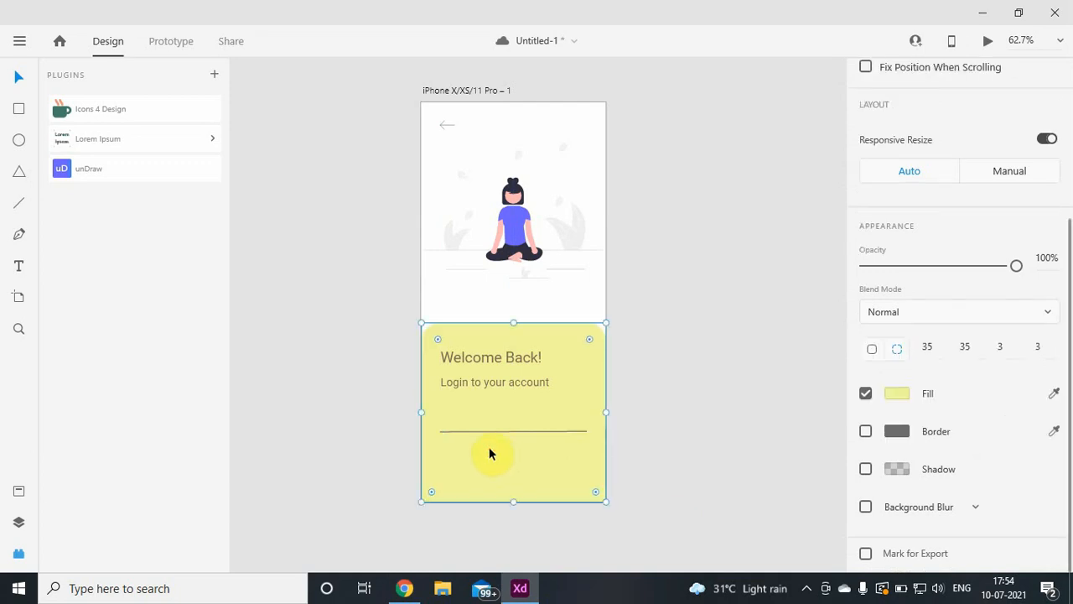
Duplicate the input field line and move the copy straight down, about 49 below the original.
{"action": "scroll", "coordinate": [512, 469], "scroll_direction": "up", "scroll_amount": 5}
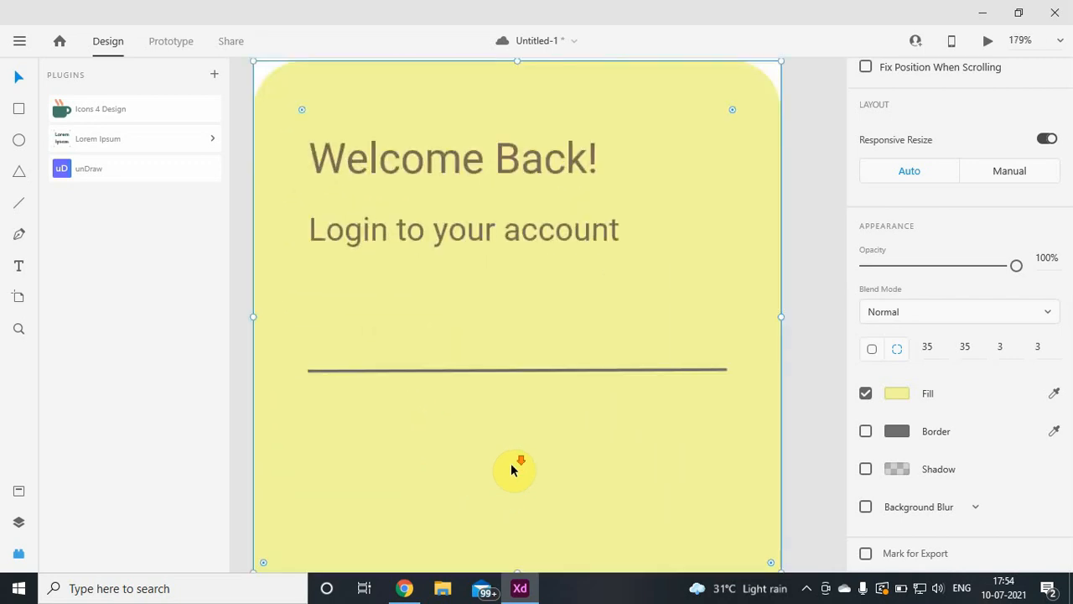
{"action": "scroll", "coordinate": [511, 468], "scroll_direction": "down", "scroll_amount": 2}
{"action": "left_click", "coordinate": [464, 390]}
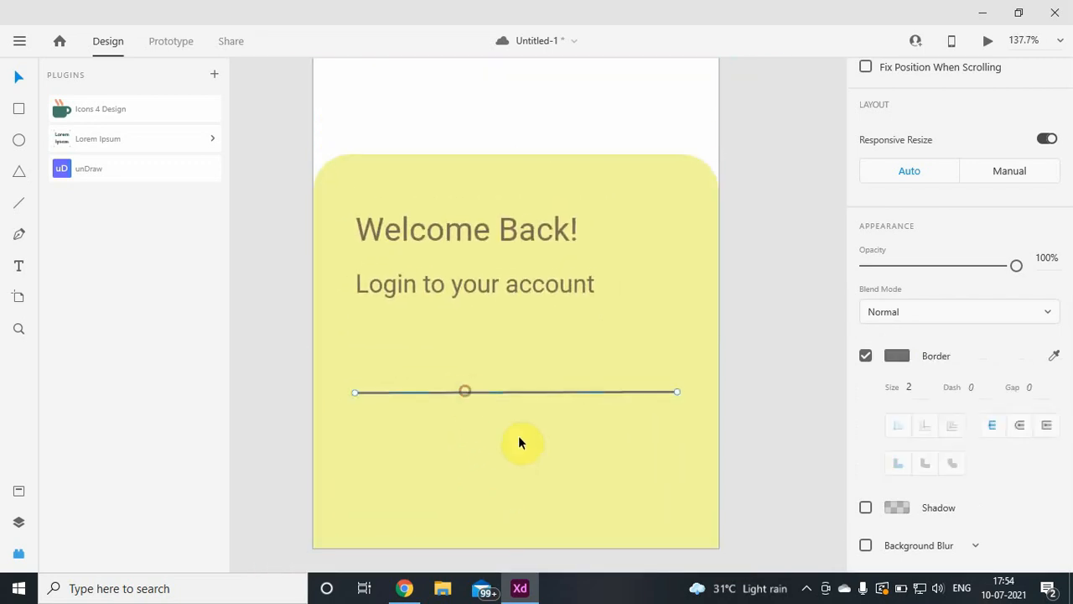
{"action": "key", "text": "ctrl+d"}
{"action": "key", "text": "shift+Down"}
{"action": "key", "text": "shift+Down"}
{"action": "key", "text": "shift+Down"}
{"action": "key", "text": "shift+Down"}
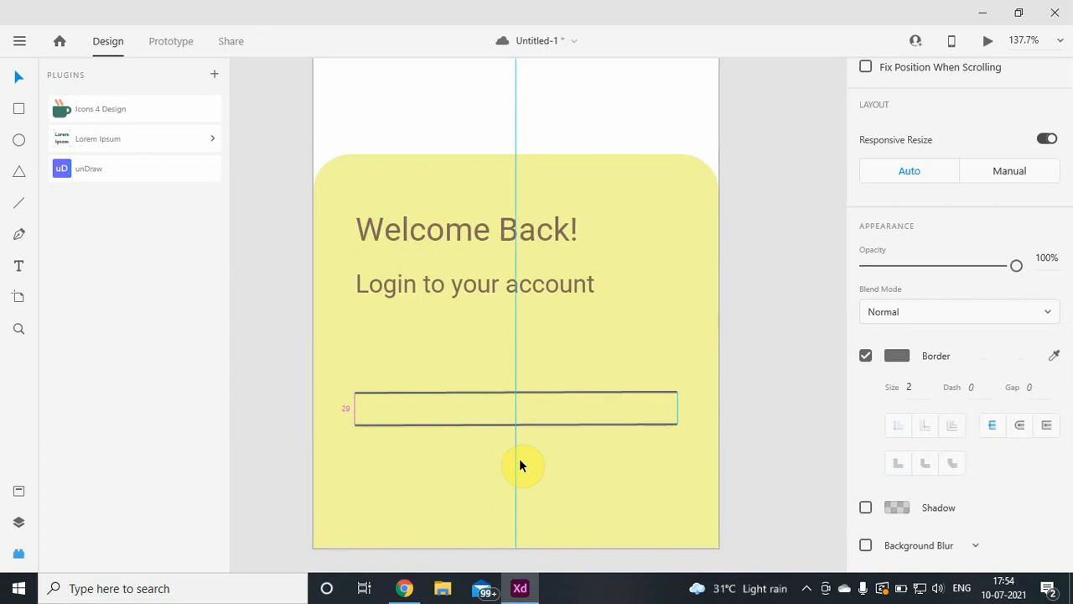
{"action": "key", "text": "shift+Down"}
{"action": "key", "text": "shift+Down"}
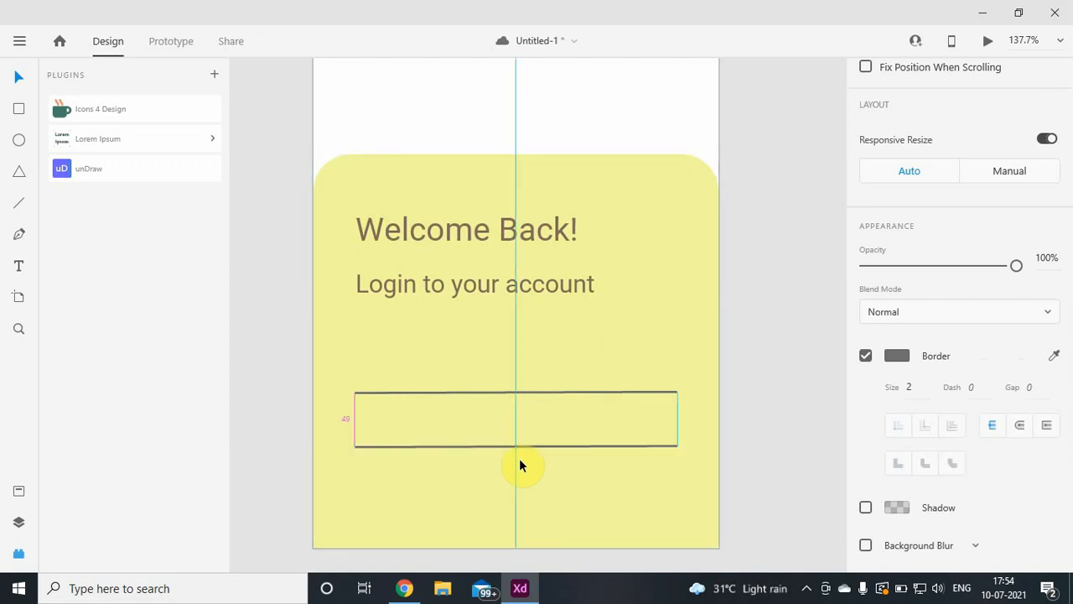
Fine-tune the lower line's vertical position so it sits about 50 below the upper line.
{"action": "key", "text": "Up"}
{"action": "key", "text": "Up"}
{"action": "key", "text": "Up"}
{"action": "key", "text": "Up"}
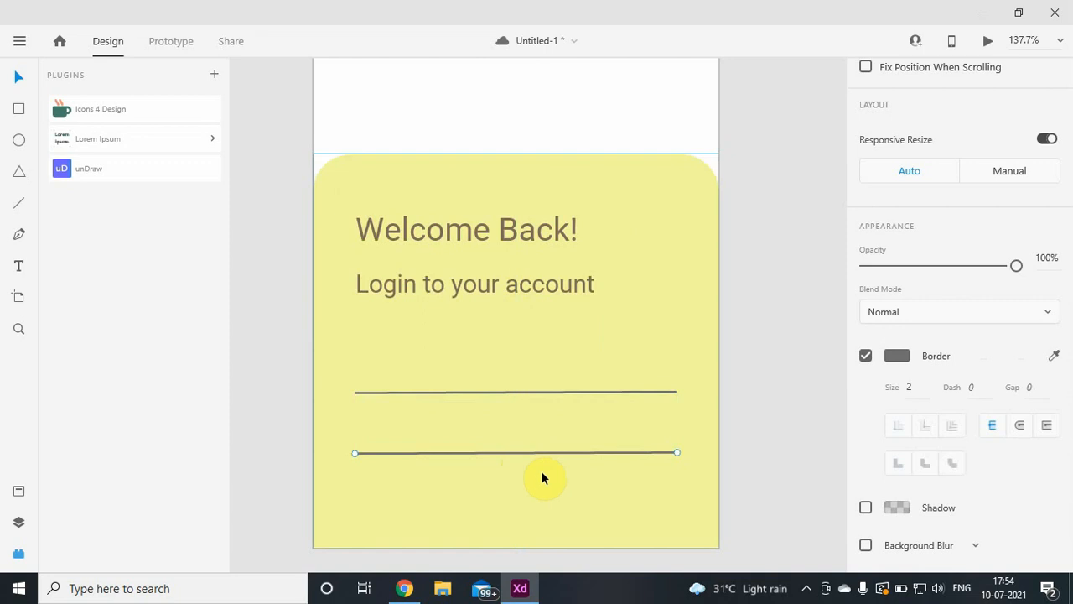
{"action": "key", "text": "Up"}
{"action": "key", "text": "Up"}
{"action": "key", "text": "Up"}
{"action": "key", "text": "Up"}
{"action": "key", "text": "Up"}
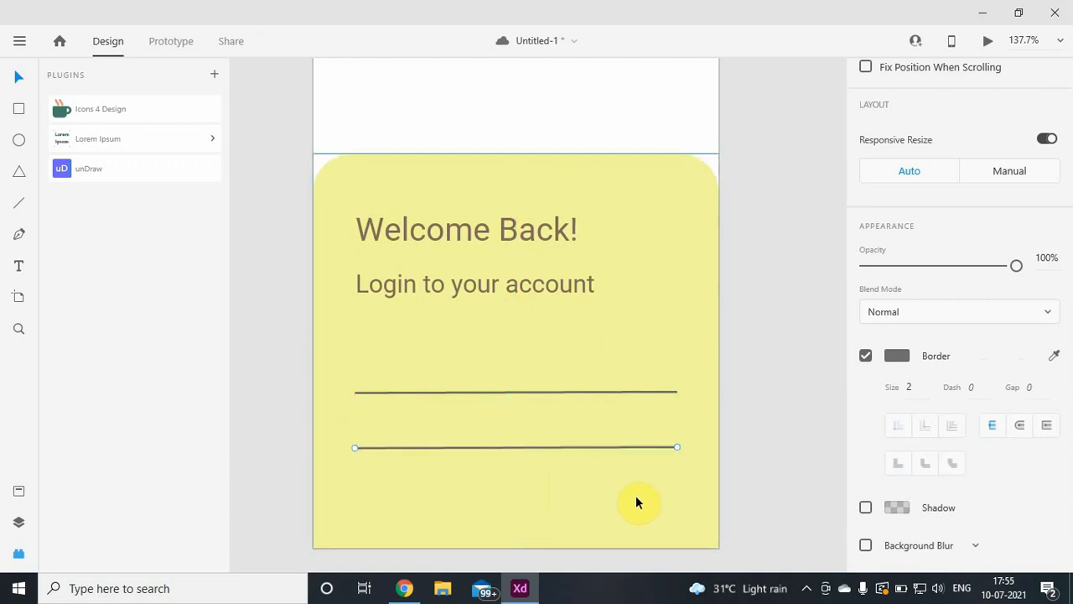
Close the Google calculation page in Chrome, check the reference's login fields and return to Adobe XD.
{"action": "left_click", "coordinate": [408, 590]}
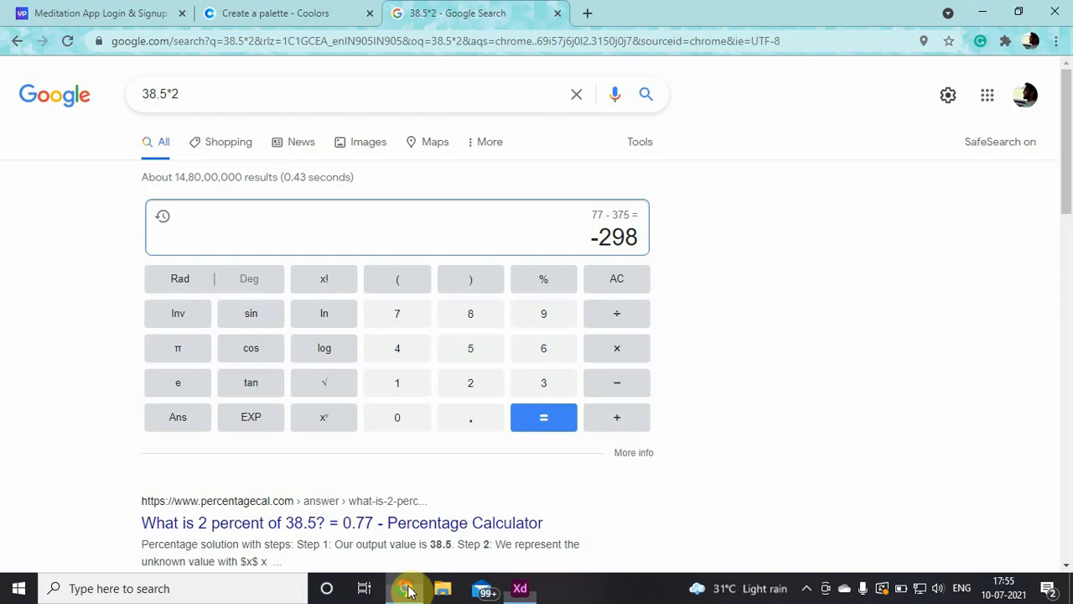
{"action": "left_click", "coordinate": [558, 13]}
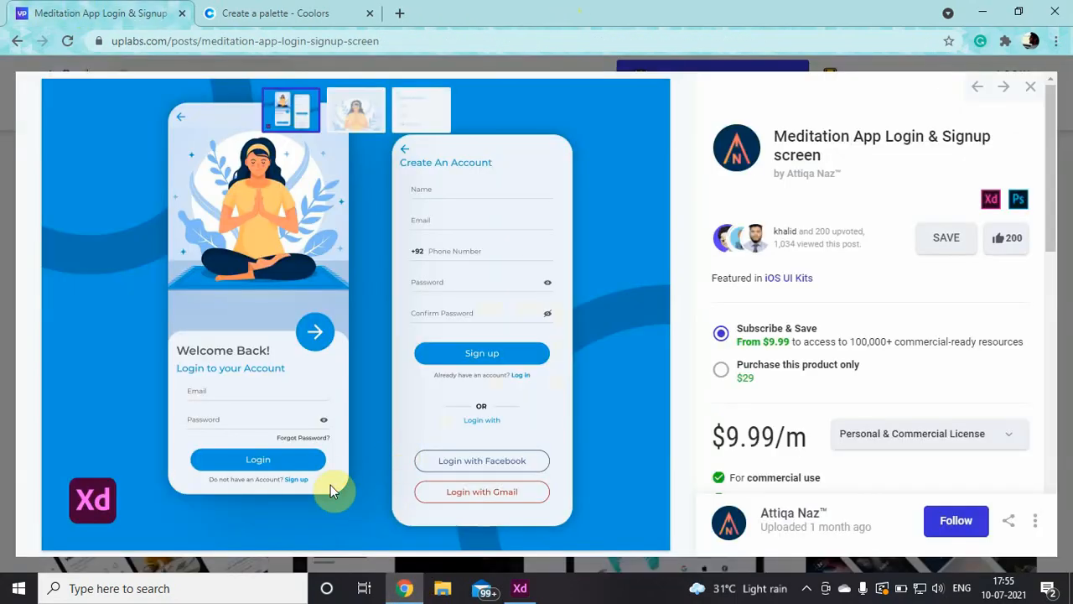
{"action": "left_click", "coordinate": [523, 589]}
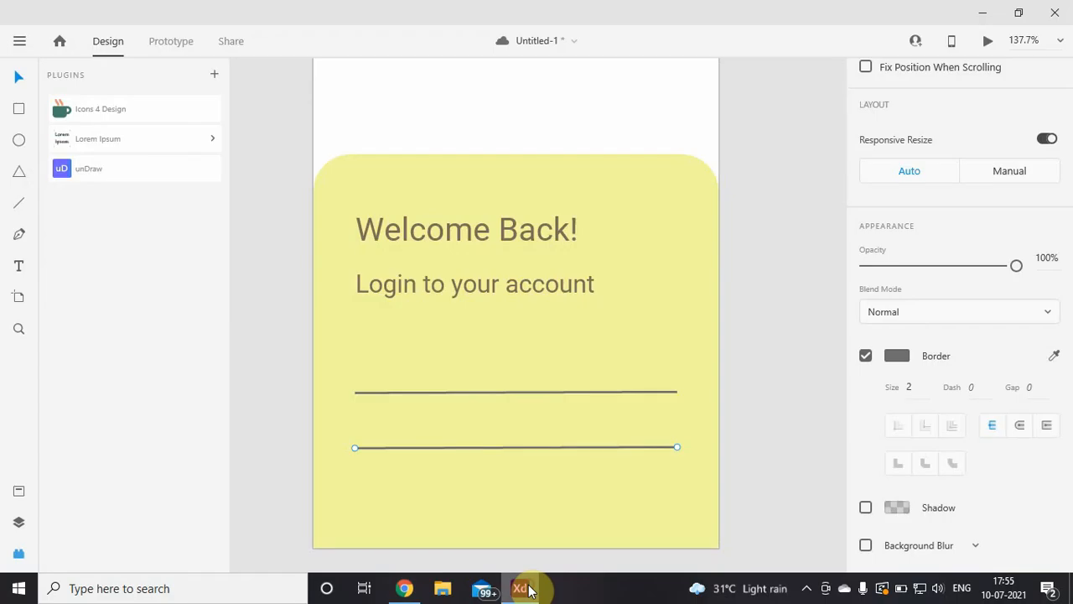
Duplicate the "Login to your account" text and move the copy straight down to just above the upper input line.
{"action": "left_click", "coordinate": [513, 293]}
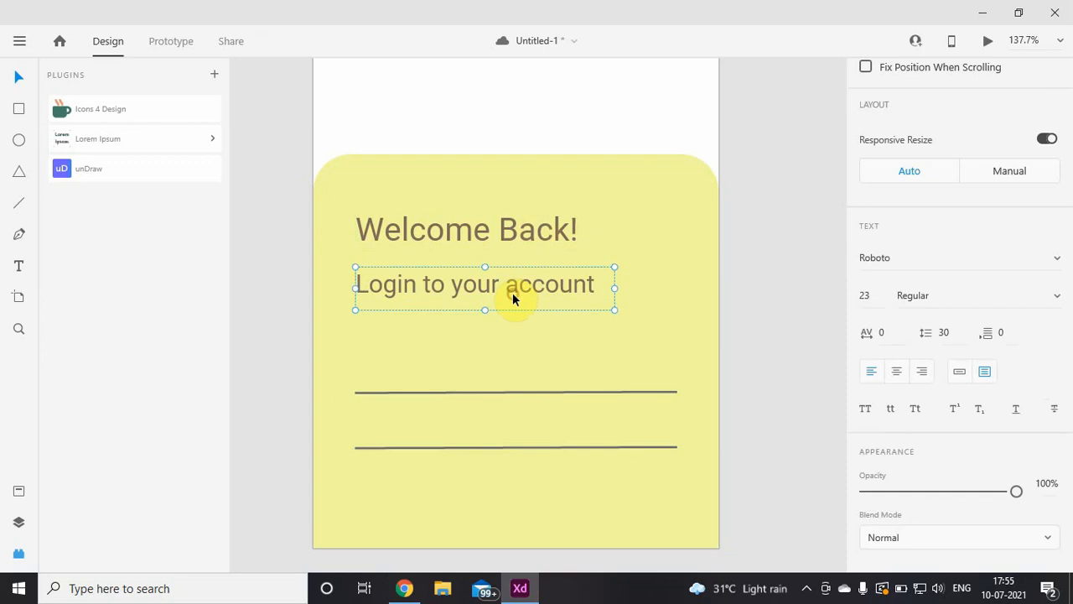
{"action": "left_click", "coordinate": [482, 374]}
{"action": "key", "text": "ctrl+v"}
{"action": "key", "text": "shift+Down"}
{"action": "key", "text": "shift+Down"}
{"action": "key", "text": "shift+Down"}
{"action": "key", "text": "shift+Down"}
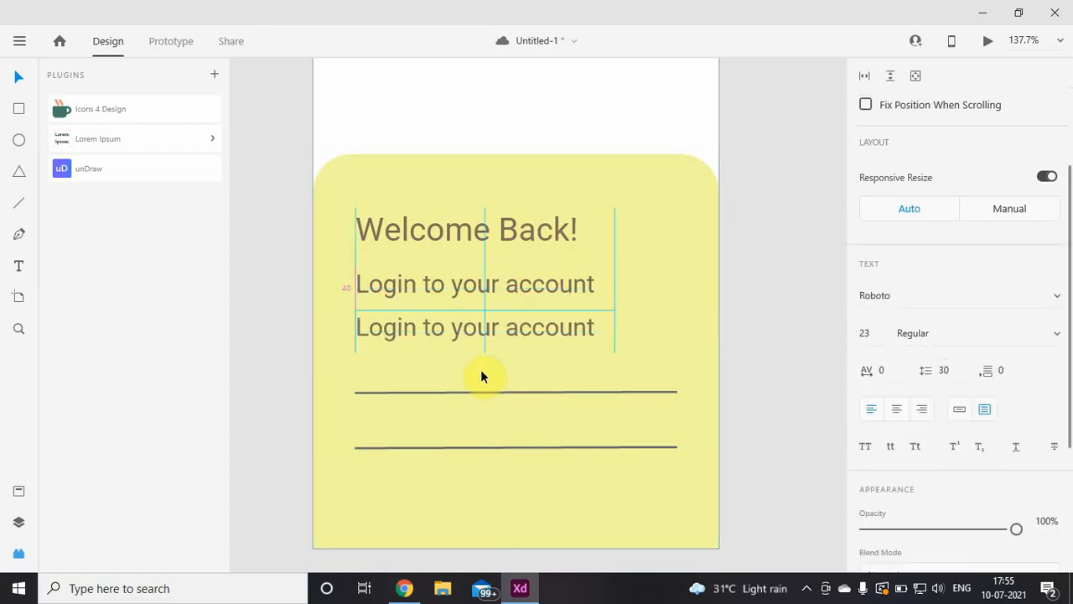
{"action": "key", "text": "shift+Down"}
{"action": "key", "text": "shift+Down"}
{"action": "key", "text": "shift+Down"}
{"action": "key", "text": "shift+Down"}
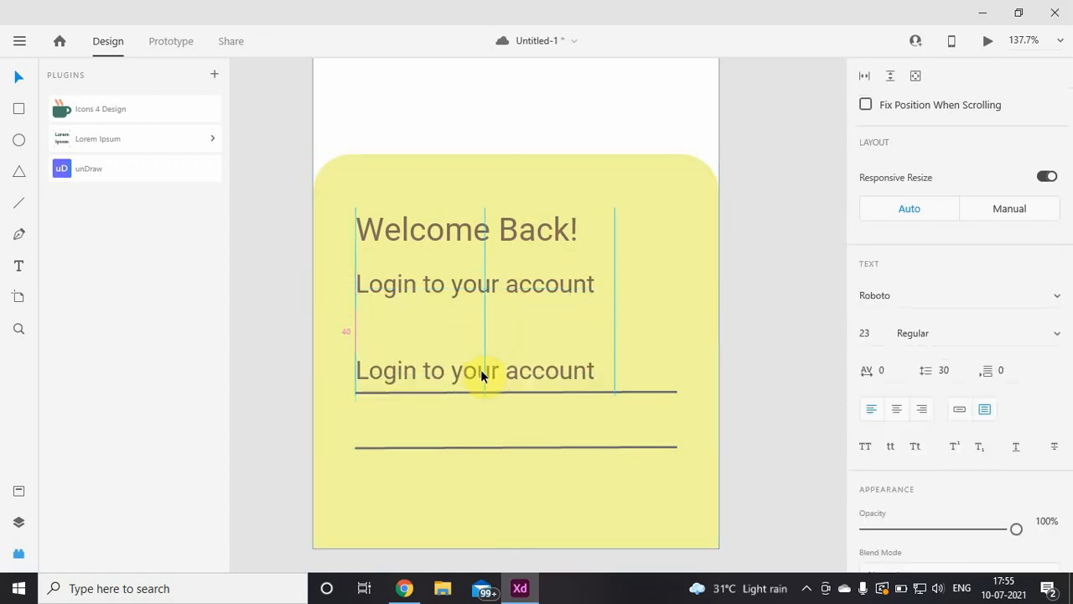
Reduce the font size of the copied text above the upper input line to 20.
{"action": "double_click", "coordinate": [482, 374]}
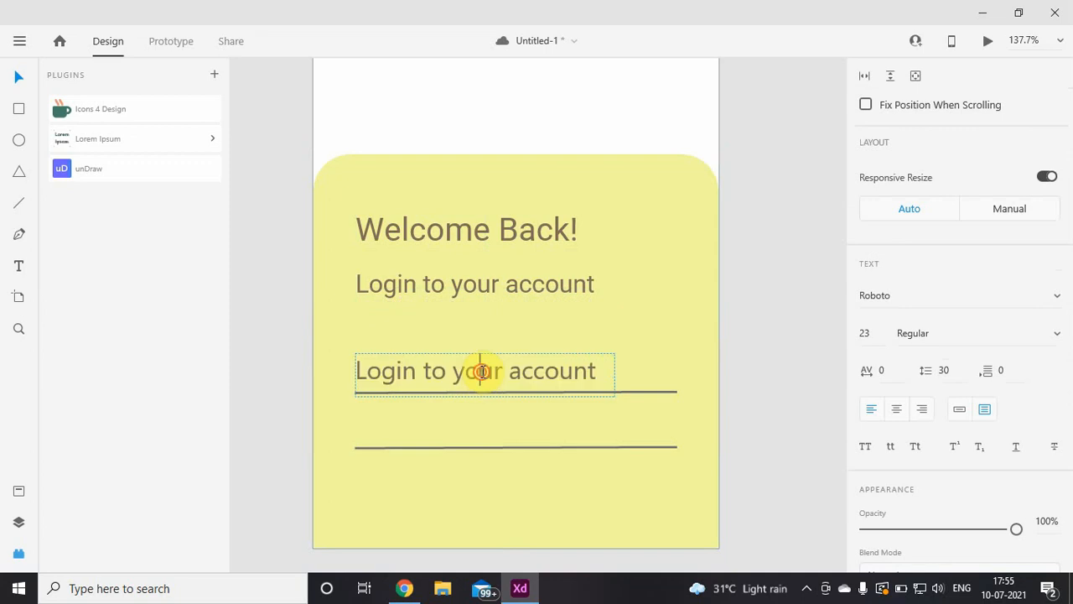
{"action": "triple_click", "coordinate": [483, 372]}
{"action": "key", "text": "ctrl+shift+comma"}
{"action": "key", "text": "ctrl+shift+comma"}
{"action": "key", "text": "ctrl+shift+comma"}
{"action": "key", "text": "ctrl+shift+comma"}
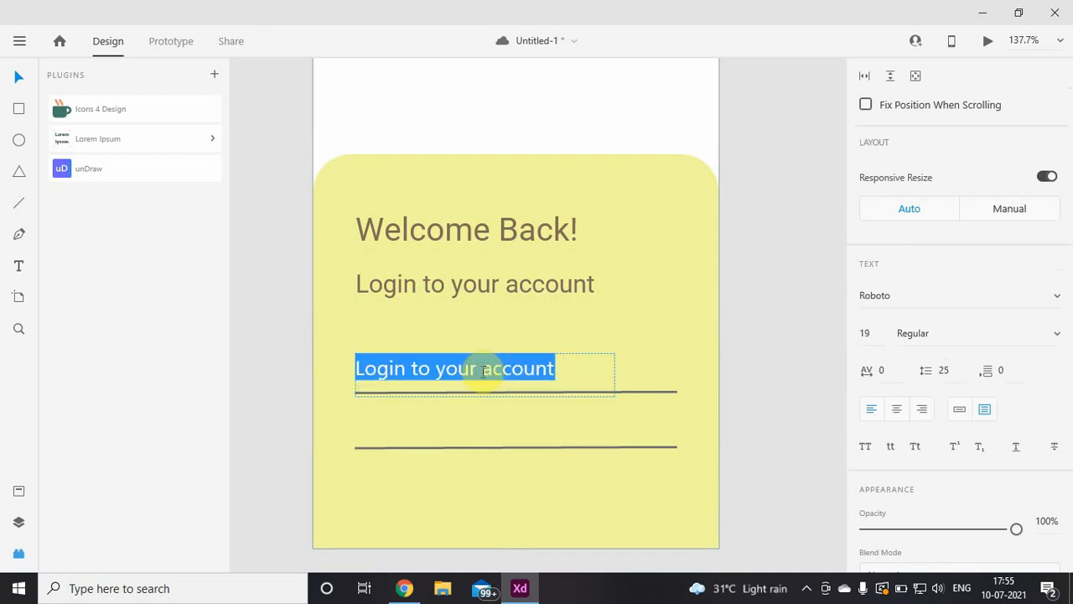
{"action": "key", "text": "ctrl+shift+period"}
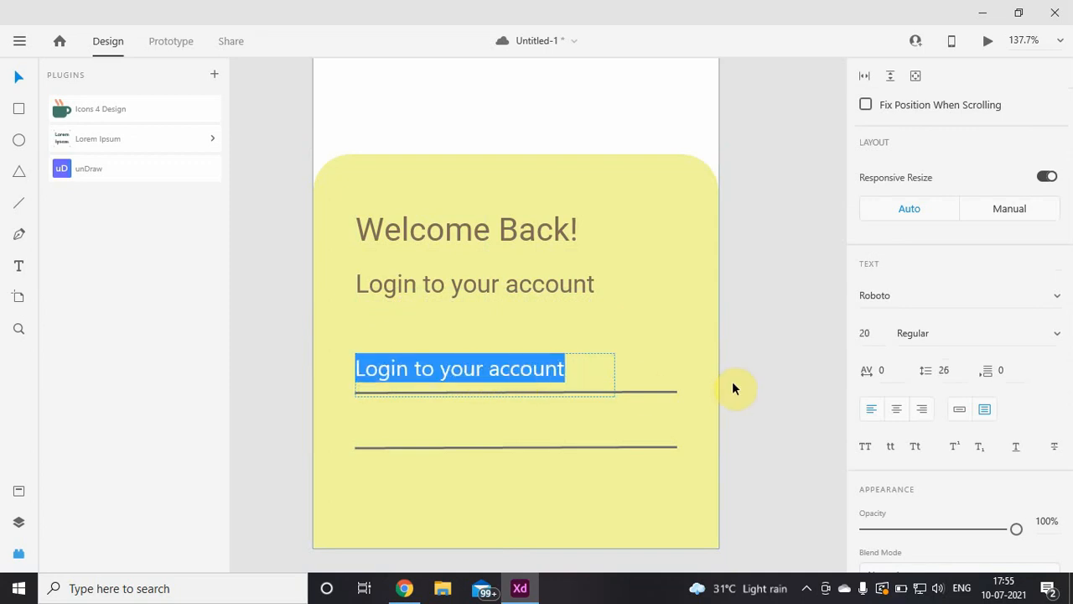
Replace the copied text above the upper input line with "Email".
{"action": "left_click_drag", "start_coordinate": [615, 374], "coordinate": [319, 359]}
{"action": "type", "text": "Emsai"}
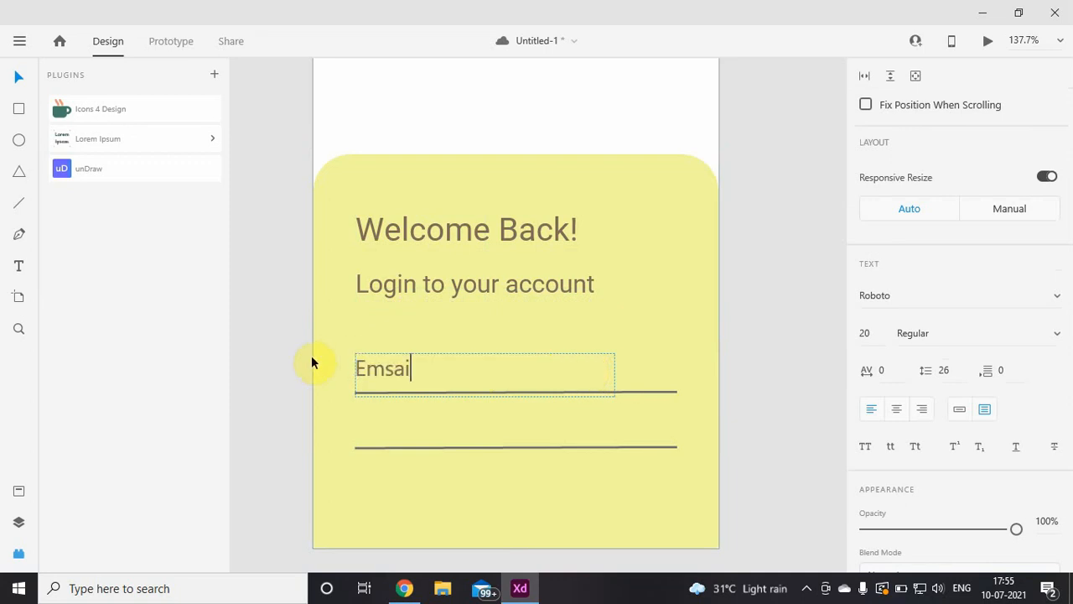
{"action": "key", "text": "BackSpace"}
{"action": "key", "text": "BackSpace"}
{"action": "key", "text": "BackSpace"}
{"action": "type", "text": "ail"}
Shrink the Email label's text box to about 60 wide and 29 high.
{"action": "left_click", "coordinate": [644, 356]}
{"action": "left_click_drag", "start_coordinate": [616, 374], "coordinate": [420, 357]}
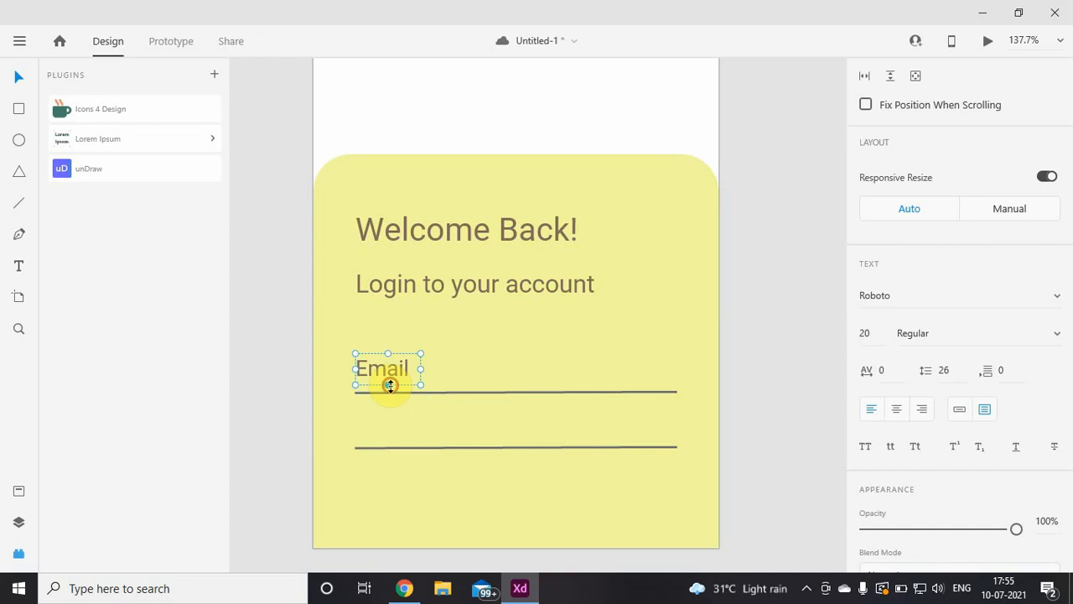
{"action": "left_click", "coordinate": [520, 370]}
Indent the Email label by setting its X position to 49.
{"action": "left_click", "coordinate": [389, 367]}
{"action": "scroll", "coordinate": [1049, 309], "scroll_direction": "up", "scroll_amount": 3}
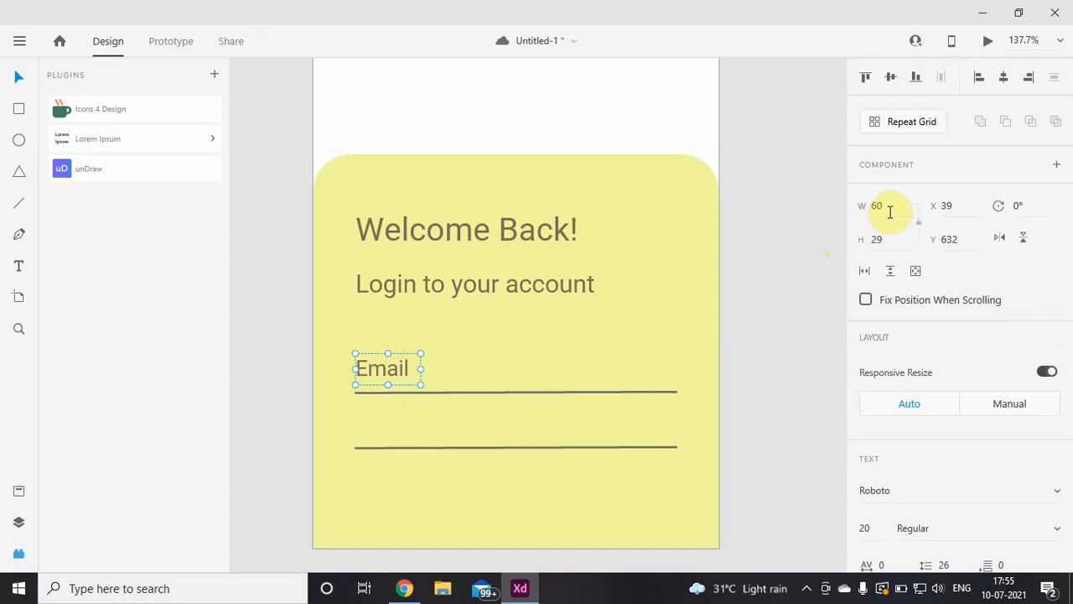
{"action": "left_click", "coordinate": [960, 207]}
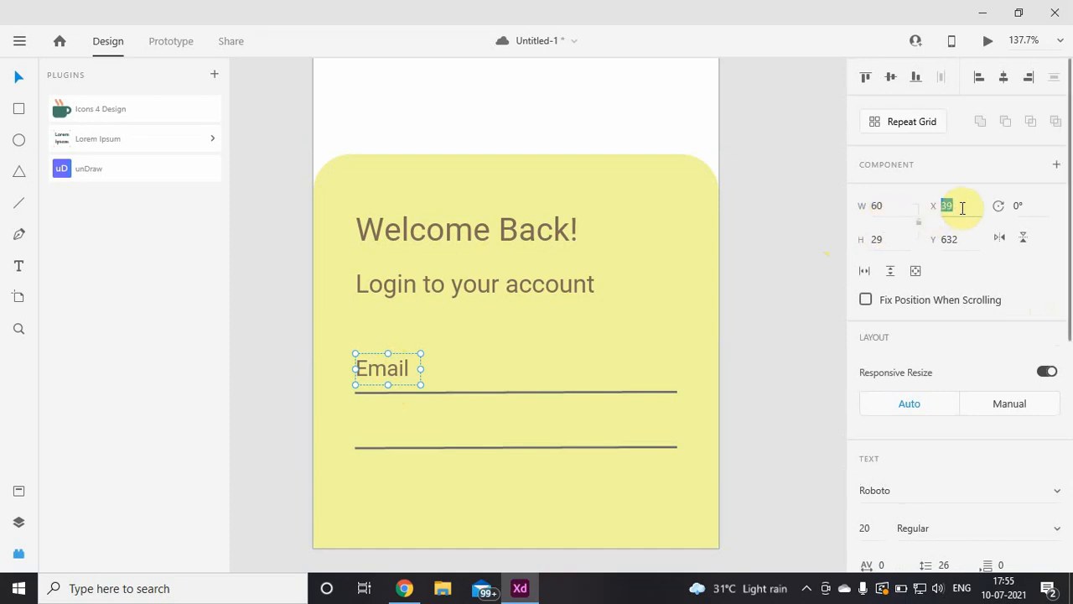
{"action": "type", "text": "49"}
{"action": "key", "text": "Return"}
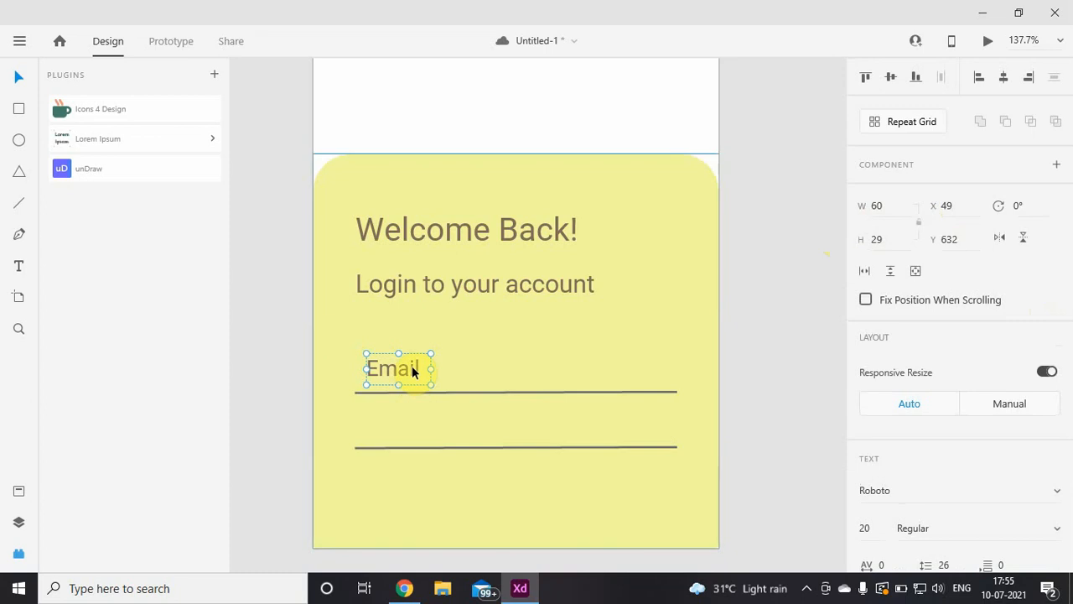
Duplicate the Email label above the lower input line at Y 692 and move the upper Email label down to Y 642.
{"action": "left_click", "coordinate": [411, 425]}
{"action": "key", "text": "ctrl+v"}
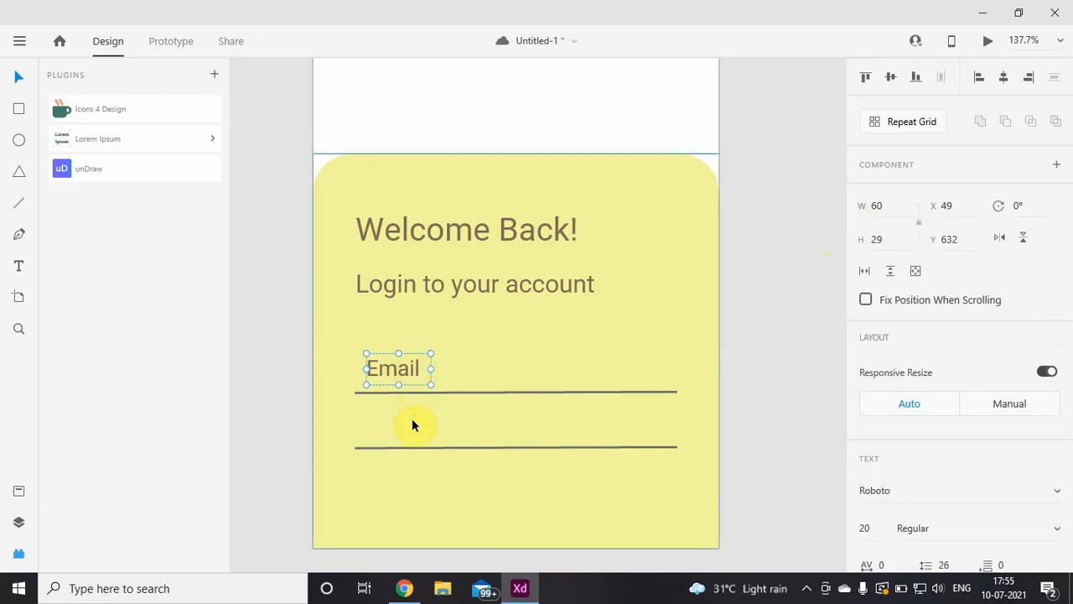
{"action": "key", "text": "shift+Down"}
{"action": "key", "text": "shift+Down"}
{"action": "key", "text": "shift+Down"}
{"action": "key", "text": "shift+Down"}
{"action": "key", "text": "shift+Down"}
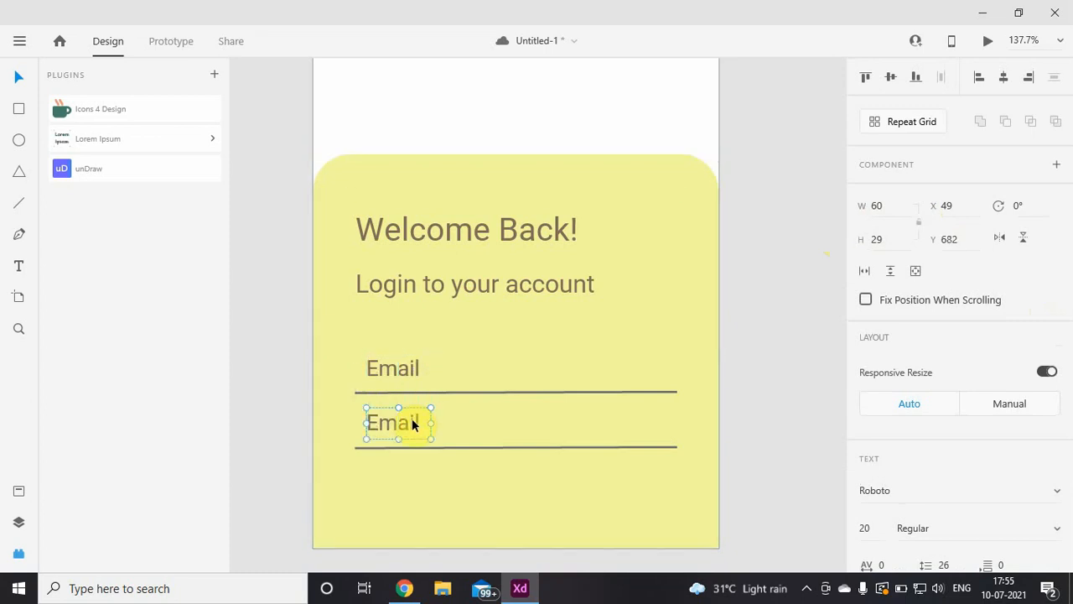
{"action": "key", "text": "shift+Down"}
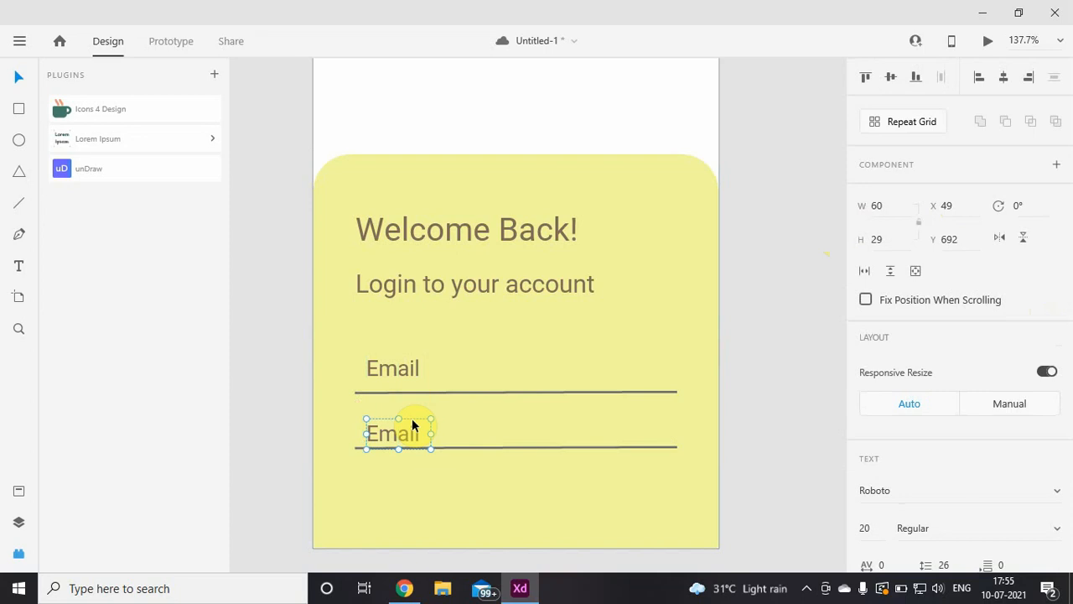
{"action": "left_click", "coordinate": [557, 404]}
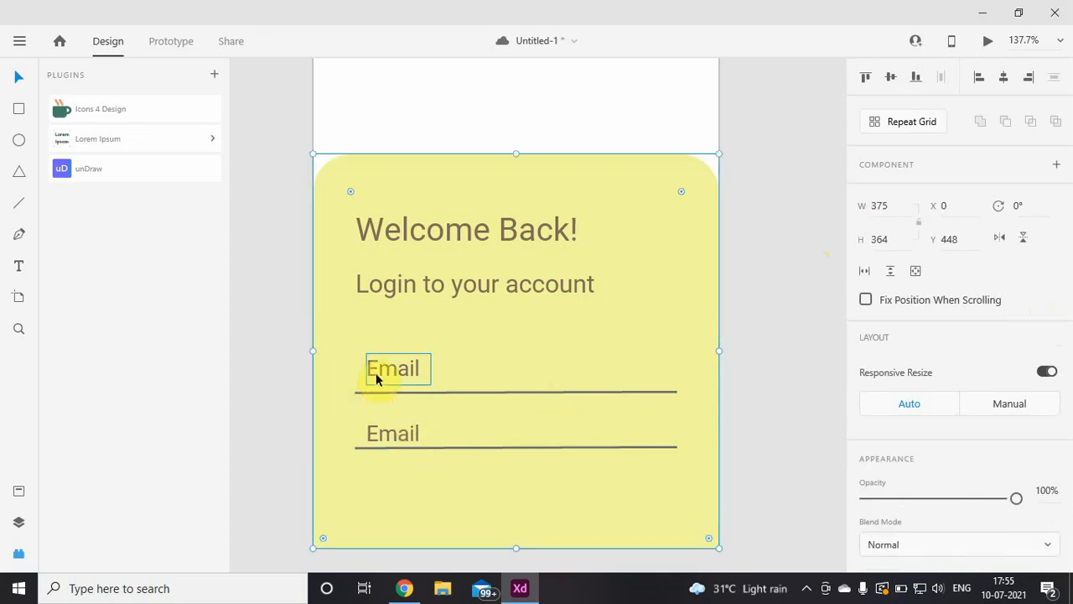
{"action": "left_click_drag", "start_coordinate": [376, 371], "coordinate": [375, 378]}
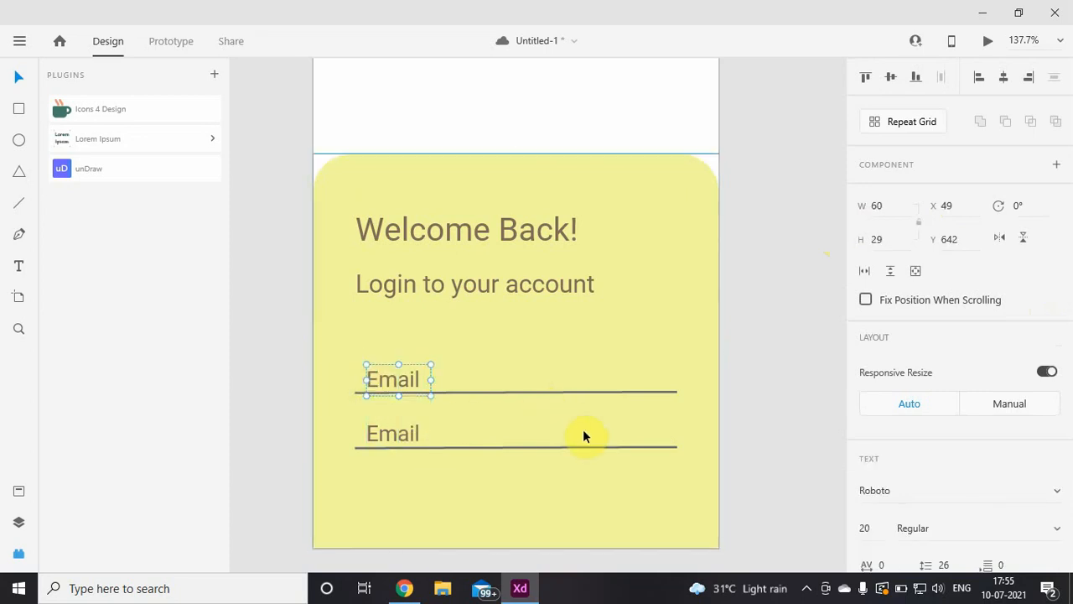
Replace the text above the lower input line with "Password" and widen its text box to about 94 so it fits one line.
{"action": "left_click", "coordinate": [575, 429]}
{"action": "double_click", "coordinate": [398, 429]}
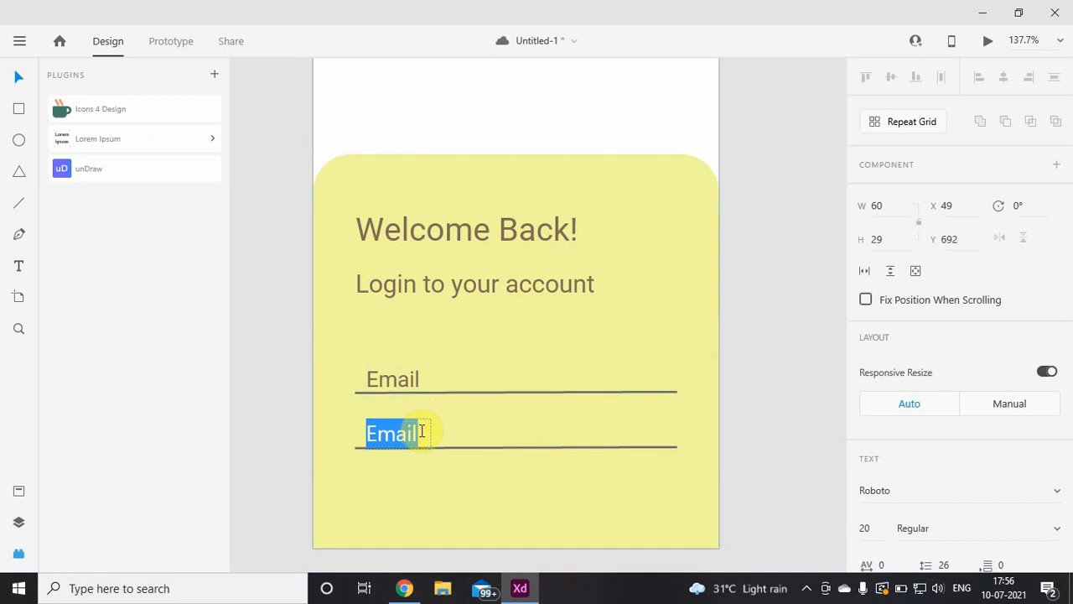
{"action": "type", "text": "Password"}
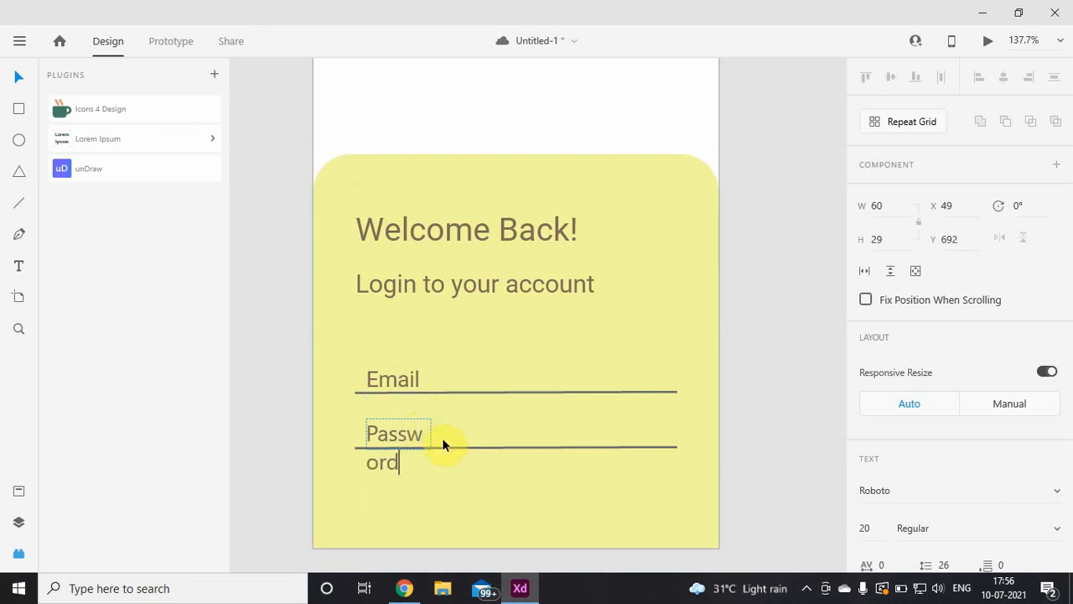
{"action": "left_click", "coordinate": [490, 432]}
{"action": "left_click_drag", "start_coordinate": [430, 433], "coordinate": [467, 432]}
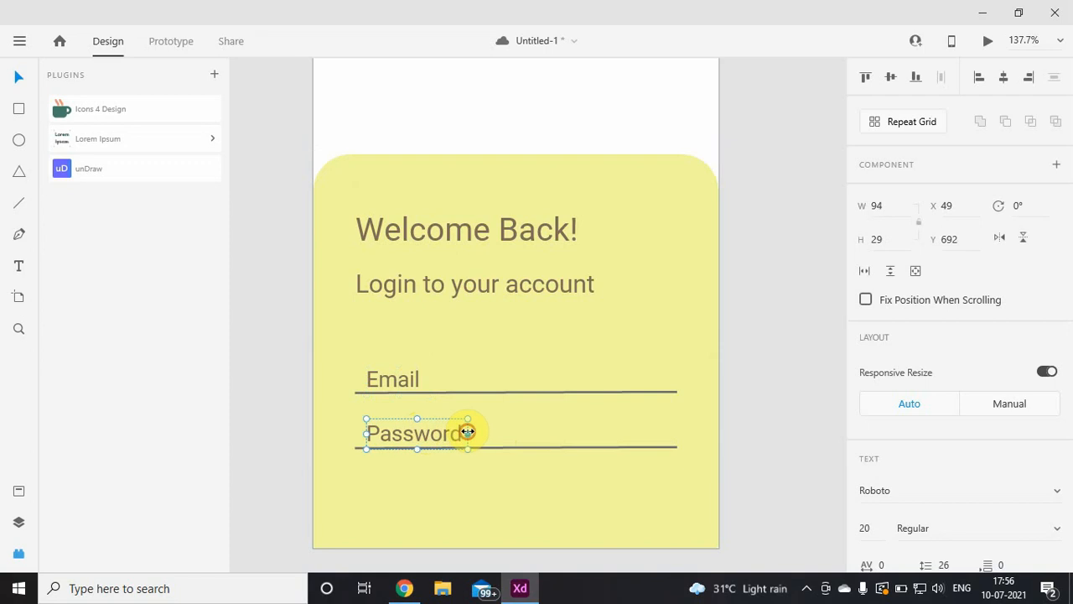
{"action": "left_click", "coordinate": [517, 433]}
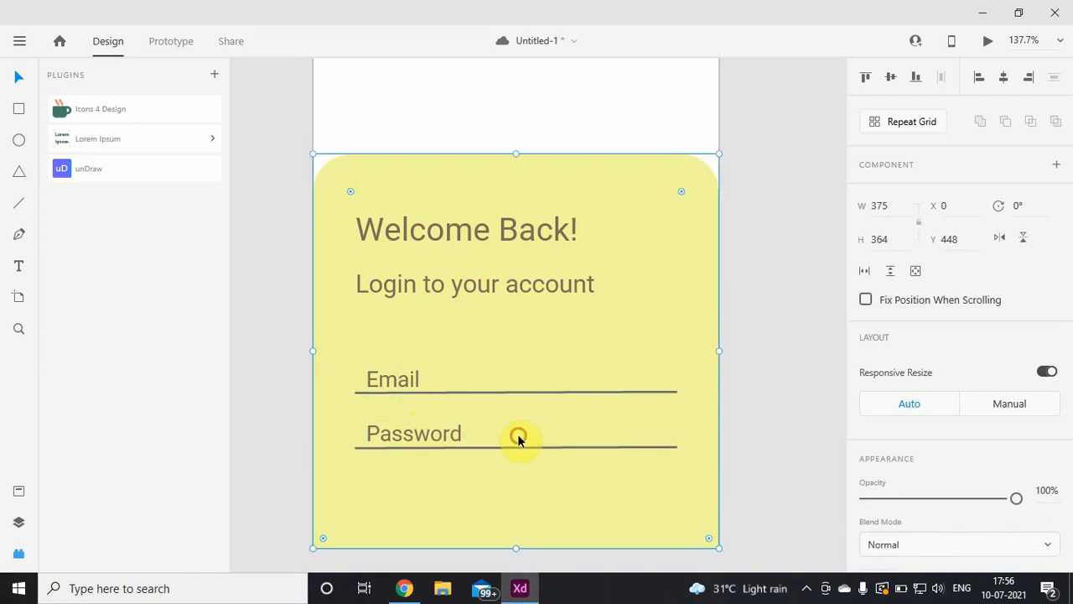
Raise the Password label above its input line by setting its Y position to 687.
{"action": "left_click", "coordinate": [419, 432]}
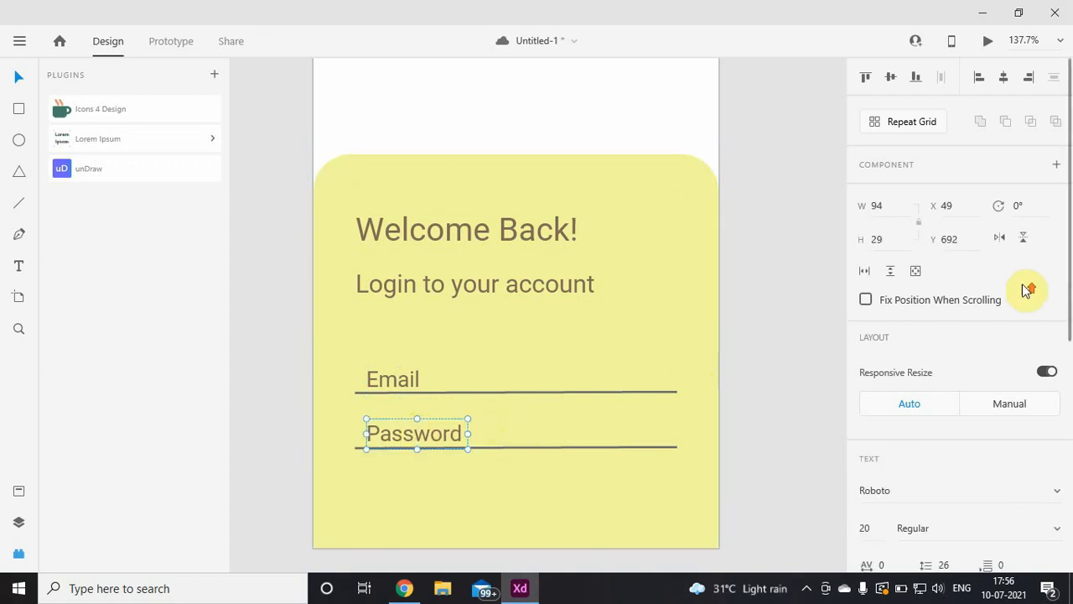
{"action": "left_click", "coordinate": [964, 207]}
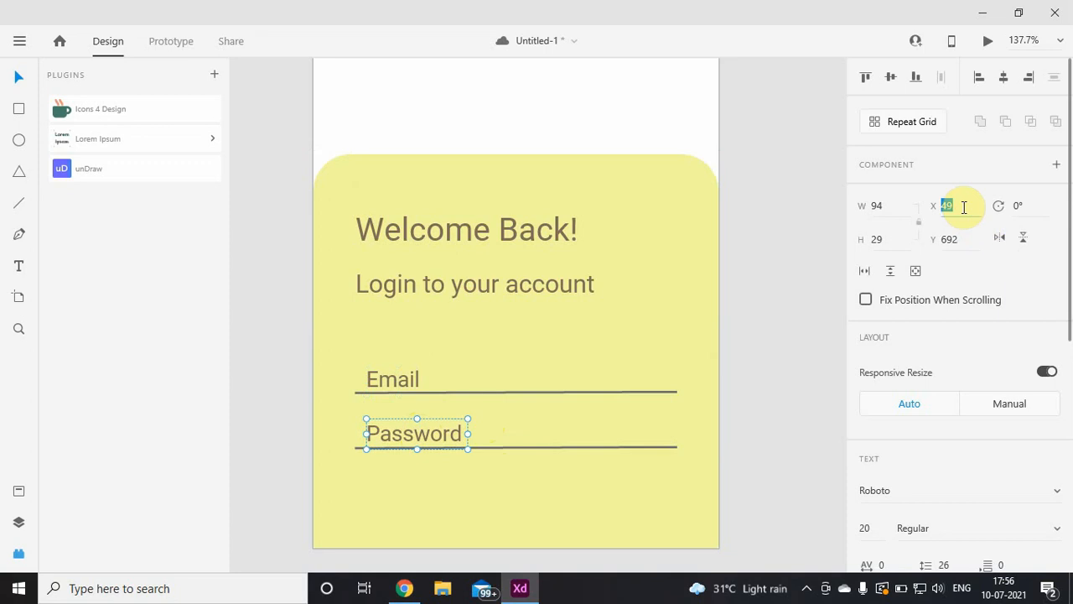
{"action": "left_click", "coordinate": [969, 233]}
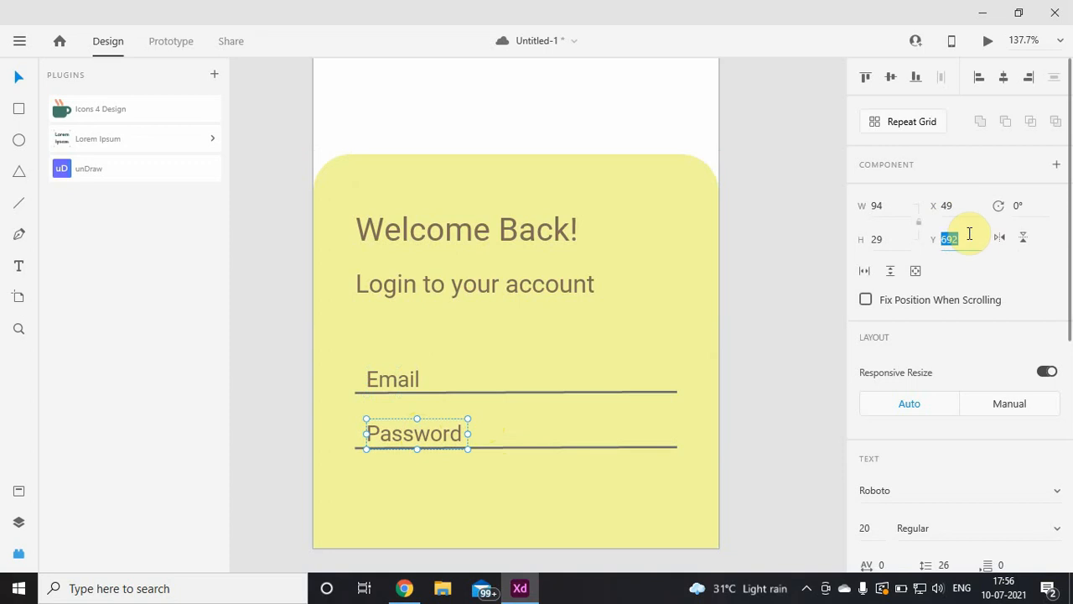
{"action": "type", "text": "687"}
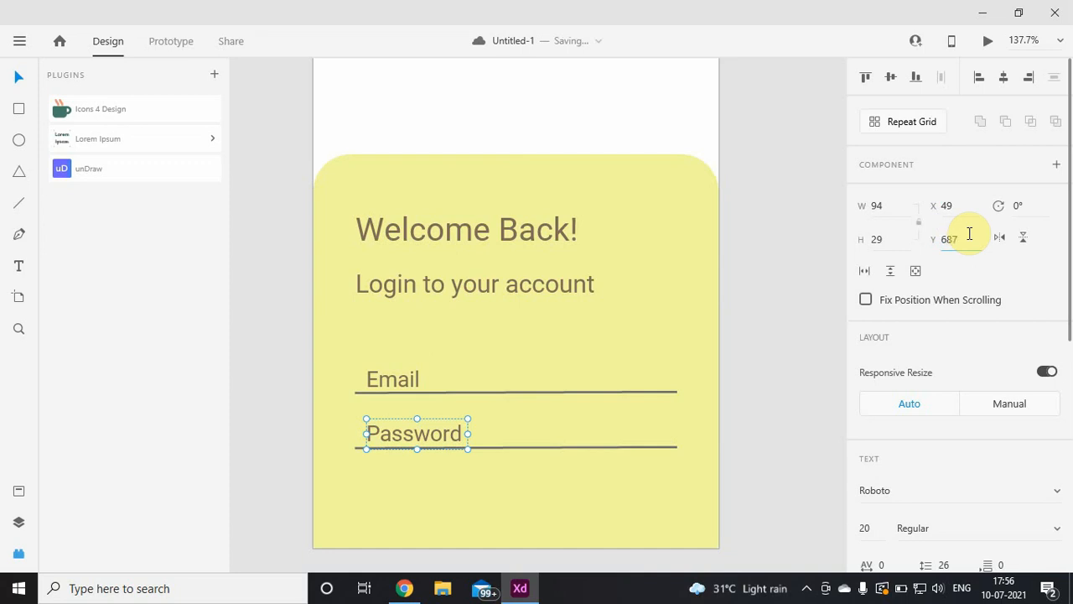
{"action": "key", "text": "Return"}
Raise the Email label above its input line by setting its Y position to 637.
{"action": "left_click", "coordinate": [394, 379]}
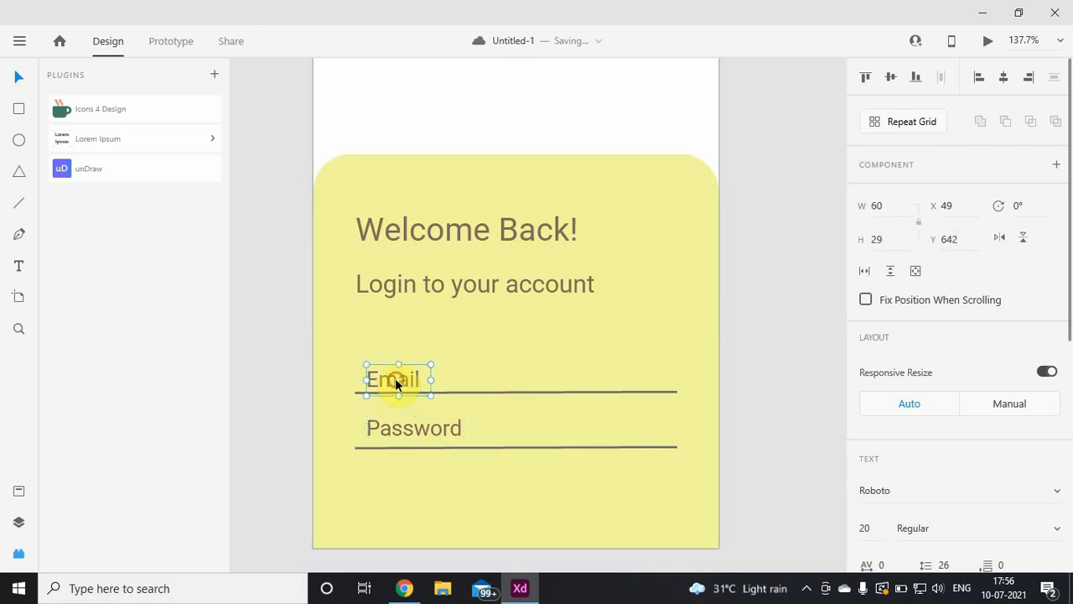
{"action": "left_click", "coordinate": [961, 241]}
{"action": "type", "text": "6"}
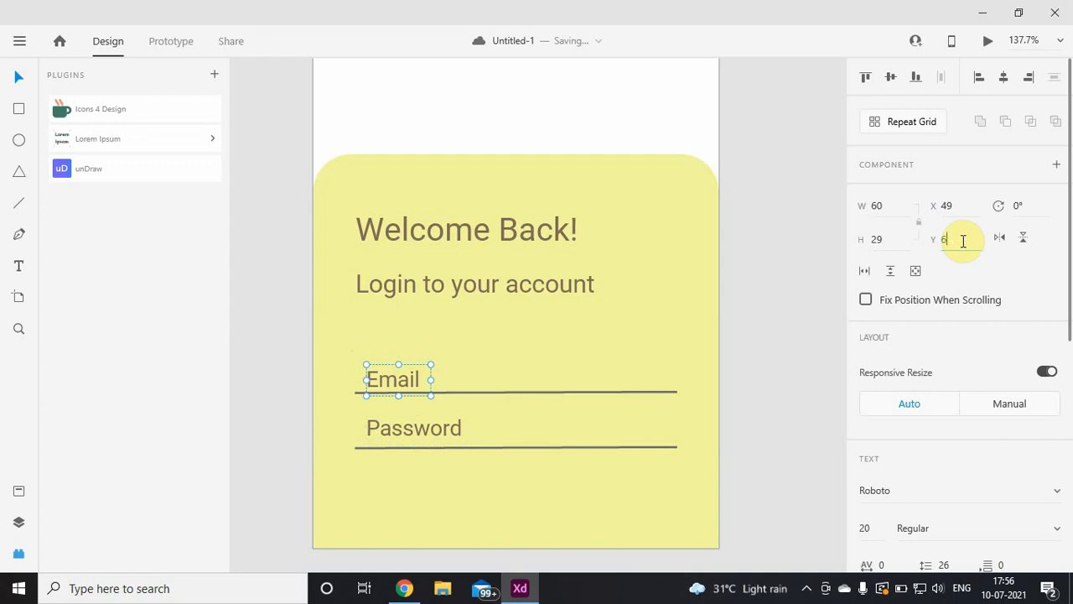
{"action": "type", "text": "37"}
{"action": "key", "text": "Return"}
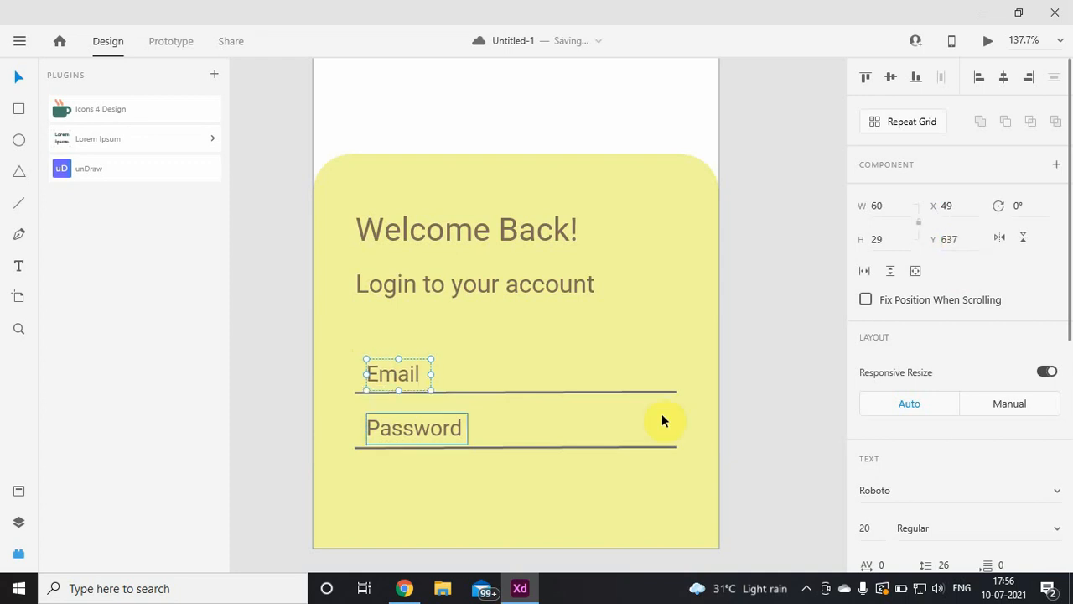
{"action": "left_click", "coordinate": [728, 445]}
{"action": "left_click", "coordinate": [600, 425]}
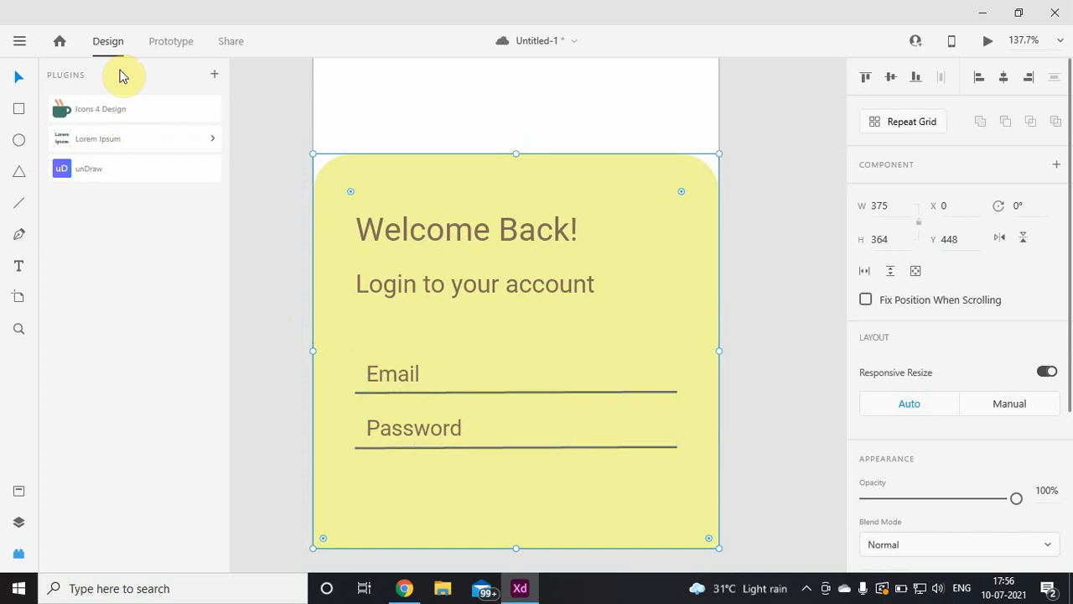
Search the Icons 4 Design plugin for a show-password icon, trying the terms "password" and "show".
{"action": "left_click", "coordinate": [126, 108]}
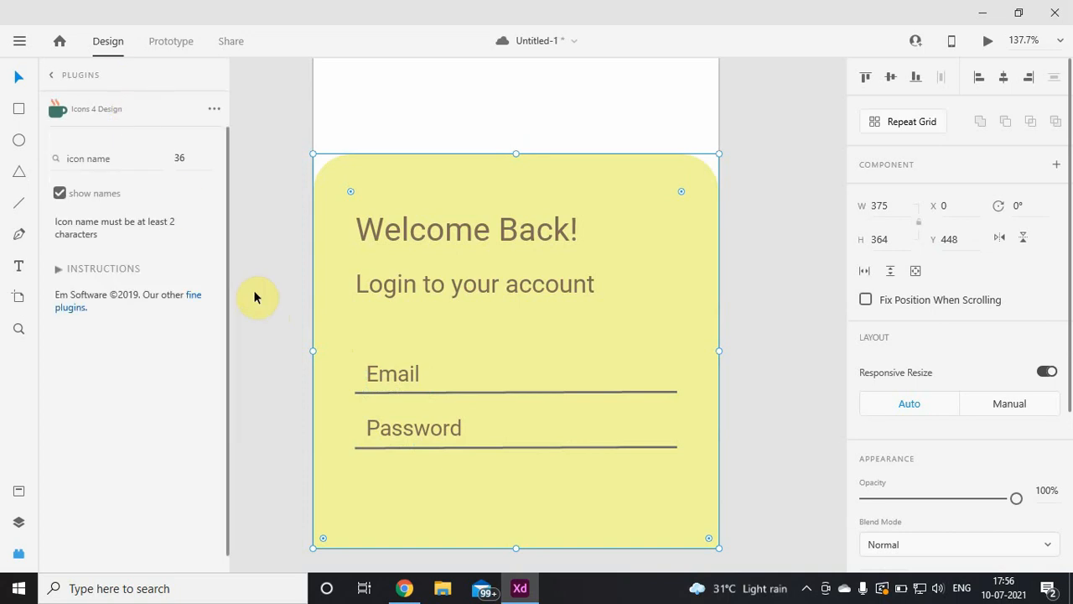
{"action": "left_click", "coordinate": [121, 153]}
{"action": "type", "text": "p"}
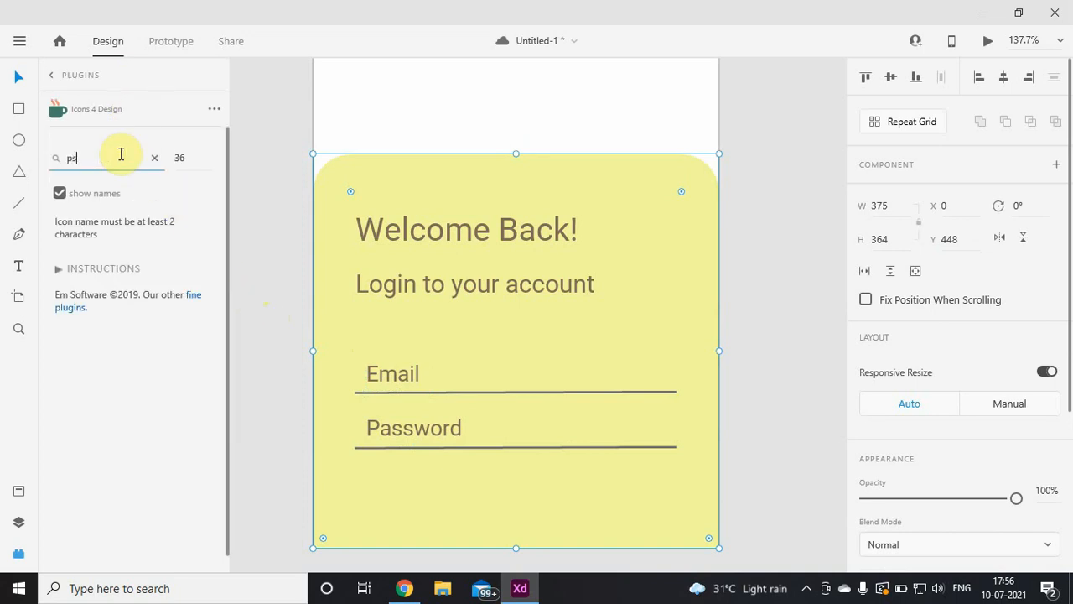
{"action": "type", "text": "asswo"}
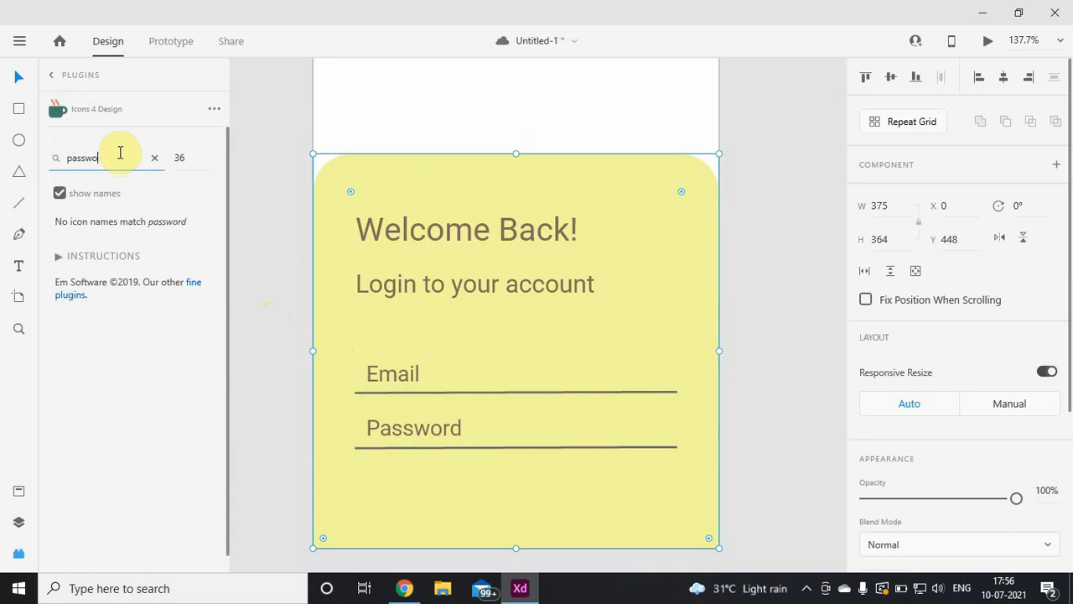
{"action": "key", "text": "BackSpace"}
{"action": "key", "text": "BackSpace"}
{"action": "key", "text": "BackSpace"}
{"action": "type", "text": "s"}
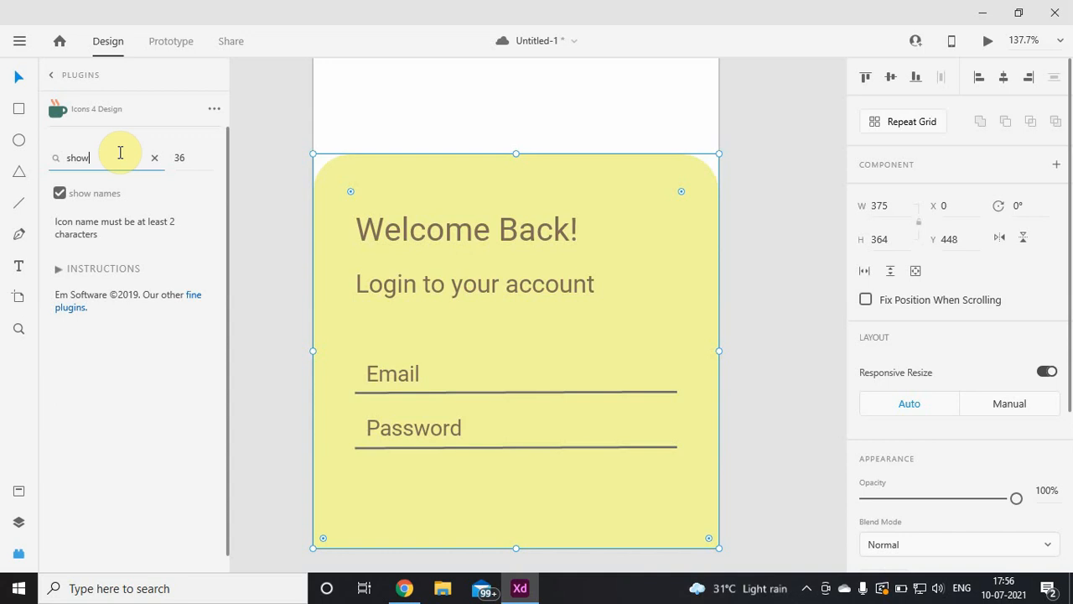
{"action": "type", "text": "how"}
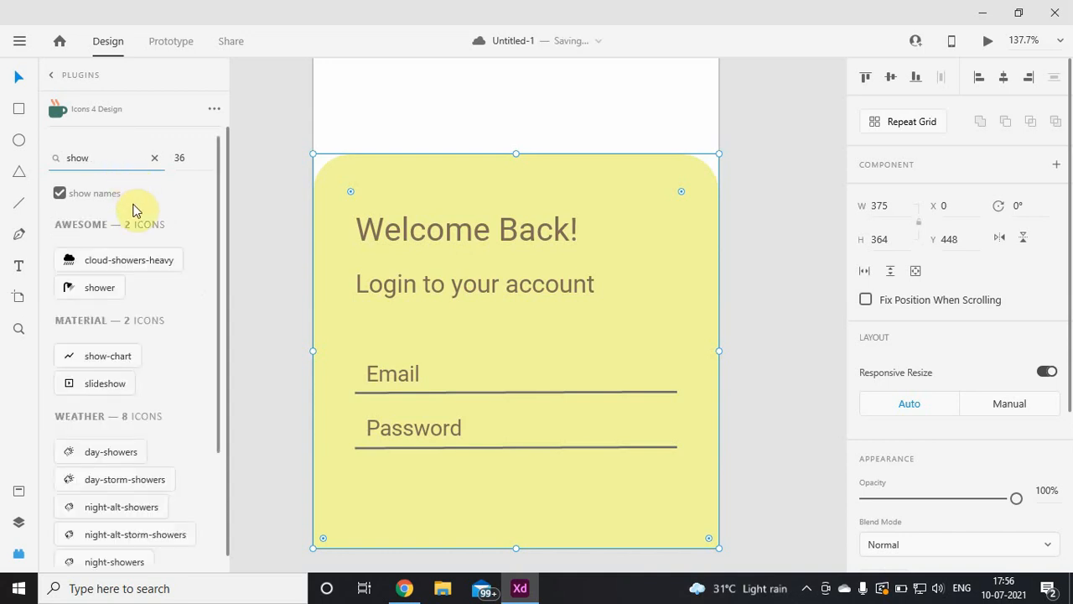
{"action": "scroll", "coordinate": [141, 226], "scroll_direction": "down", "scroll_amount": 3}
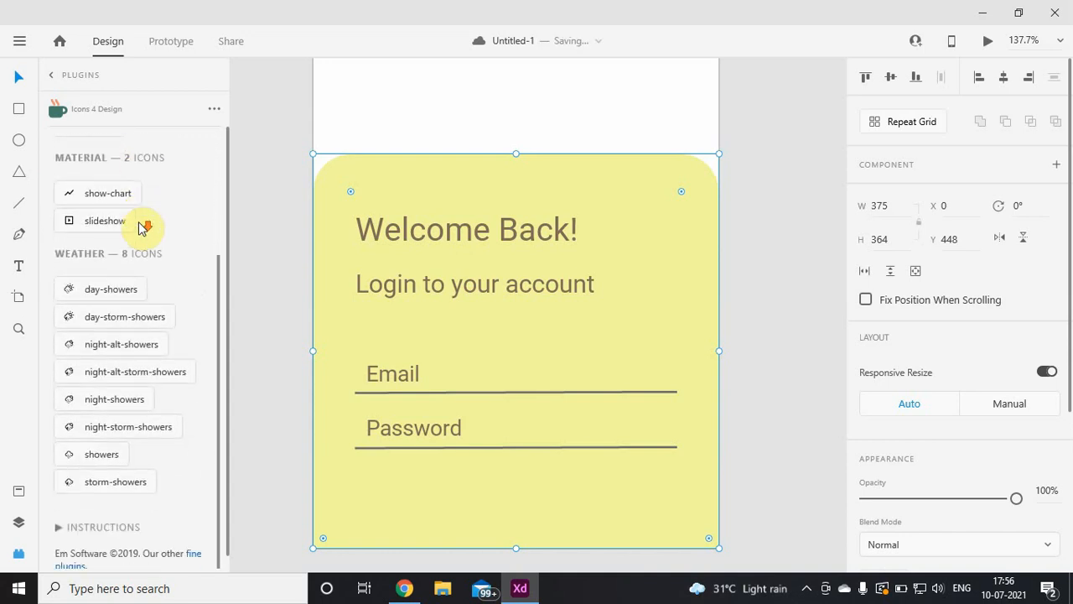
Switch to Chrome and search Google in a new tab for "what is the show password icon called".
{"action": "left_click", "coordinate": [404, 588]}
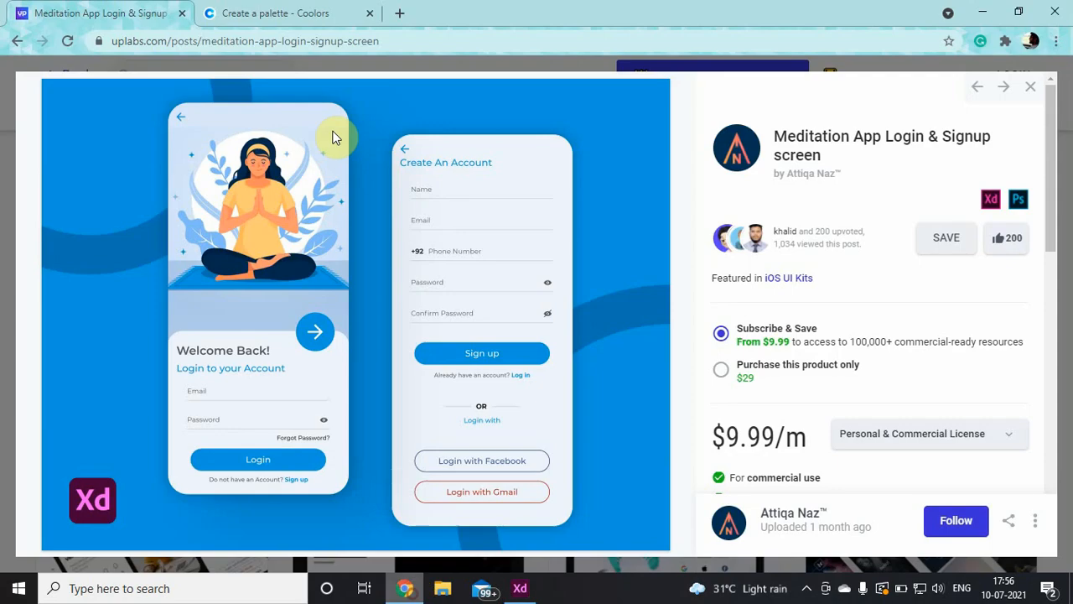
{"action": "left_click", "coordinate": [400, 10]}
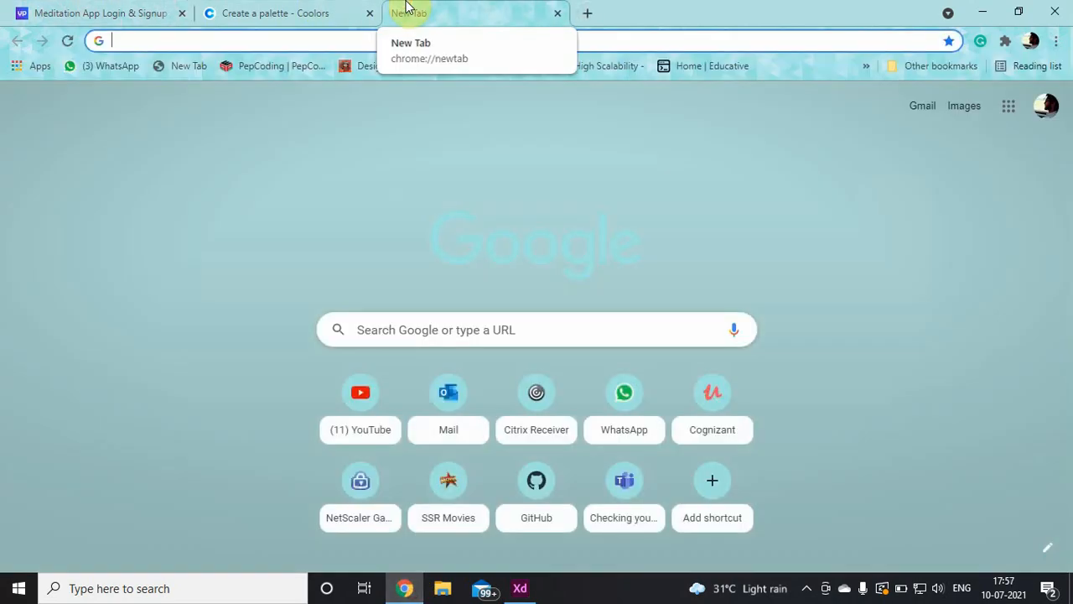
{"action": "type", "text": "wha"}
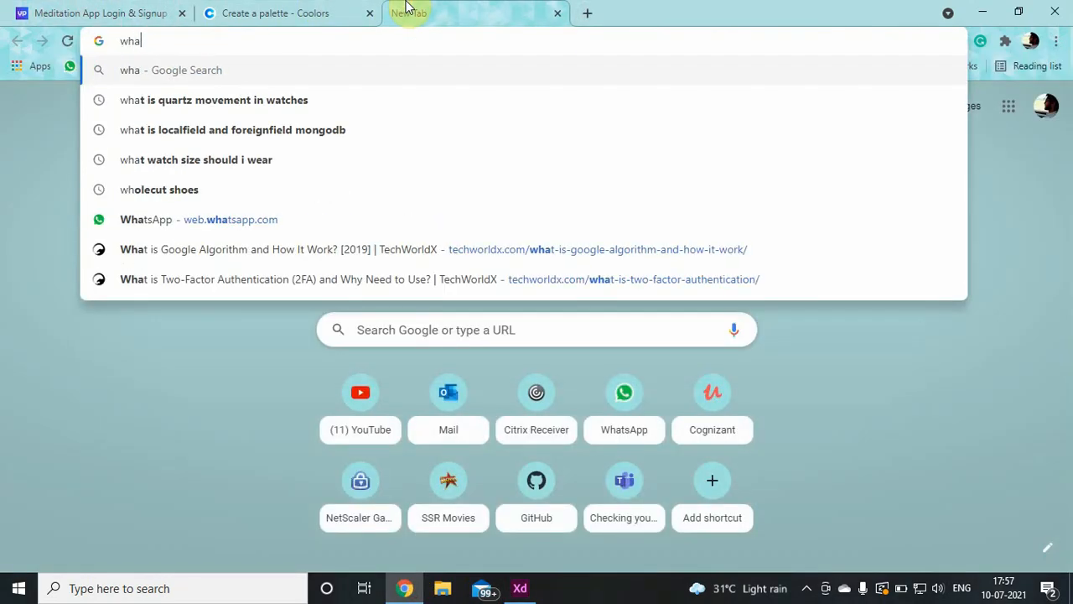
{"action": "type", "text": "t is the s"}
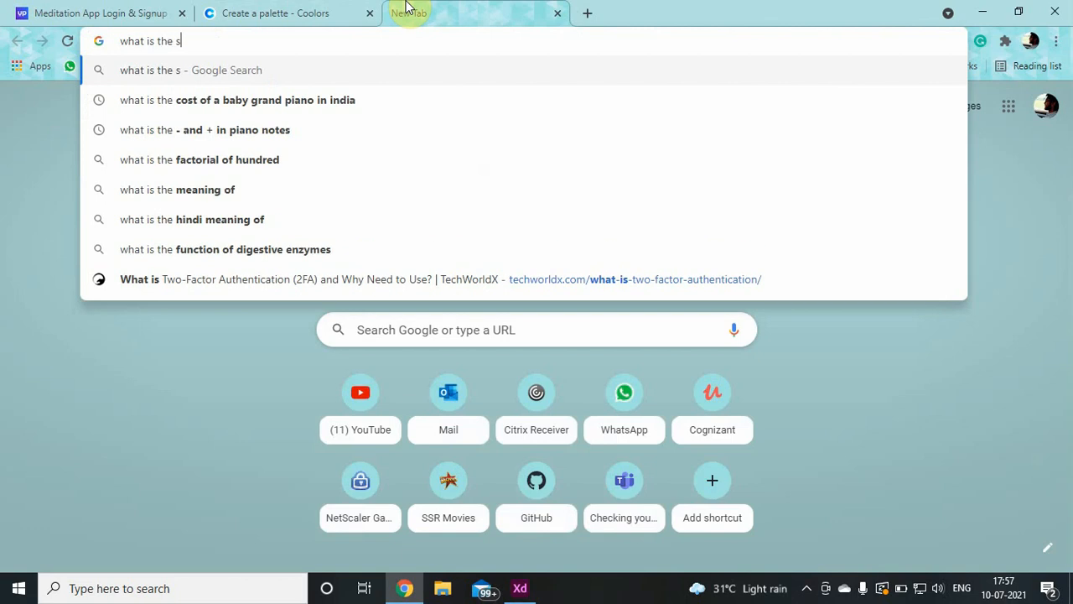
{"action": "type", "text": "how p"}
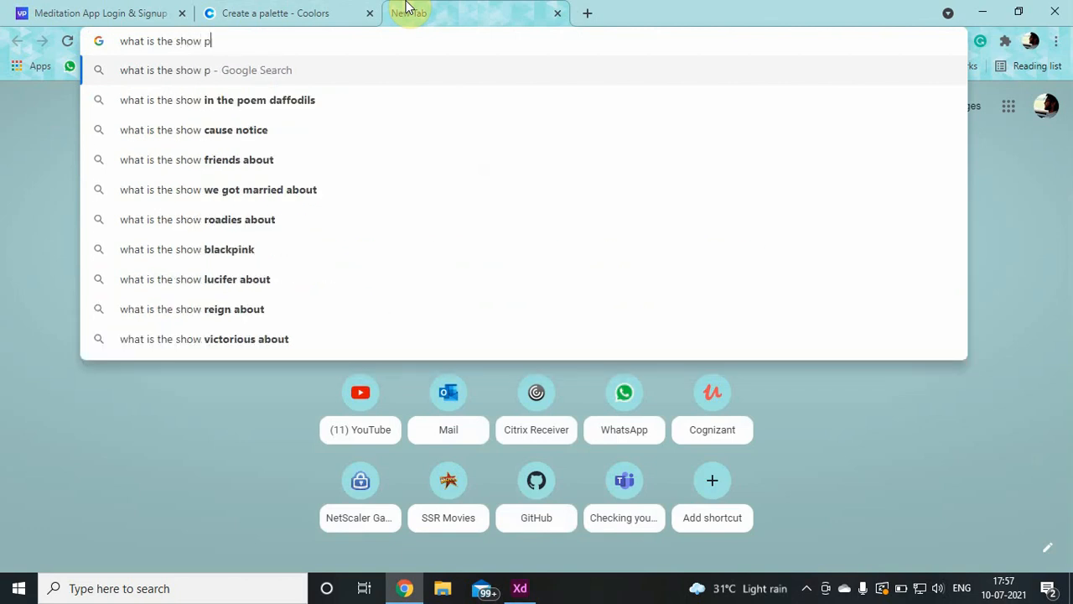
{"action": "type", "text": "asswor"}
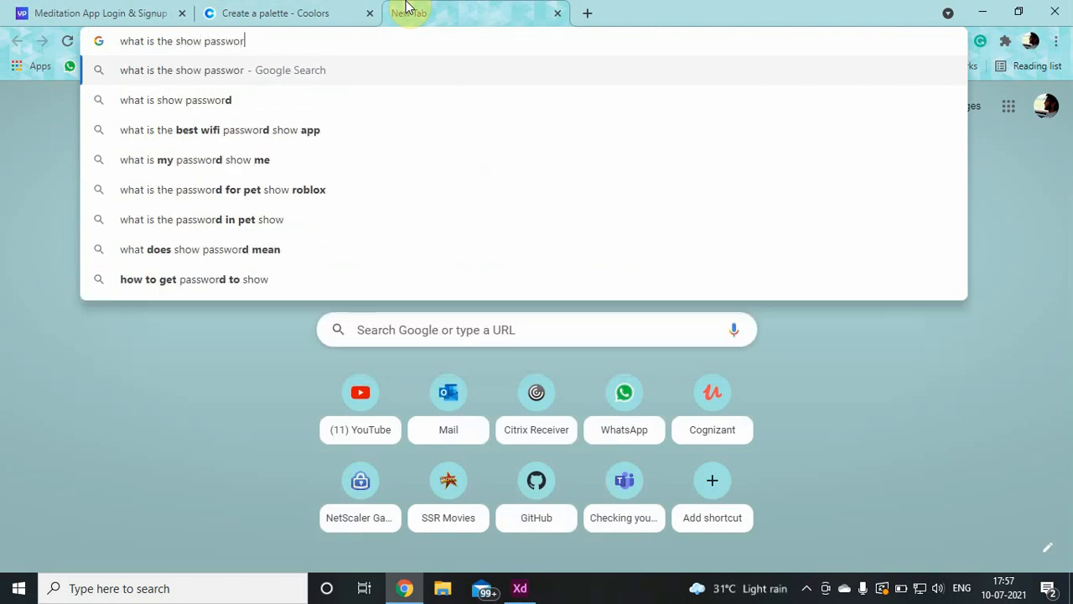
{"action": "type", "text": "d icon "}
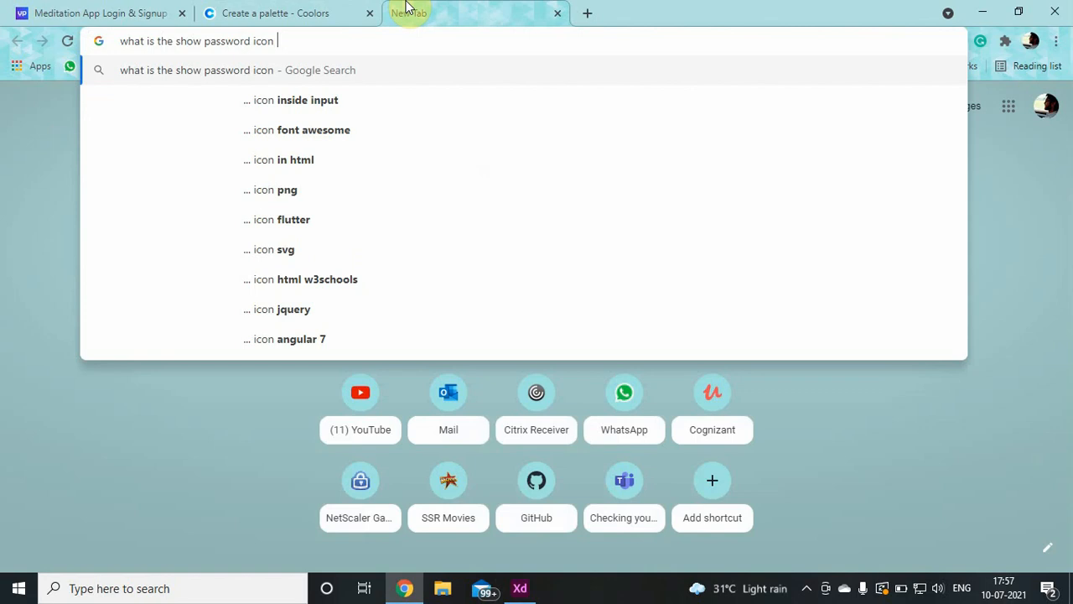
{"action": "type", "text": "called"}
{"action": "key", "text": "Return"}
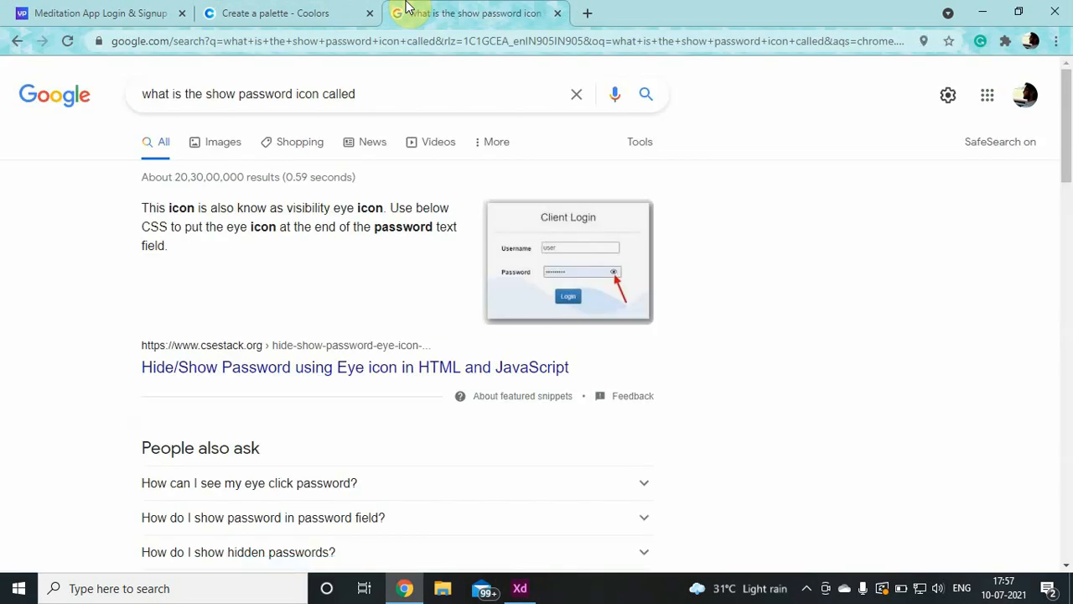
Switch back to Adobe XD, search the icon plugin for "visibility" and insert the visibility eye icon.
{"action": "left_click", "coordinate": [520, 588]}
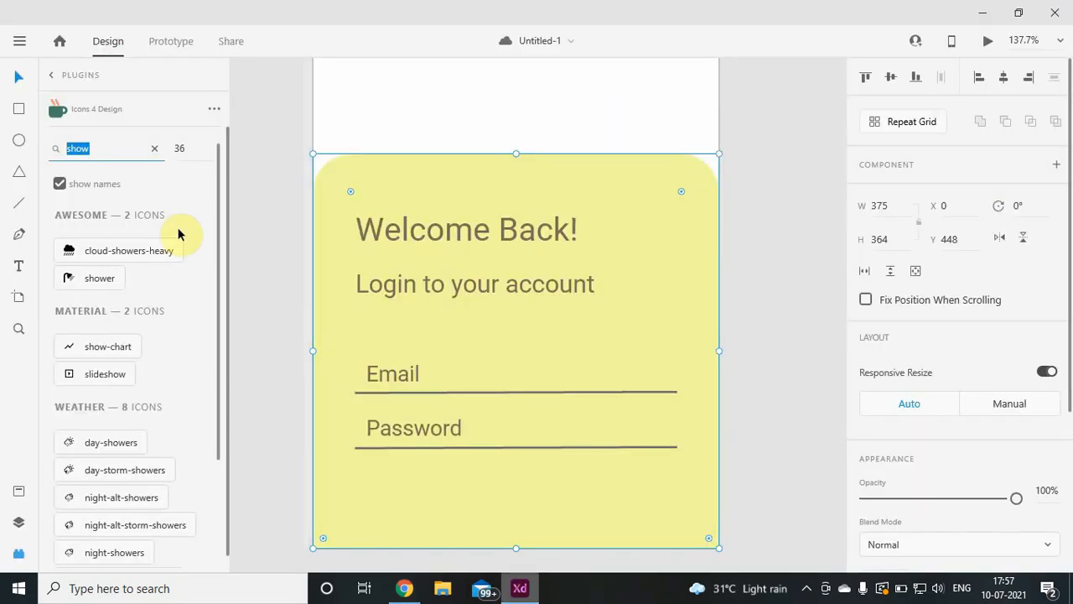
{"action": "type", "text": "vi"}
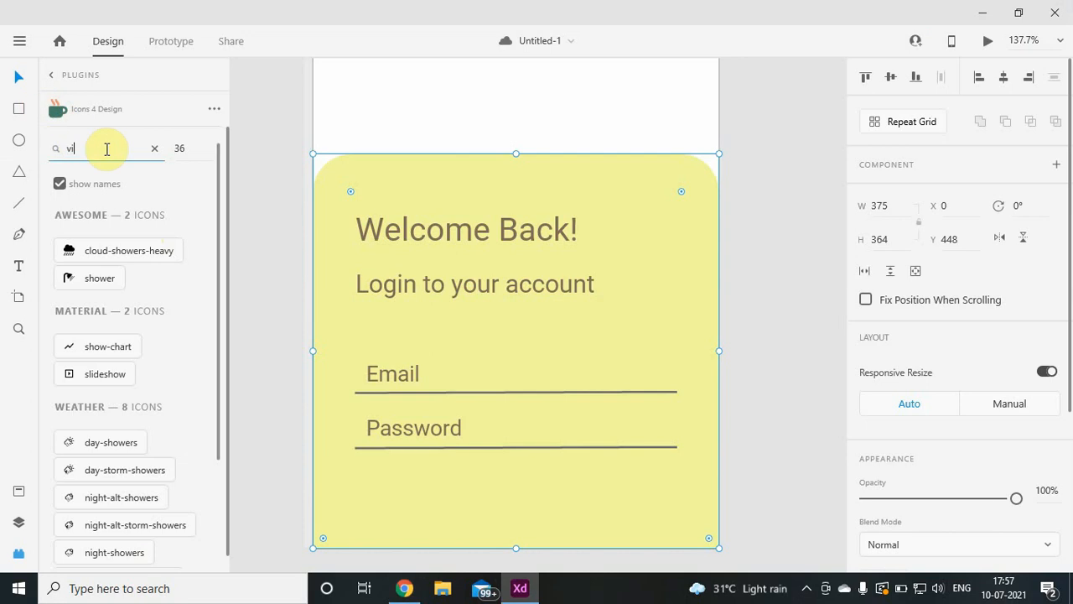
{"action": "type", "text": "sibility"}
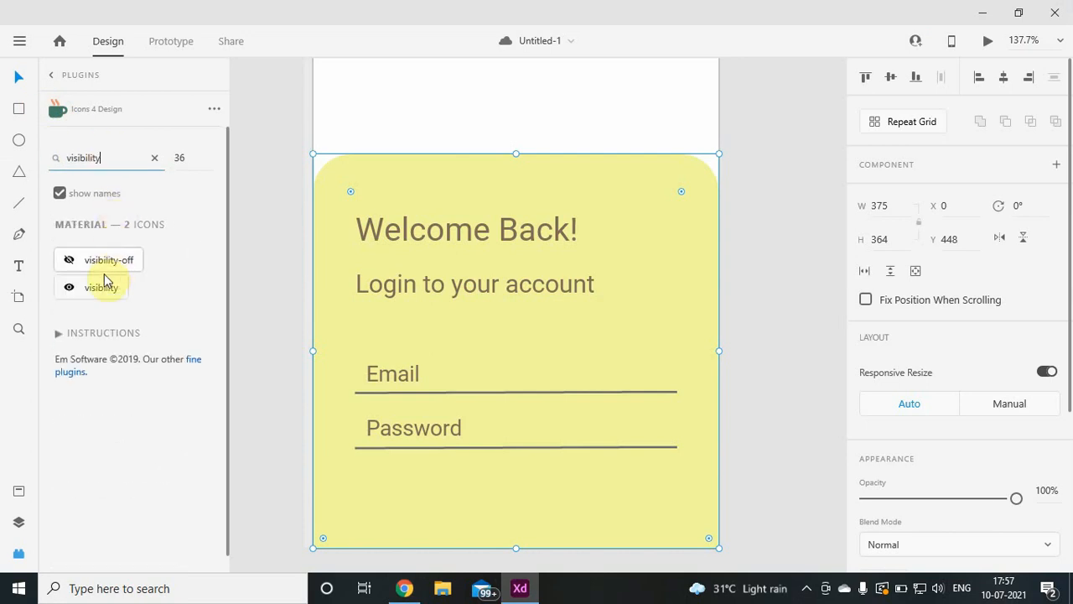
{"action": "left_click", "coordinate": [101, 289]}
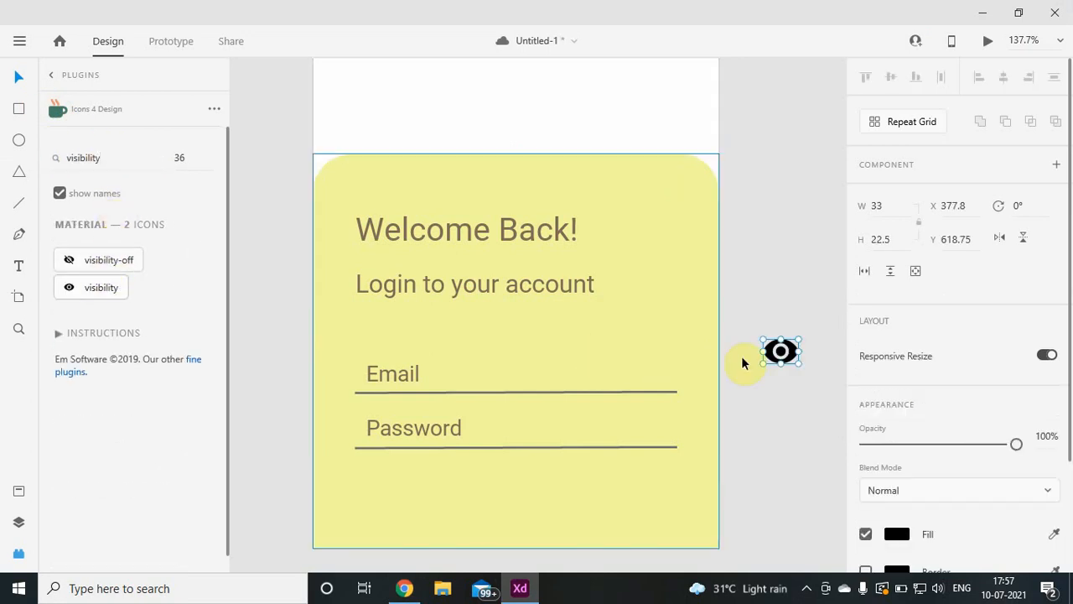
Scale down the eye icon and place it at the right end of the Password field, above its underline.
{"action": "left_click", "coordinate": [780, 354]}
{"action": "left_click_drag", "start_coordinate": [790, 361], "coordinate": [669, 434]}
{"action": "left_click", "coordinate": [702, 461]}
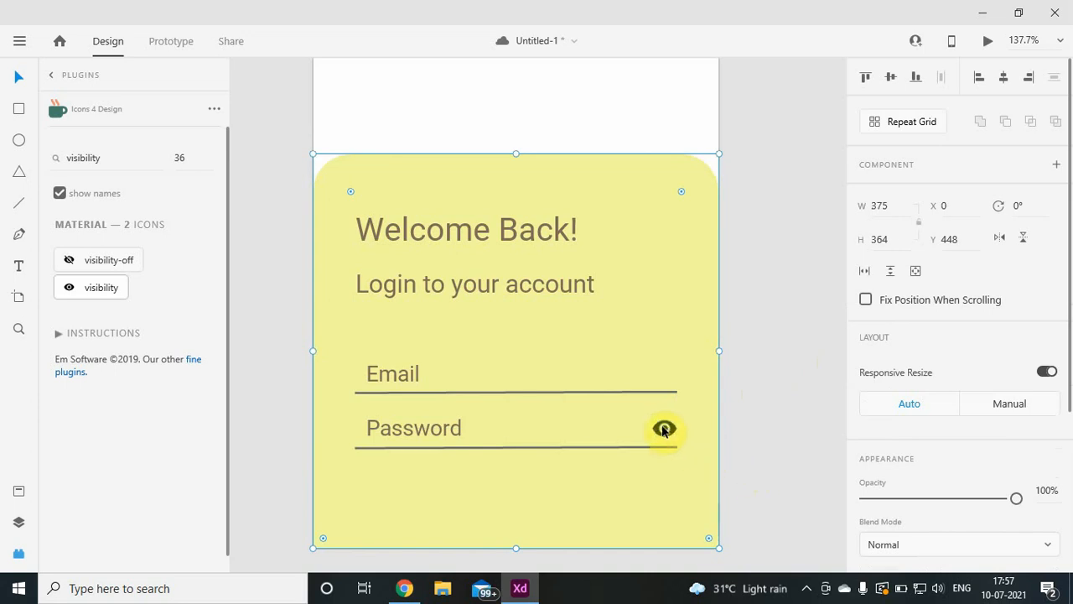
Reduce the opacity of the eye icon in the Password field.
{"action": "double_click", "coordinate": [669, 432]}
{"action": "scroll", "coordinate": [898, 465], "scroll_direction": "down", "scroll_amount": 3}
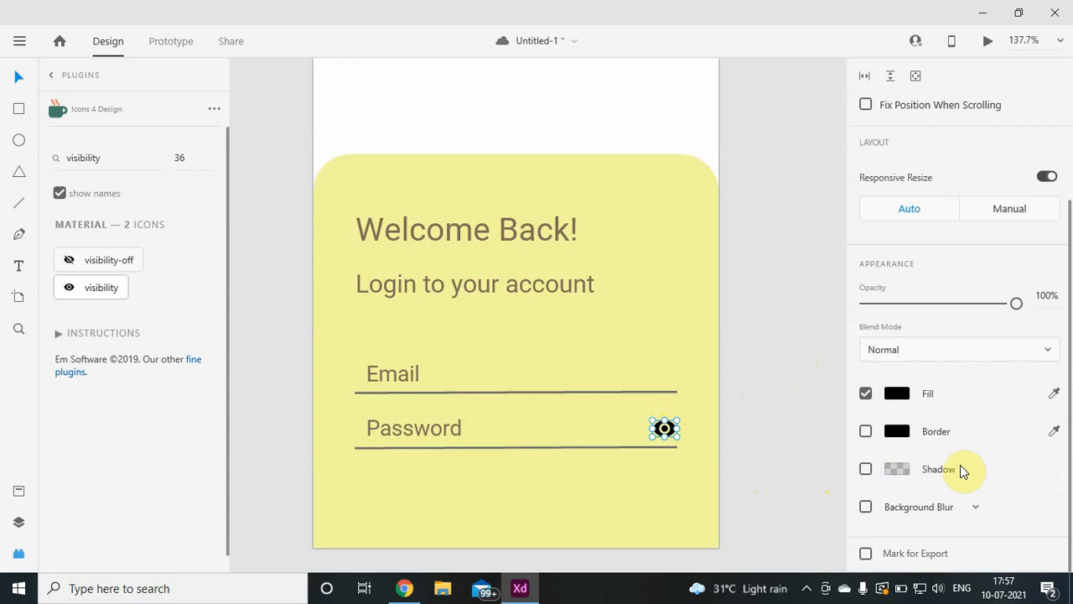
{"action": "left_click_drag", "start_coordinate": [1018, 309], "coordinate": [978, 305]}
{"action": "left_click", "coordinate": [789, 303]}
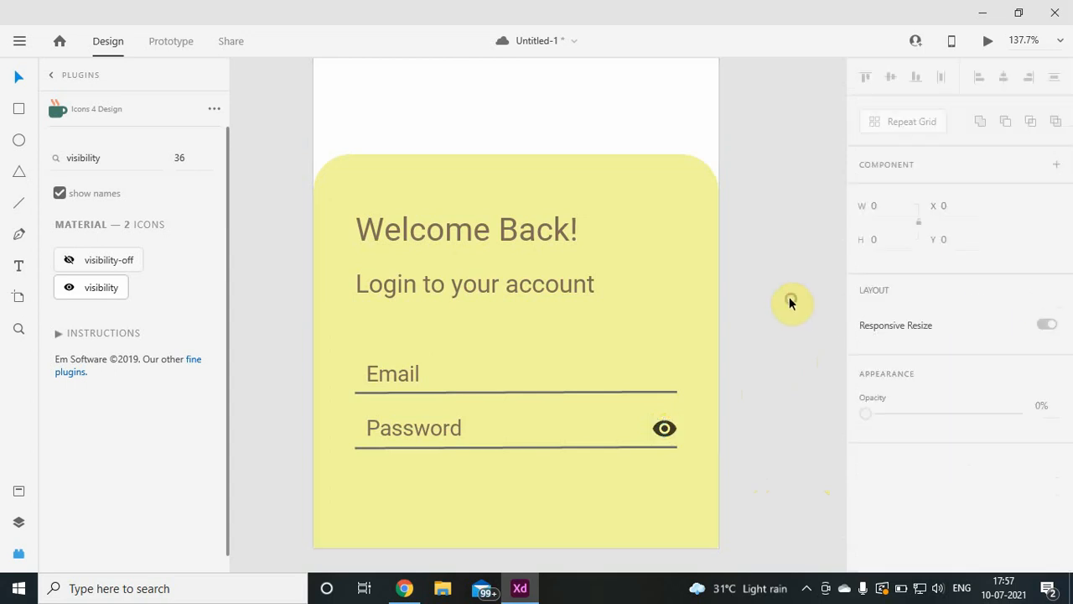
Switch to Chrome, close the Google search tab, check the reference login screen on UpLabs and return to Adobe XD.
{"action": "scroll", "coordinate": [789, 303], "scroll_direction": "down", "scroll_amount": 5}
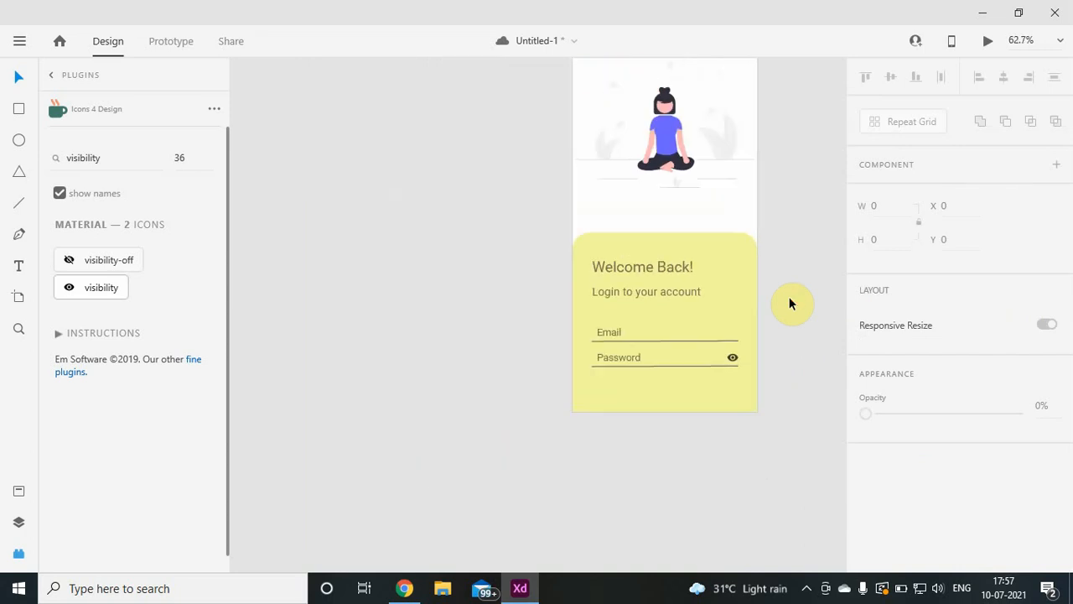
{"action": "scroll", "coordinate": [388, 255], "scroll_direction": "right", "scroll_amount": 5}
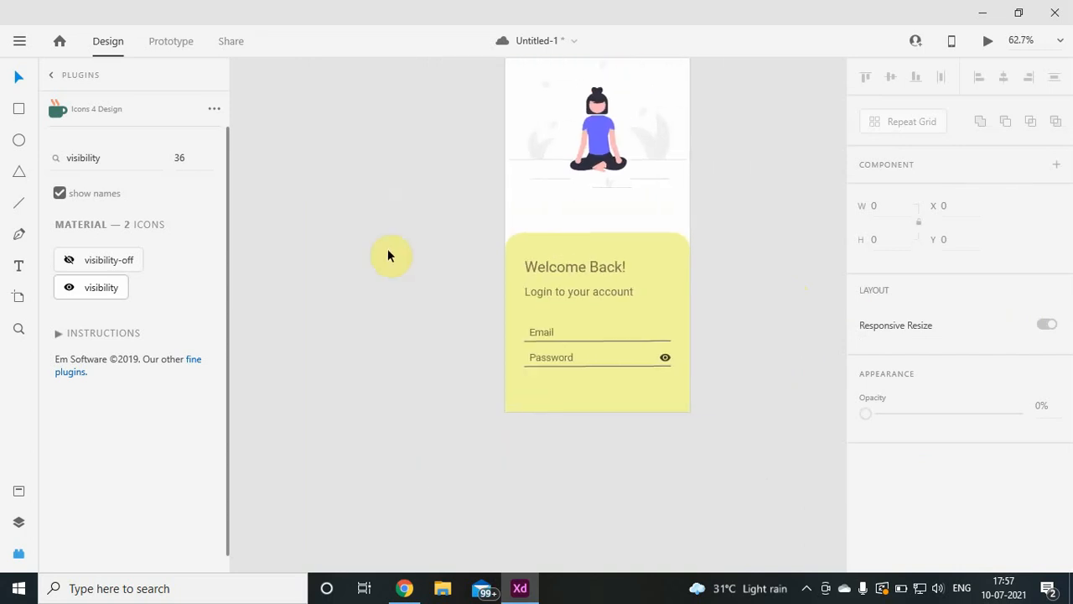
{"action": "scroll", "coordinate": [388, 255], "scroll_direction": "up", "scroll_amount": 1}
{"action": "scroll", "coordinate": [389, 255], "scroll_direction": "up", "scroll_amount": 1}
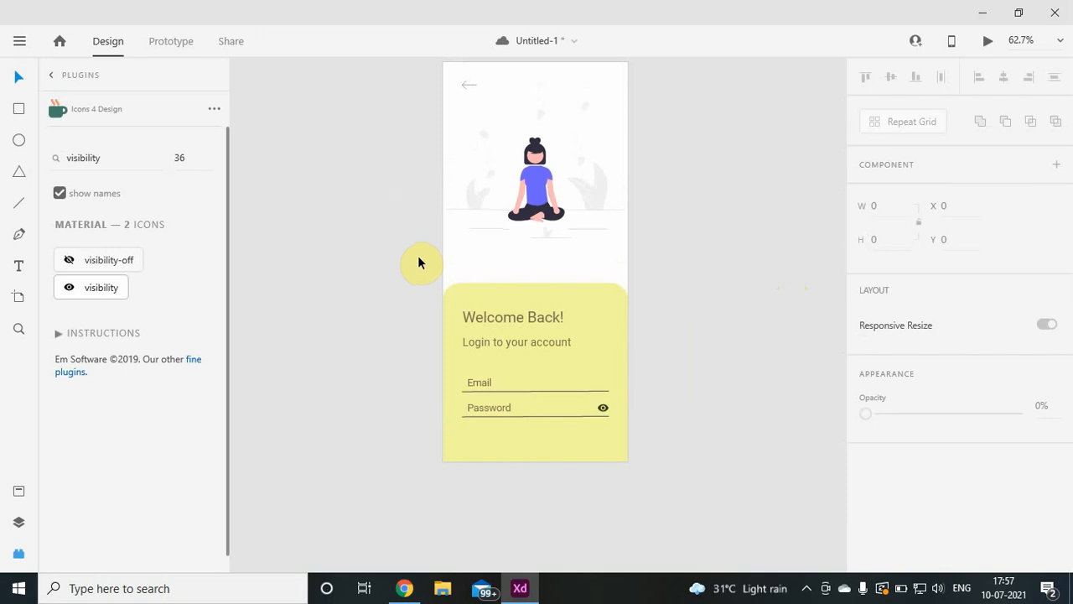
{"action": "left_click", "coordinate": [404, 588]}
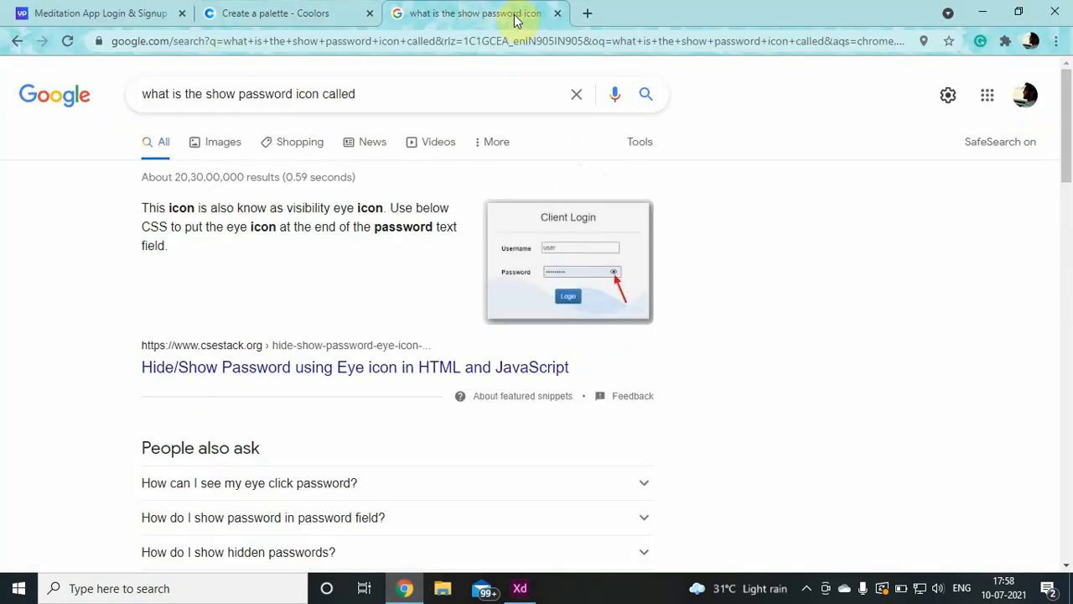
{"action": "left_click", "coordinate": [555, 15]}
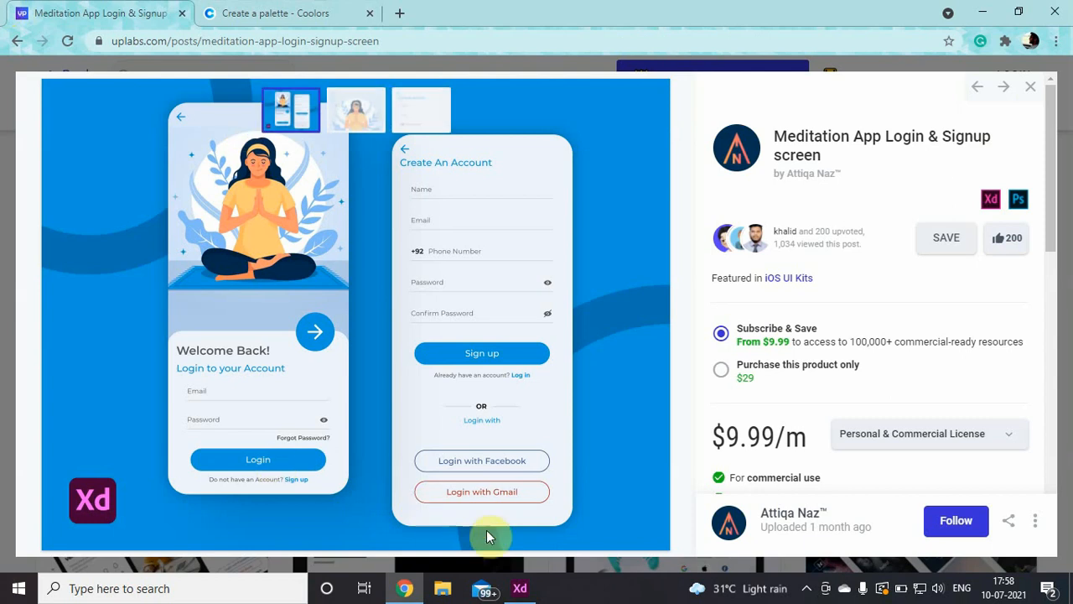
{"action": "left_click", "coordinate": [519, 584]}
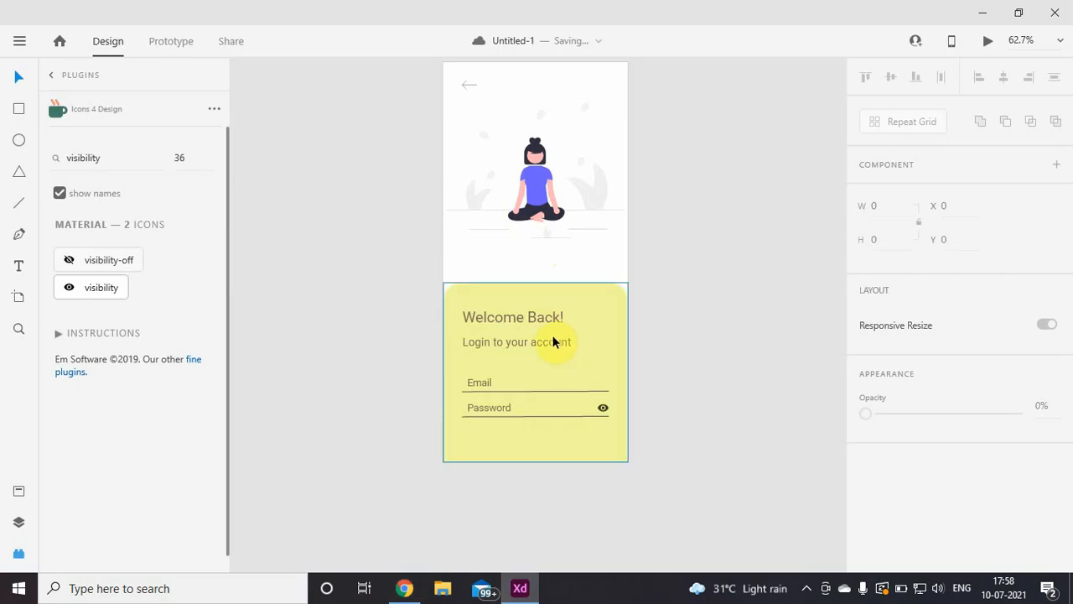
Extend the yellow login panel upward to a height of 406, keeping its bottom edge in place.
{"action": "left_click", "coordinate": [537, 292]}
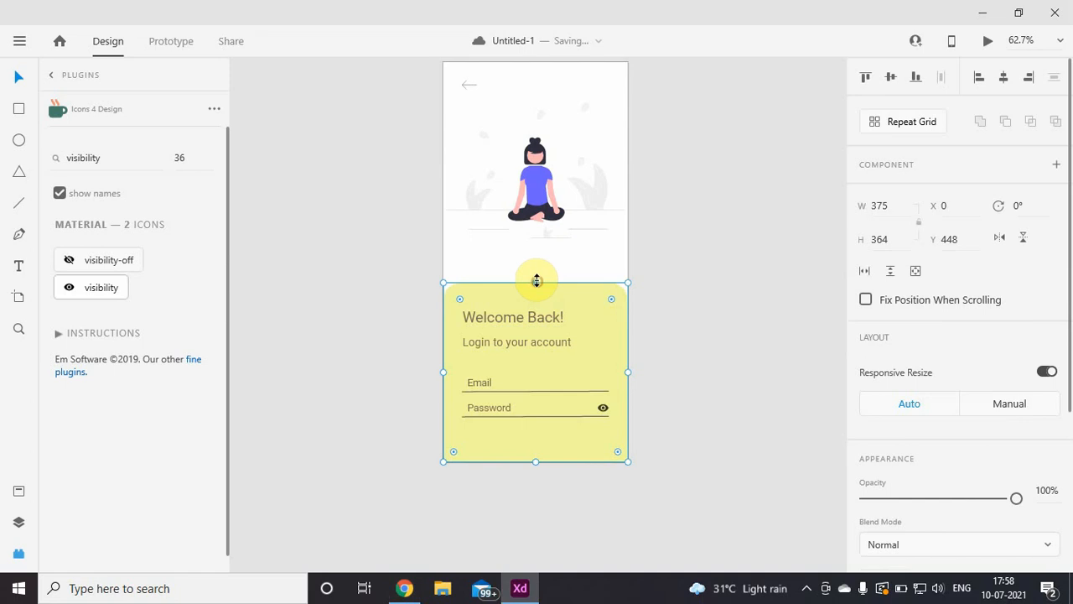
{"action": "left_click_drag", "start_coordinate": [537, 280], "coordinate": [531, 264]}
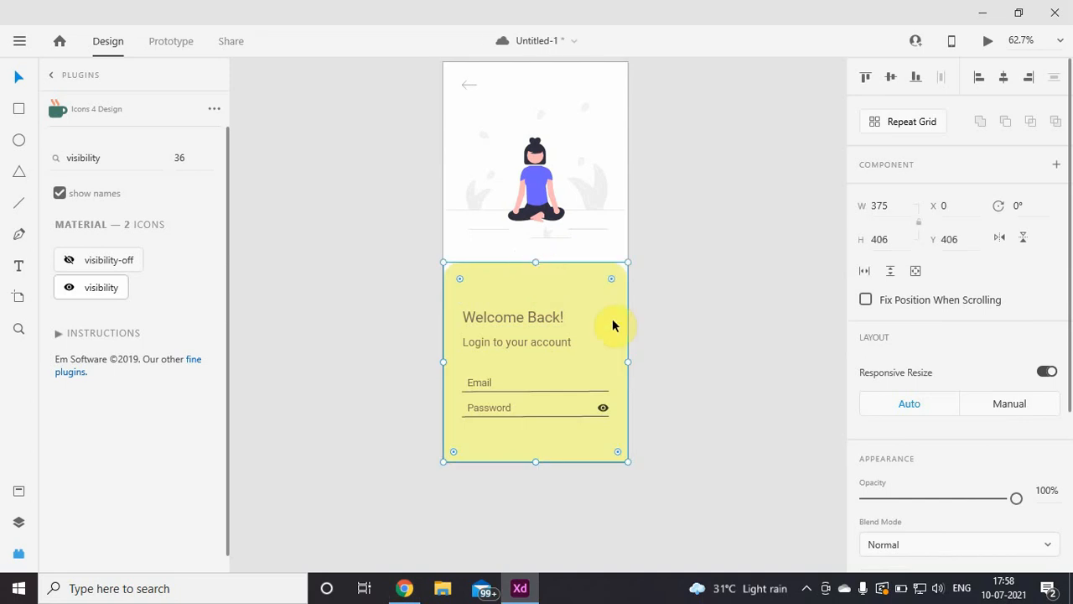
{"action": "left_click", "coordinate": [759, 400]}
{"action": "mouse_move", "coordinate": [578, 438]}
{"action": "left_mouse_down"}
{"action": "mouse_move", "coordinate": [538, 372]}
{"action": "mouse_move", "coordinate": [566, 421]}
{"action": "left_mouse_up"}
{"action": "key", "text": "ctrl+z"}
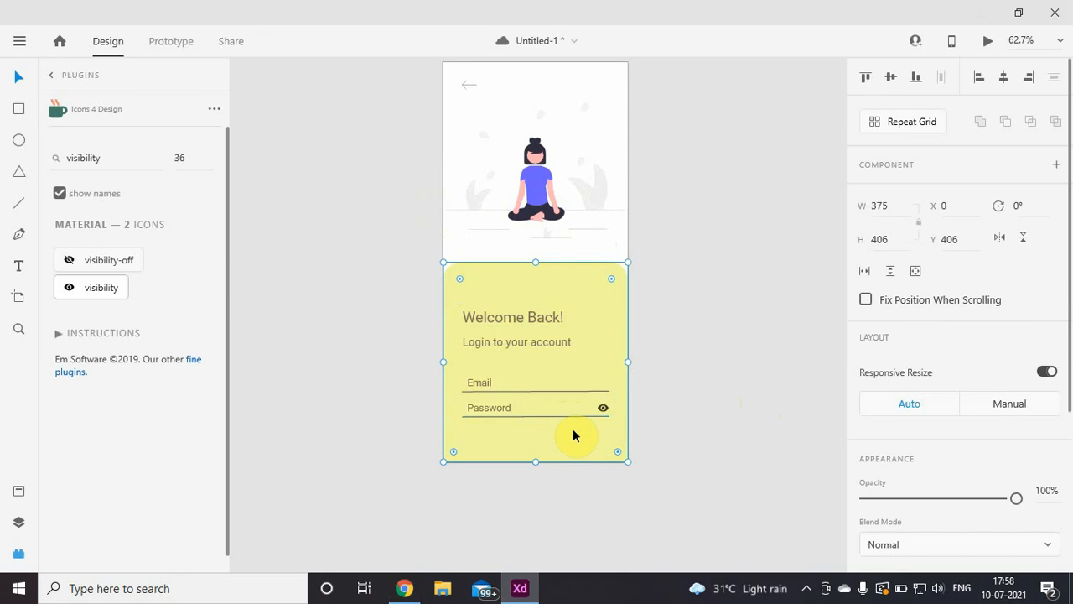
Move the welcome heading, login subtitle, Email and Password fields with their underlines, and the eye icon up together by 50 to Y 447.
{"action": "double_click", "coordinate": [555, 416]}
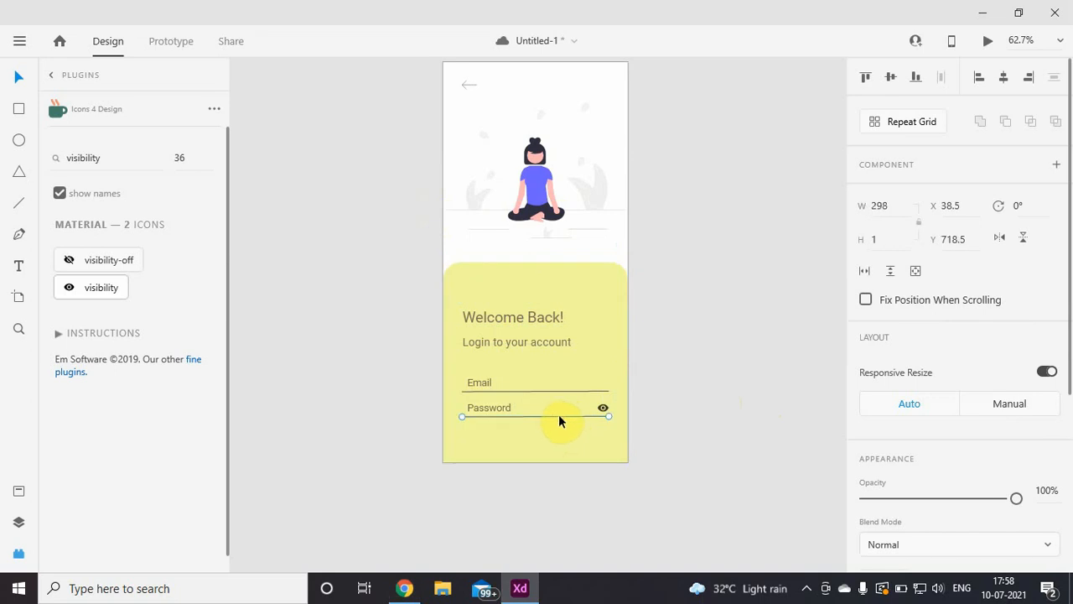
{"action": "left_click", "coordinate": [601, 407], "text": "shift"}
{"action": "left_click", "coordinate": [499, 408], "text": "shift"}
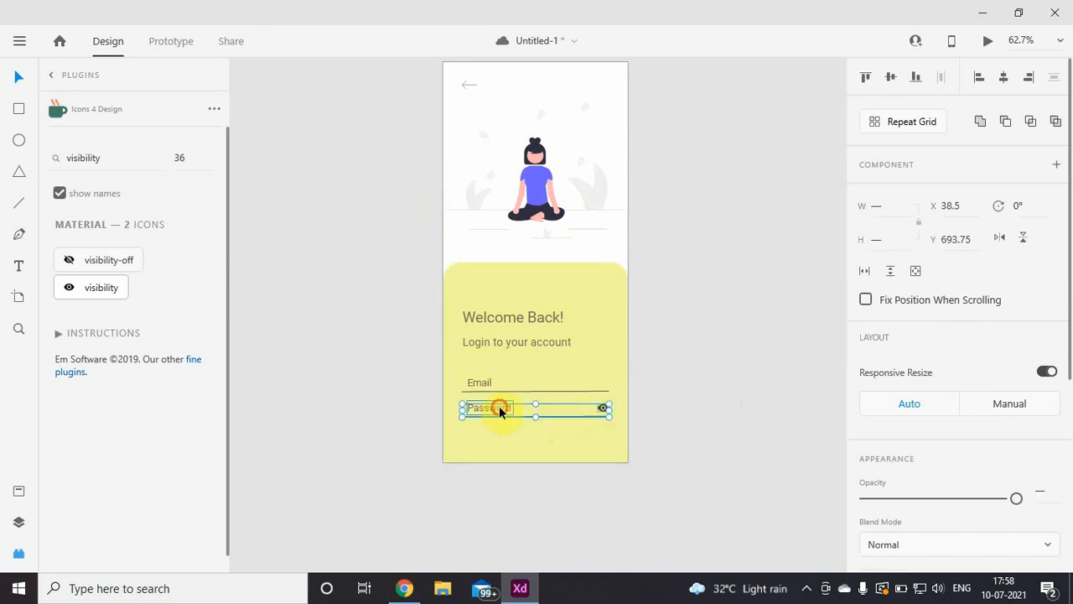
{"action": "left_click", "coordinate": [482, 385], "text": "shift"}
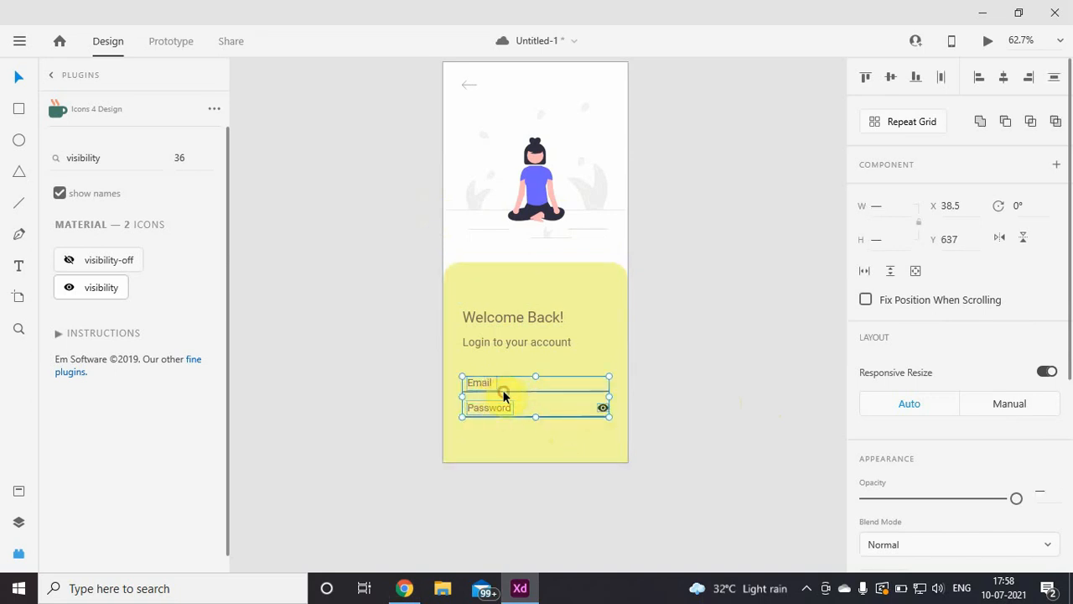
{"action": "left_click", "coordinate": [499, 343], "text": "shift"}
{"action": "left_click", "coordinate": [495, 321], "text": "shift"}
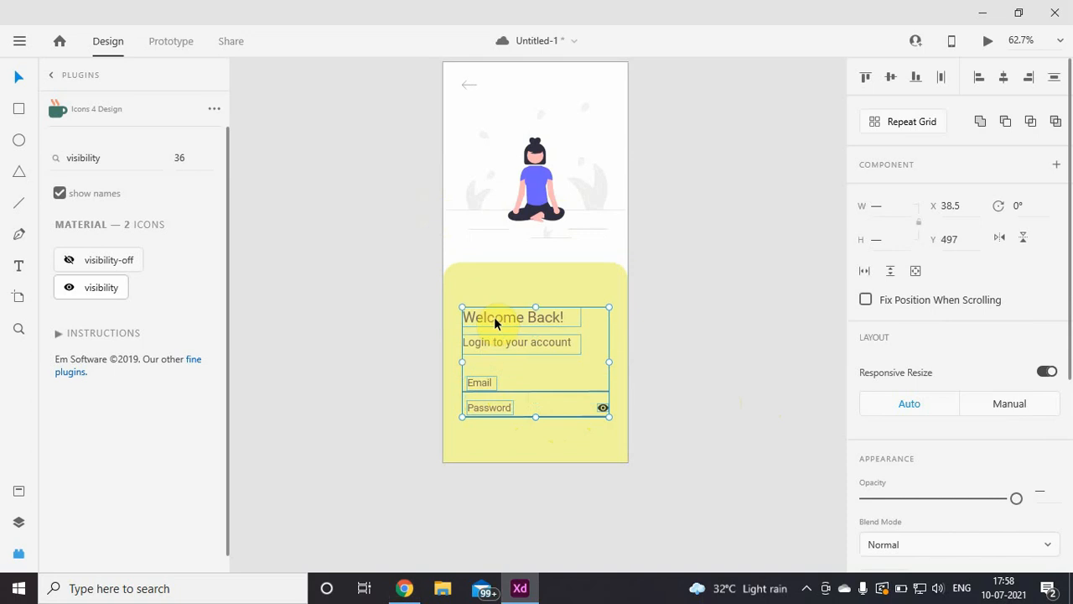
{"action": "key", "text": "shift+Up"}
{"action": "key", "text": "shift+Up"}
{"action": "key", "text": "shift+Up"}
{"action": "key", "text": "shift+Up"}
{"action": "key", "text": "shift+Up"}
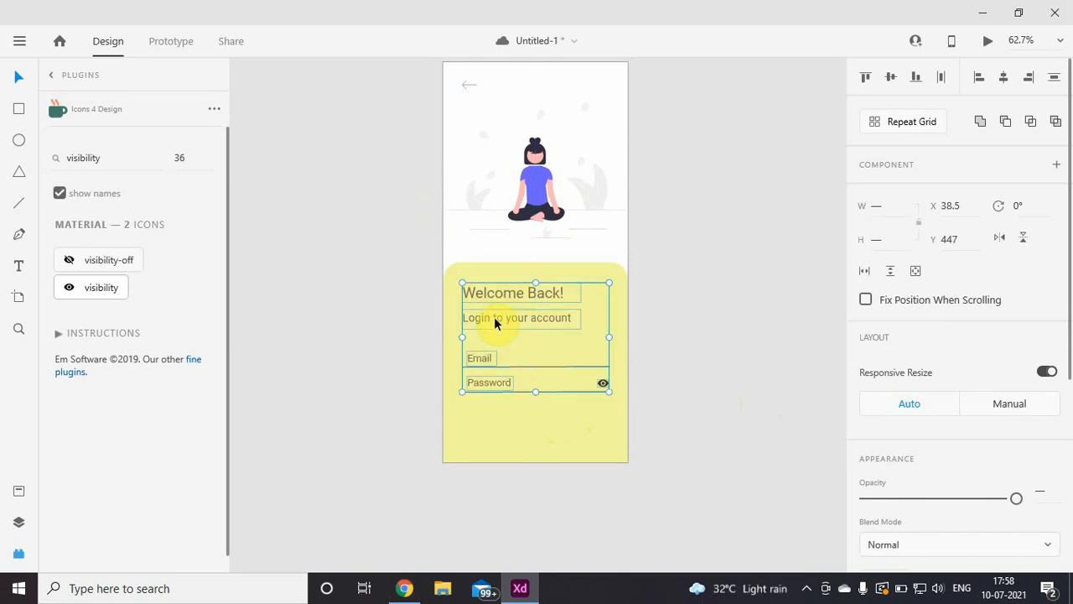
Switch to Chrome to check the reference login screen on UpLabs and return to Adobe XD.
{"action": "left_click", "coordinate": [678, 432]}
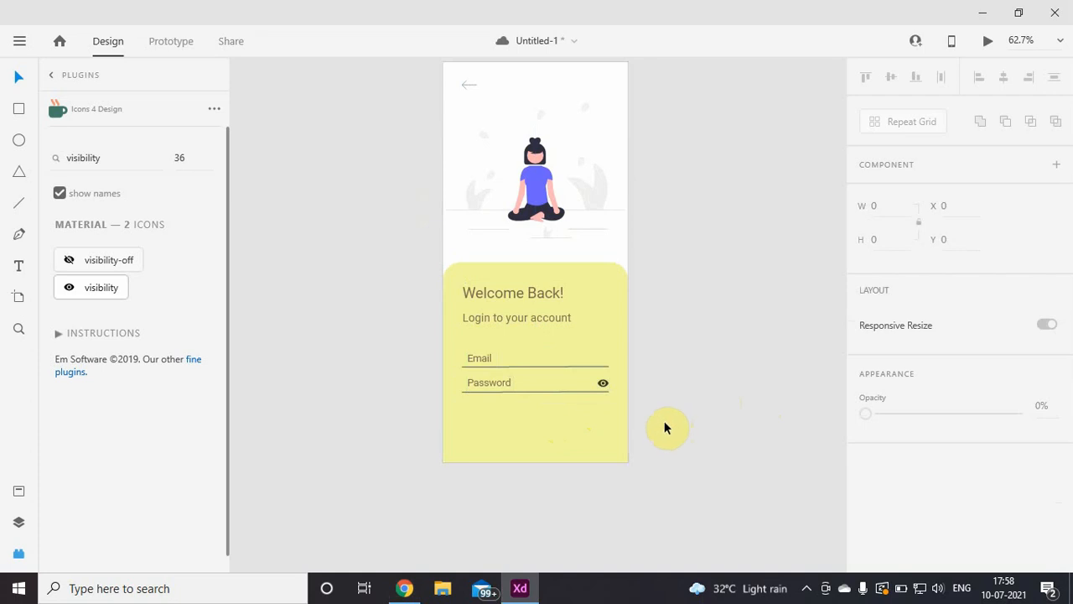
{"action": "left_click", "coordinate": [409, 589]}
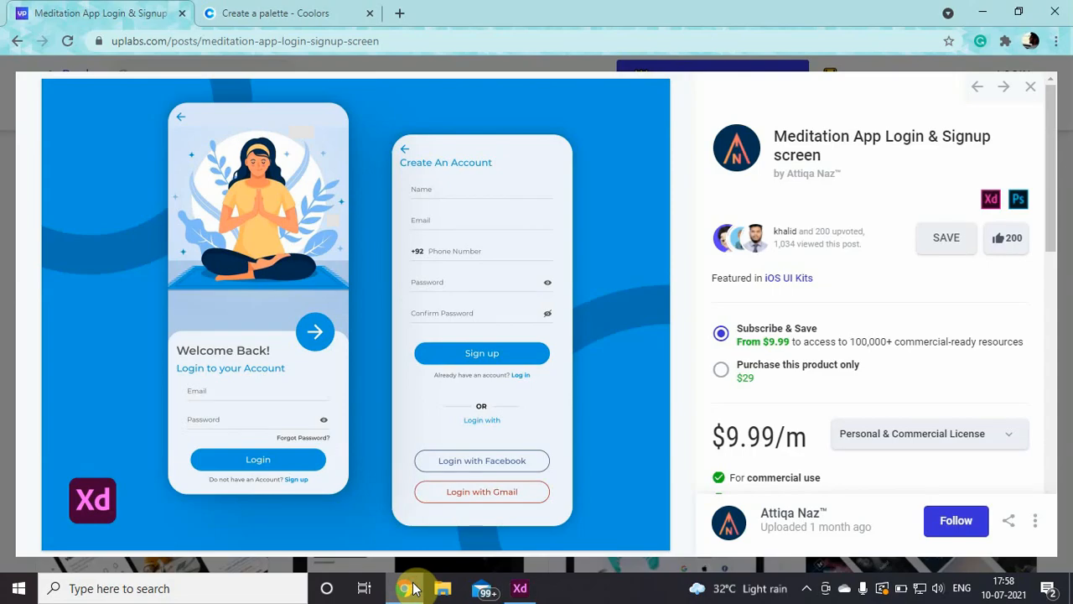
{"action": "left_click", "coordinate": [411, 589]}
Duplicate the Password label and move the copy below the password underline to X 249, Y 687.
{"action": "double_click", "coordinate": [479, 383]}
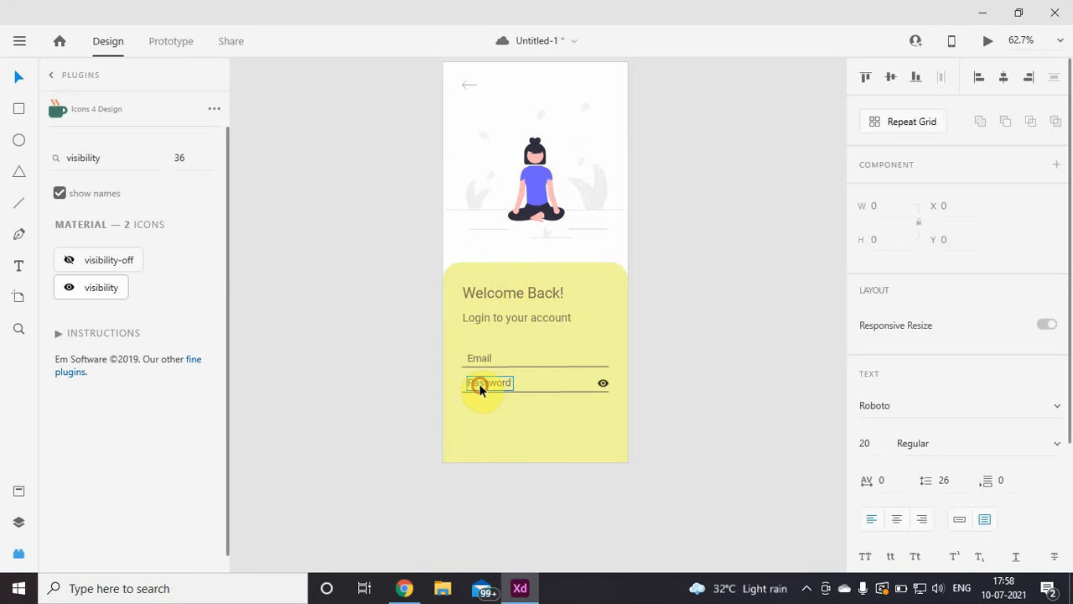
{"action": "left_click", "coordinate": [505, 411]}
{"action": "key", "text": "ctrl+v"}
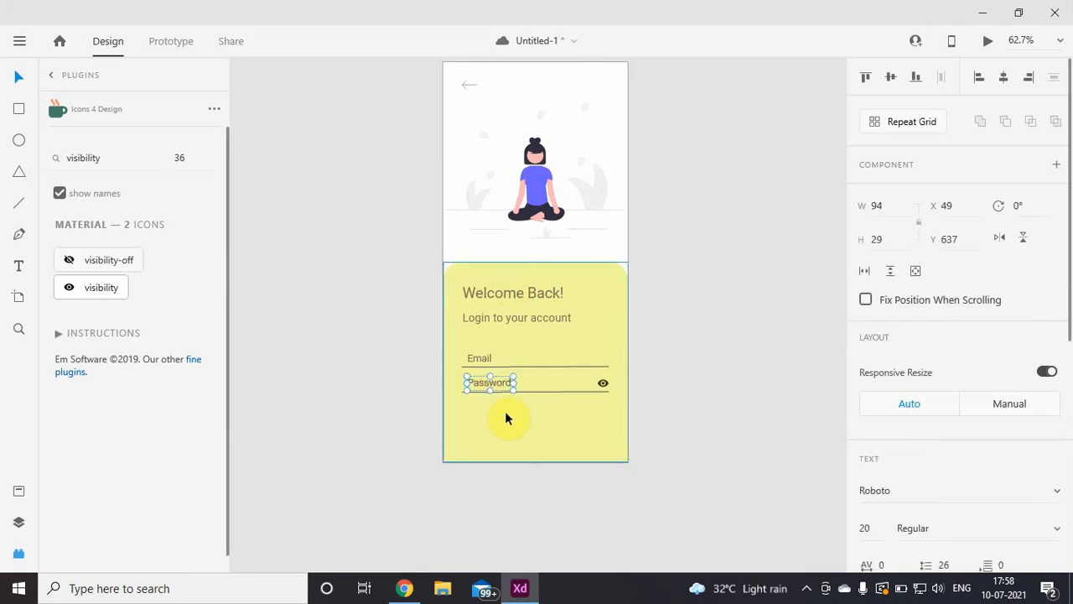
{"action": "key", "text": "shift+Down"}
{"action": "key", "text": "shift+Down"}
{"action": "key", "text": "shift+Down"}
{"action": "key", "text": "shift+Down"}
{"action": "key", "text": "shift+Down"}
{"action": "key", "text": "shift+Right"}
{"action": "key", "text": "shift+Right"}
{"action": "key", "text": "shift+Right"}
{"action": "key", "text": "shift+Right"}
{"action": "key", "text": "shift+Right"}
{"action": "key", "text": "shift+Right"}
{"action": "key", "text": "shift+Right"}
{"action": "key", "text": "shift+Right"}
{"action": "key", "text": "shift+Right"}
{"action": "key", "text": "shift+Right"}
{"action": "key", "text": "shift+Right"}
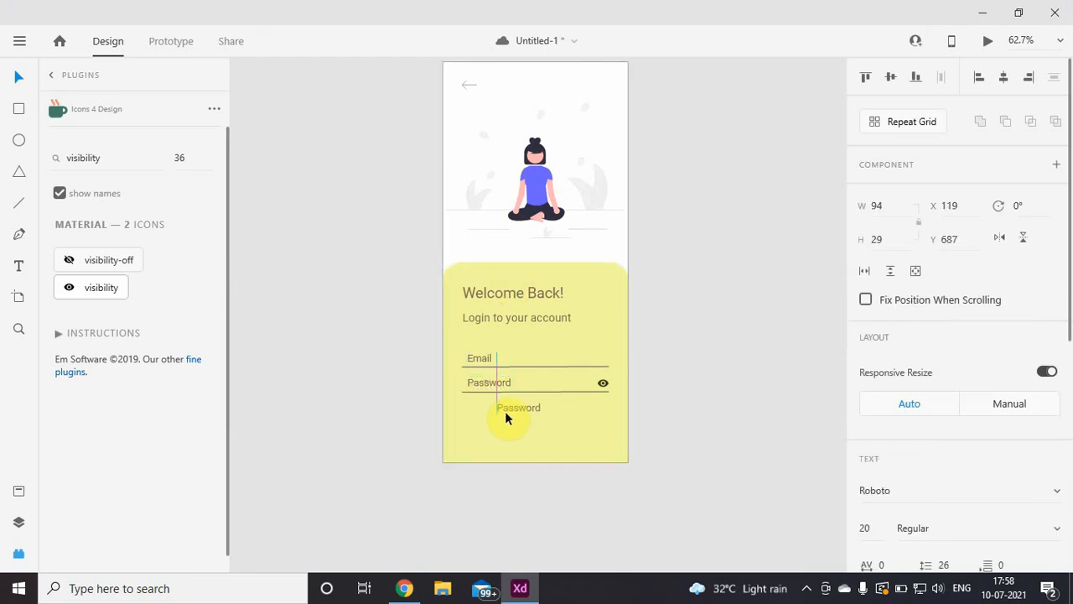
{"action": "key", "text": "shift+Right"}
{"action": "key", "text": "shift+Right"}
{"action": "key", "text": "shift+Right"}
{"action": "key", "text": "shift+Right"}
{"action": "key", "text": "shift+Right"}
{"action": "key", "text": "shift+Right"}
{"action": "key", "text": "shift+Right"}
{"action": "key", "text": "shift+Right"}
{"action": "key", "text": "shift+Right"}
Change the copied label's text to "Forgot Password?" at font size 17 and widen its text box to about 141 so it fits on one line.
{"action": "double_click", "coordinate": [571, 406]}
{"action": "type", "text": "F"}
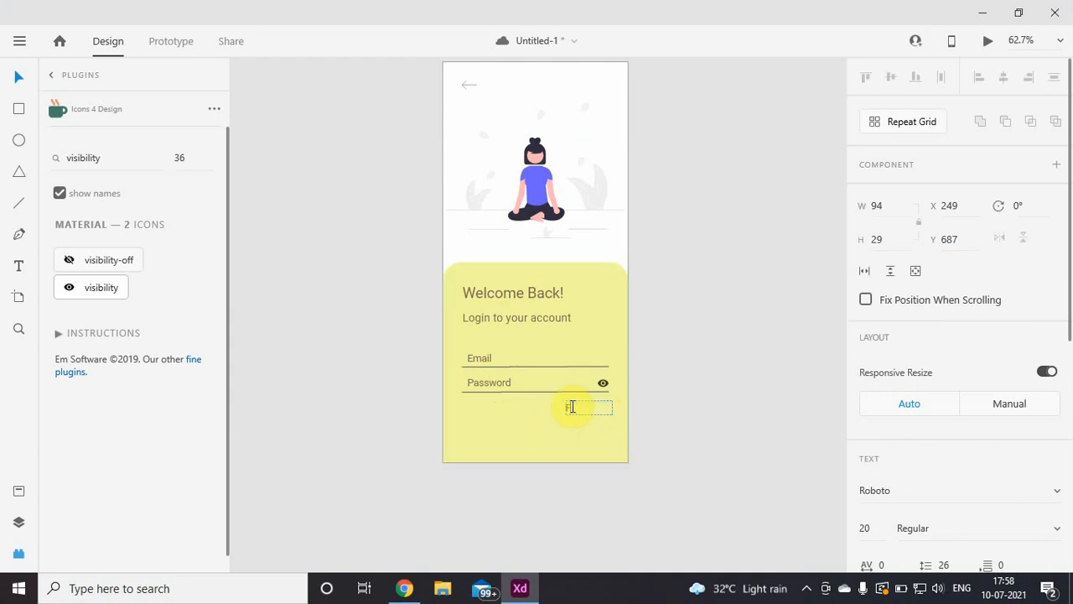
{"action": "type", "text": "orgot Pass"}
{"action": "key", "text": "ctrl+a"}
{"action": "key", "text": "ctrl+shift+comma"}
{"action": "key", "text": "ctrl+shift+comma"}
{"action": "key", "text": "ctrl+shift+comma"}
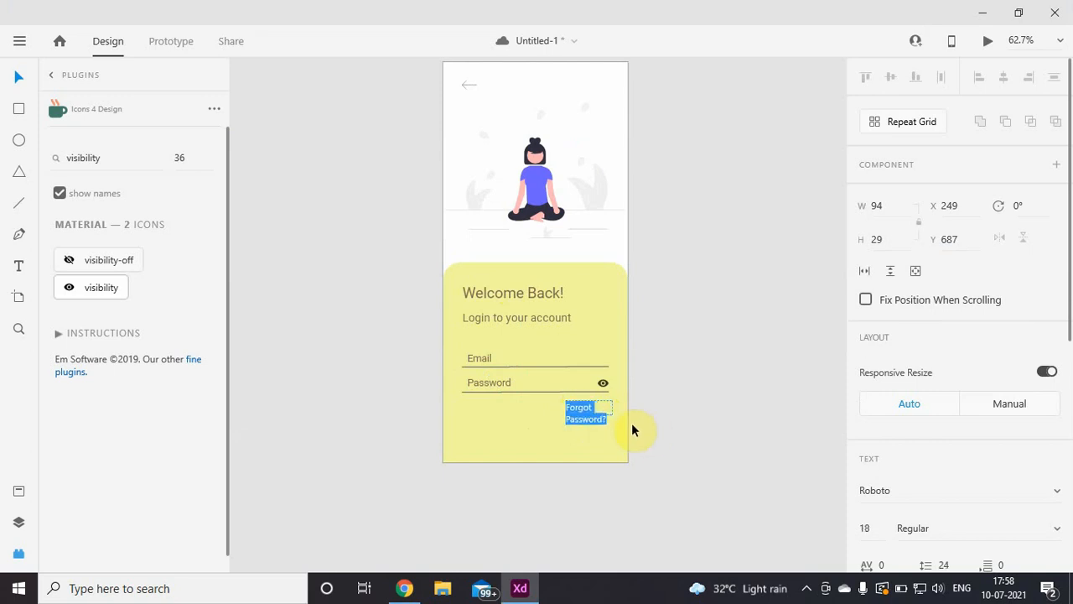
{"action": "key", "text": "Escape"}
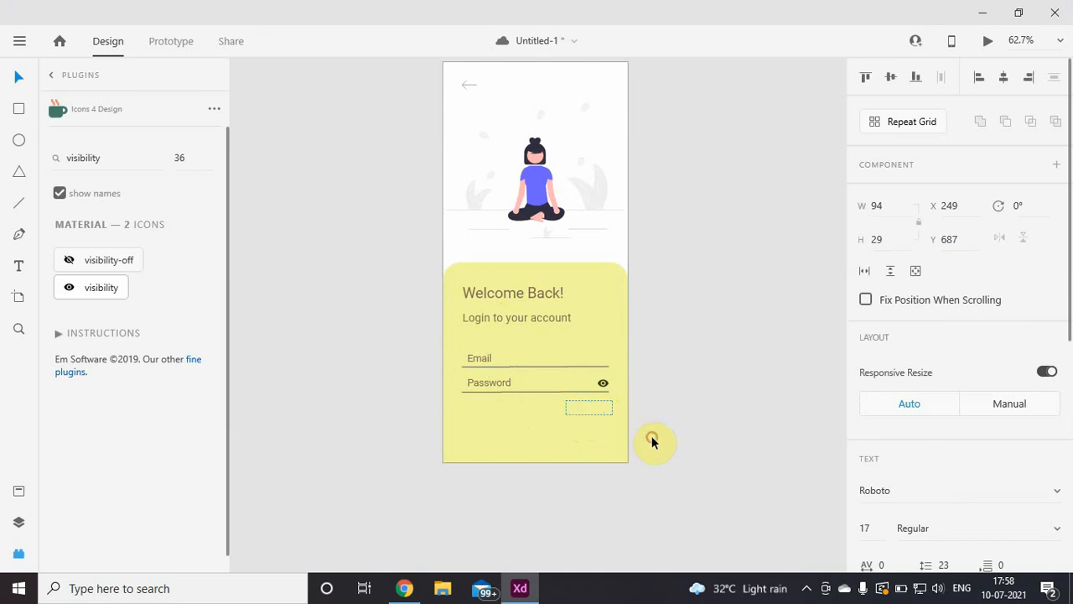
{"action": "mouse_move", "coordinate": [563, 408]}
{"action": "left_mouse_down"}
{"action": "mouse_move", "coordinate": [514, 407]}
{"action": "mouse_move", "coordinate": [544, 407]}
{"action": "left_mouse_up"}
{"action": "left_click", "coordinate": [698, 426]}
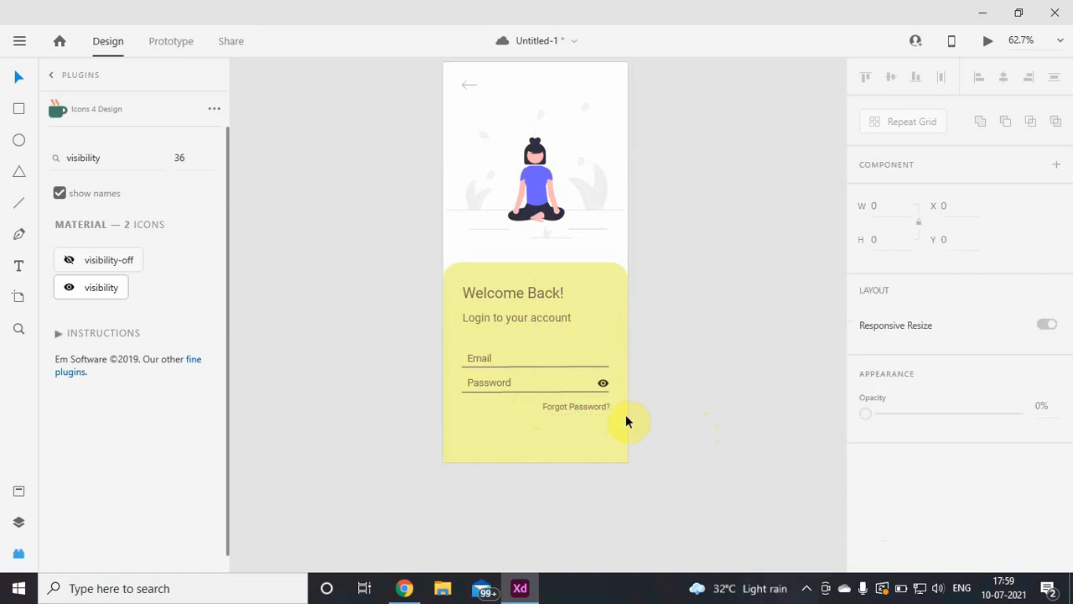
Recolour the "Forgot Password?" text to a very dark brown, starting from the saved brown swatch.
{"action": "left_click", "coordinate": [587, 406]}
{"action": "scroll", "coordinate": [993, 489], "scroll_direction": "down", "scroll_amount": 5}
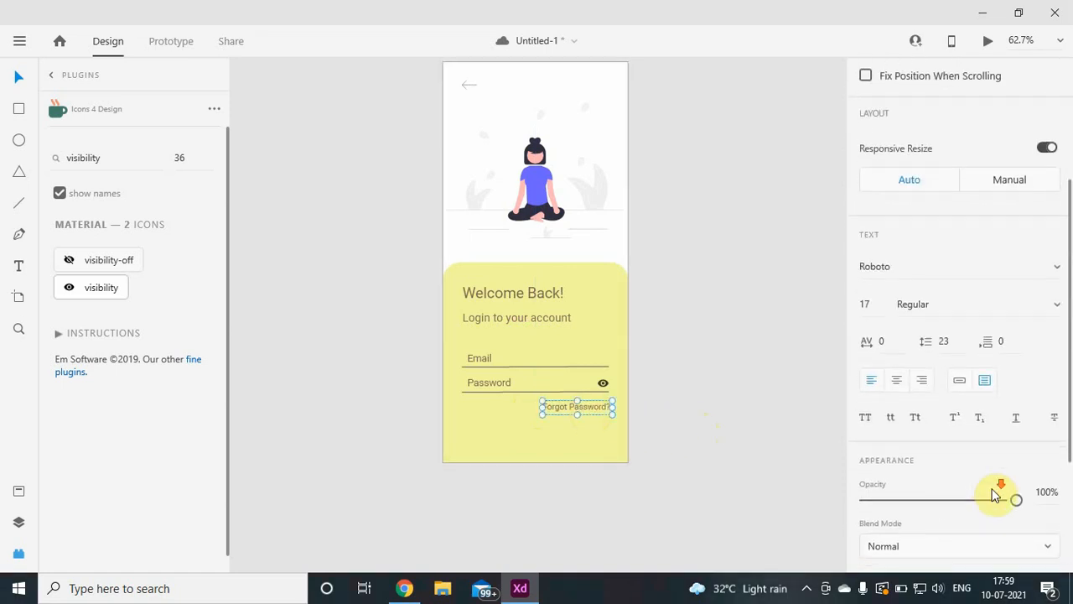
{"action": "left_click", "coordinate": [896, 507]}
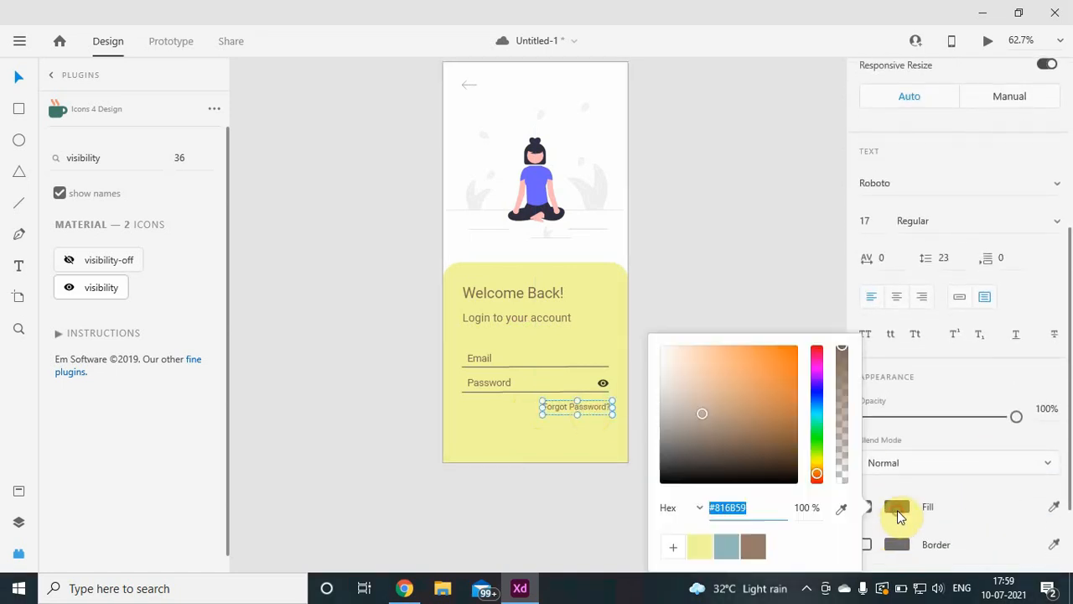
{"action": "mouse_move", "coordinate": [706, 423]}
{"action": "left_mouse_down"}
{"action": "mouse_move", "coordinate": [712, 436]}
{"action": "mouse_move", "coordinate": [710, 426]}
{"action": "left_mouse_up"}
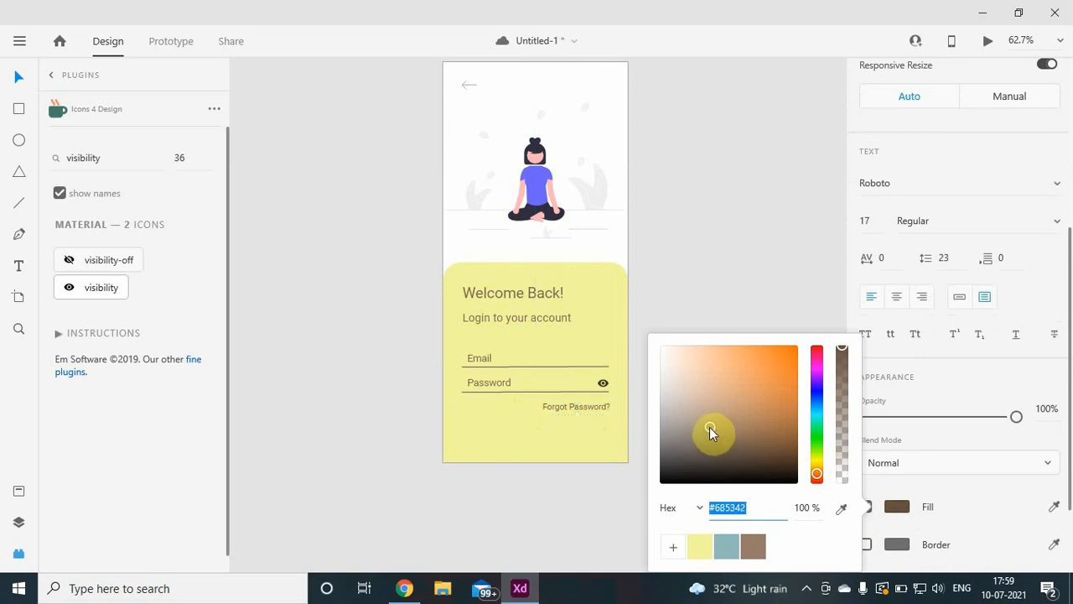
{"action": "left_click", "coordinate": [727, 546]}
{"action": "left_click", "coordinate": [755, 547]}
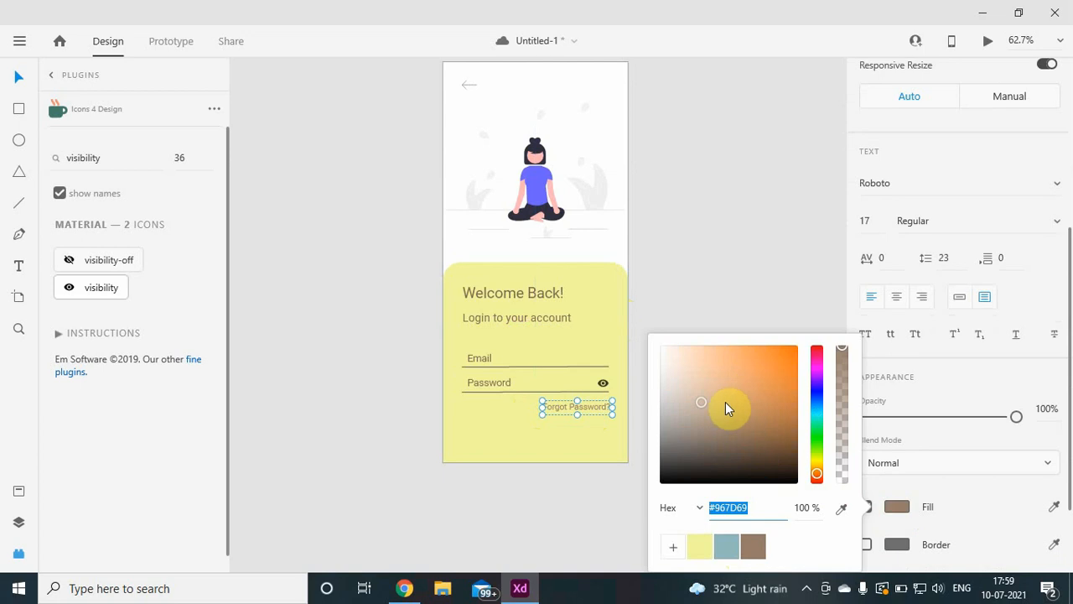
{"action": "left_click_drag", "start_coordinate": [703, 409], "coordinate": [808, 439]}
{"action": "left_click", "coordinate": [725, 257]}
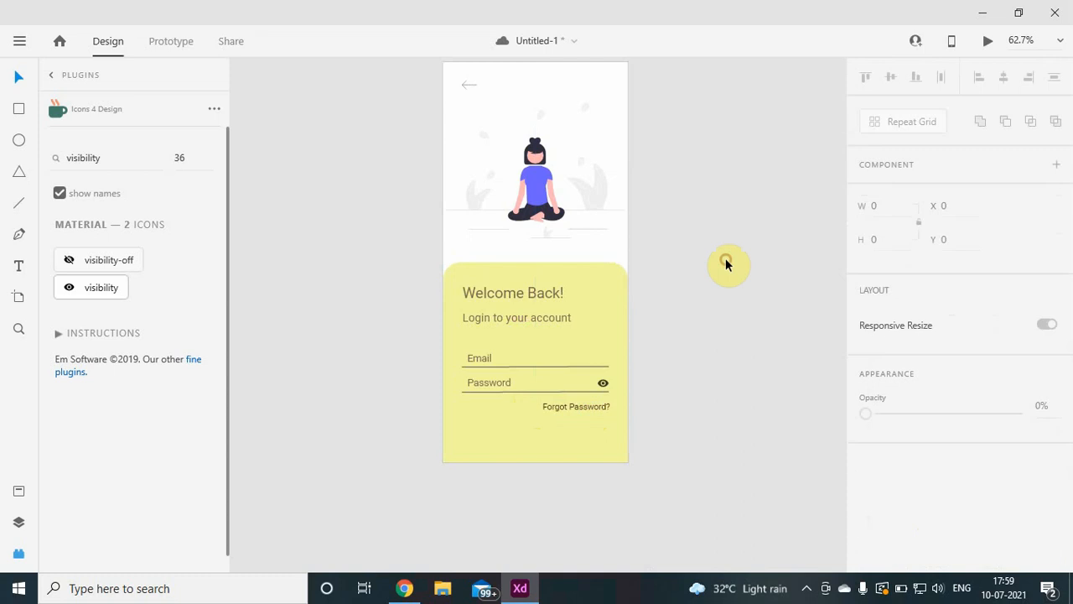
Nudge the "Forgot Password?" text up to Y 682, closer to the password underline.
{"action": "scroll", "coordinate": [725, 258], "scroll_direction": "down", "scroll_amount": 1}
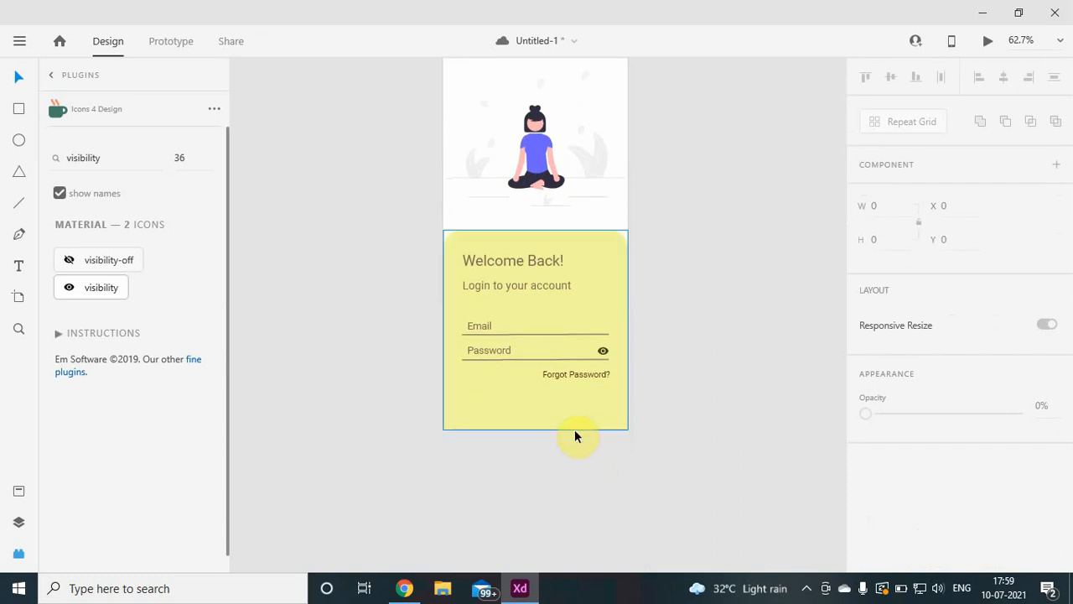
{"action": "left_click", "coordinate": [571, 374]}
{"action": "key", "text": "Up"}
{"action": "key", "text": "Up"}
{"action": "key", "text": "Up"}
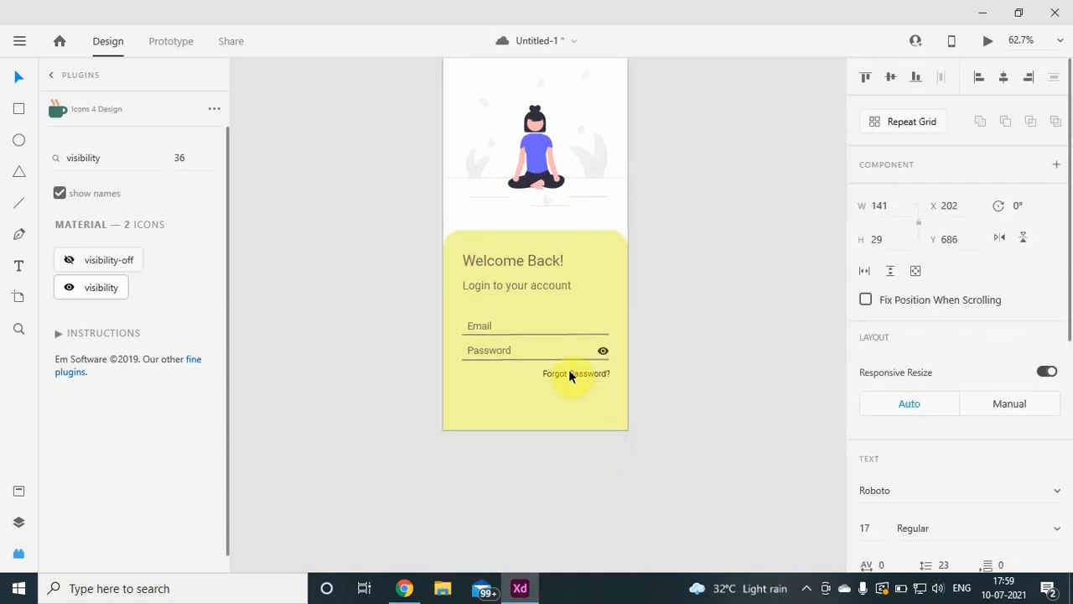
{"action": "key", "text": "Up"}
{"action": "key", "text": "Up"}
{"action": "key", "text": "Up"}
{"action": "key", "text": "Down"}
{"action": "left_click", "coordinate": [830, 401]}
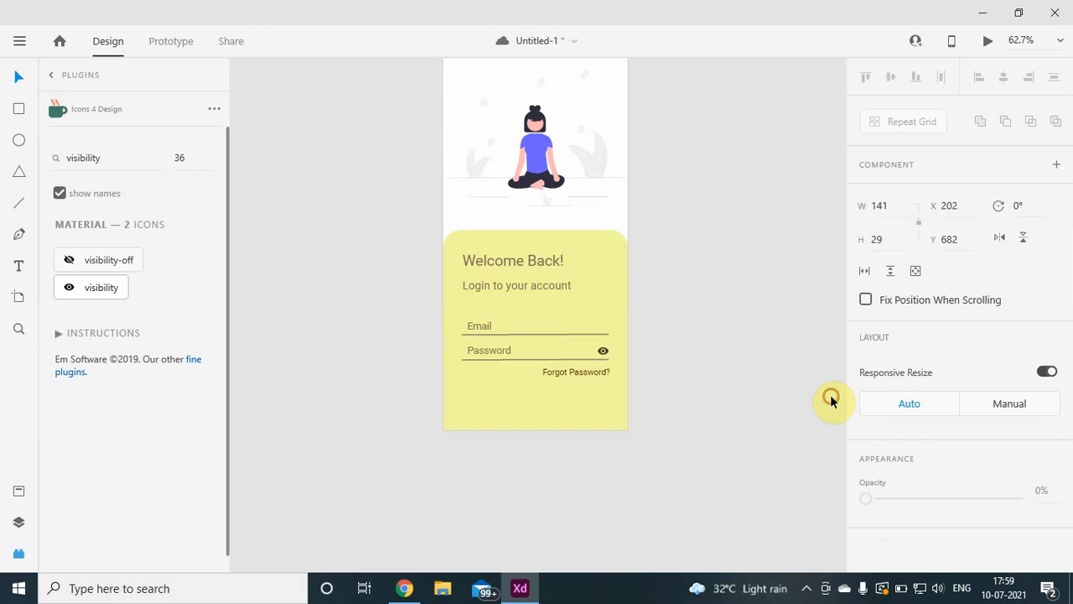
Check the reference design in Chrome, return to Adobe XD and draw a button rectangle about 269 by 54 below "Forgot Password?".
{"action": "left_click", "coordinate": [404, 588]}
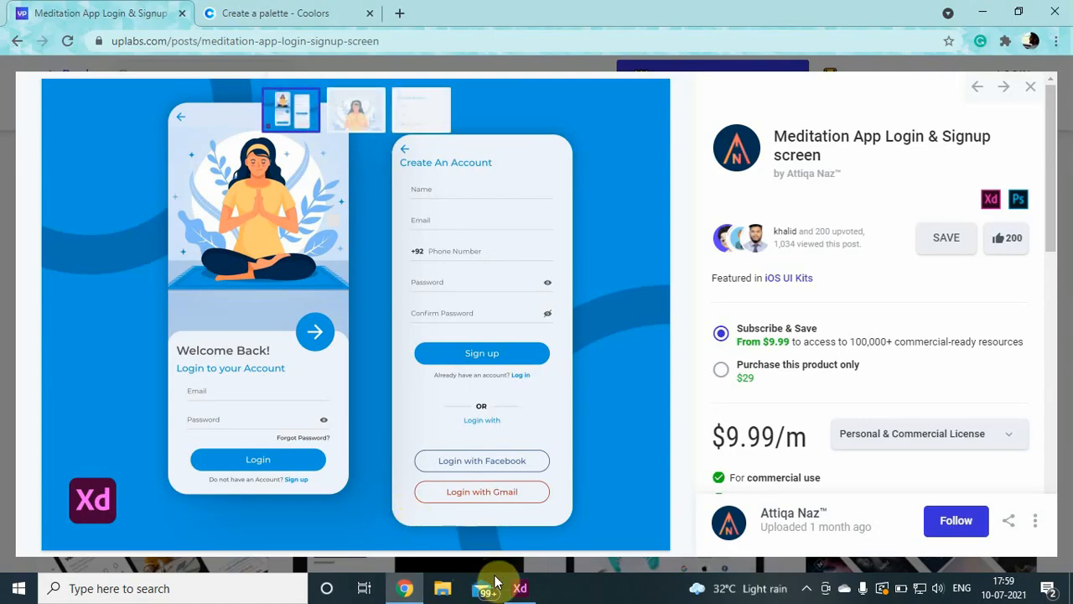
{"action": "left_click", "coordinate": [519, 587]}
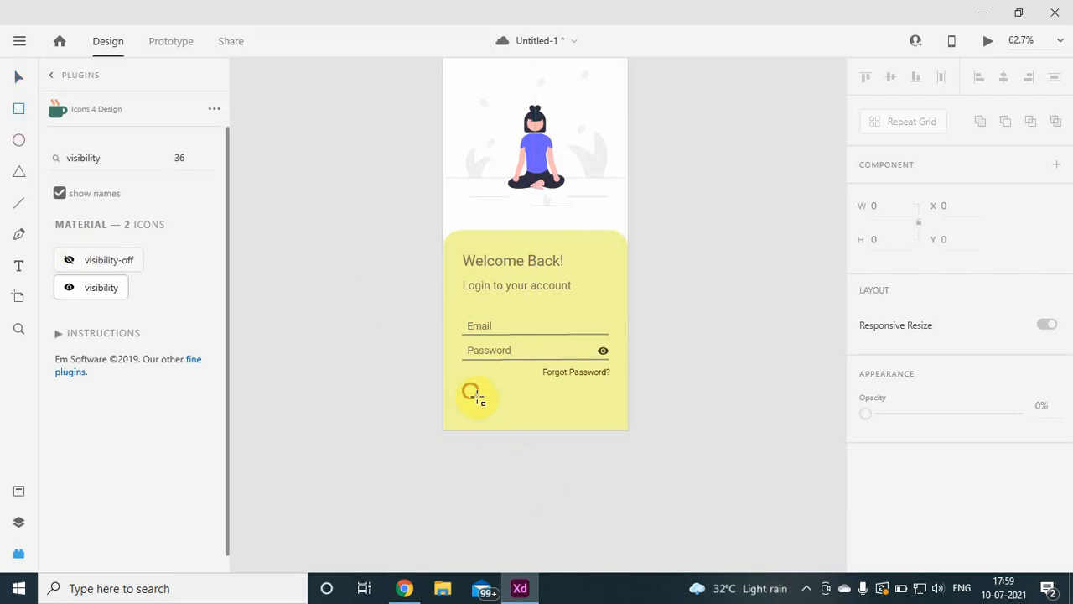
{"action": "left_click_drag", "start_coordinate": [472, 393], "coordinate": [603, 417]}
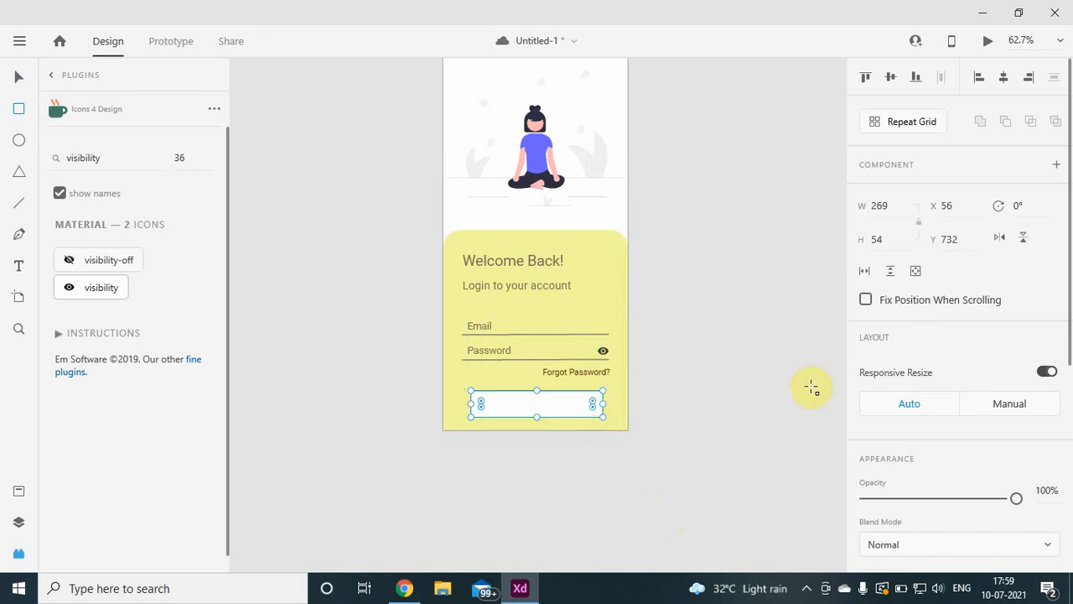
Remove the button rectangle's border and fill it with a deep saturated brown, starting from the saved brown swatch.
{"action": "scroll", "coordinate": [964, 339], "scroll_direction": "down", "scroll_amount": 3}
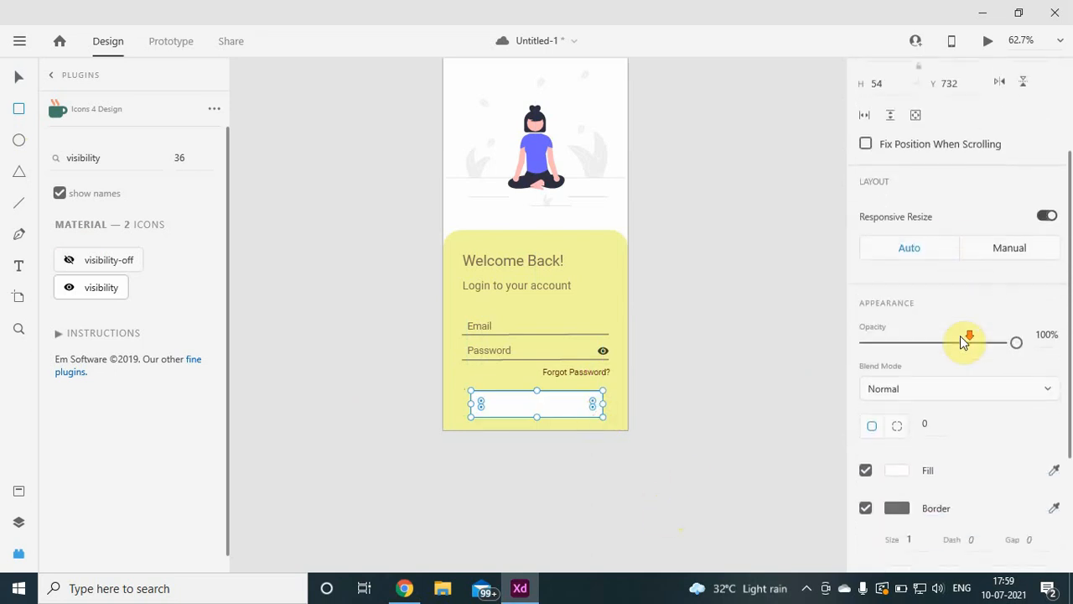
{"action": "scroll", "coordinate": [965, 340], "scroll_direction": "down", "scroll_amount": 1}
{"action": "left_click", "coordinate": [897, 494]}
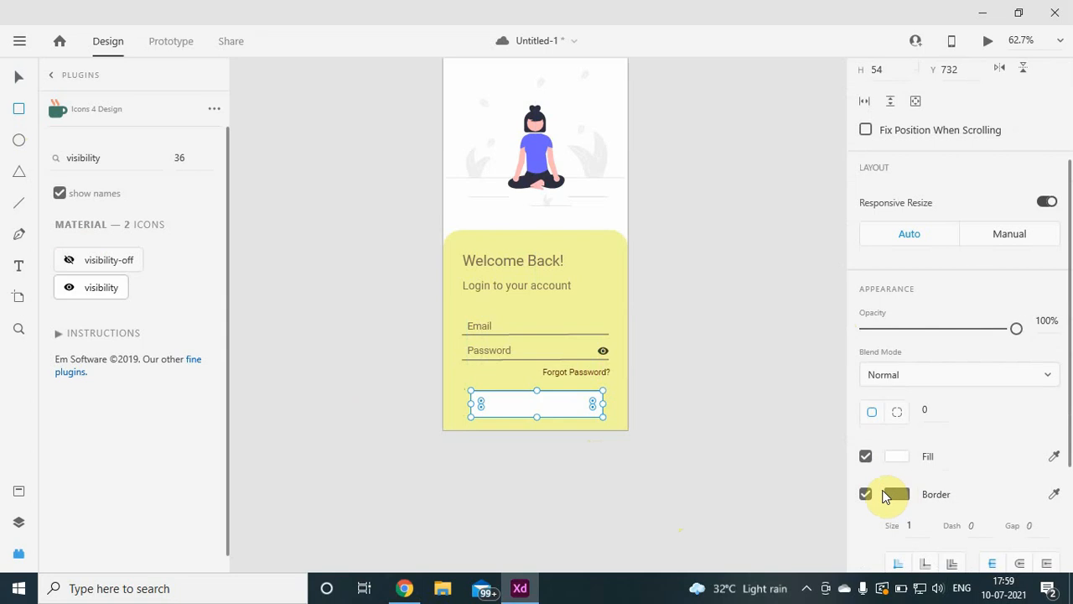
{"action": "left_click", "coordinate": [866, 494]}
{"action": "left_click", "coordinate": [893, 460]}
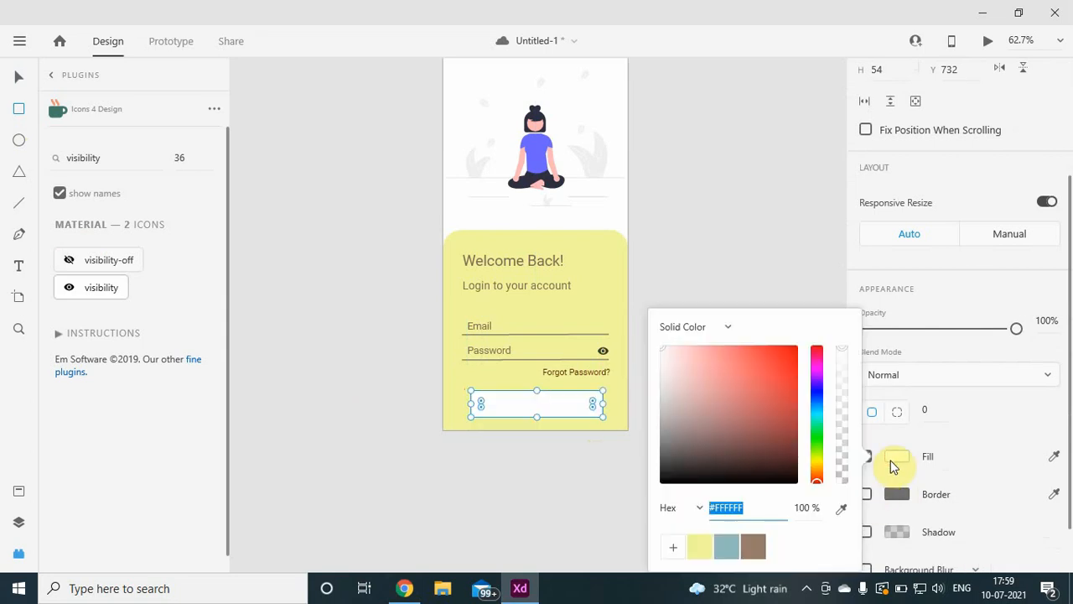
{"action": "left_click", "coordinate": [726, 548]}
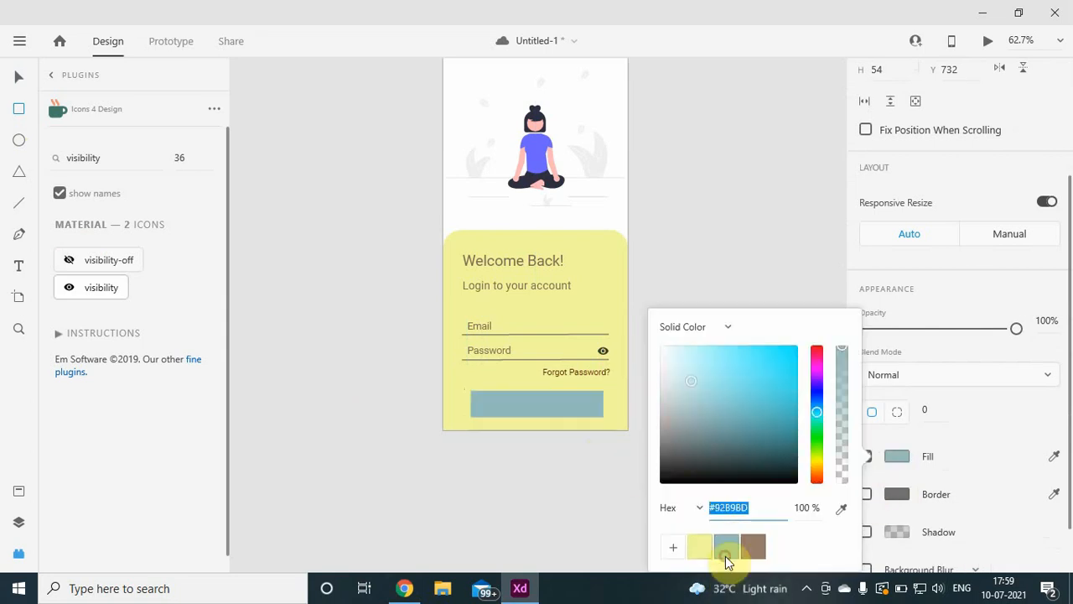
{"action": "left_click_drag", "start_coordinate": [718, 431], "coordinate": [709, 380]}
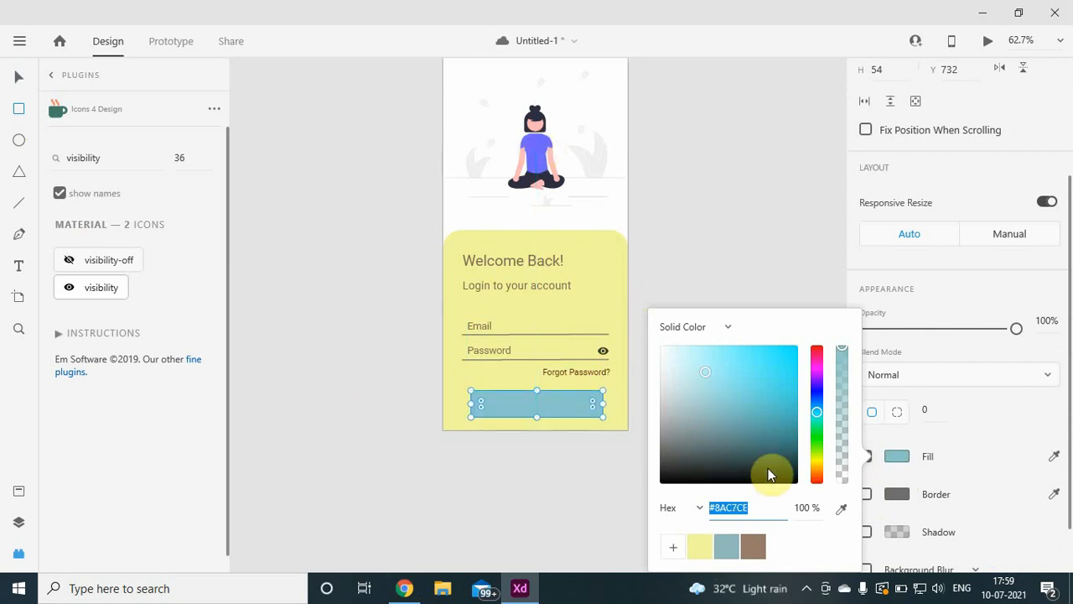
{"action": "left_click_drag", "start_coordinate": [815, 412], "coordinate": [819, 412]}
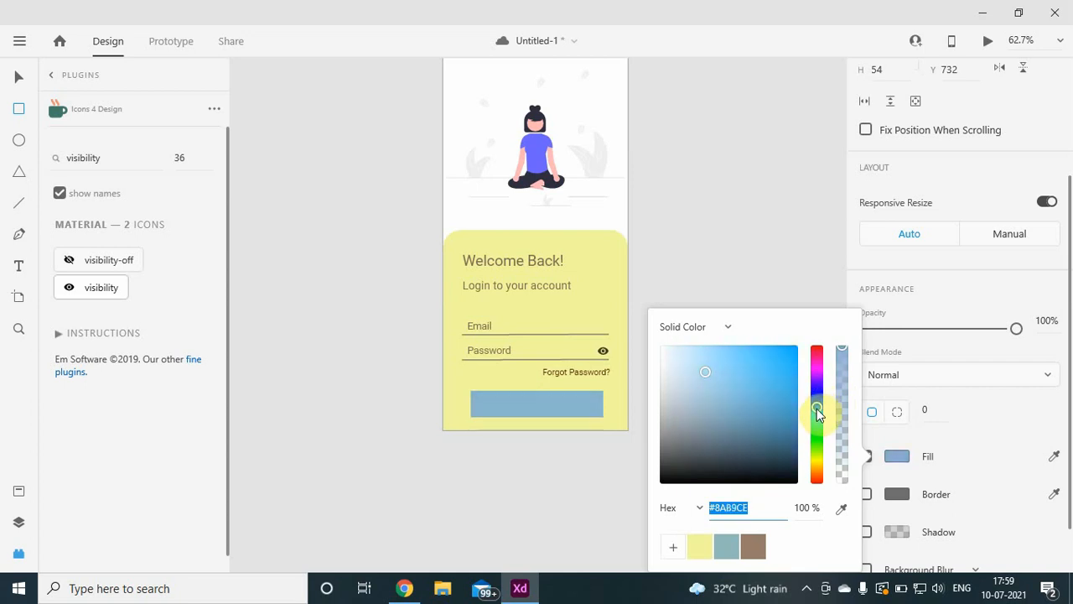
{"action": "left_click", "coordinate": [754, 547]}
{"action": "left_click_drag", "start_coordinate": [707, 405], "coordinate": [756, 418]}
{"action": "left_click", "coordinate": [971, 403]}
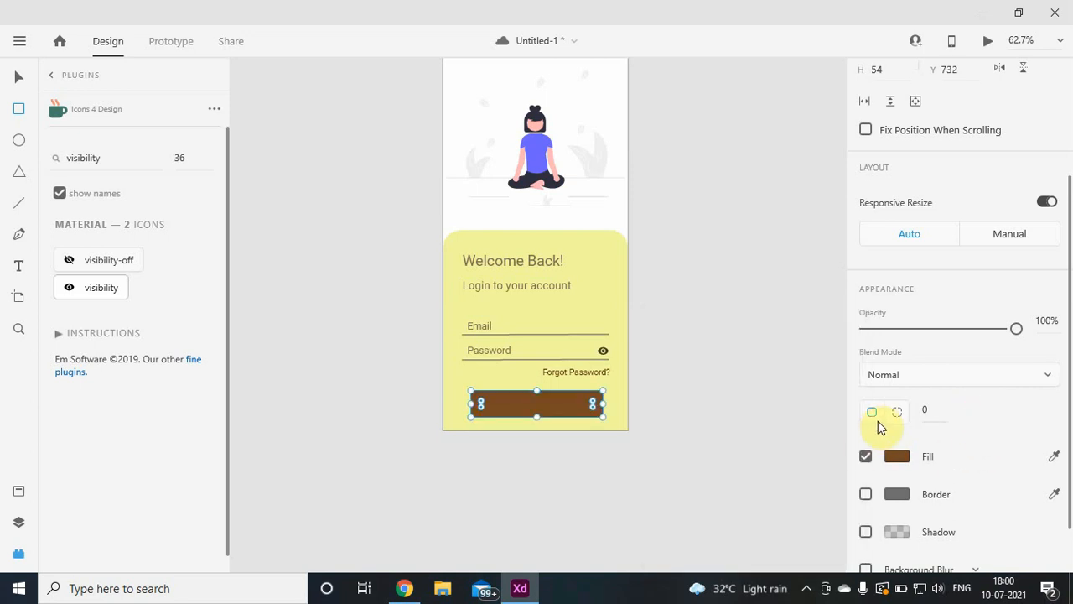
Round all corners of the brown button rectangle equally with a radius of 55.
{"action": "left_click", "coordinate": [897, 412]}
{"action": "left_click", "coordinate": [870, 411]}
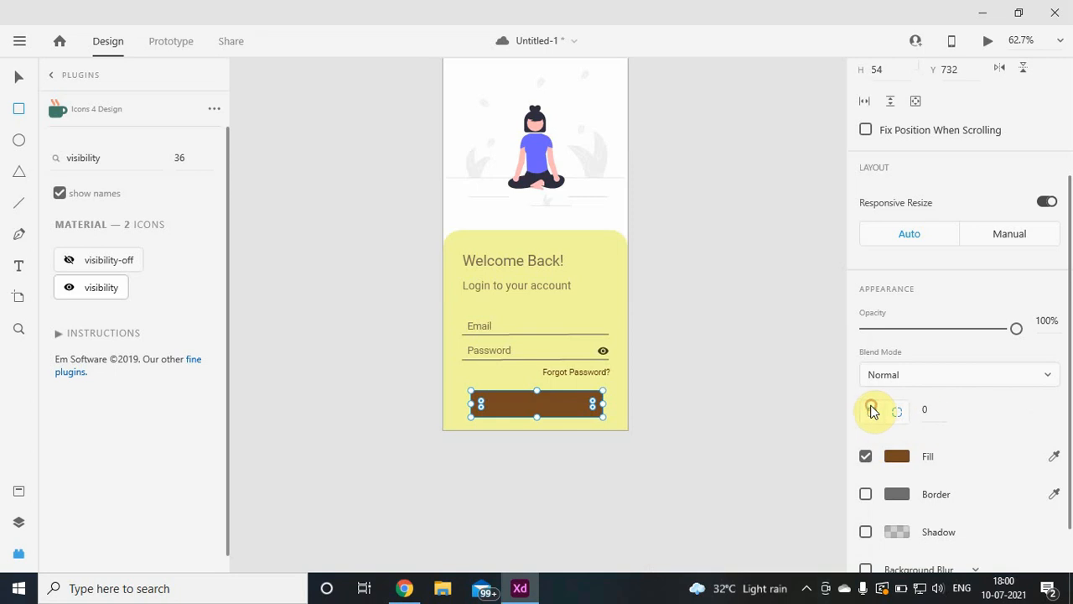
{"action": "left_click", "coordinate": [933, 409]}
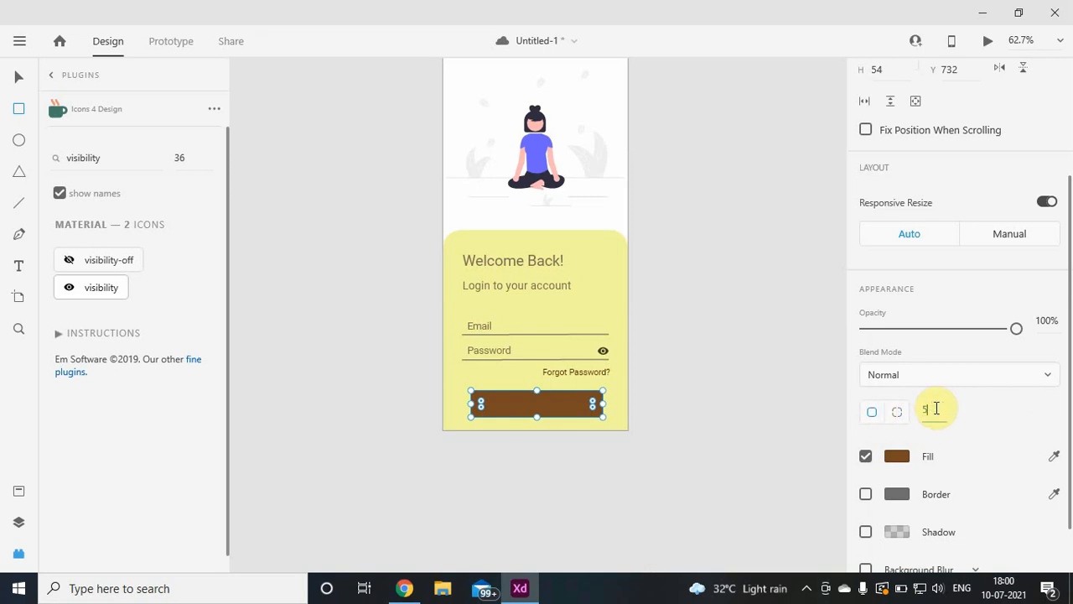
{"action": "type", "text": "55"}
{"action": "key", "text": "Return"}
{"action": "left_click", "coordinate": [744, 340]}
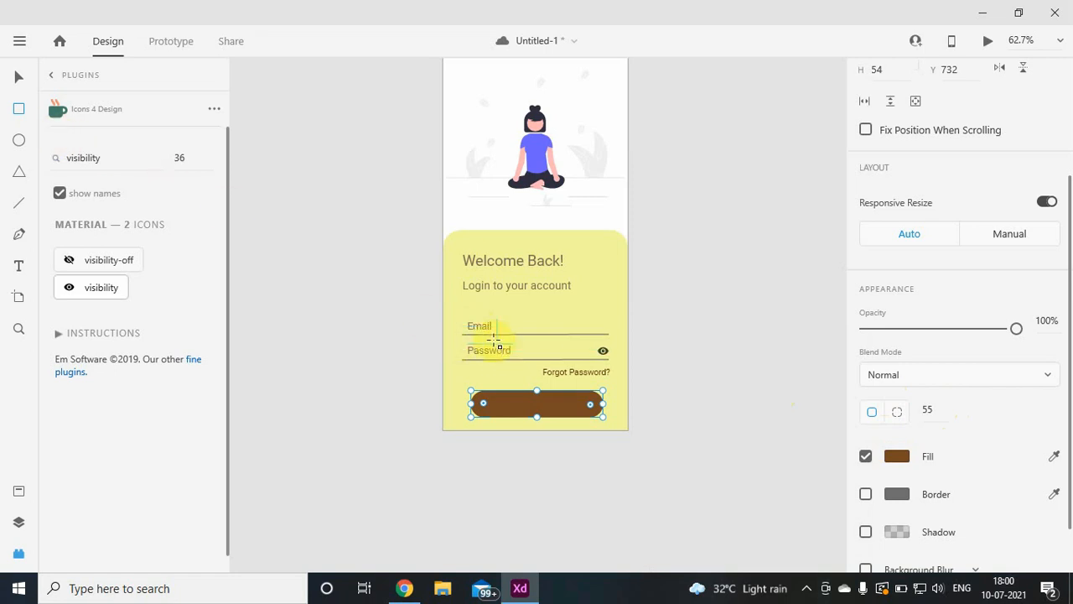
Shift the brown button slightly to X 53, Y 730 to centre it in the yellow login panel.
{"action": "key", "text": "v"}
{"action": "left_click", "coordinate": [665, 411]}
{"action": "left_click", "coordinate": [557, 402]}
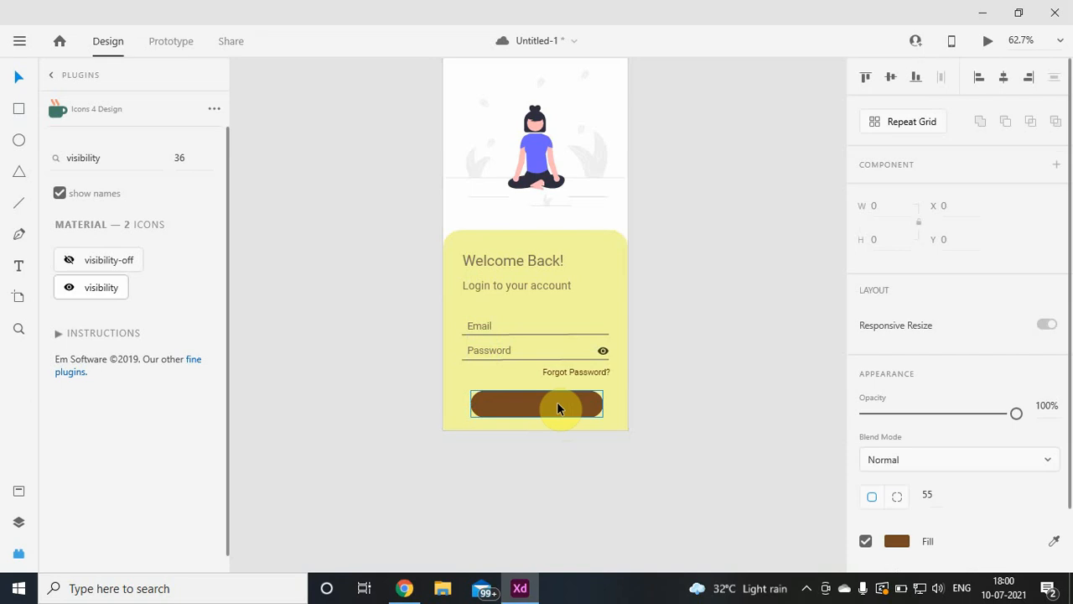
{"action": "left_click", "coordinate": [741, 414]}
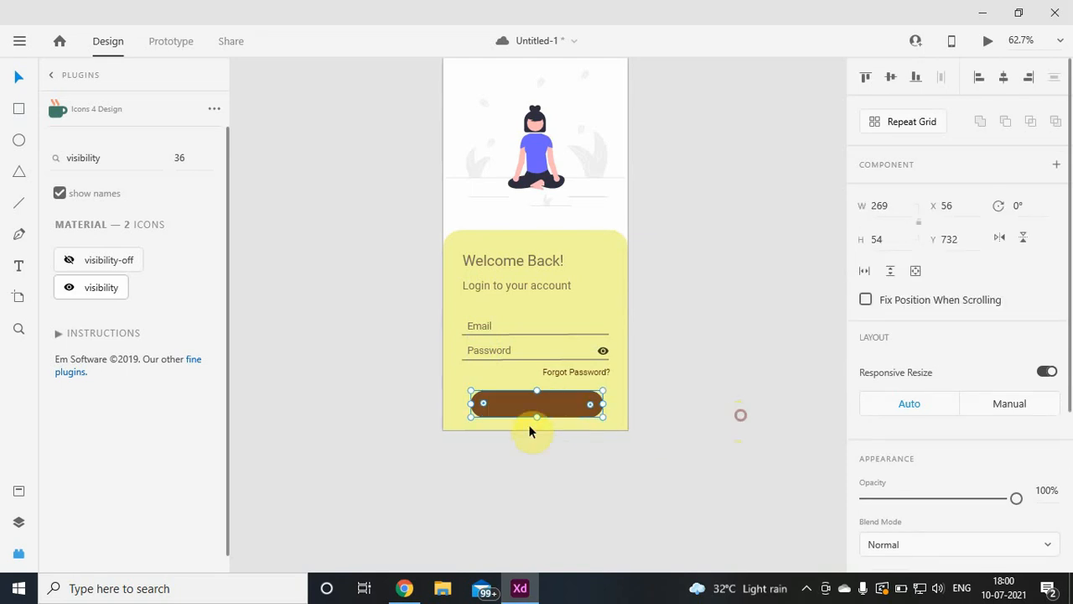
{"action": "mouse_move", "coordinate": [532, 408]}
{"action": "left_mouse_down"}
{"action": "mouse_move", "coordinate": [522, 411]}
{"action": "mouse_move", "coordinate": [533, 406]}
{"action": "left_mouse_up"}
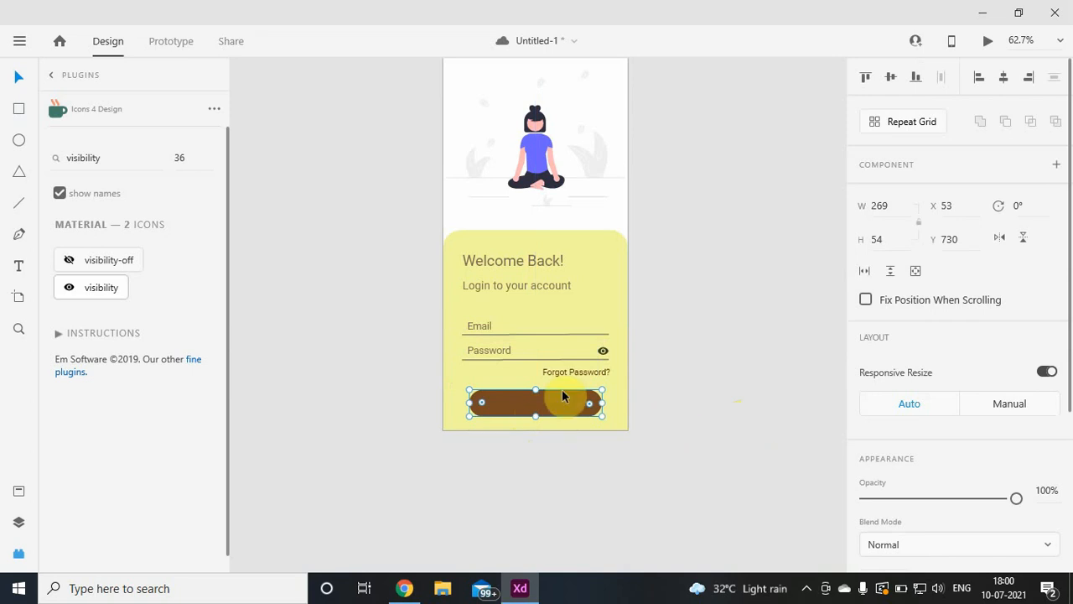
Duplicate the Email placeholder text and move the copy down and across onto the brown button, to X 169, Y 747.
{"action": "left_click", "coordinate": [481, 325]}
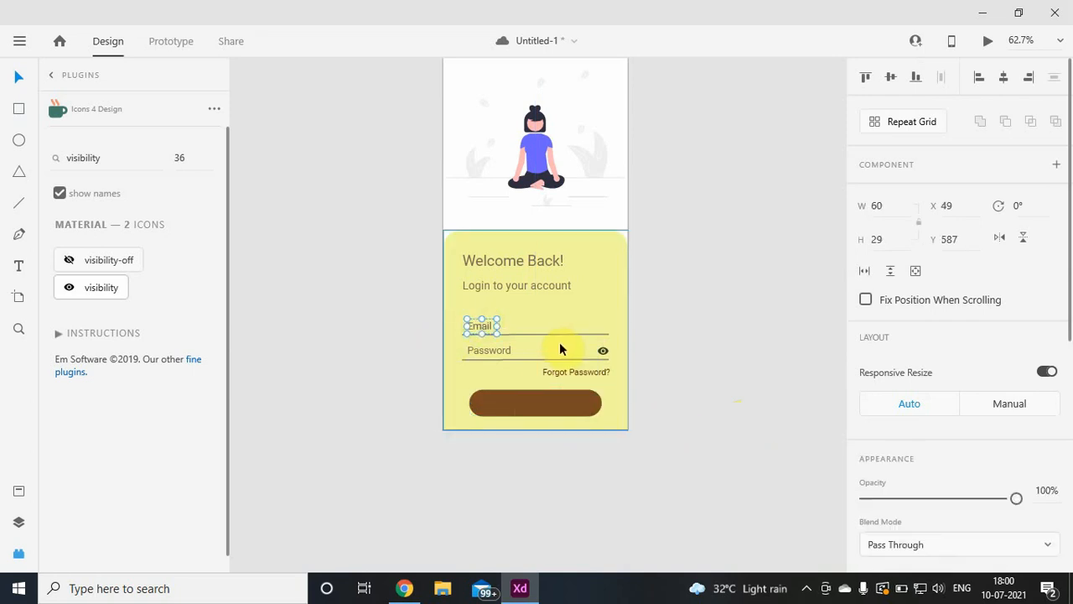
{"action": "key", "text": "ctrl+d"}
{"action": "key", "text": "shift+Down"}
{"action": "key", "text": "shift+Down"}
{"action": "key", "text": "shift+Down"}
{"action": "key", "text": "shift+Down"}
{"action": "key", "text": "shift+Down"}
{"action": "key", "text": "shift+Down"}
{"action": "key", "text": "shift+Down"}
{"action": "key", "text": "shift+Down"}
{"action": "key", "text": "shift+Down"}
{"action": "key", "text": "shift+Down"}
{"action": "key", "text": "shift+Down"}
{"action": "key", "text": "shift+Down"}
{"action": "key", "text": "shift+Down"}
{"action": "key", "text": "shift+Down"}
{"action": "key", "text": "shift+Down"}
{"action": "key", "text": "shift+Down"}
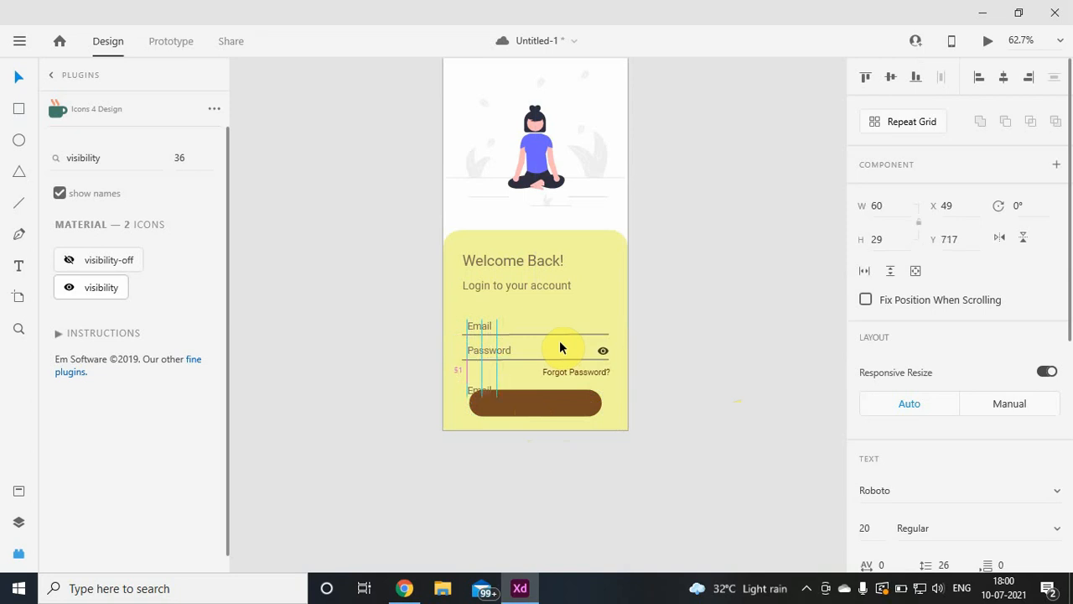
{"action": "key", "text": "shift+Right"}
{"action": "key", "text": "shift+Right"}
{"action": "key", "text": "shift+Right"}
{"action": "key", "text": "shift+Right"}
{"action": "key", "text": "shift+Right"}
{"action": "key", "text": "shift+Right"}
{"action": "key", "text": "shift+Right"}
{"action": "key", "text": "shift+Right"}
{"action": "key", "text": "shift+Right"}
{"action": "key", "text": "shift+Right"}
{"action": "key", "text": "shift+Right"}
{"action": "key", "text": "shift+Right"}
Change the duplicated text to "Login" and shift it to X 158, Y 743 near the brown button's centre.
{"action": "double_click", "coordinate": [539, 405]}
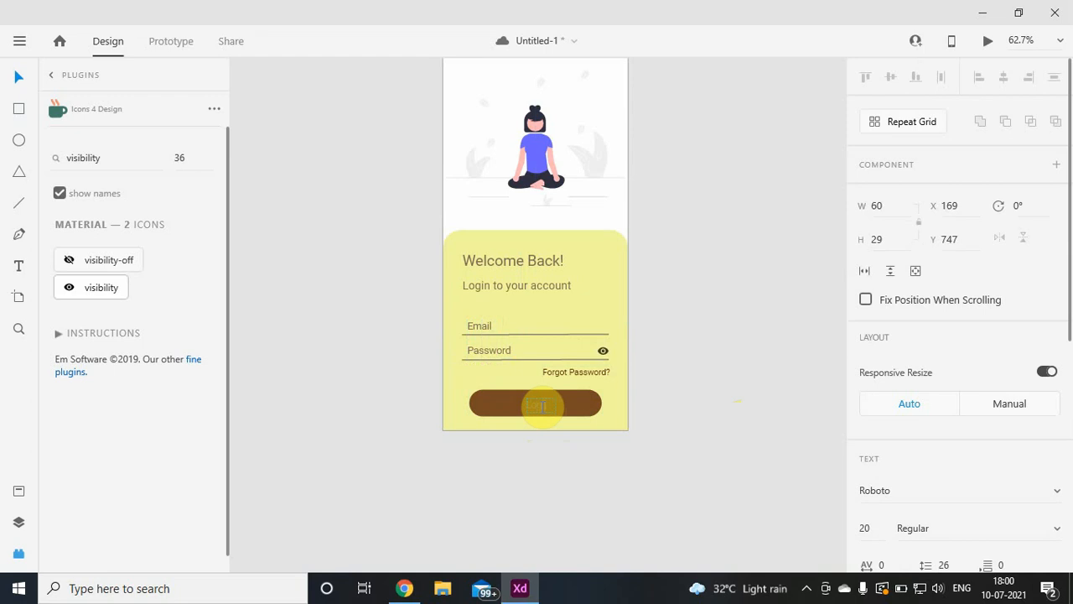
{"action": "type", "text": "Login"}
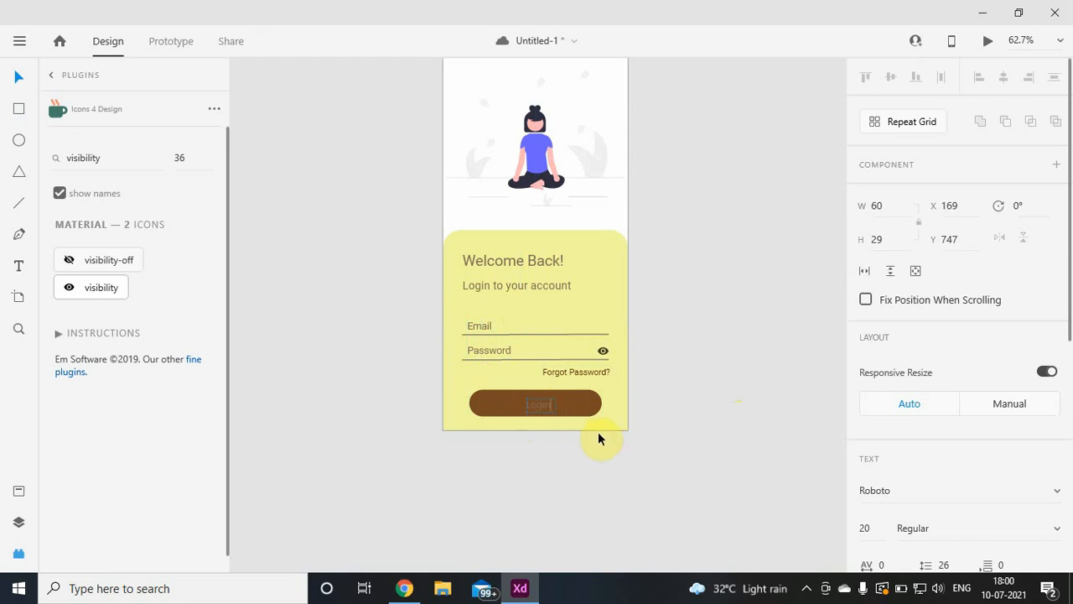
{"action": "key", "text": "Escape"}
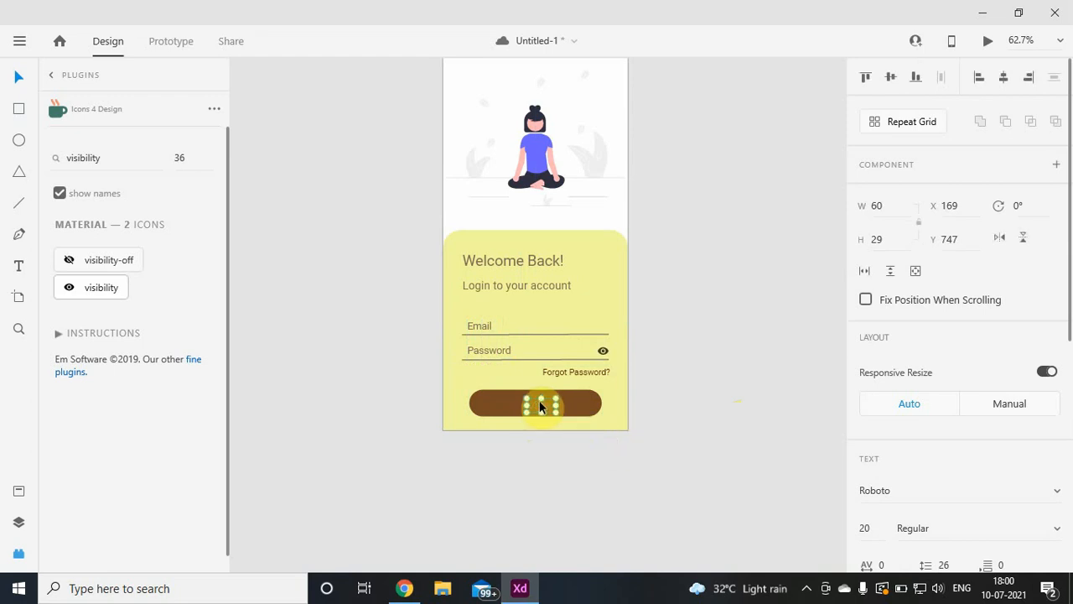
{"action": "left_click_drag", "start_coordinate": [540, 403], "coordinate": [537, 405]}
{"action": "scroll", "coordinate": [537, 405], "scroll_direction": "up", "scroll_amount": 8}
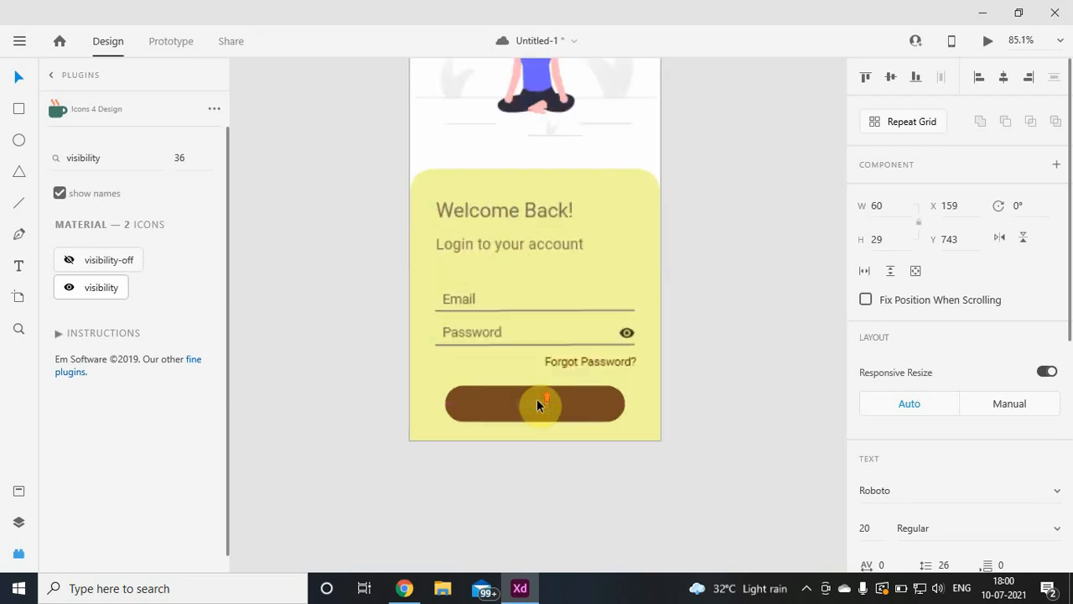
{"action": "scroll", "coordinate": [539, 406], "scroll_direction": "down", "scroll_amount": 4}
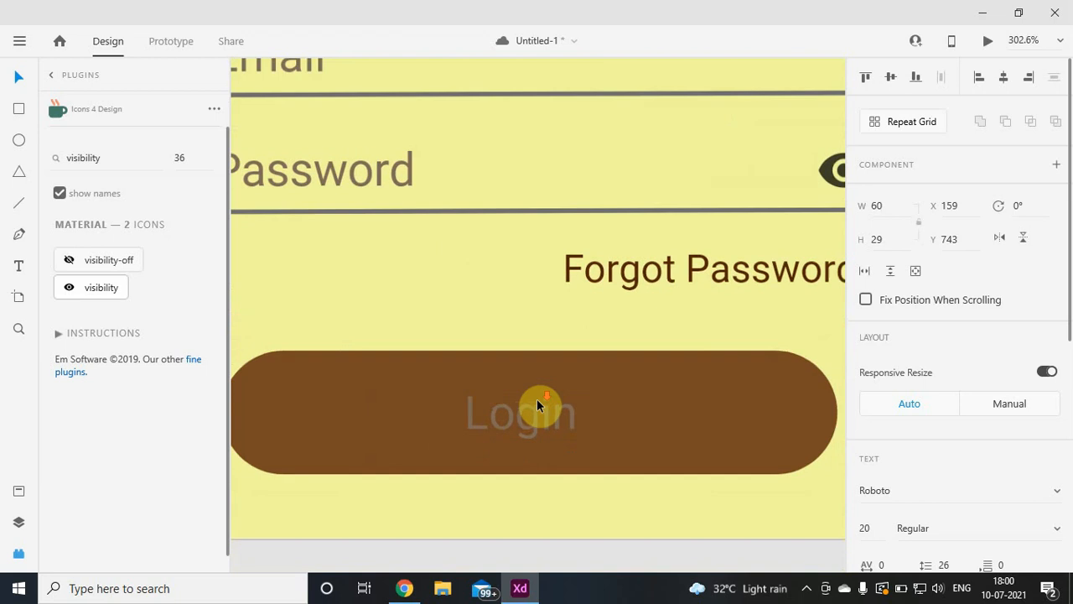
{"action": "left_click_drag", "start_coordinate": [534, 420], "coordinate": [533, 411]}
Increase the Login label's font size to 25 and enlarge its text box to 77 by 33.
{"action": "double_click", "coordinate": [534, 409]}
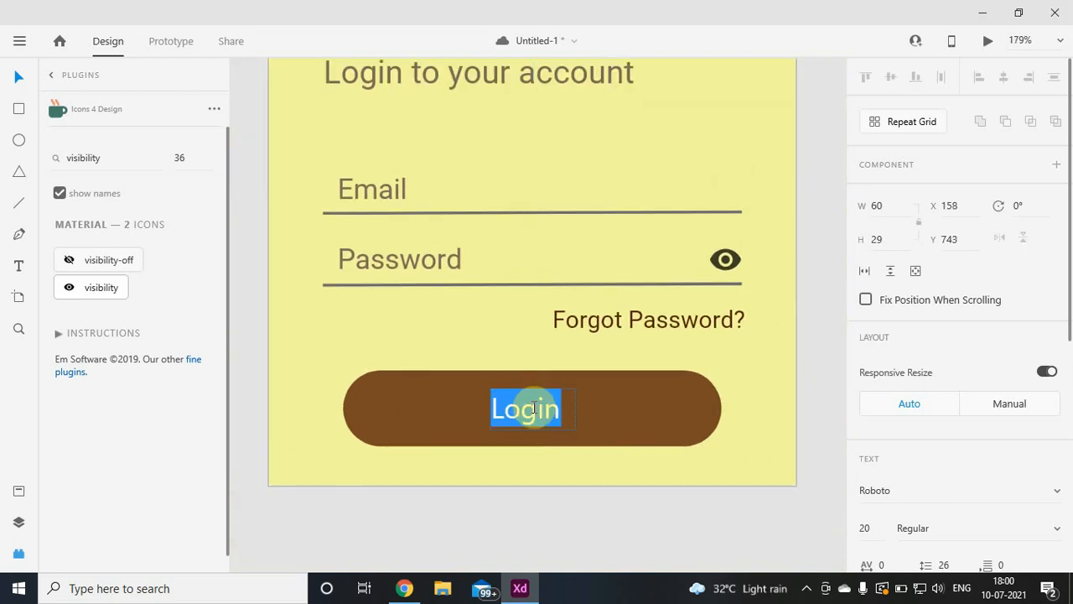
{"action": "key", "text": "ctrl+shift+period"}
{"action": "key", "text": "ctrl+shift+period"}
{"action": "key", "text": "ctrl+shift+period"}
{"action": "key", "text": "ctrl+shift+period"}
{"action": "key", "text": "ctrl+shift+period"}
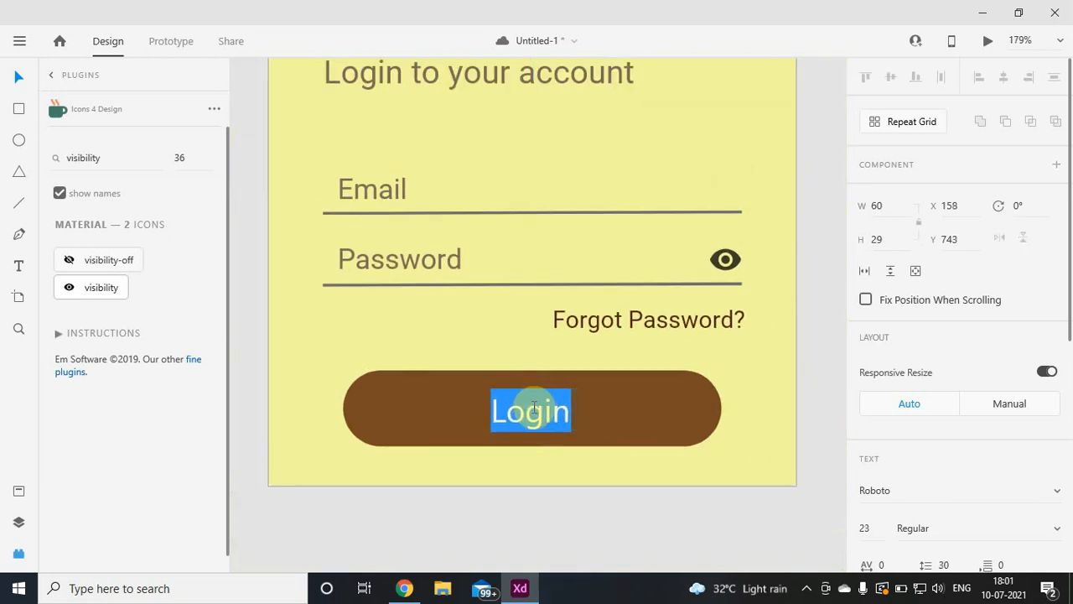
{"action": "left_click", "coordinate": [622, 418]}
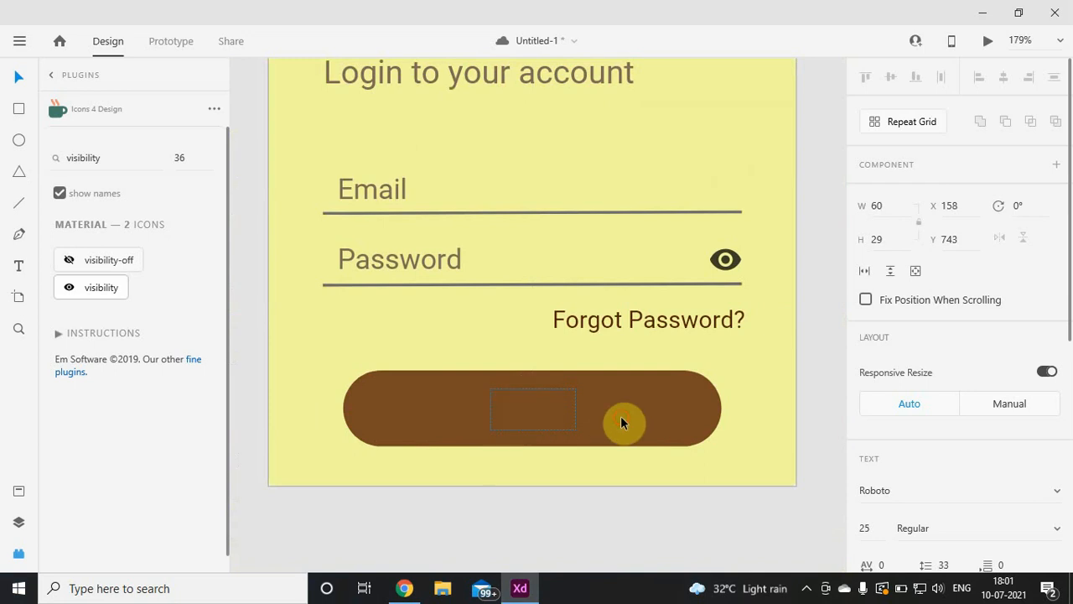
{"action": "left_click_drag", "start_coordinate": [575, 409], "coordinate": [599, 410]}
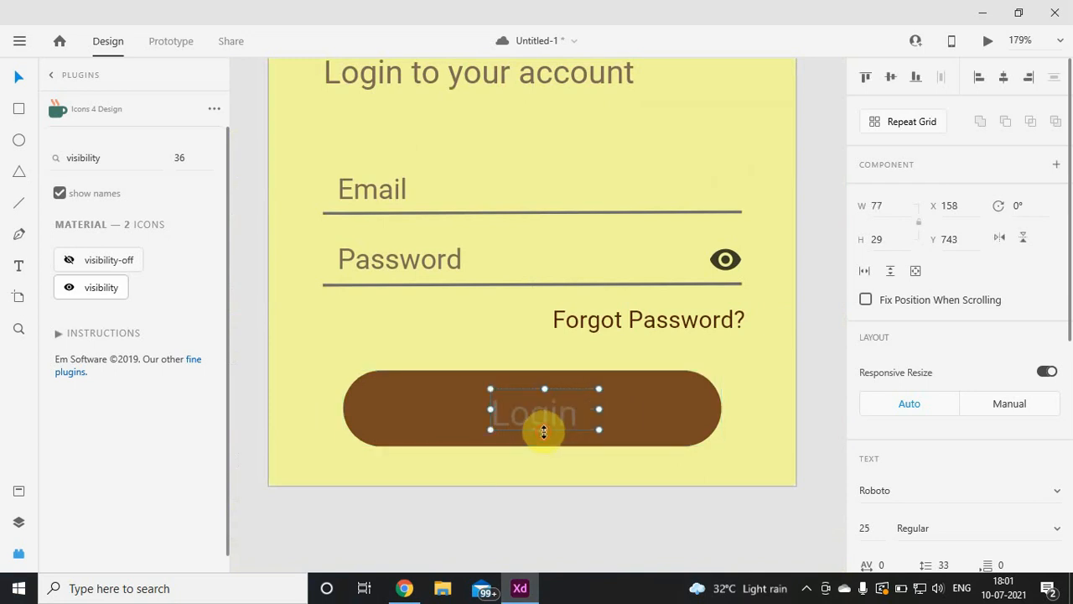
{"action": "left_click_drag", "start_coordinate": [545, 431], "coordinate": [546, 435]}
Check the login button in the Chrome reference, return to Adobe XD and narrow the Login text box to 72.
{"action": "double_click", "coordinate": [560, 417]}
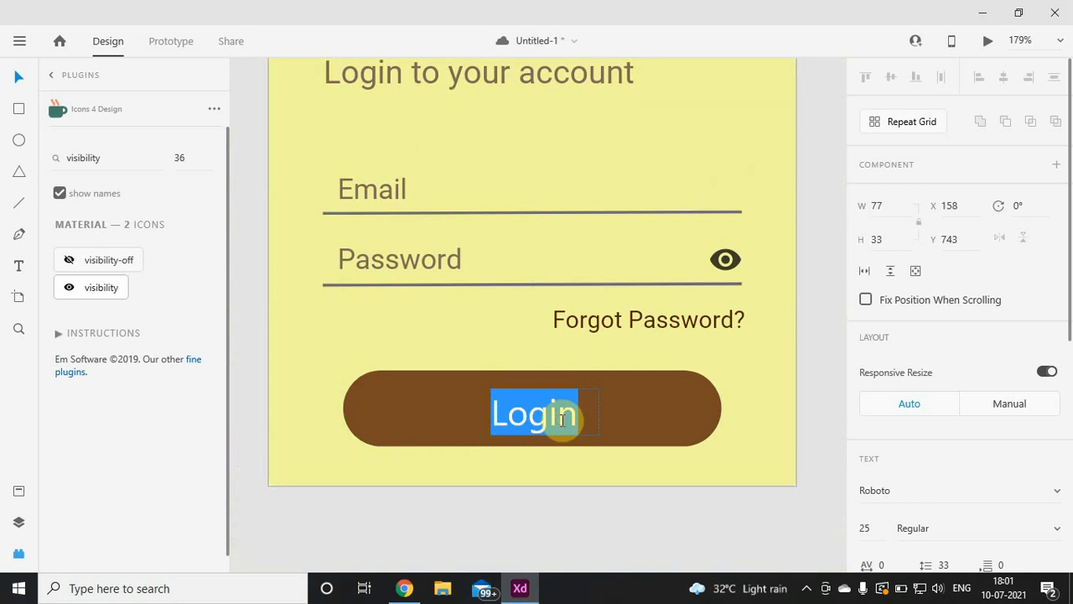
{"action": "left_click", "coordinate": [401, 589]}
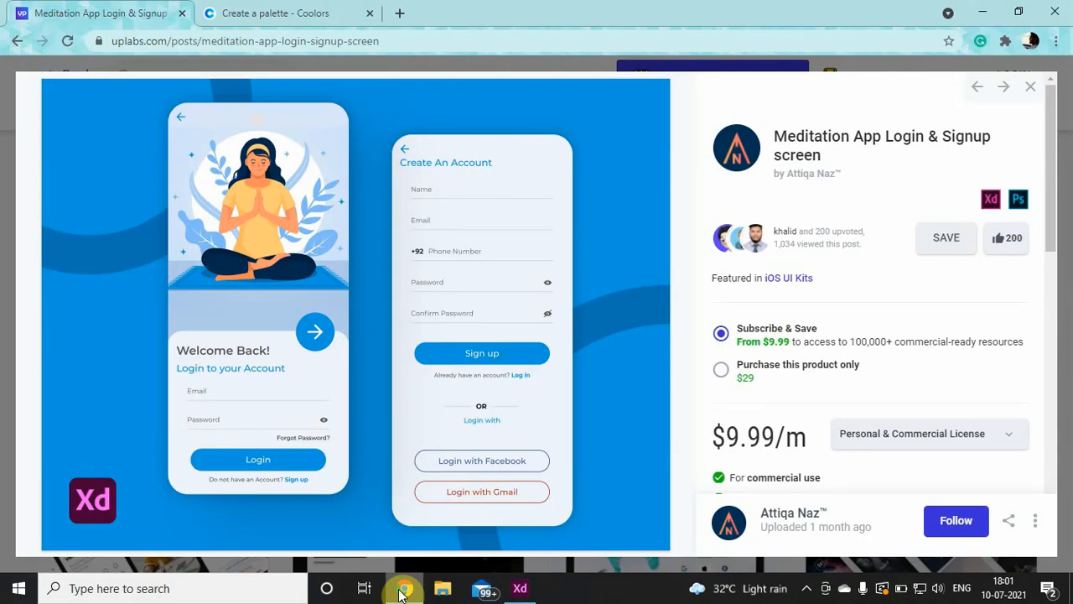
{"action": "left_click", "coordinate": [401, 590]}
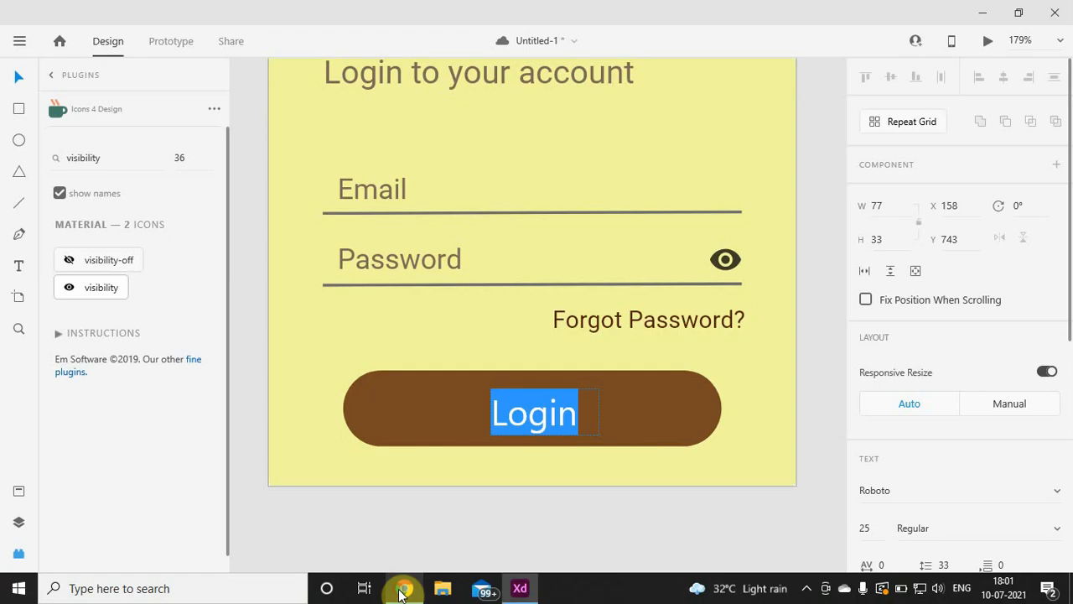
{"action": "left_click", "coordinate": [609, 418]}
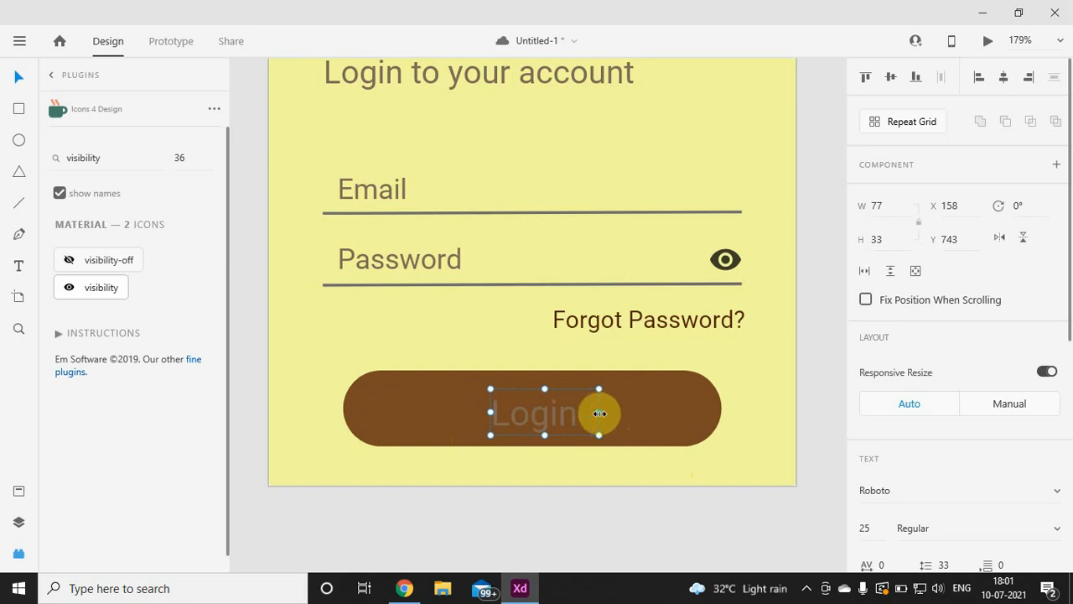
{"action": "left_click_drag", "start_coordinate": [599, 412], "coordinate": [589, 415]}
Change the Login label's fill colour to white.
{"action": "double_click", "coordinate": [523, 407]}
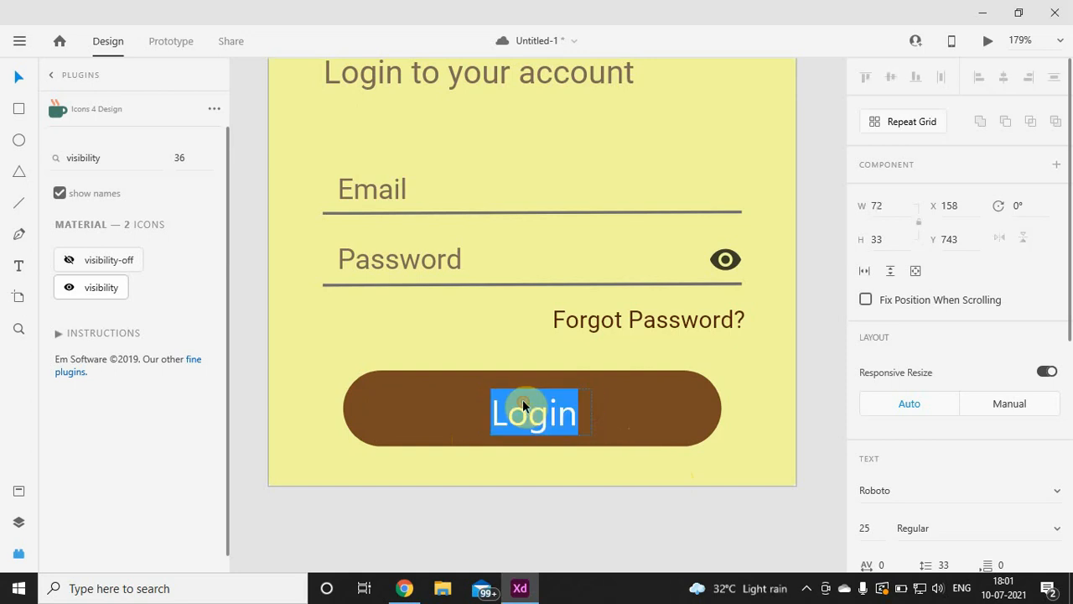
{"action": "scroll", "coordinate": [891, 462], "scroll_direction": "down", "scroll_amount": 3}
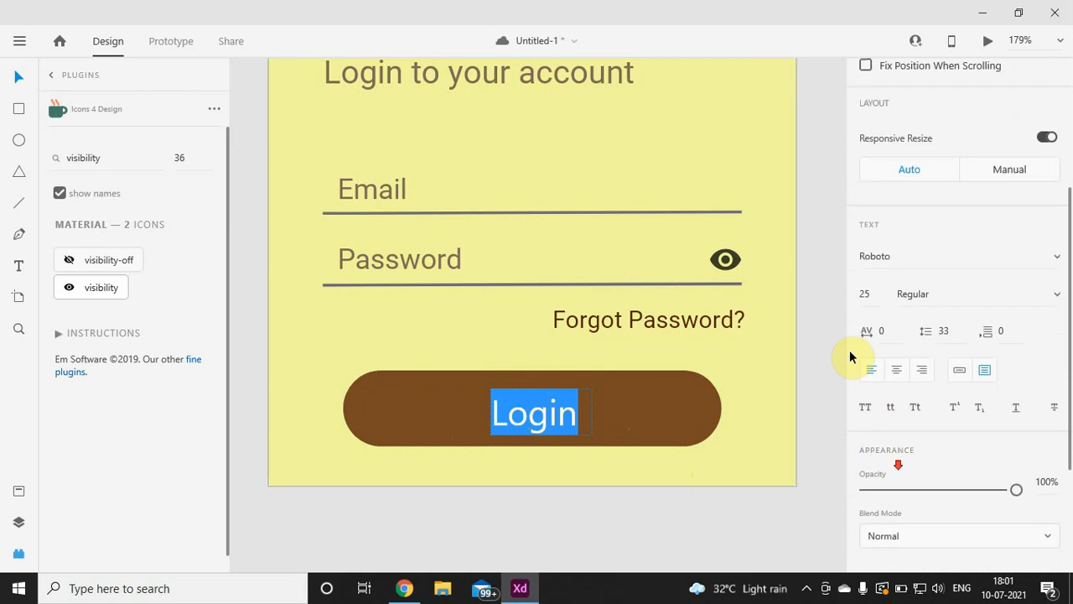
{"action": "scroll", "coordinate": [890, 412], "scroll_direction": "down", "scroll_amount": 5}
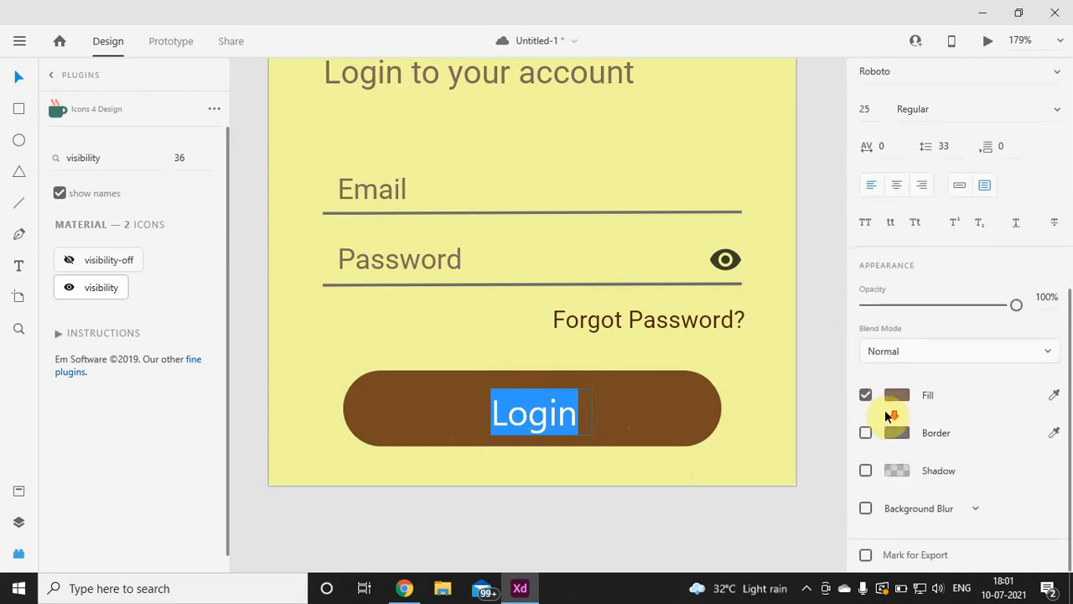
{"action": "left_click", "coordinate": [899, 395]}
{"action": "left_click", "coordinate": [546, 410]}
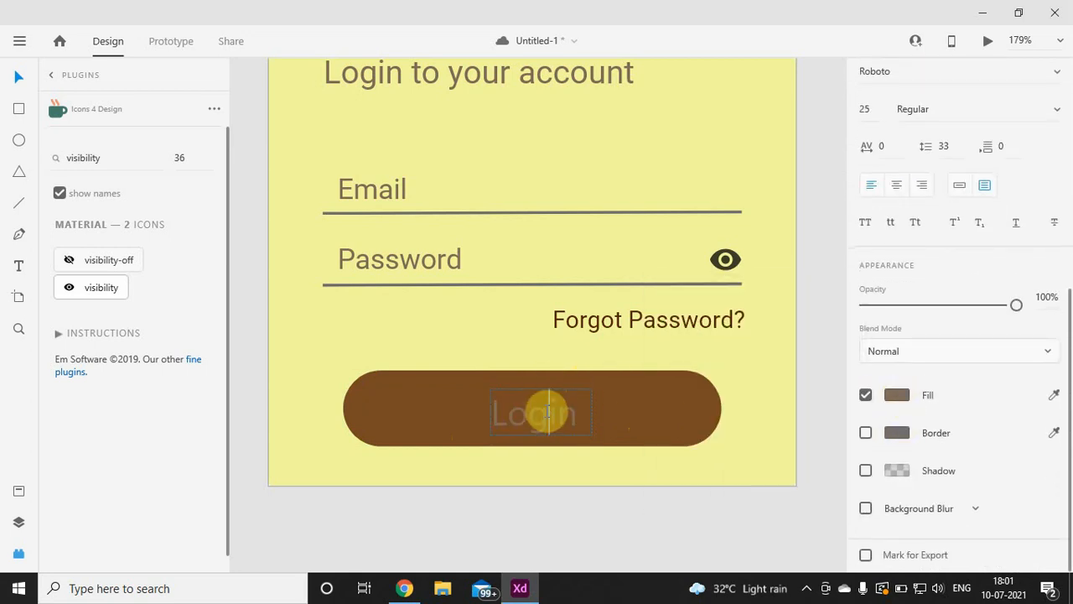
{"action": "left_click", "coordinate": [896, 395]}
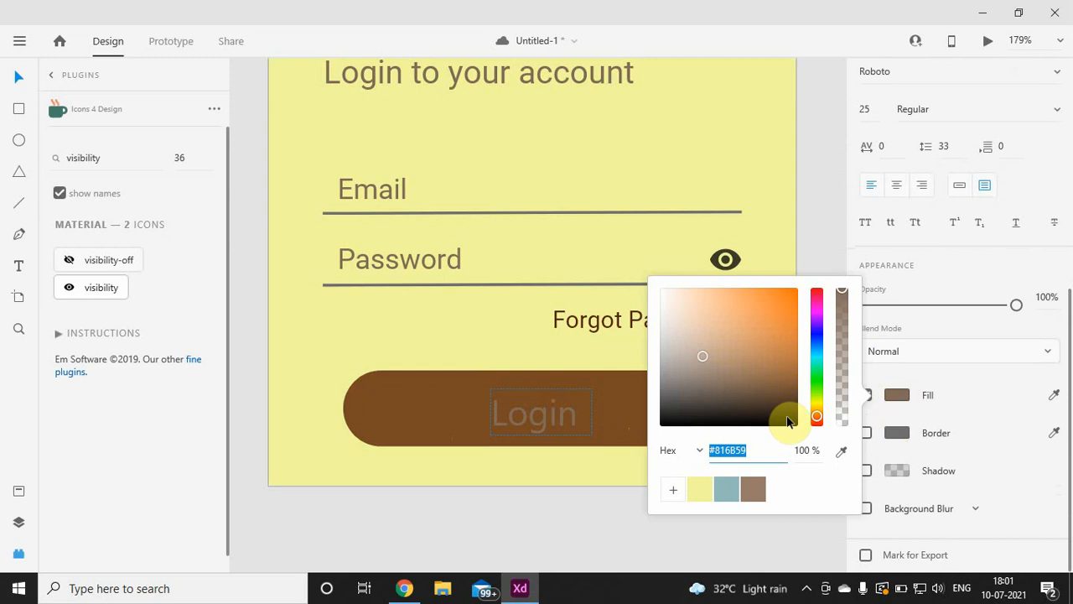
{"action": "left_click_drag", "start_coordinate": [687, 359], "coordinate": [565, 206]}
{"action": "left_click", "coordinate": [567, 464]}
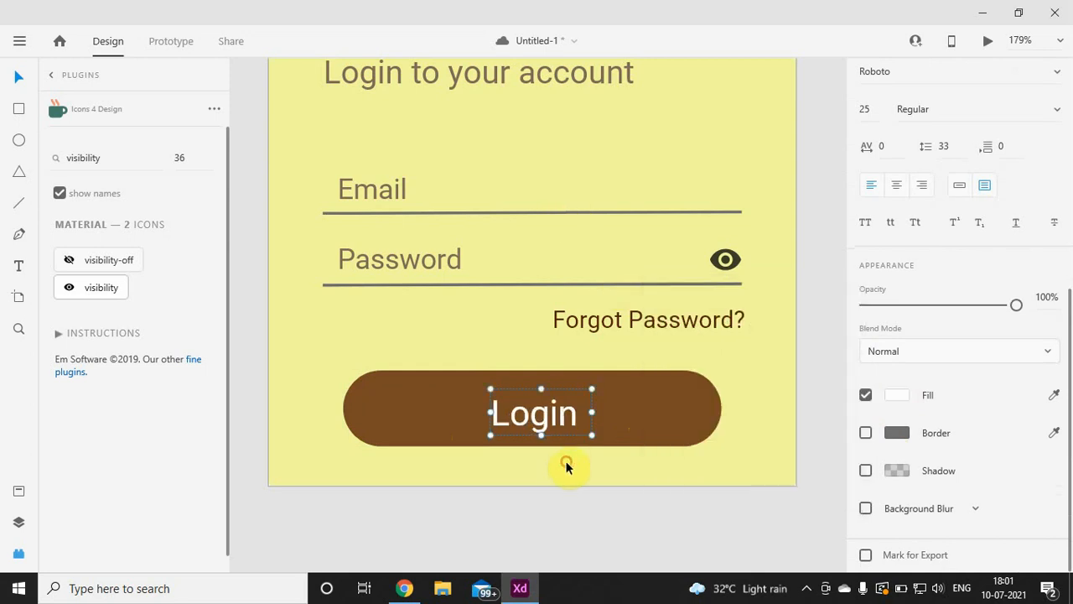
Move the white Login label slightly up and to the left within the brown button.
{"action": "left_click", "coordinate": [613, 430]}
{"action": "left_click_drag", "start_coordinate": [561, 429], "coordinate": [547, 416]}
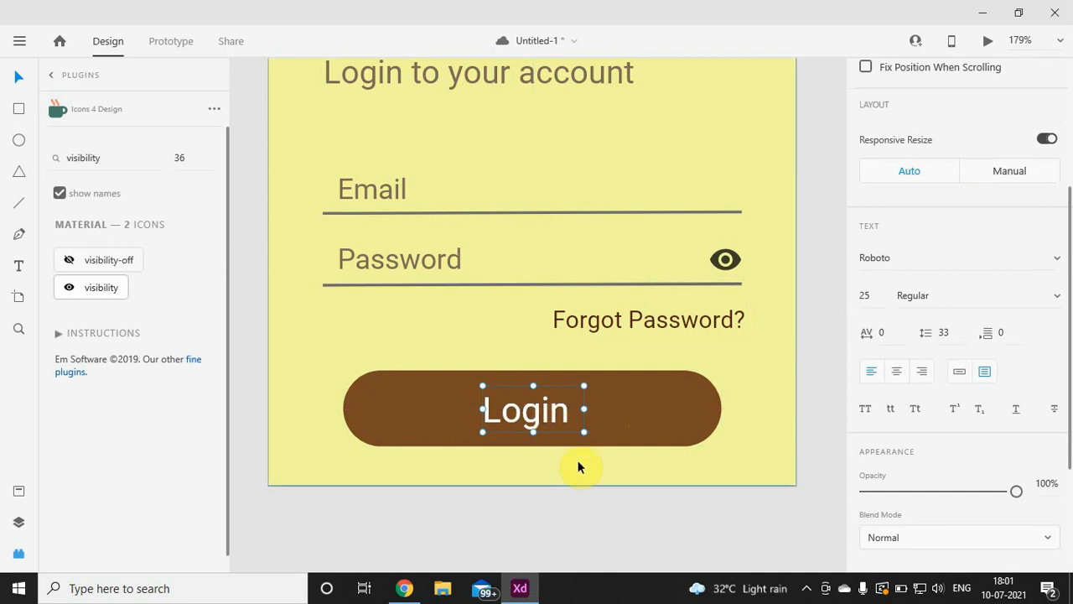
{"action": "left_click", "coordinate": [583, 474]}
Reduce the Login label's font size to 23.
{"action": "key", "text": "ctrl+0"}
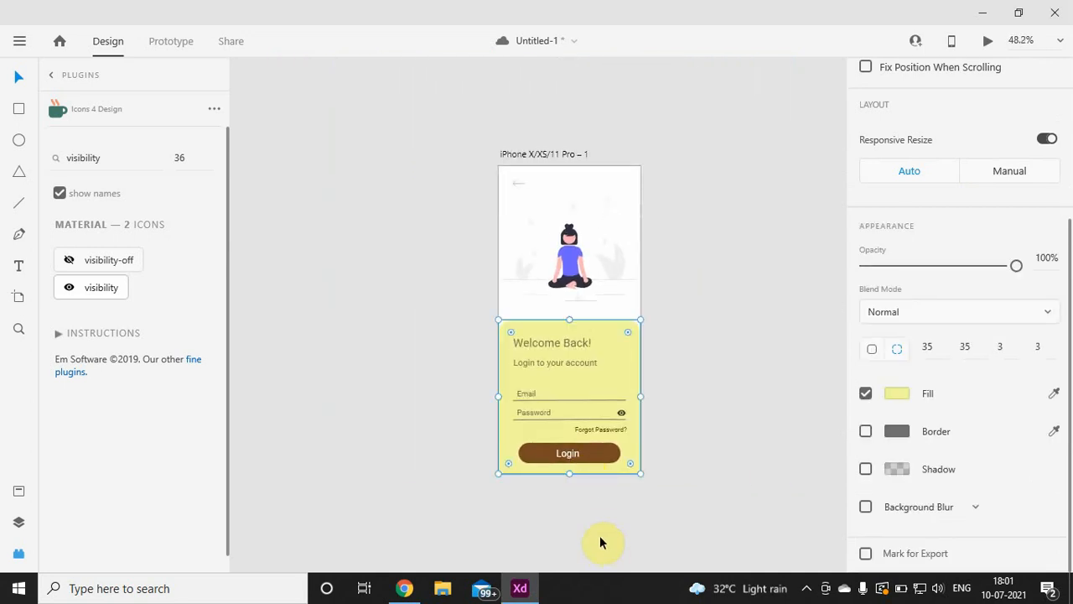
{"action": "scroll", "coordinate": [556, 411], "scroll_direction": "up", "scroll_amount": 3}
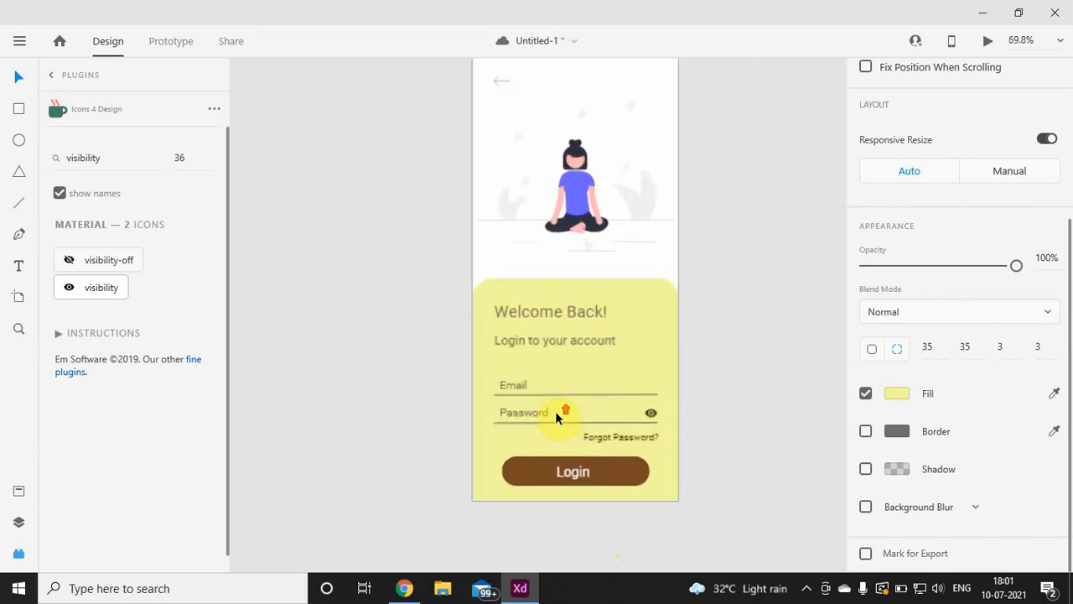
{"action": "key", "text": "super+Tab"}
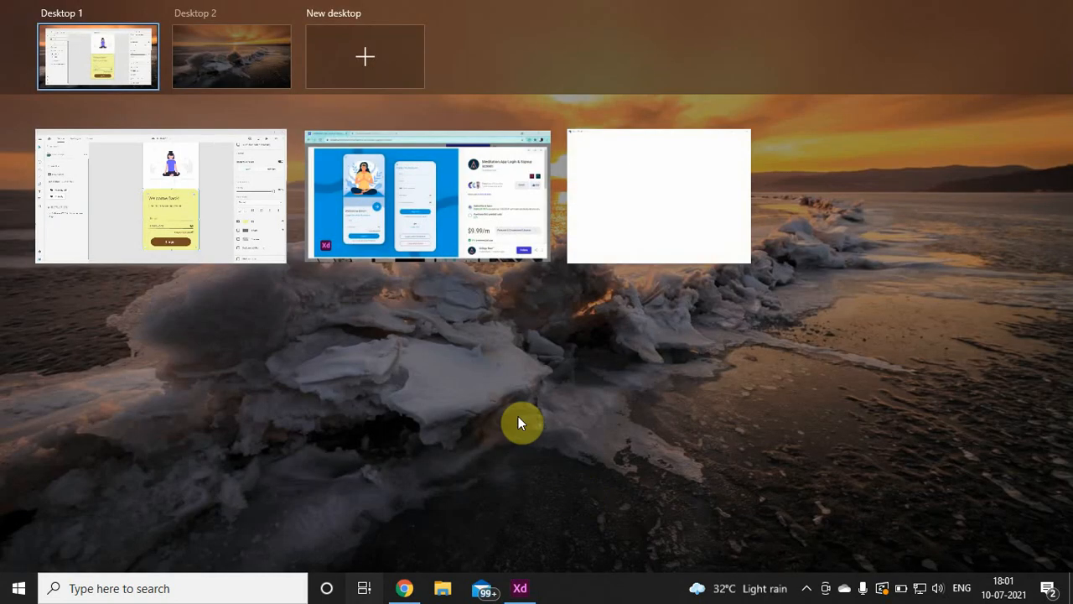
{"action": "left_click", "coordinate": [205, 251]}
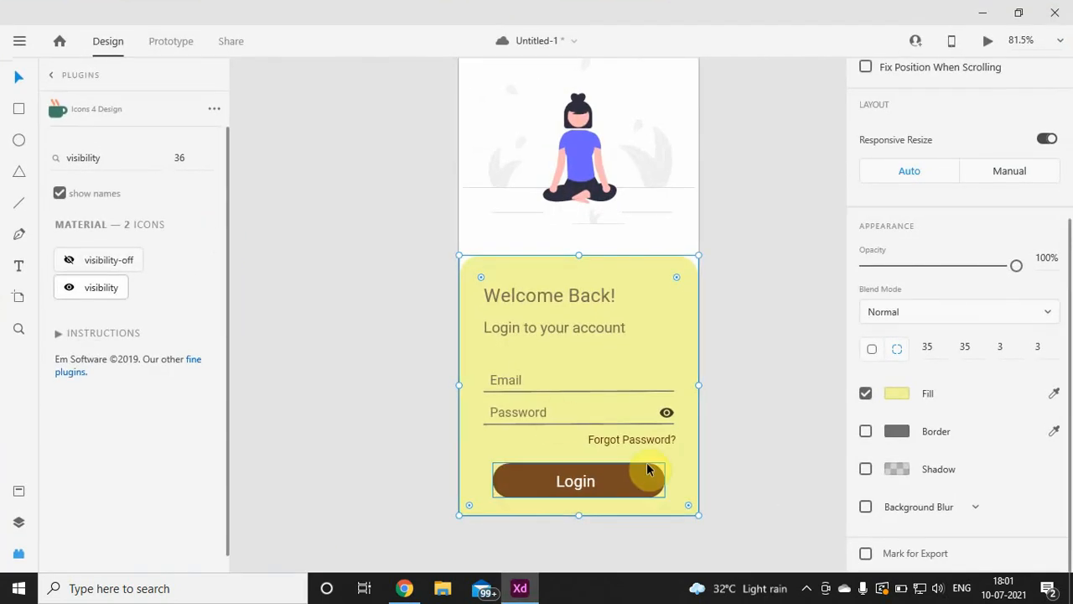
{"action": "double_click", "coordinate": [575, 483]}
{"action": "double_click", "coordinate": [574, 484]}
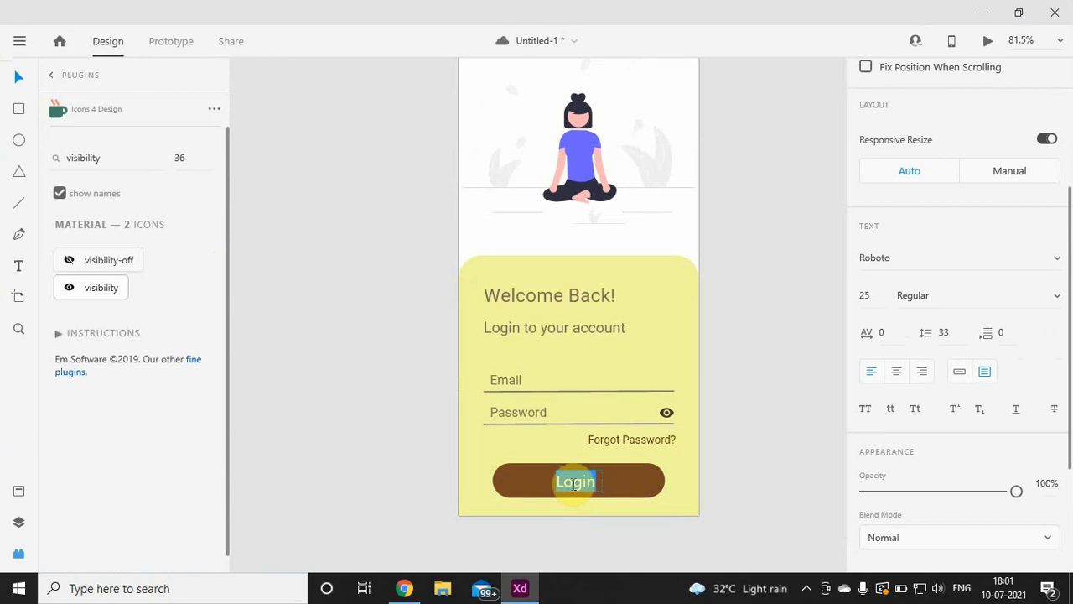
{"action": "key", "text": "Escape"}
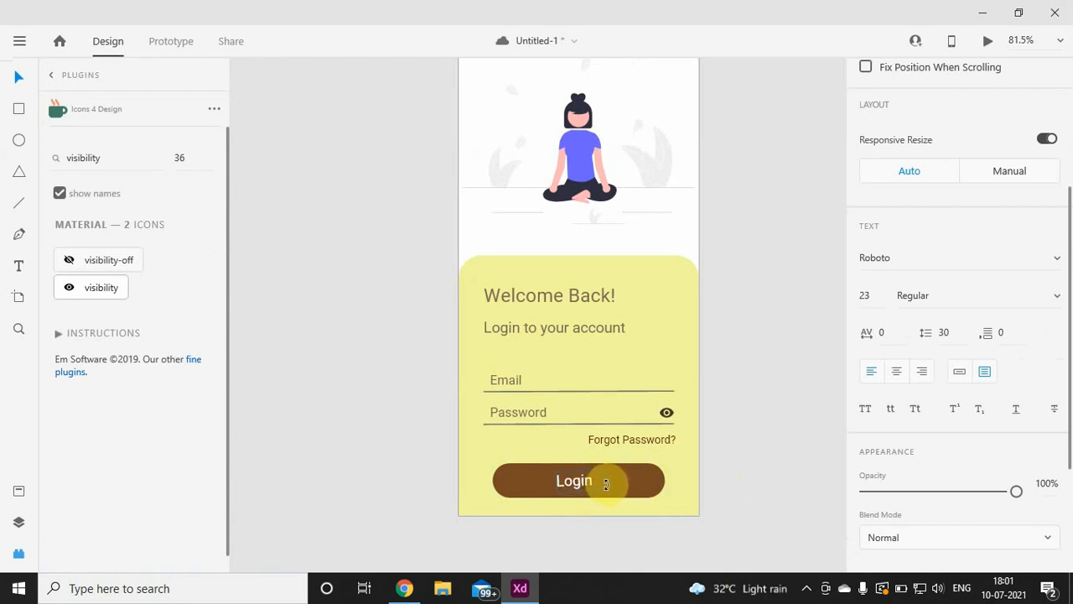
Set the Login label's rotation to 0° and narrow its text box to a width of 60.
{"action": "scroll", "coordinate": [958, 277], "scroll_direction": "up", "scroll_amount": 3}
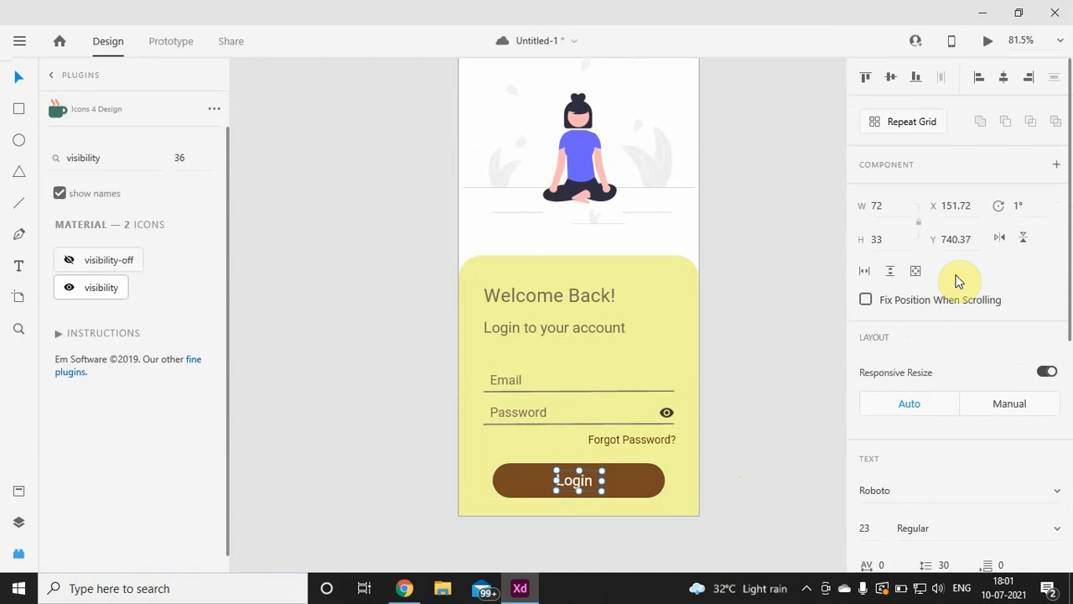
{"action": "type", "text": "0"}
{"action": "key", "text": "Return"}
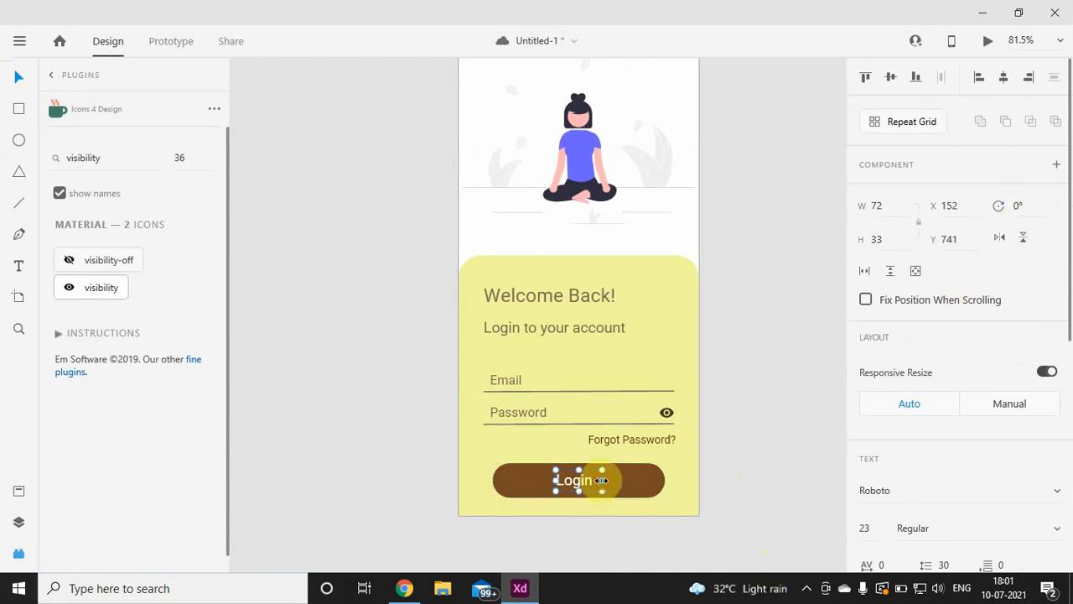
{"action": "left_click", "coordinate": [722, 512]}
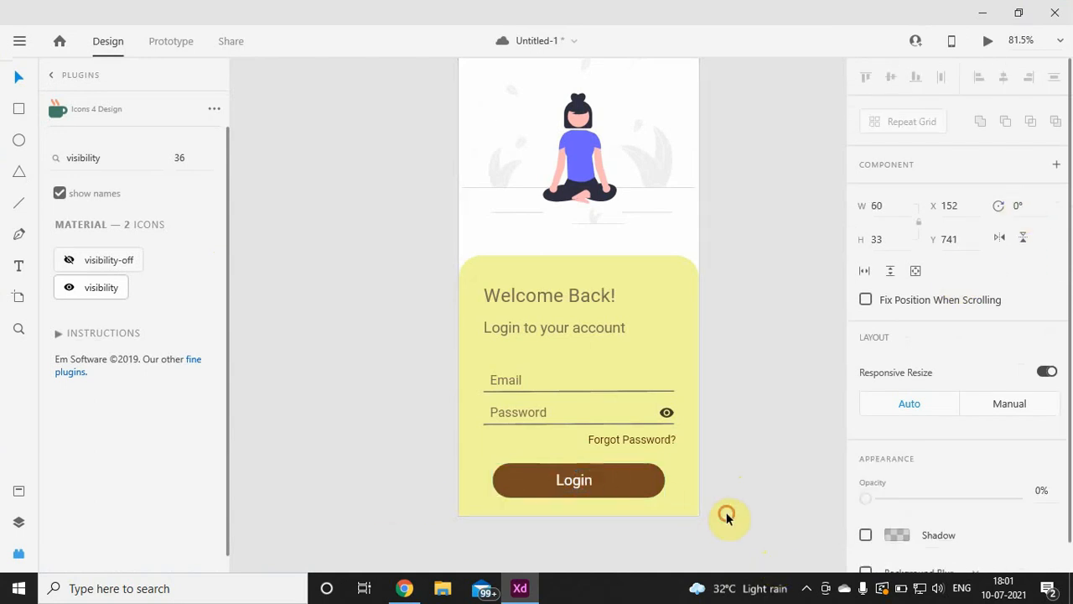
Move the Login label slightly to the right to centre it in the brown button.
{"action": "double_click", "coordinate": [561, 483]}
{"action": "left_click_drag", "start_coordinate": [563, 481], "coordinate": [576, 479]}
{"action": "left_click", "coordinate": [666, 528]}
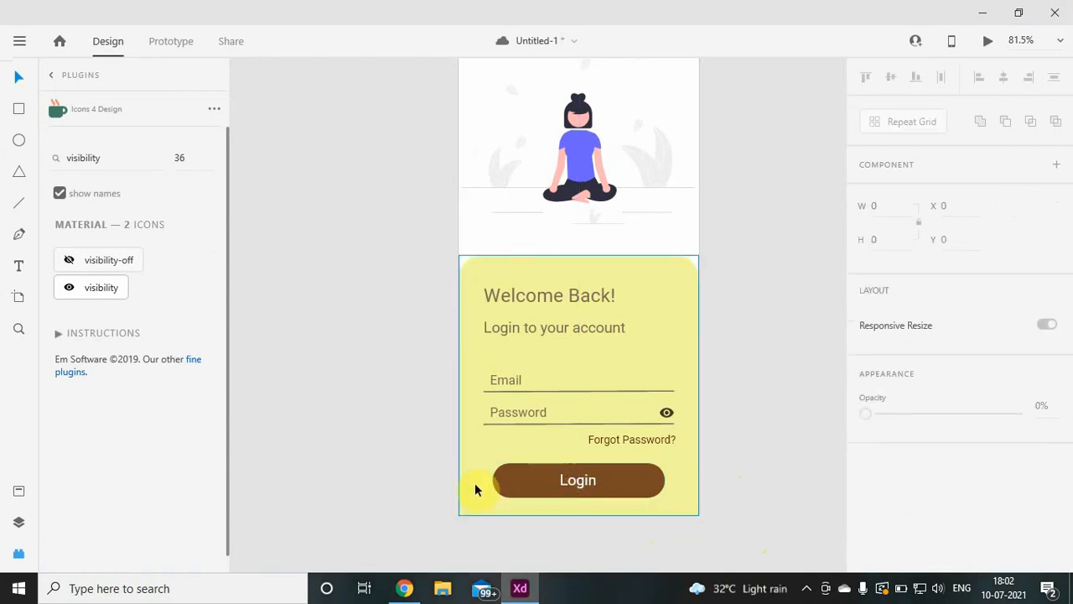
{"action": "scroll", "coordinate": [477, 487], "scroll_direction": "up", "scroll_amount": 2}
{"action": "scroll", "coordinate": [475, 488], "scroll_direction": "up", "scroll_amount": 3}
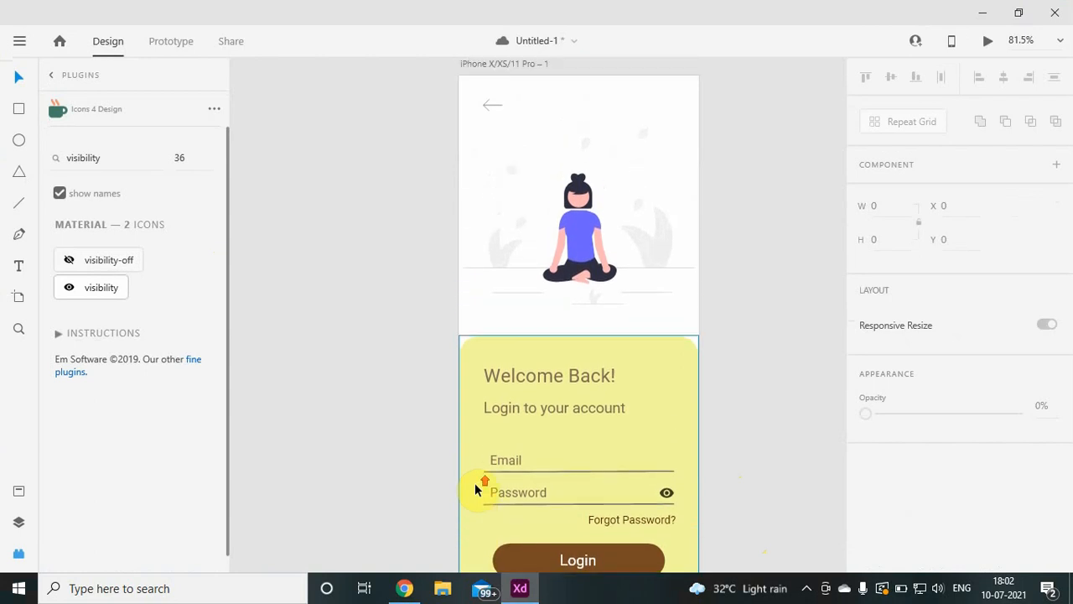
{"action": "scroll", "coordinate": [475, 488], "scroll_direction": "down", "scroll_amount": 5}
{"action": "scroll", "coordinate": [475, 484], "scroll_direction": "down", "scroll_amount": 3}
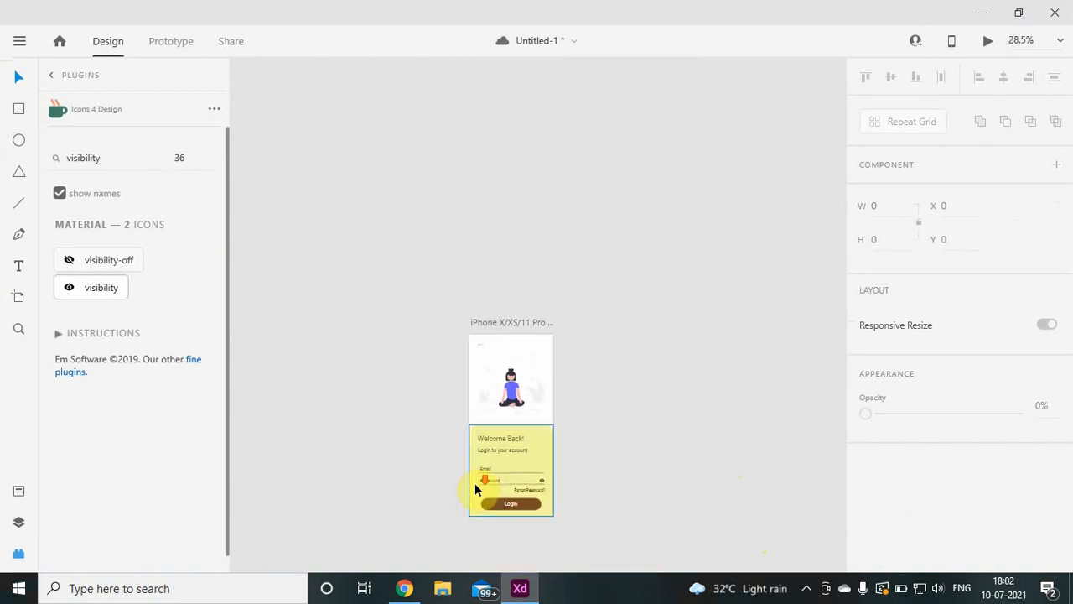
{"action": "scroll", "coordinate": [475, 484], "scroll_direction": "up", "scroll_amount": 1, "text": "ctrl"}
{"action": "scroll", "coordinate": [474, 484], "scroll_direction": "up", "scroll_amount": 3, "text": "ctrl"}
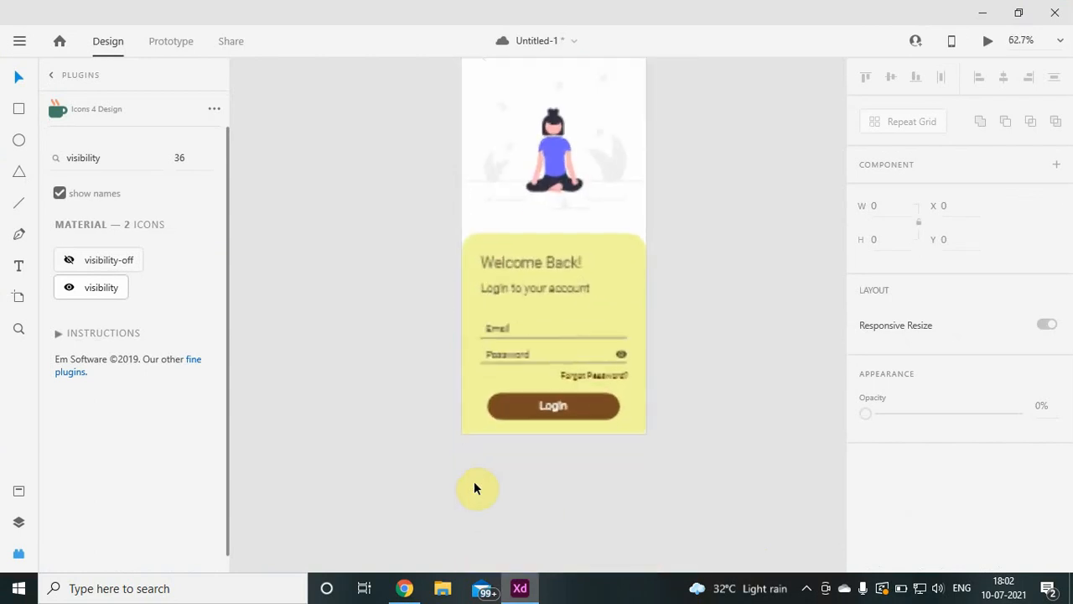
Check the UpLabs reference, return to Adobe XD and place an 80 × 80 circle at X 257, Y 366, overlapping the yellow panel's upper edge.
{"action": "scroll", "coordinate": [474, 485], "scroll_direction": "up", "scroll_amount": 1}
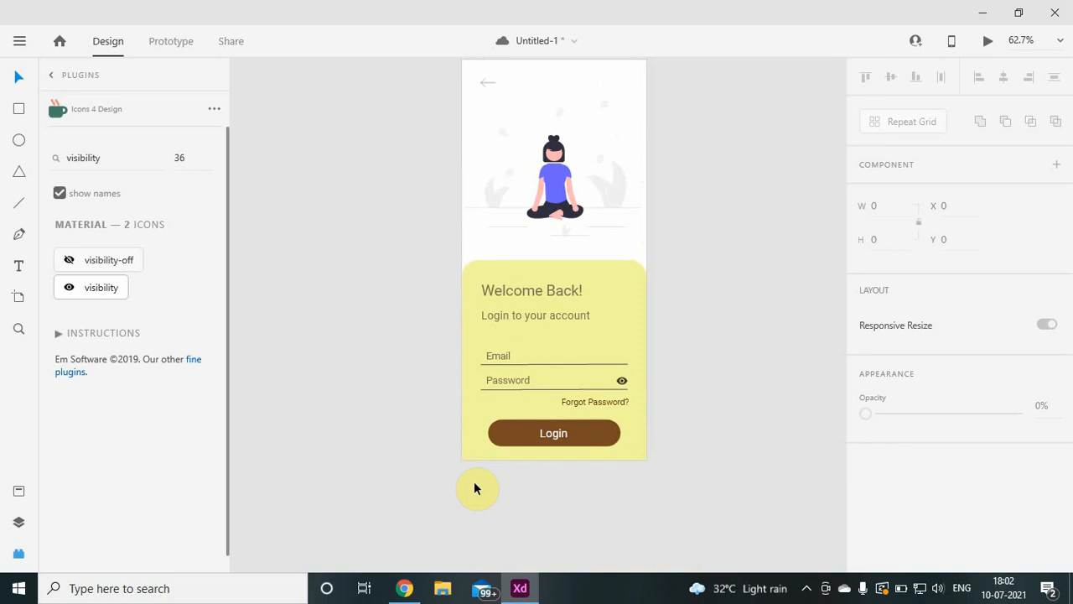
{"action": "left_click", "coordinate": [405, 587]}
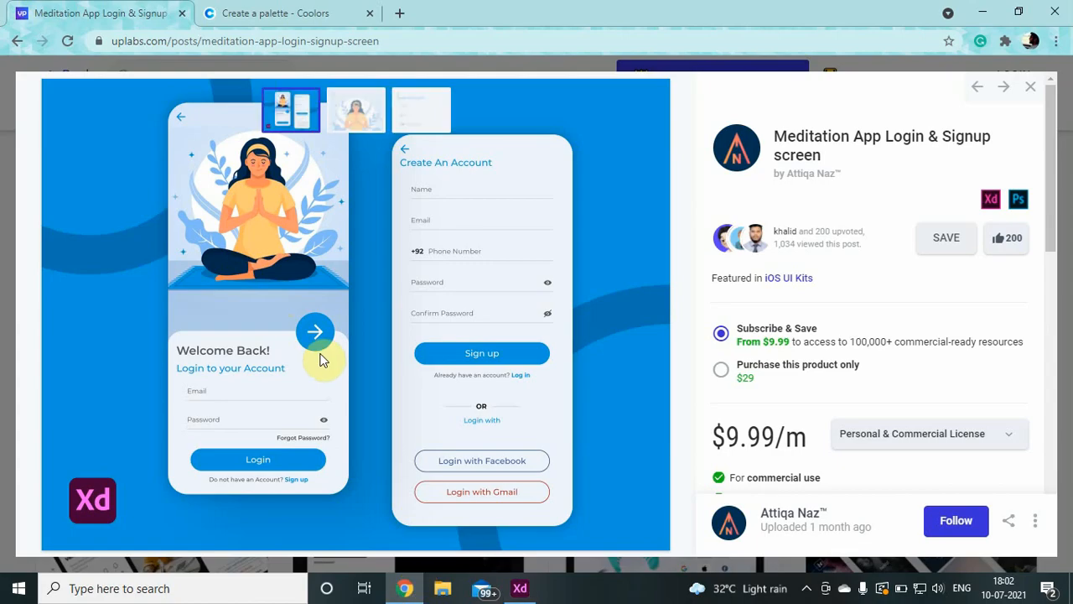
{"action": "left_click", "coordinate": [520, 588]}
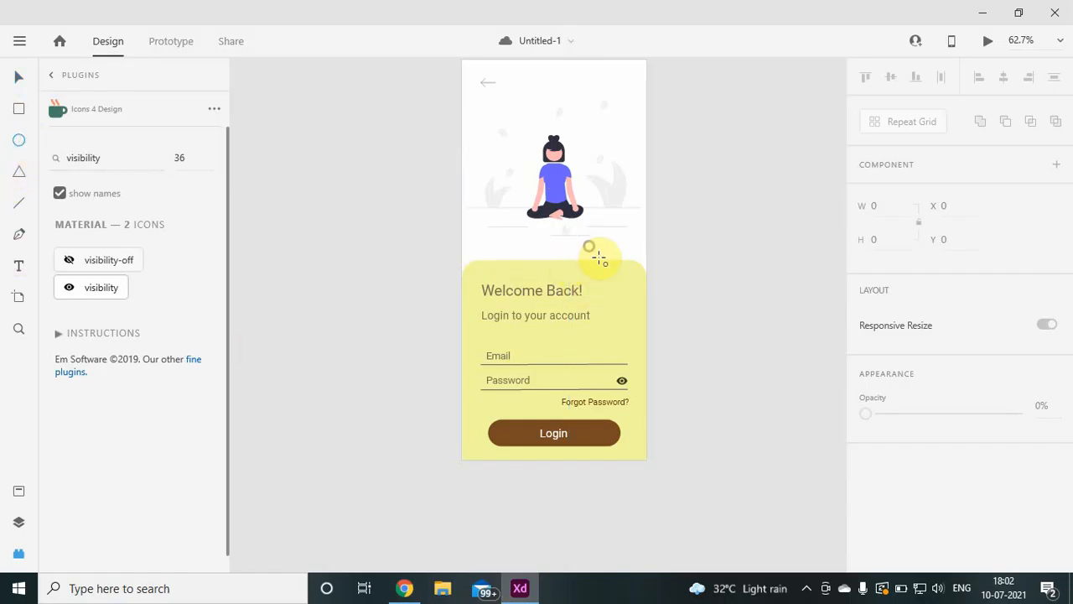
{"action": "left_click_drag", "start_coordinate": [590, 247], "coordinate": [629, 281]}
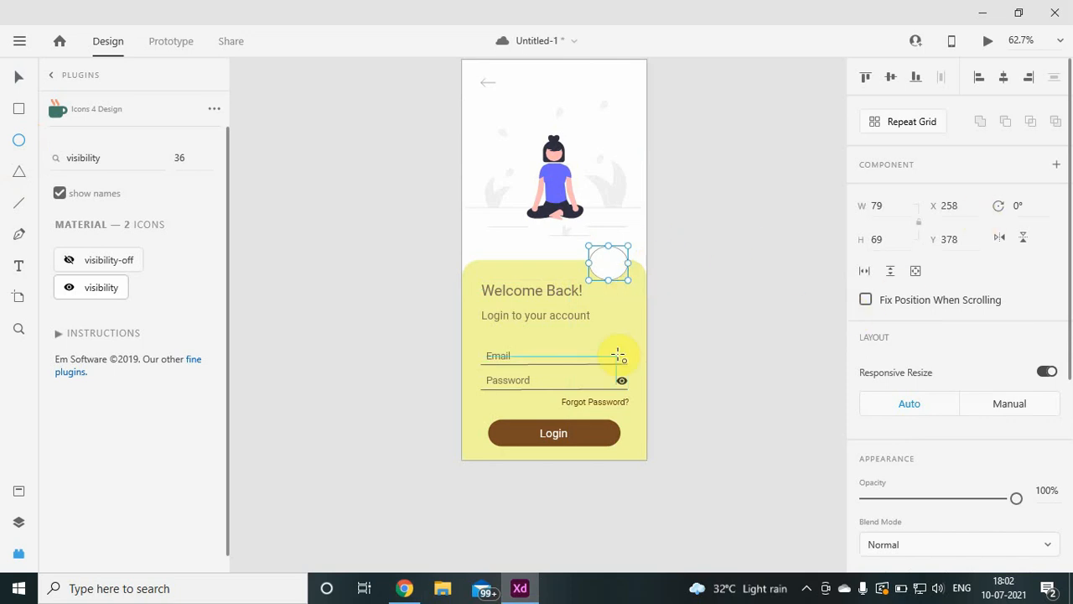
{"action": "left_click", "coordinate": [618, 355]}
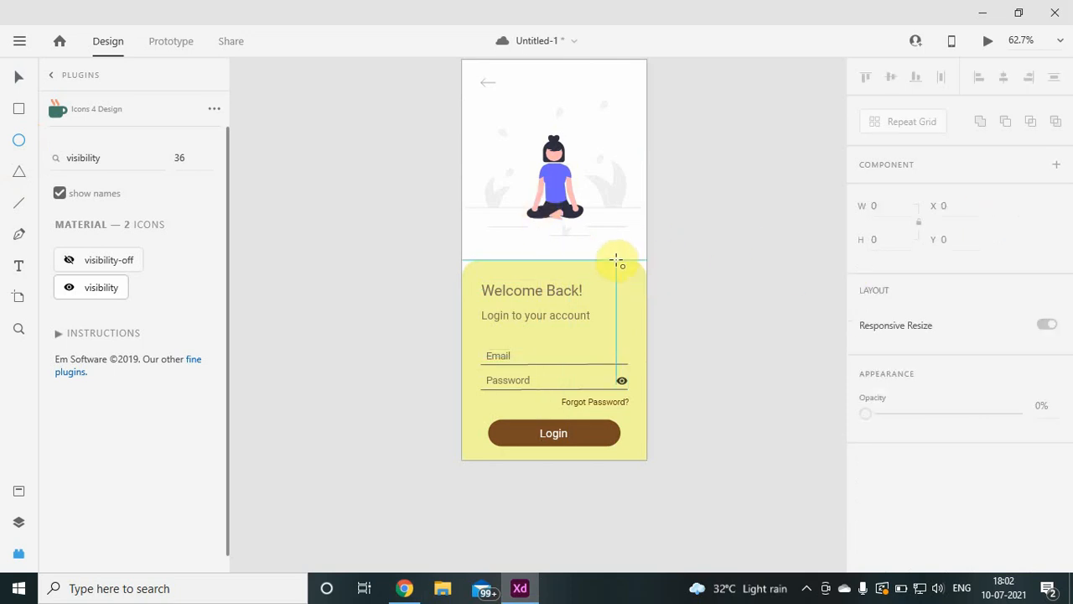
{"action": "left_click_drag", "start_coordinate": [599, 241], "coordinate": [645, 282]}
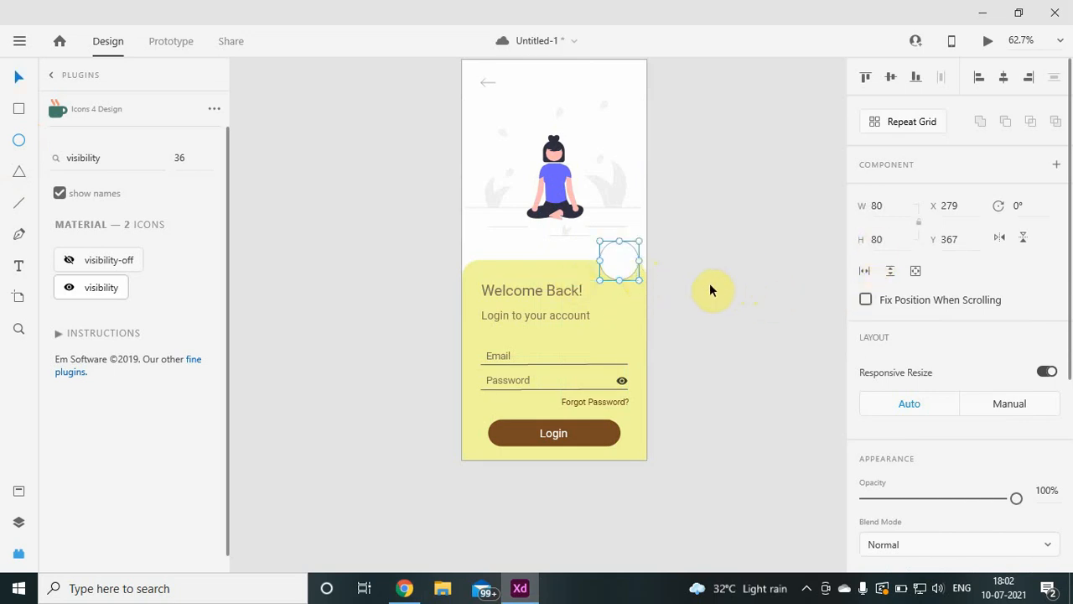
{"action": "left_click_drag", "start_coordinate": [618, 254], "coordinate": [604, 265]}
{"action": "left_click", "coordinate": [675, 317]}
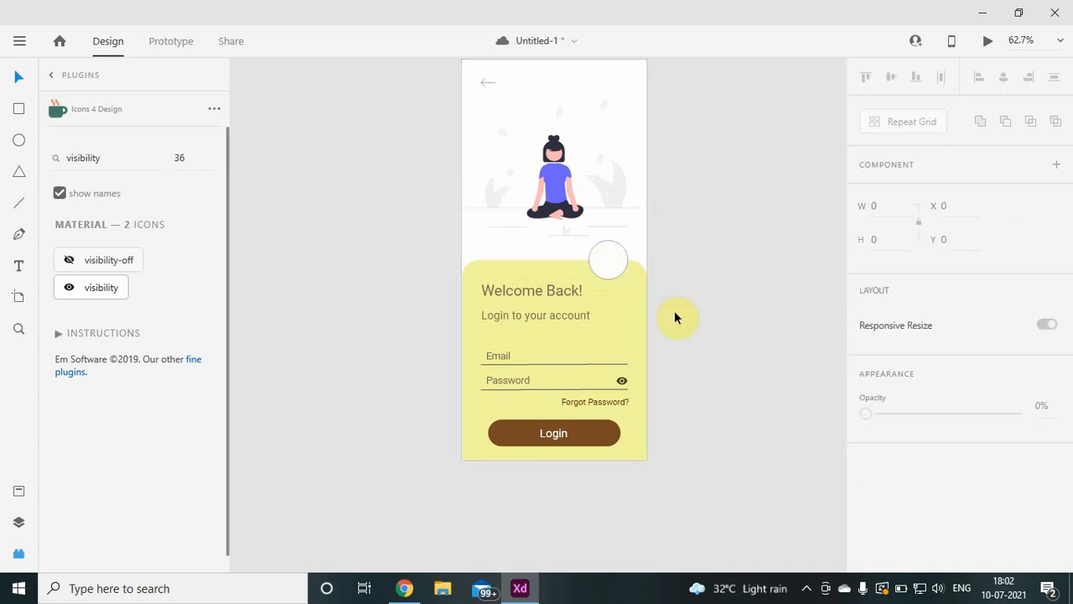
Remove the circle's border and fill it with the Login button's brown, #774924.
{"action": "left_click", "coordinate": [602, 272]}
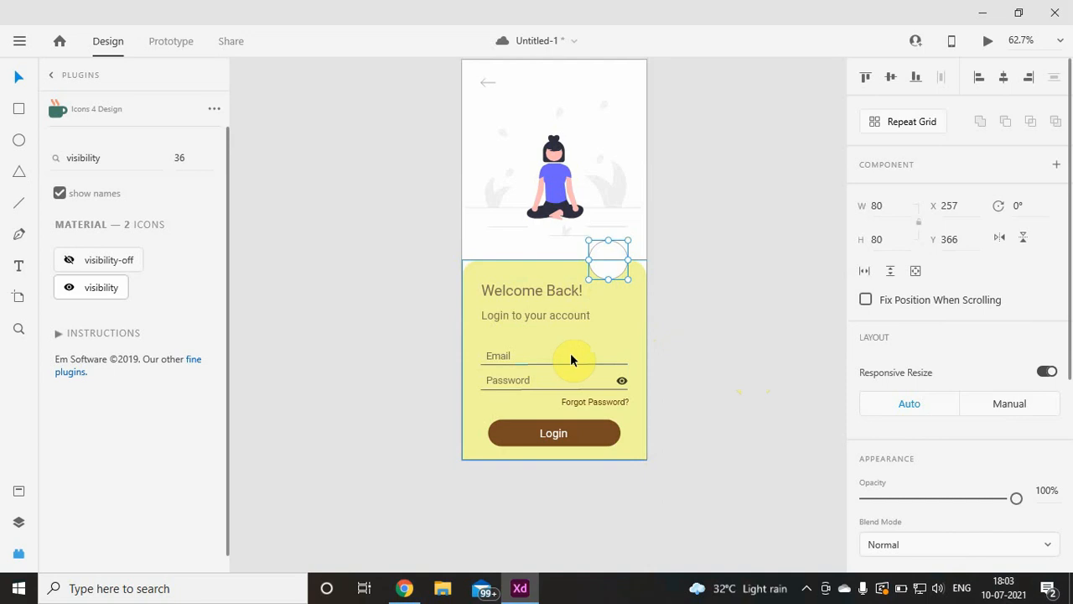
{"action": "scroll", "coordinate": [990, 443], "scroll_direction": "down", "scroll_amount": 4}
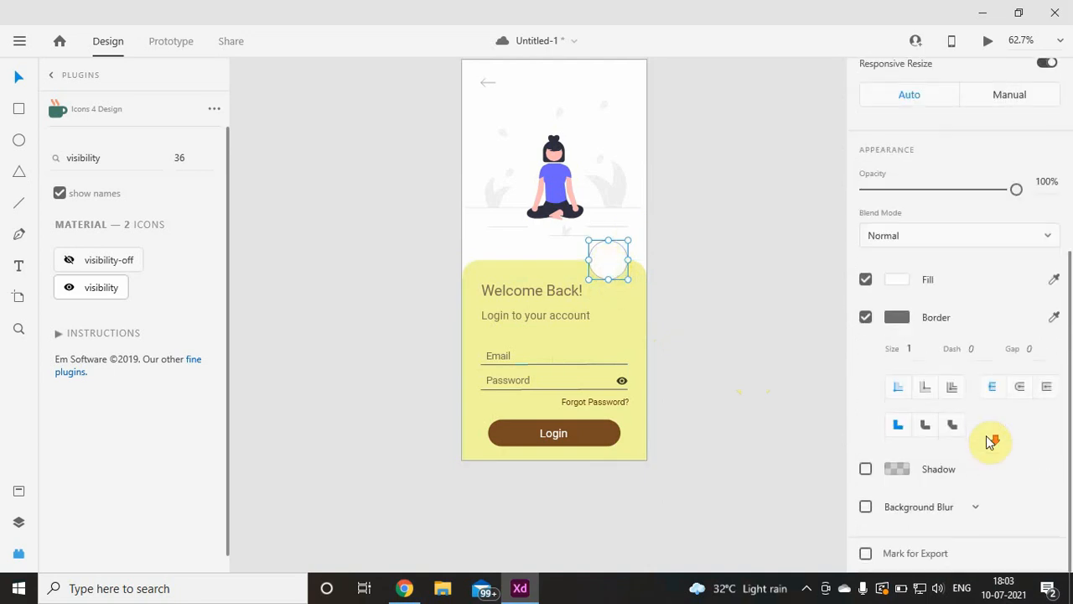
{"action": "left_click", "coordinate": [868, 316]}
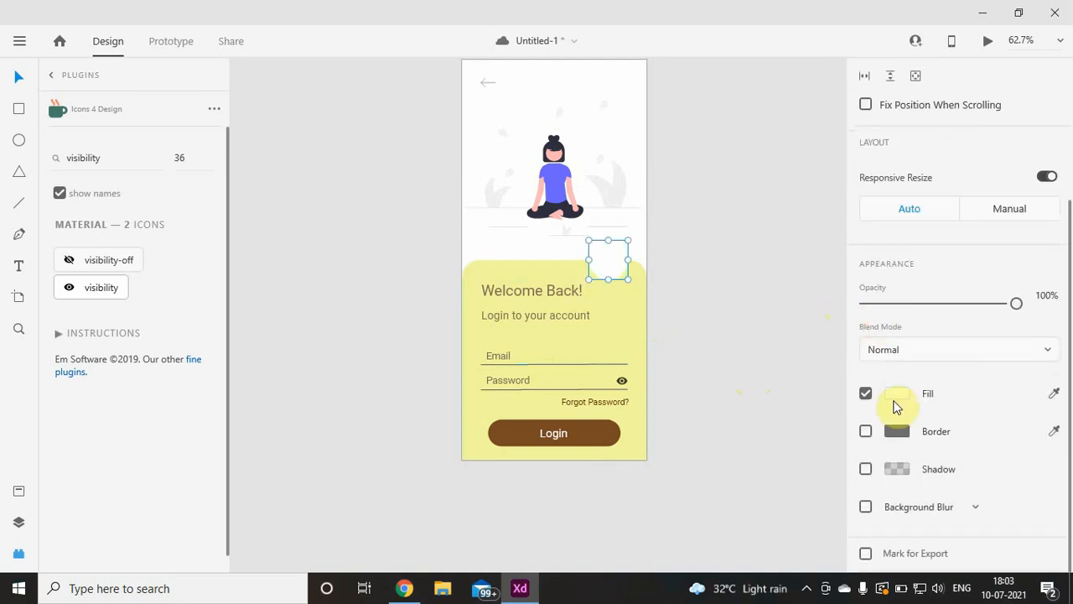
{"action": "left_click", "coordinate": [899, 393]}
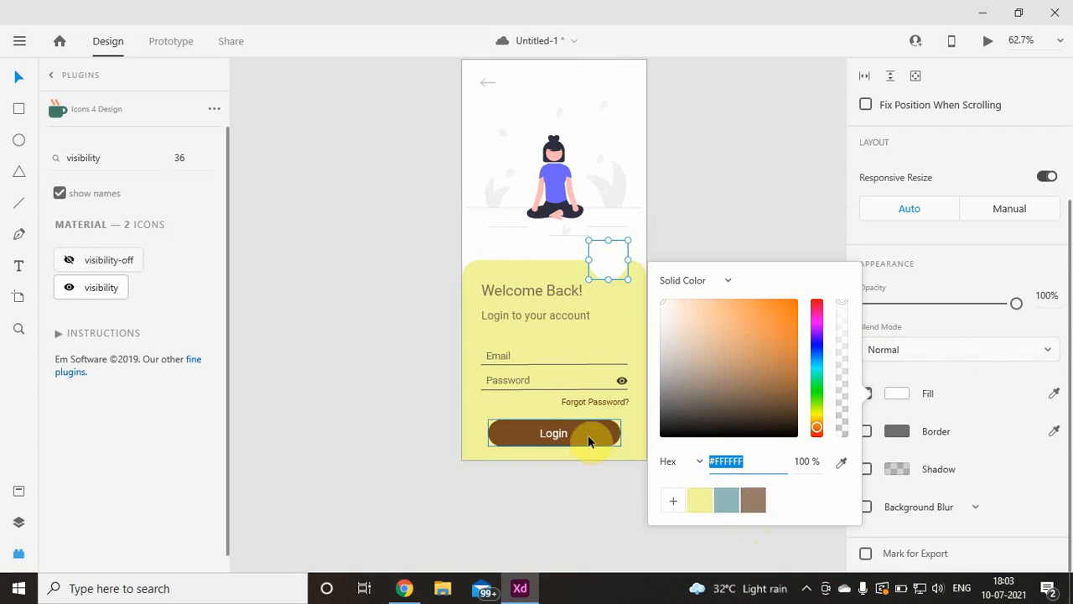
{"action": "left_click", "coordinate": [842, 461]}
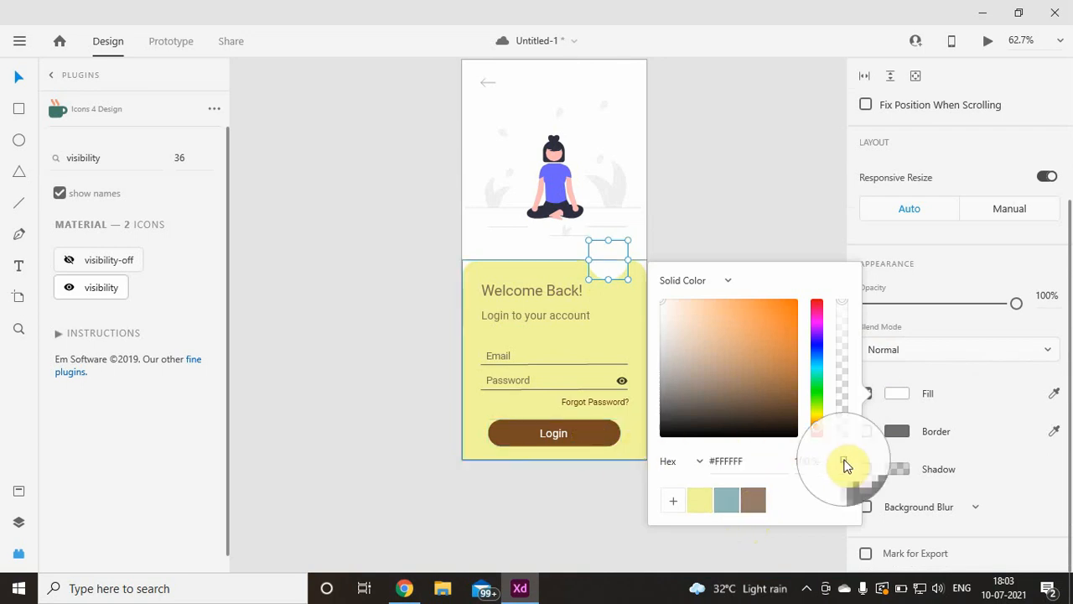
{"action": "left_click", "coordinate": [592, 442]}
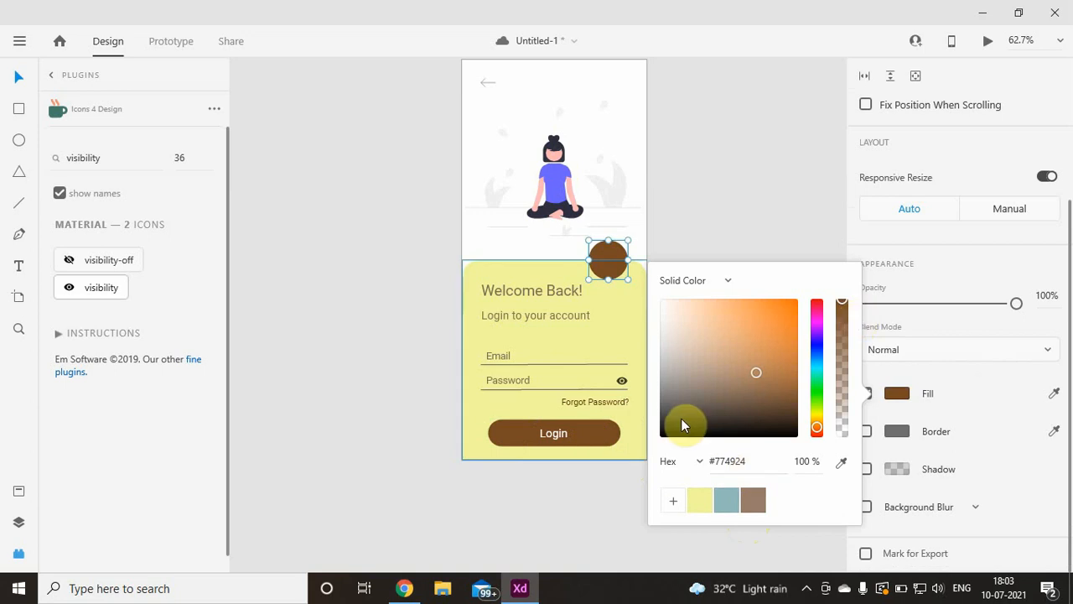
{"action": "left_click", "coordinate": [745, 154]}
{"action": "scroll", "coordinate": [667, 381], "scroll_direction": "up", "scroll_amount": 3}
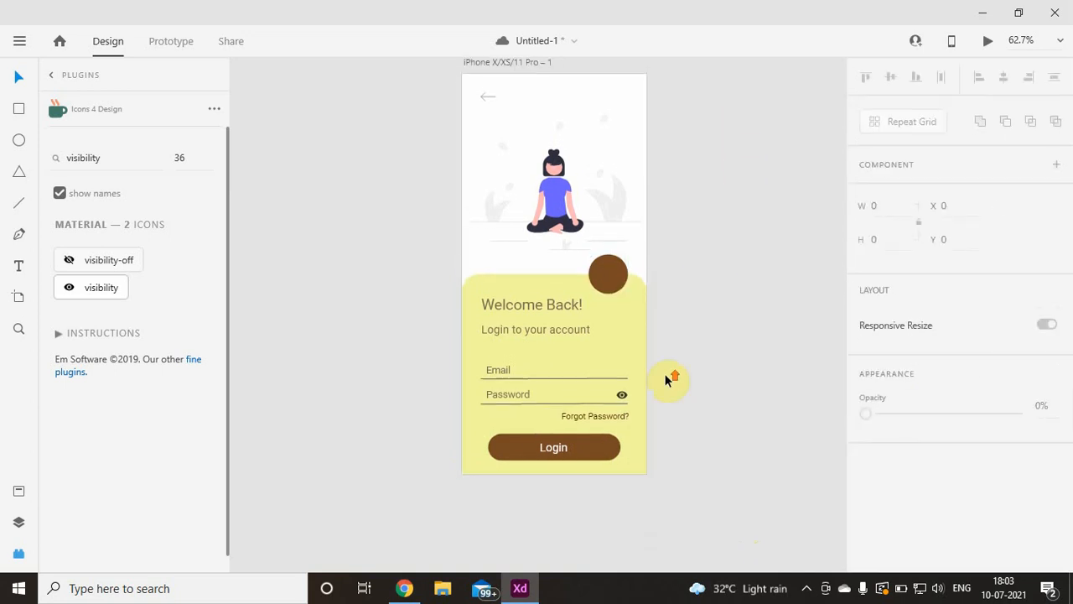
Duplicate the back arrow at the top of the artboard and move the copy 50 px straight down.
{"action": "left_click", "coordinate": [552, 225]}
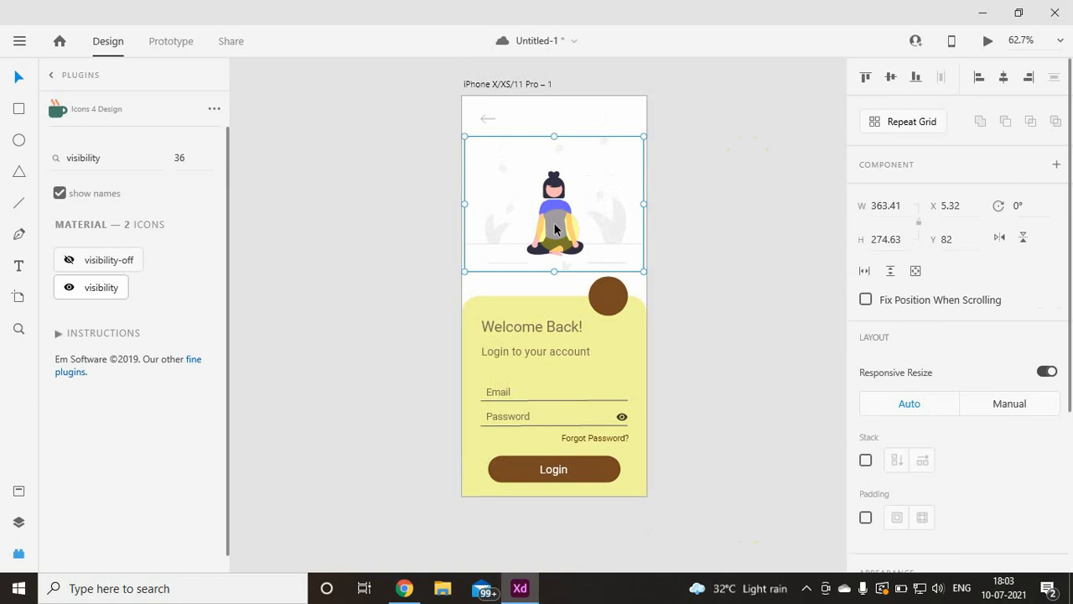
{"action": "left_click", "coordinate": [483, 121]}
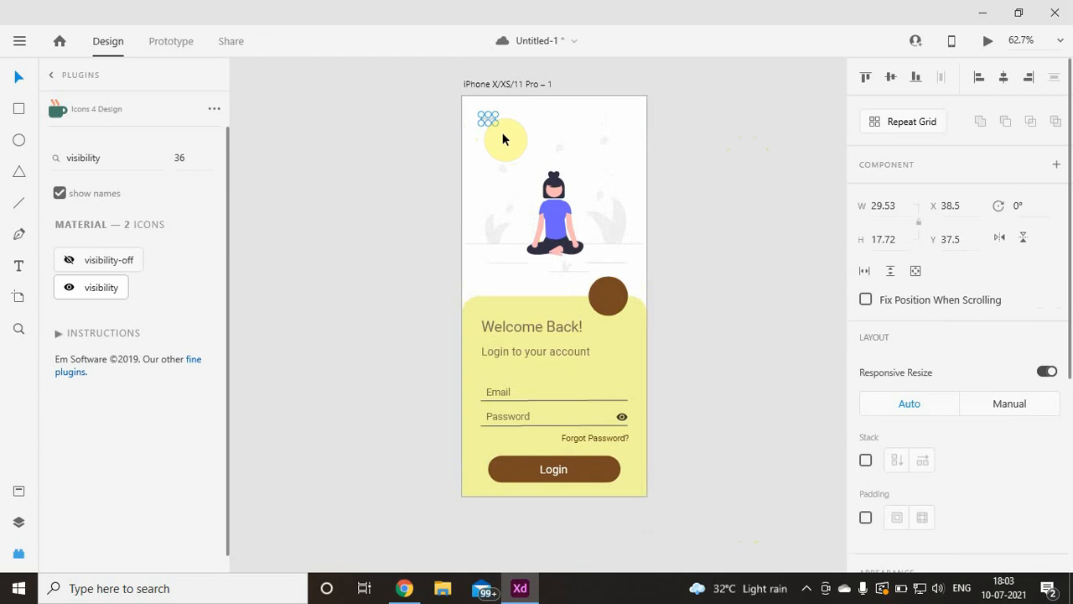
{"action": "left_click", "coordinate": [501, 292]}
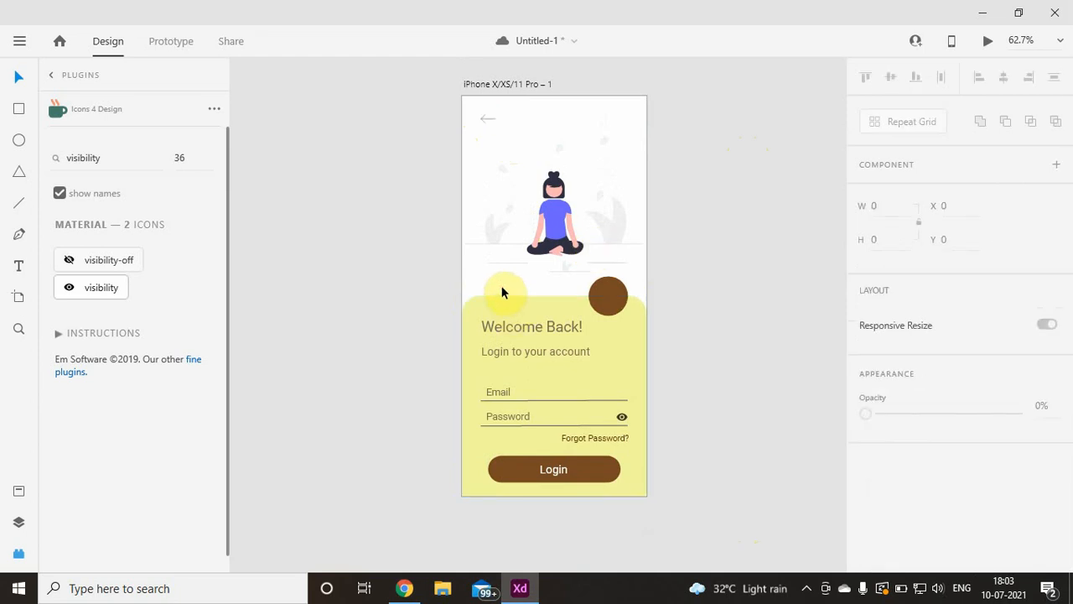
{"action": "left_click", "coordinate": [490, 118]}
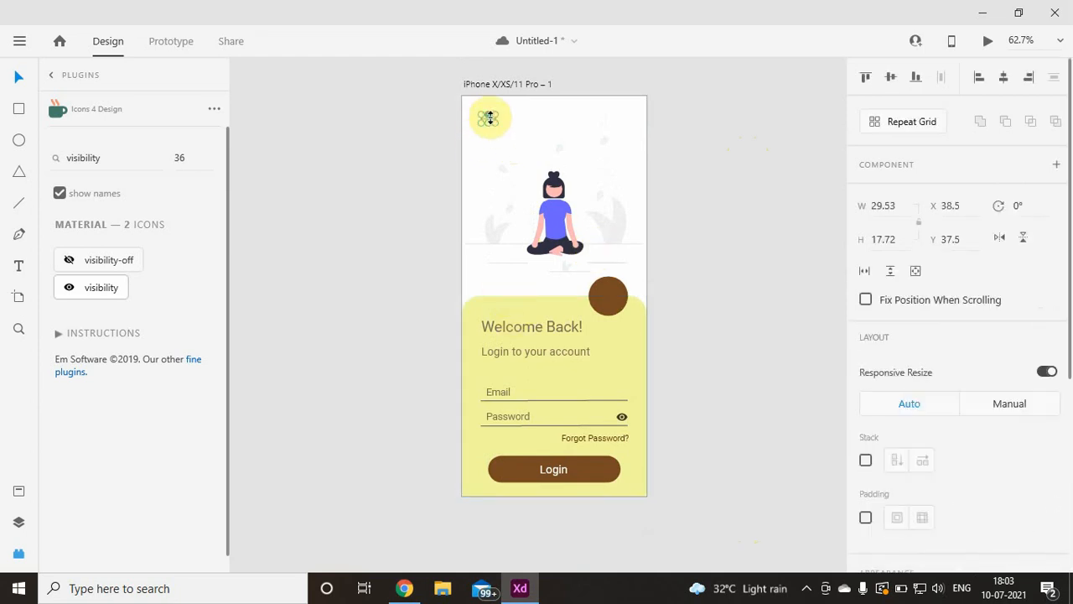
{"action": "scroll", "coordinate": [537, 134], "scroll_direction": "up", "scroll_amount": 5}
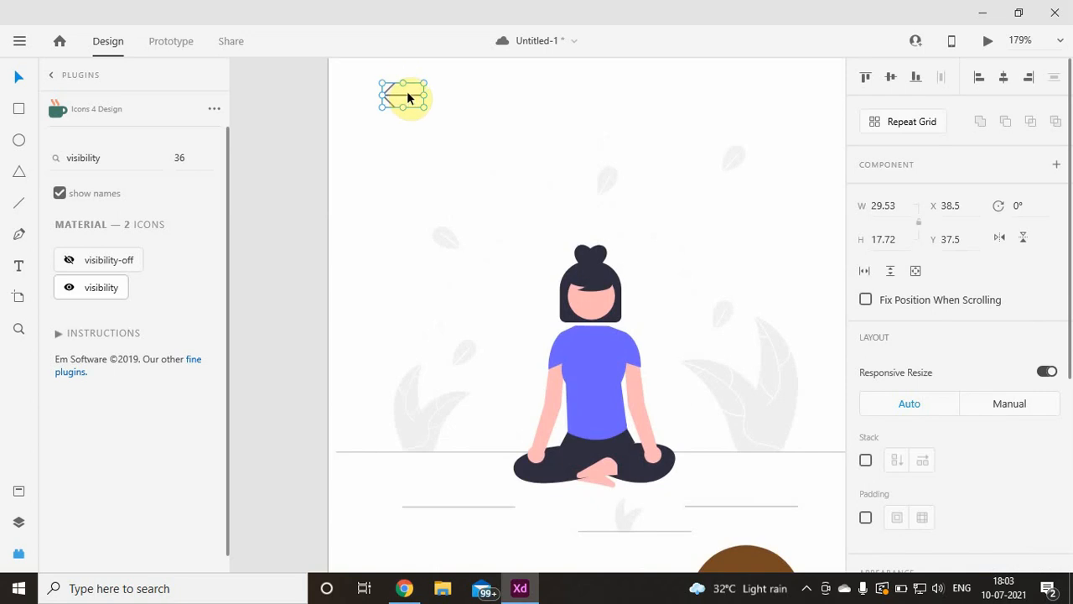
{"action": "key", "text": "ctrl+d"}
{"action": "key", "text": "shift+Down"}
{"action": "key", "text": "shift+Down"}
{"action": "key", "text": "shift+Down"}
{"action": "key", "text": "shift+Down"}
{"action": "key", "text": "shift+Down"}
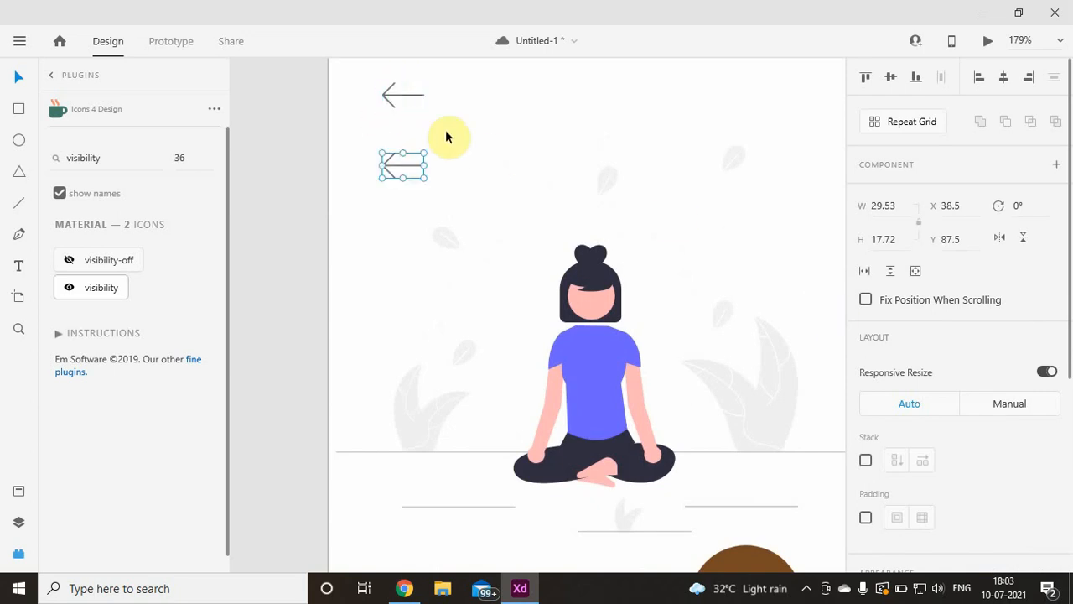
{"action": "double_click", "coordinate": [401, 166]}
{"action": "scroll", "coordinate": [795, 274], "scroll_direction": "down", "scroll_amount": 1}
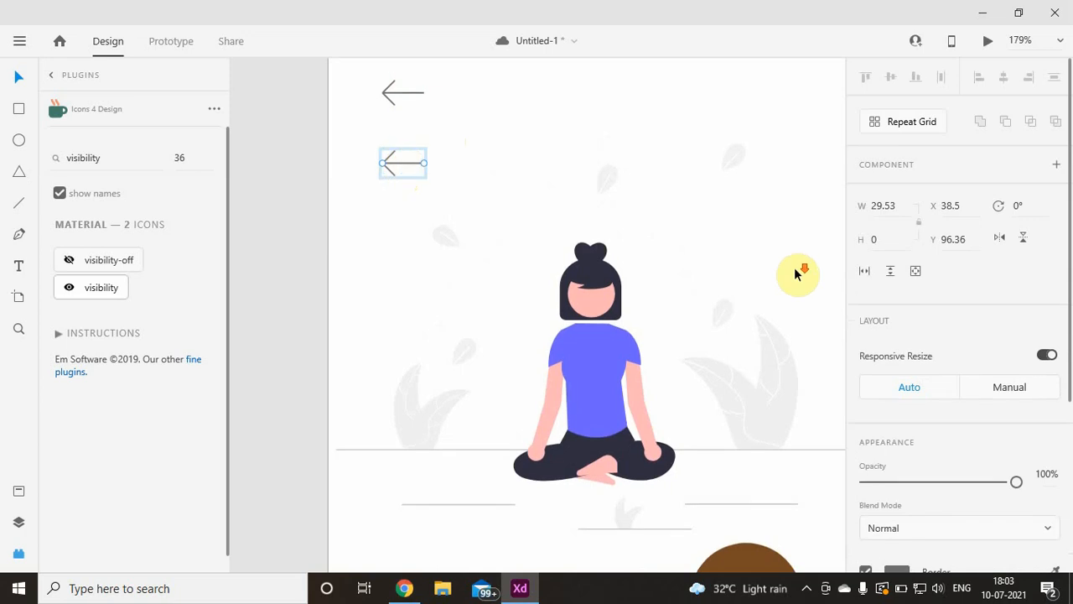
{"action": "right_click", "coordinate": [410, 163]}
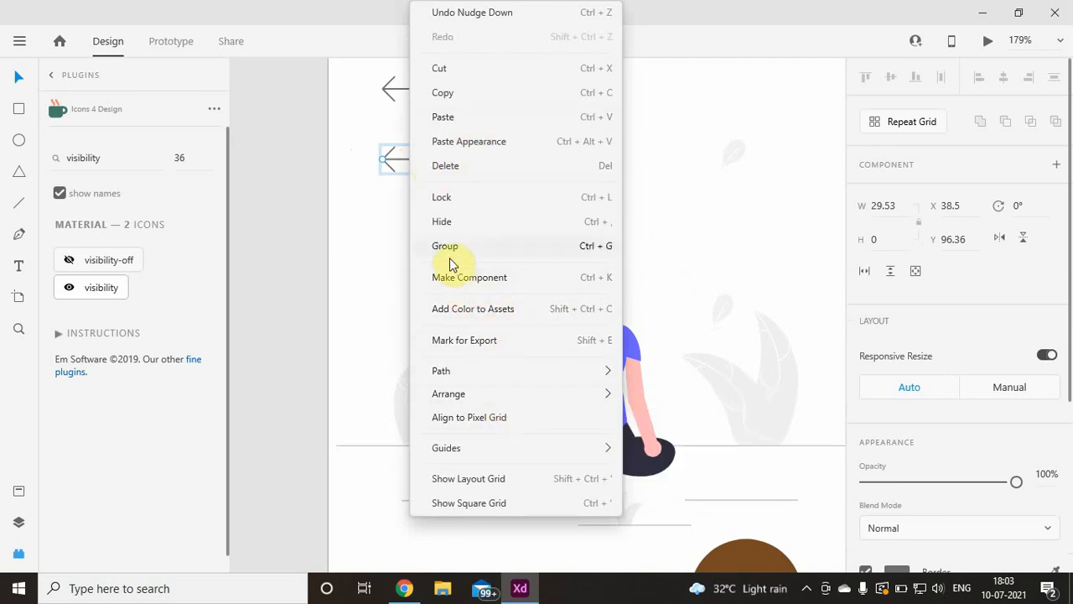
{"action": "left_click", "coordinate": [378, 204]}
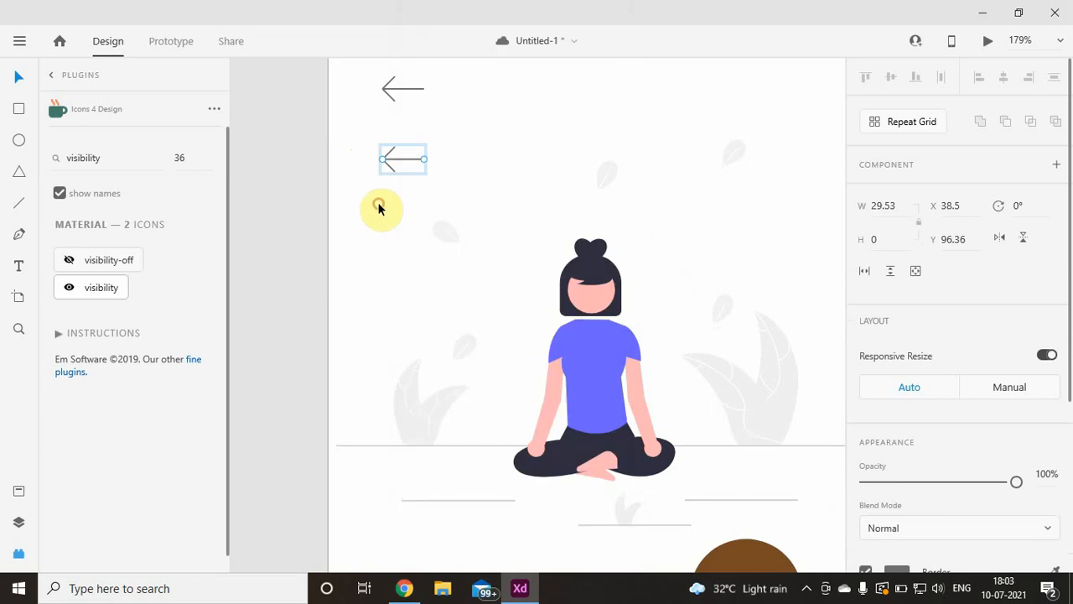
{"action": "double_click", "coordinate": [412, 159]}
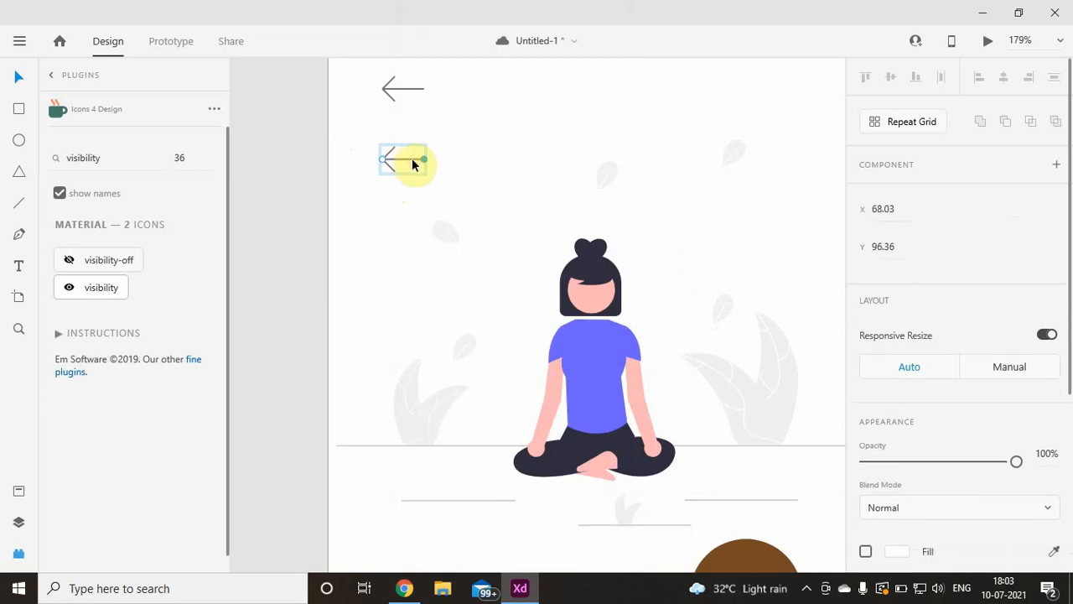
{"action": "scroll", "coordinate": [935, 330], "scroll_direction": "down", "scroll_amount": 3}
{"action": "left_click", "coordinate": [527, 217]}
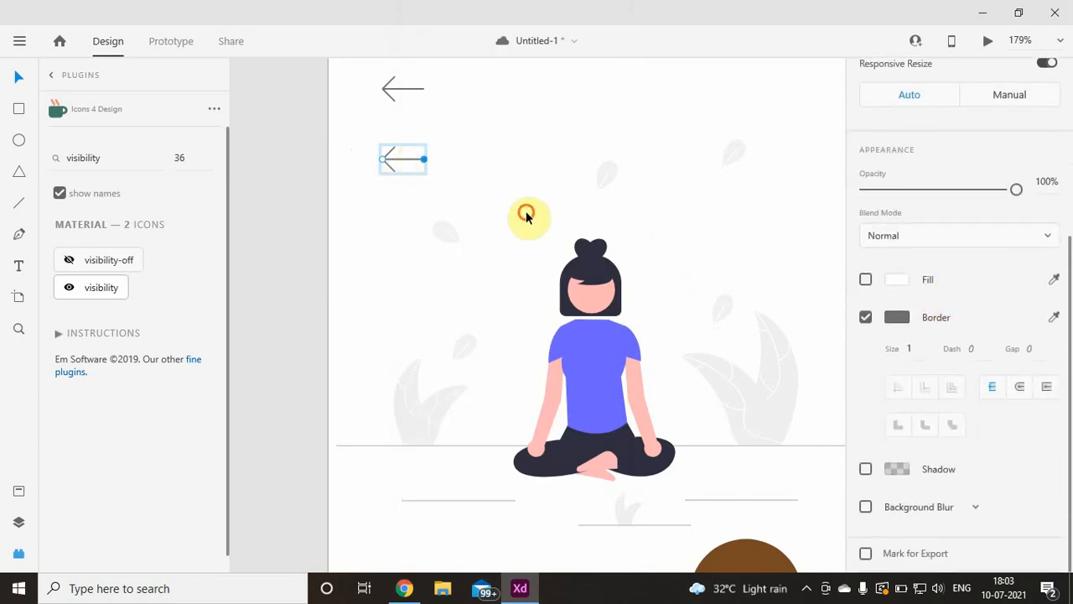
Ungroup the duplicated arrow into its separate lines.
{"action": "left_click", "coordinate": [432, 151]}
{"action": "left_click", "coordinate": [409, 159]}
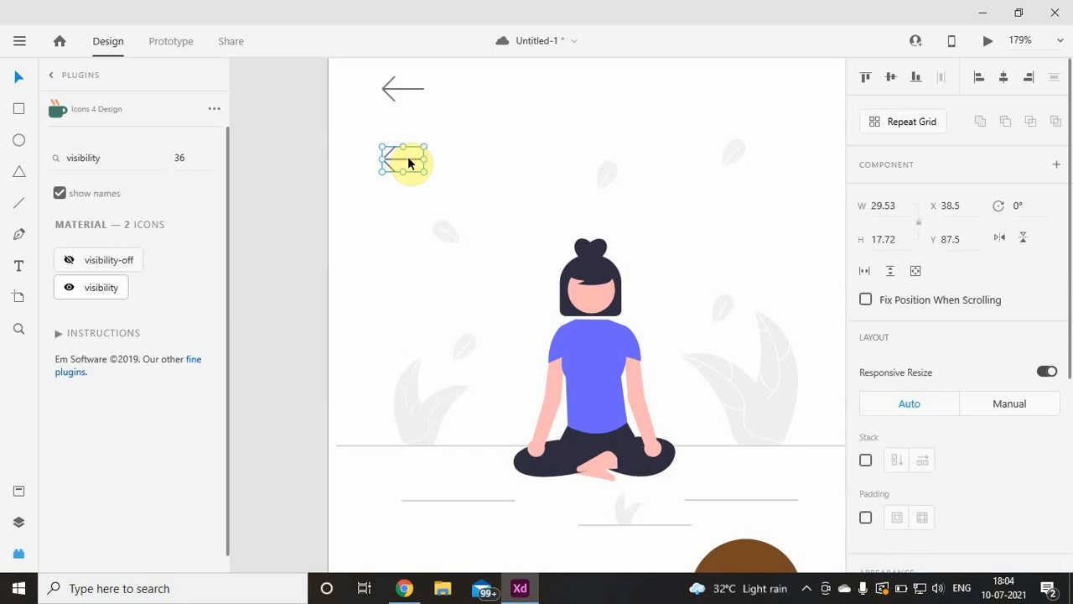
{"action": "right_click", "coordinate": [400, 159]}
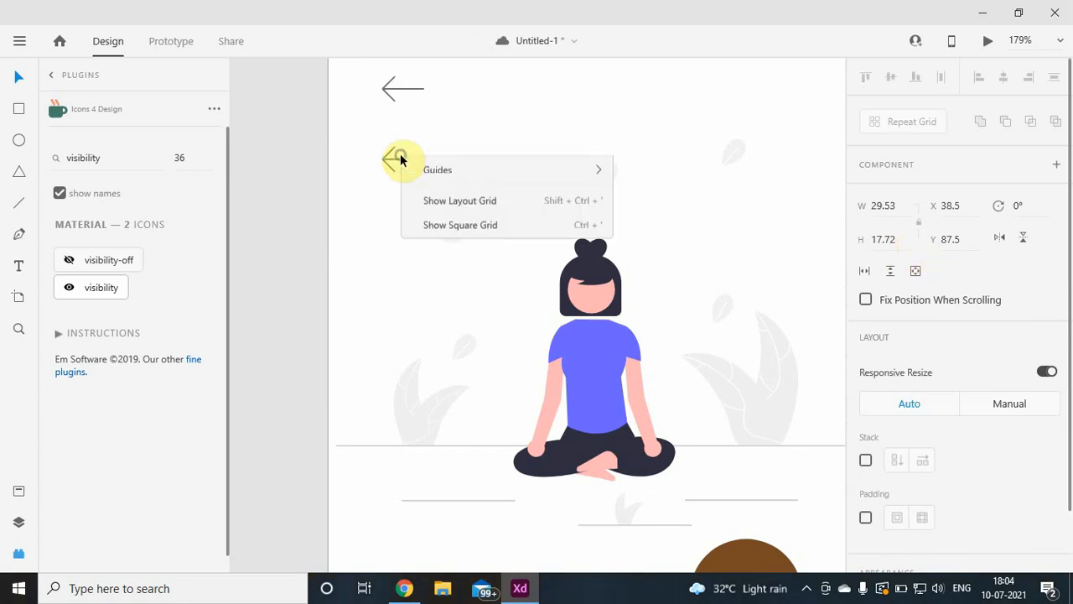
{"action": "left_click", "coordinate": [385, 162]}
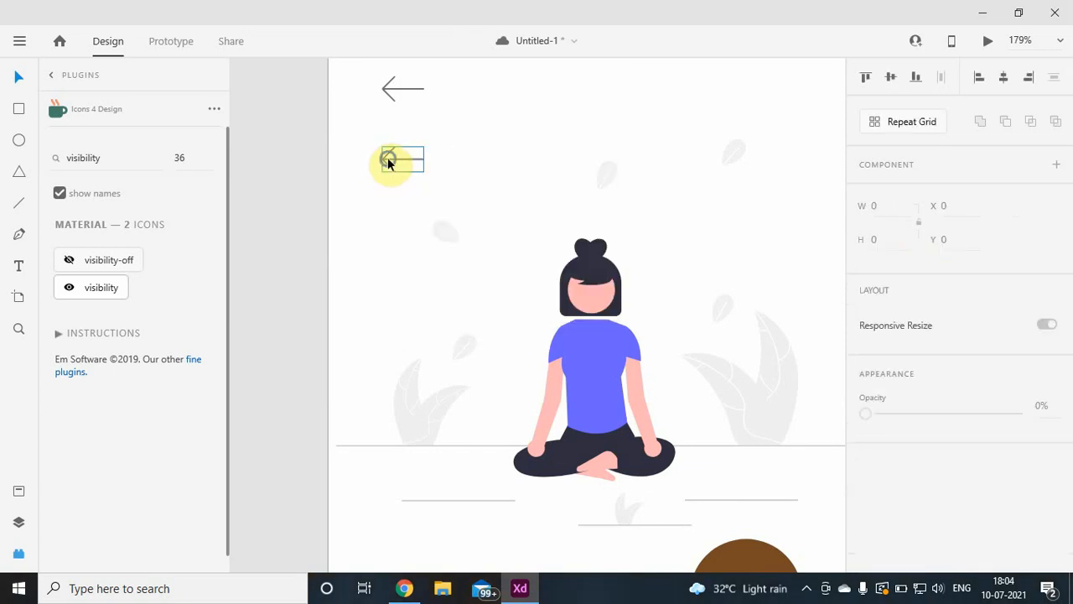
{"action": "right_click", "coordinate": [387, 163]}
{"action": "left_click", "coordinate": [457, 272]}
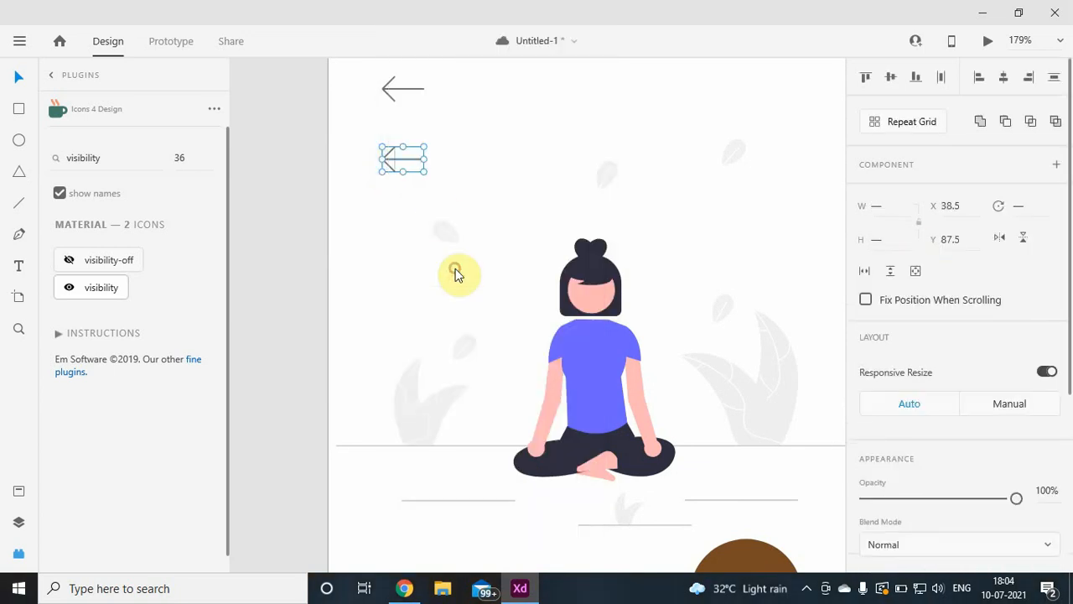
Set the border size of the duplicated arrow's horizontal line to 3, keeping its opacity at 100%.
{"action": "left_click", "coordinate": [436, 208]}
{"action": "left_click", "coordinate": [407, 161]}
{"action": "scroll", "coordinate": [1061, 390], "scroll_direction": "down", "scroll_amount": 2}
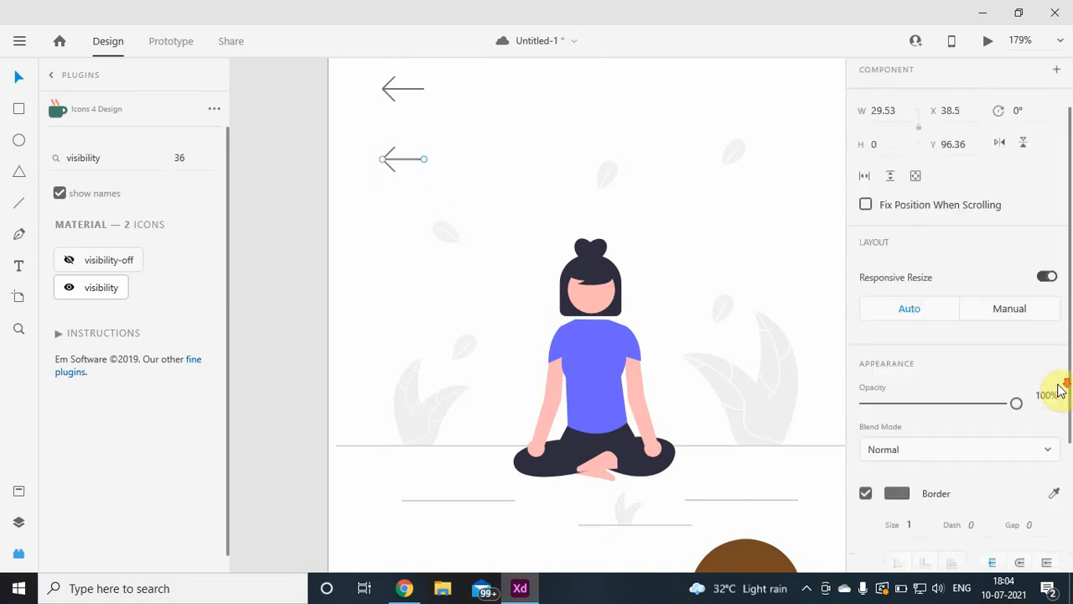
{"action": "scroll", "coordinate": [1058, 385], "scroll_direction": "down", "scroll_amount": 2}
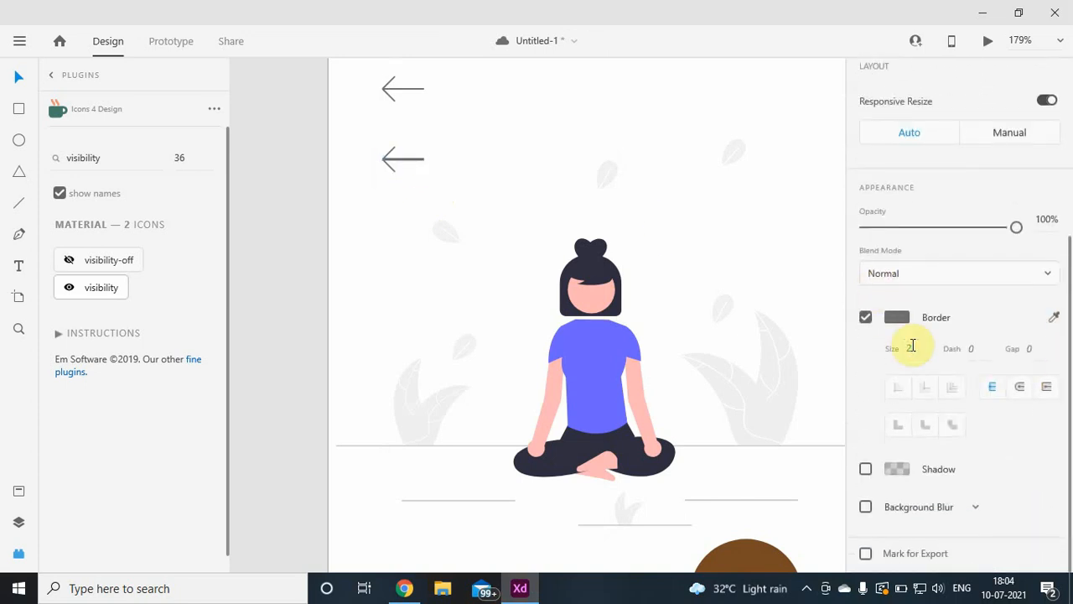
{"action": "key", "text": "2"}
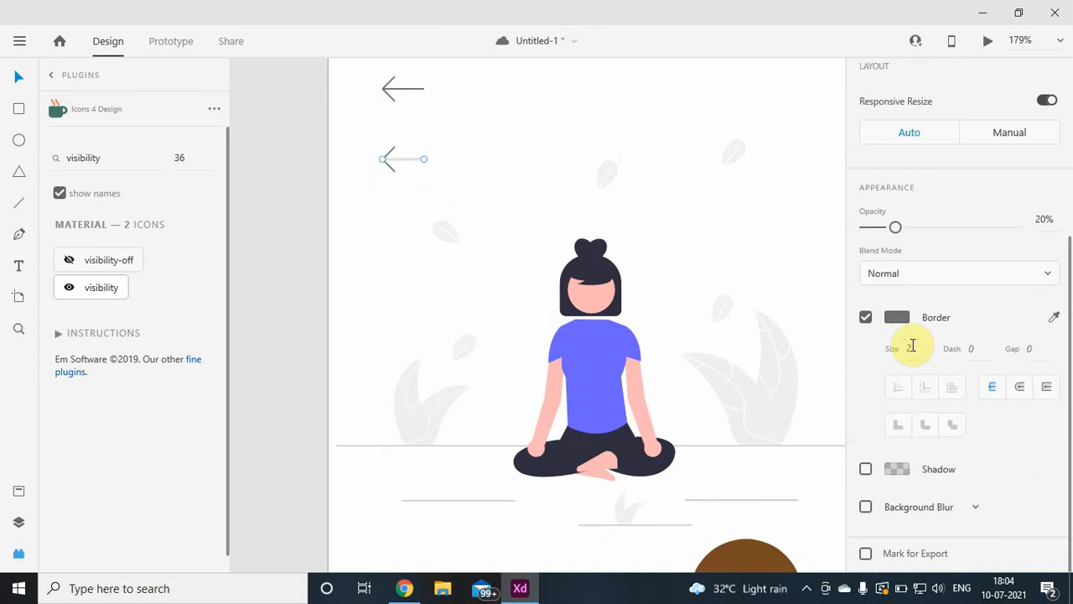
{"action": "left_click", "coordinate": [1026, 228]}
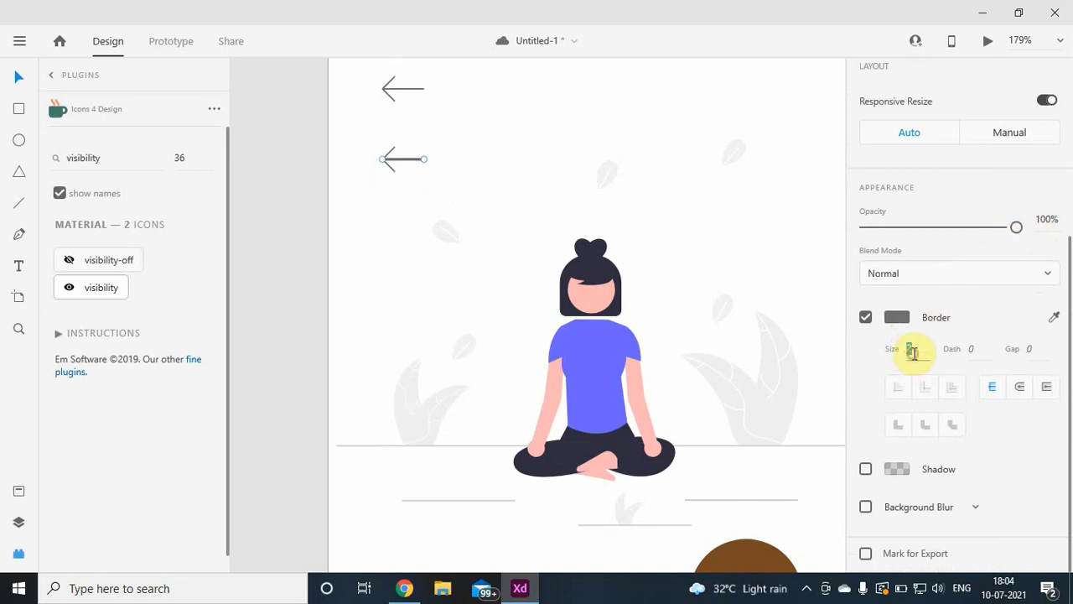
{"action": "type", "text": "3"}
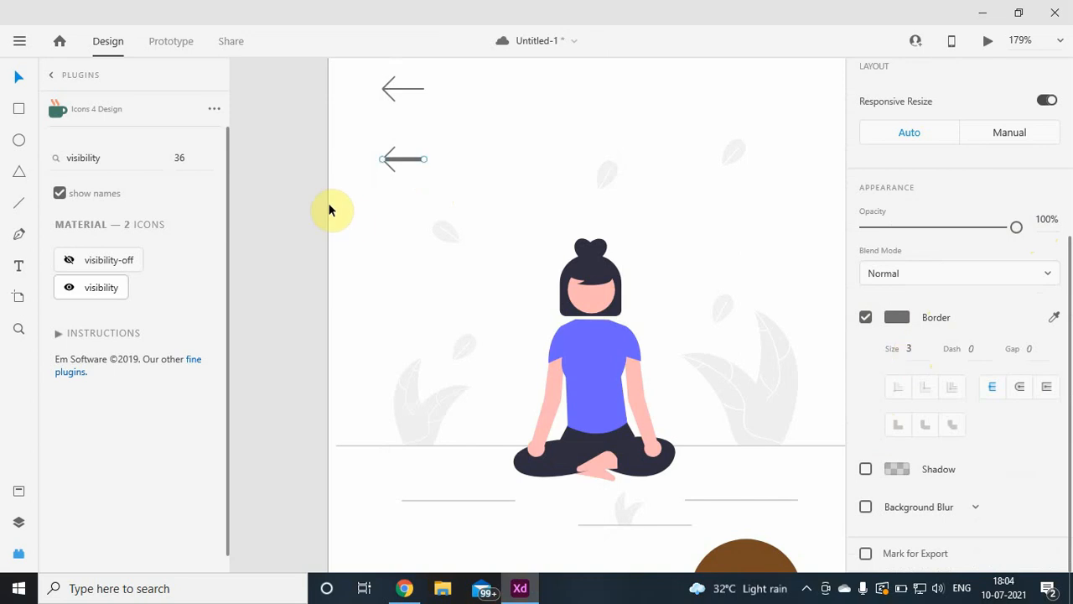
{"action": "left_click", "coordinate": [534, 157]}
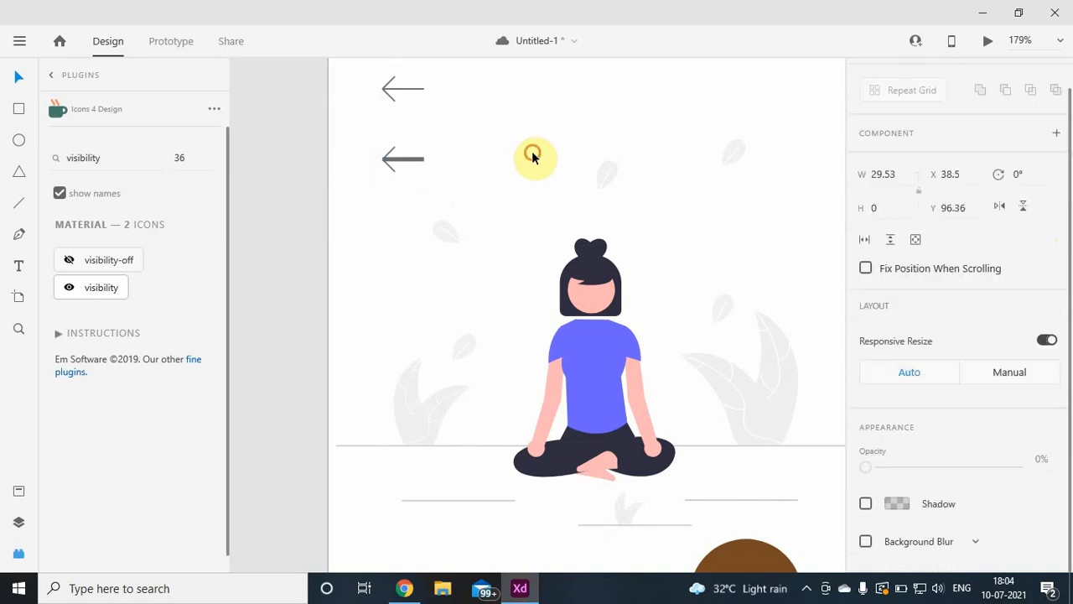
Set the border size of both diagonal head strokes on the duplicated arrow to 3.
{"action": "left_click", "coordinate": [393, 156]}
{"action": "scroll", "coordinate": [935, 344], "scroll_direction": "down", "scroll_amount": 5}
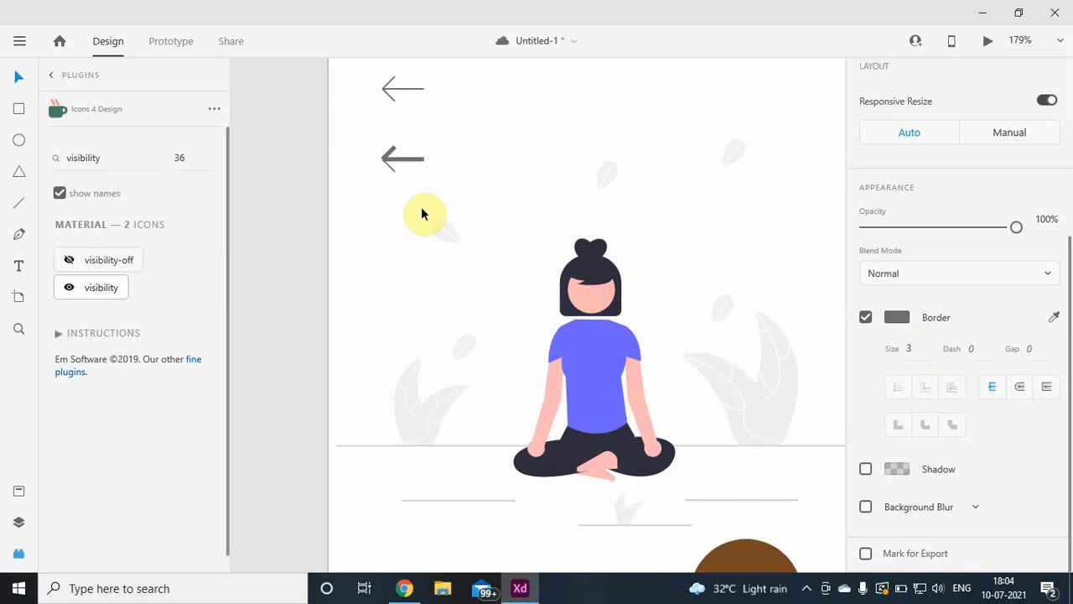
{"action": "left_click", "coordinate": [390, 170]}
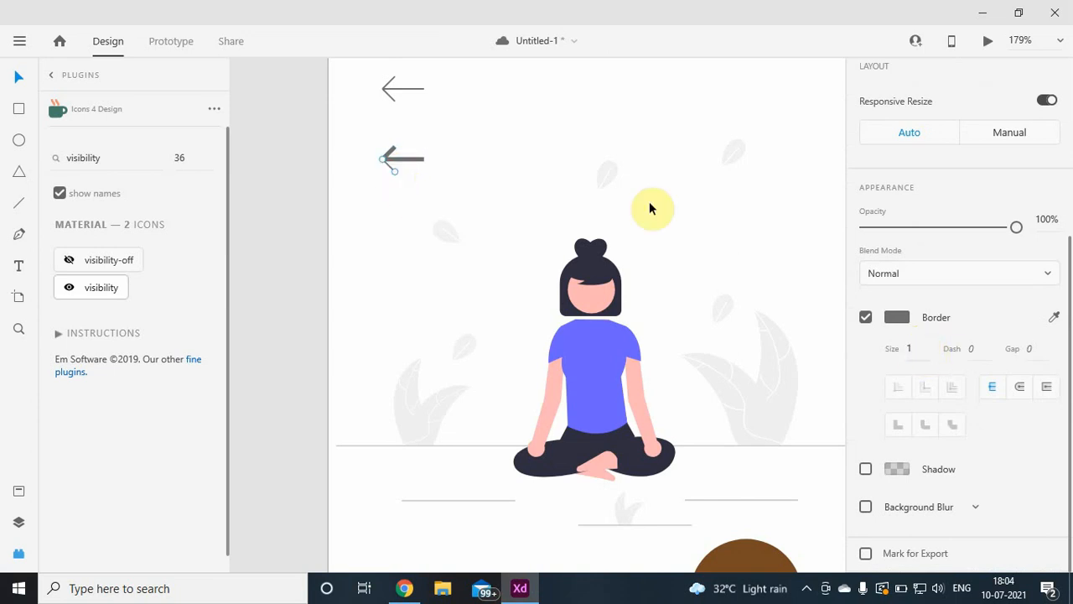
{"action": "left_click", "coordinate": [925, 351]}
{"action": "type", "text": "3"}
{"action": "key", "text": "Return"}
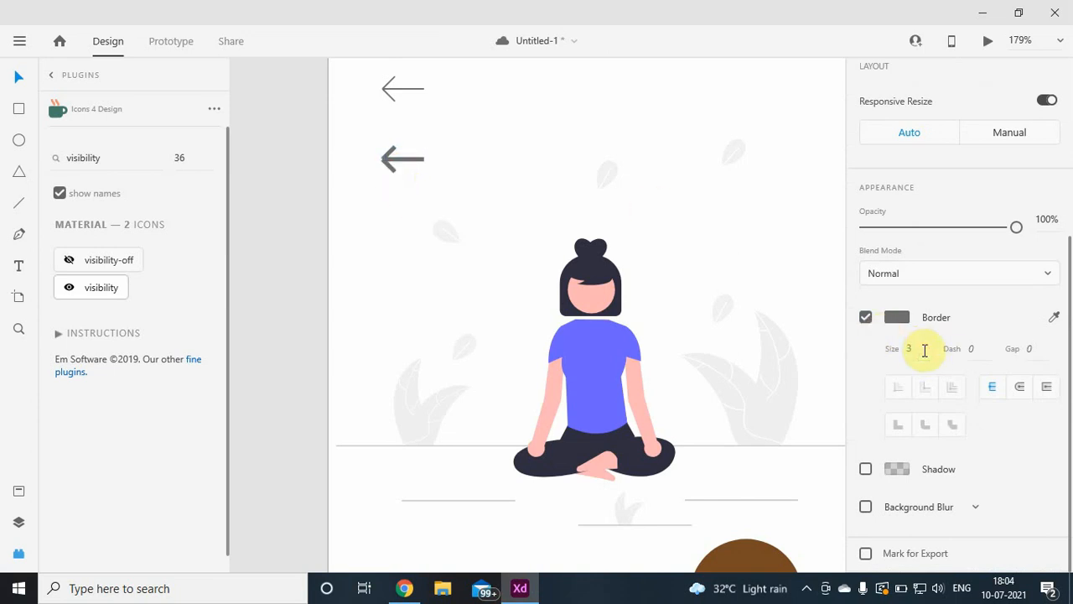
Try shifting the duplicated arrow's horizontal line slightly away from its head strokes.
{"action": "left_click", "coordinate": [388, 172]}
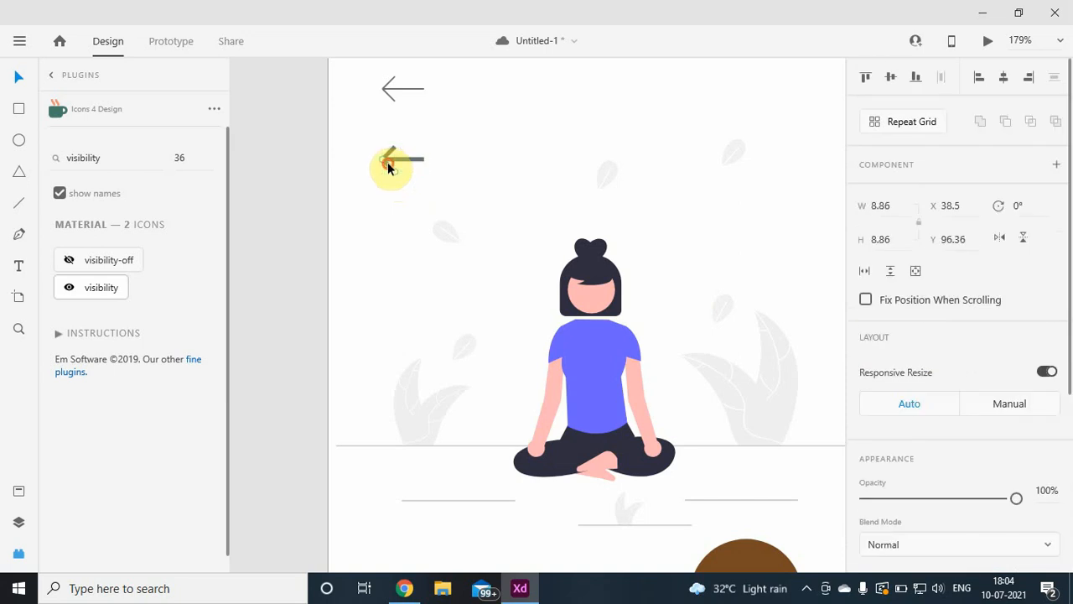
{"action": "left_click", "coordinate": [395, 201]}
{"action": "left_click", "coordinate": [402, 160]}
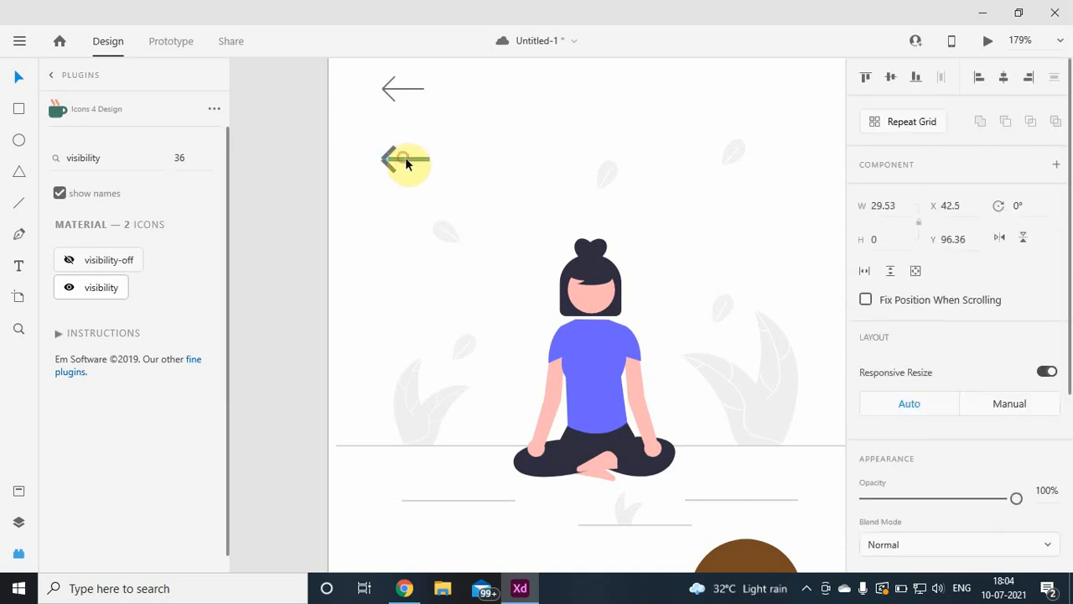
{"action": "left_click", "coordinate": [389, 158]}
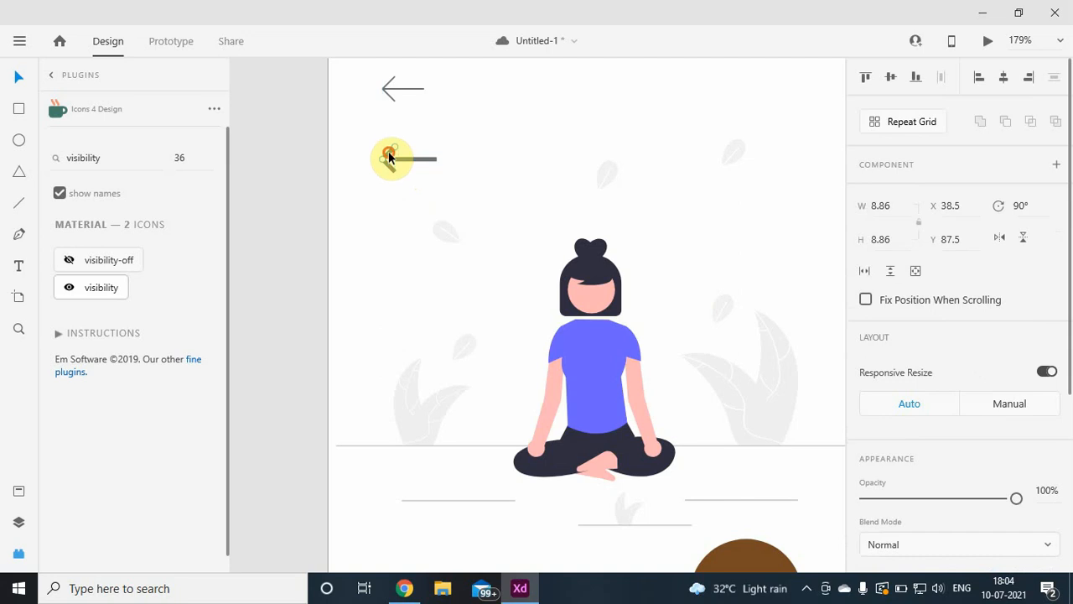
{"action": "left_click_drag", "start_coordinate": [405, 159], "coordinate": [390, 159]}
{"action": "left_click", "coordinate": [428, 185]}
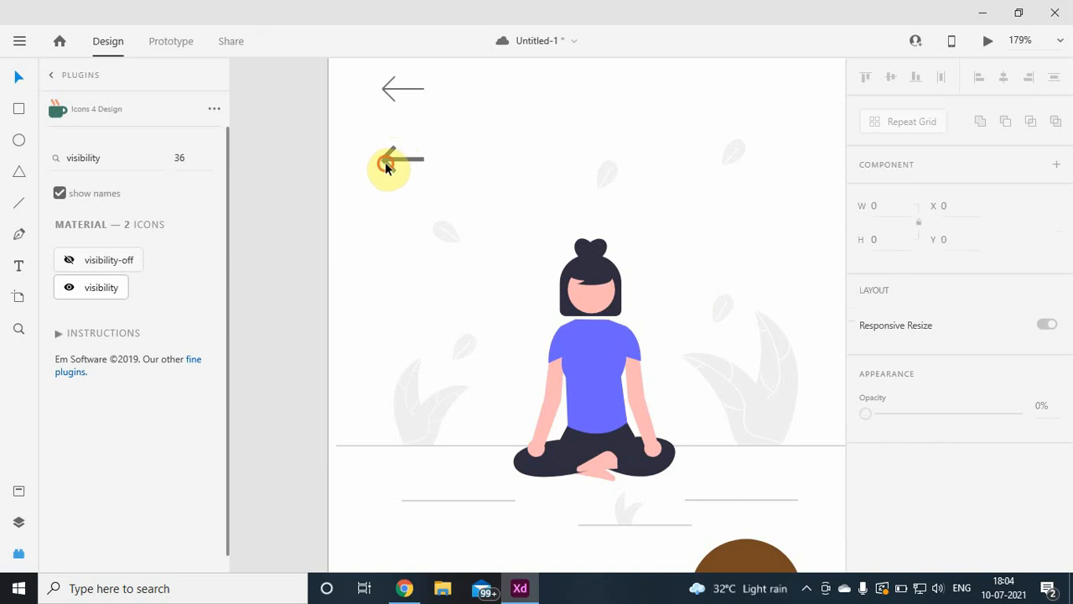
{"action": "left_click_drag", "start_coordinate": [386, 166], "coordinate": [386, 161]}
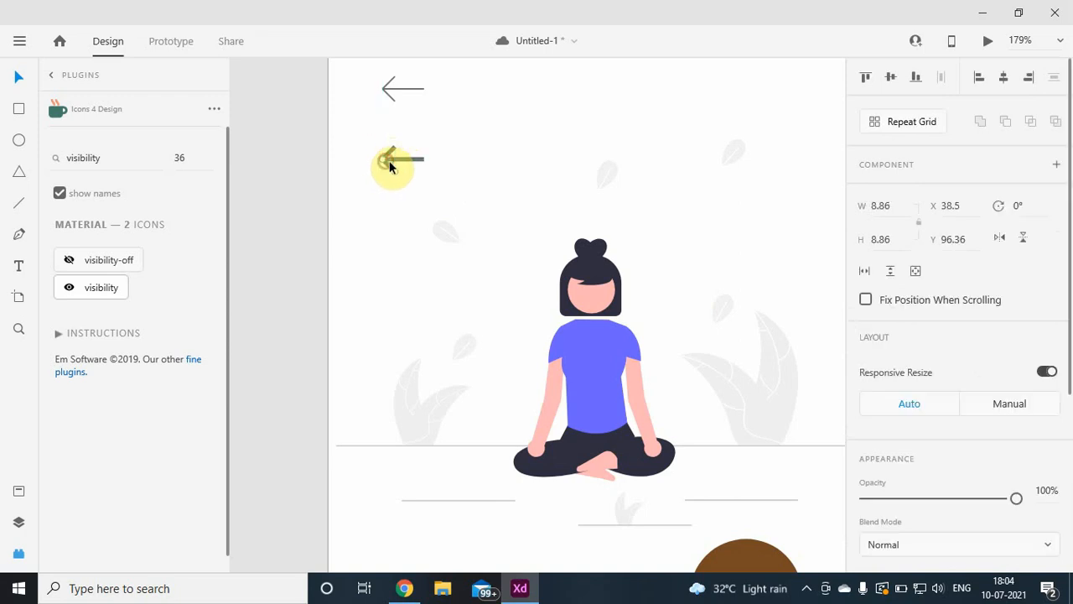
{"action": "left_click", "coordinate": [418, 178]}
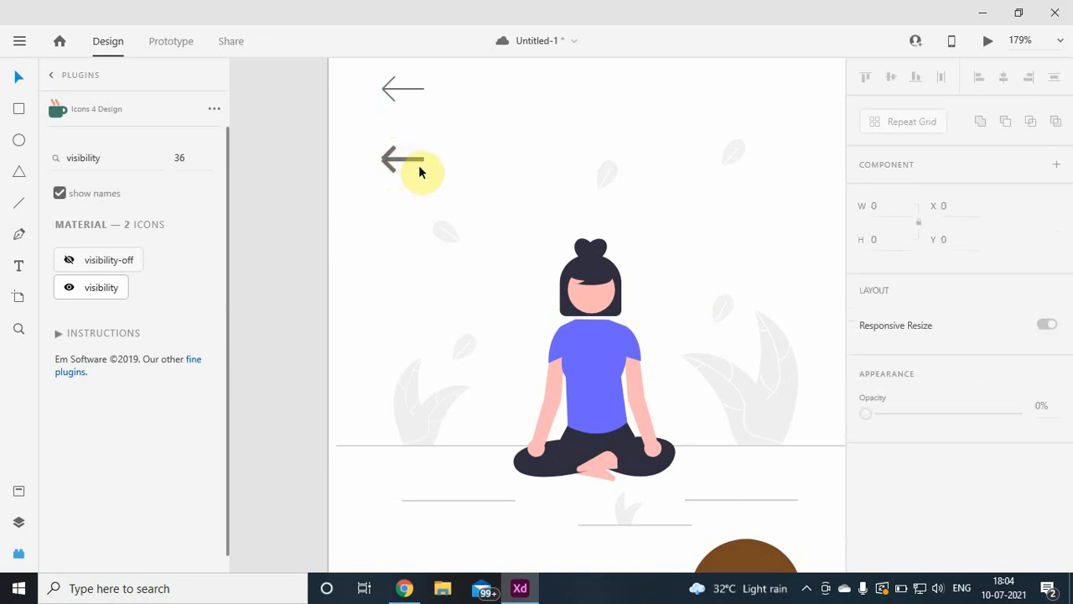
Group the duplicated arrow's three lines and rotate the group to 180° so it points right.
{"action": "scroll", "coordinate": [419, 172], "scroll_direction": "down", "scroll_amount": 5}
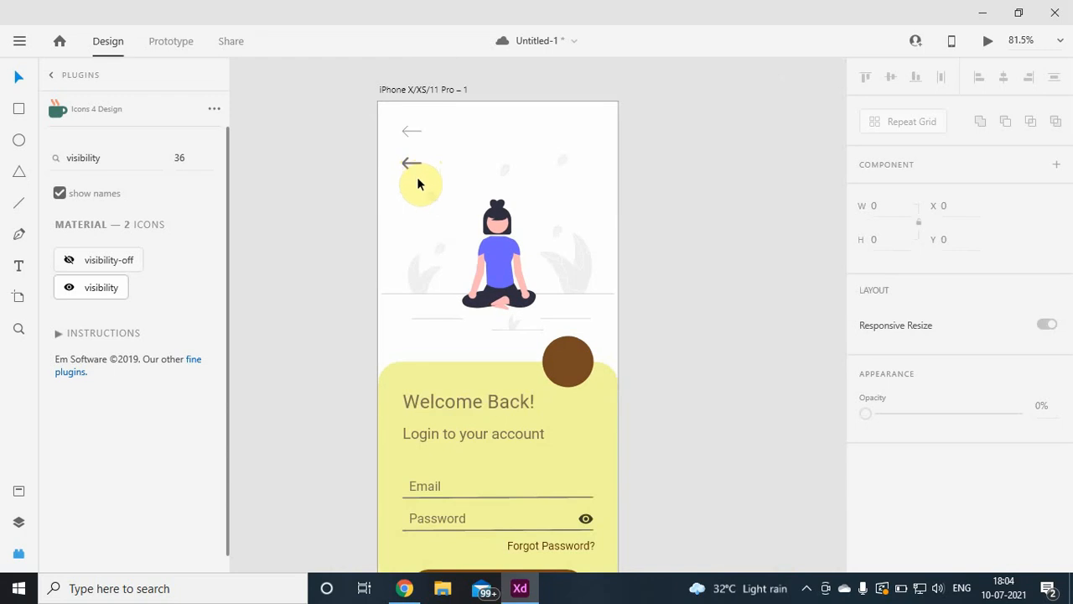
{"action": "left_click", "coordinate": [427, 181]}
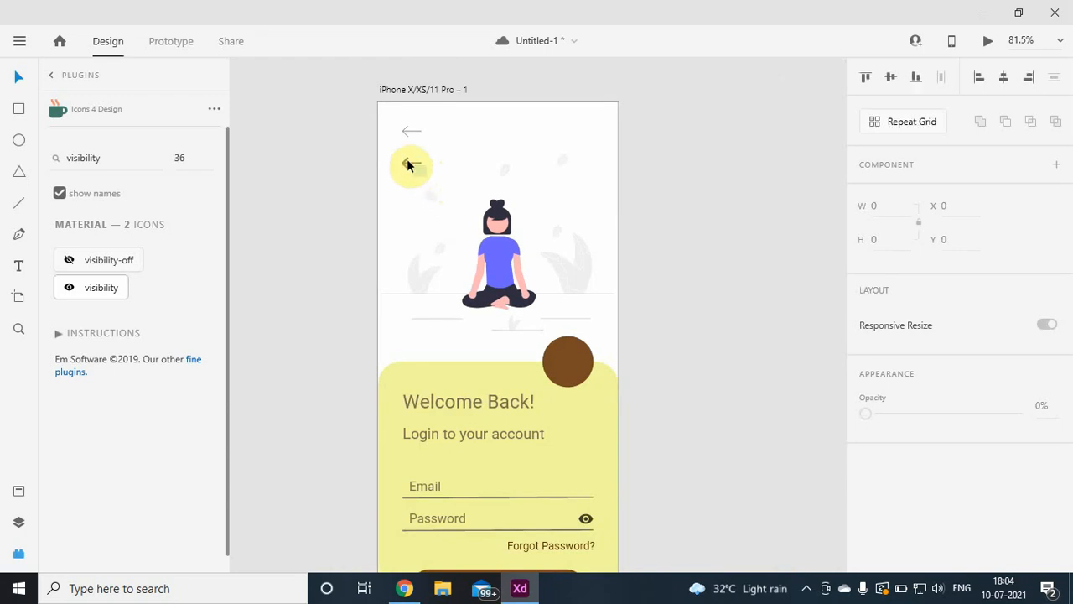
{"action": "left_click", "coordinate": [410, 165]}
{"action": "key", "text": "ctrl+g"}
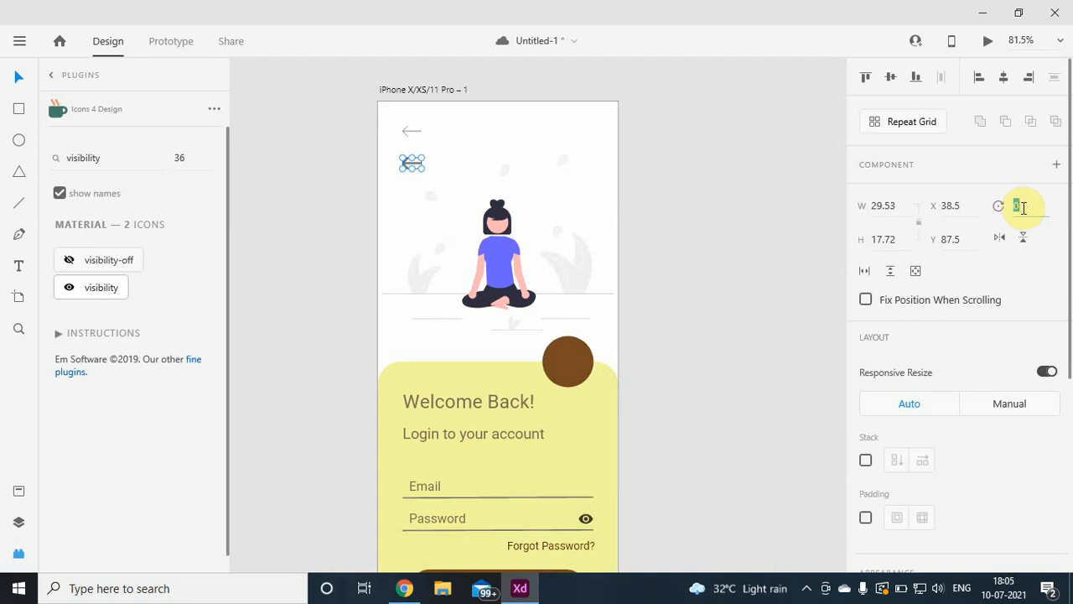
{"action": "left_click", "coordinate": [1023, 208]}
{"action": "type", "text": "180"}
{"action": "key", "text": "Return"}
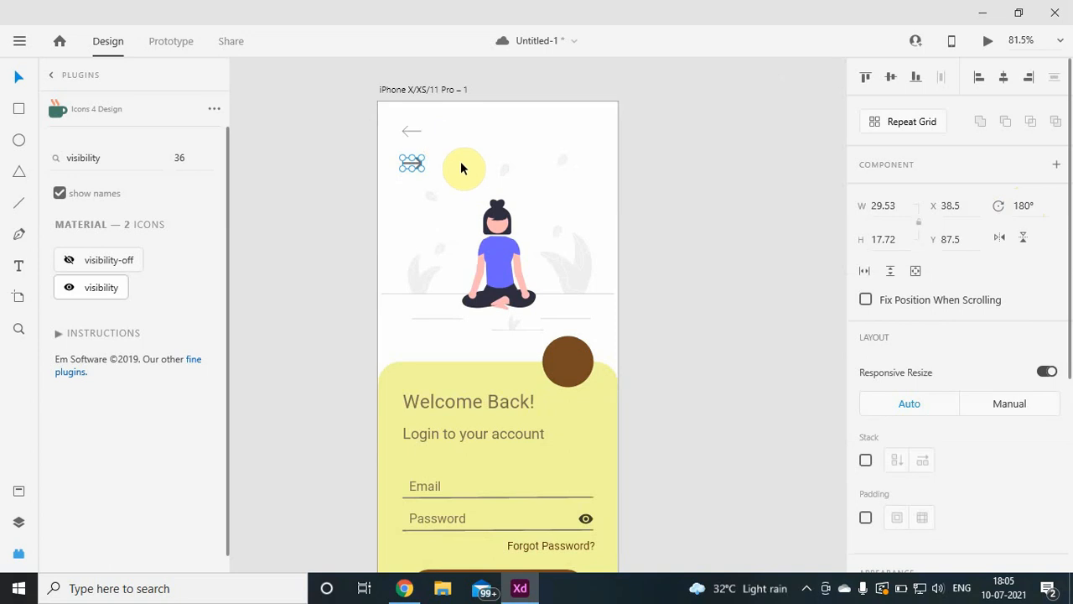
Change the rotated arrow's border colour to white, #FFFFFF.
{"action": "scroll", "coordinate": [943, 349], "scroll_direction": "down", "scroll_amount": 5}
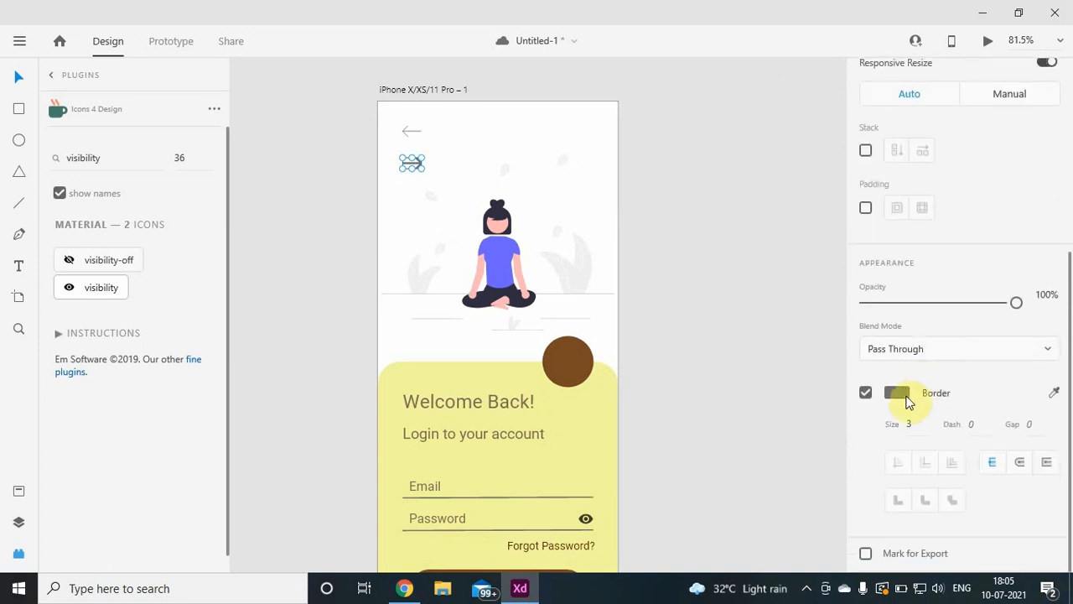
{"action": "left_click", "coordinate": [904, 401]}
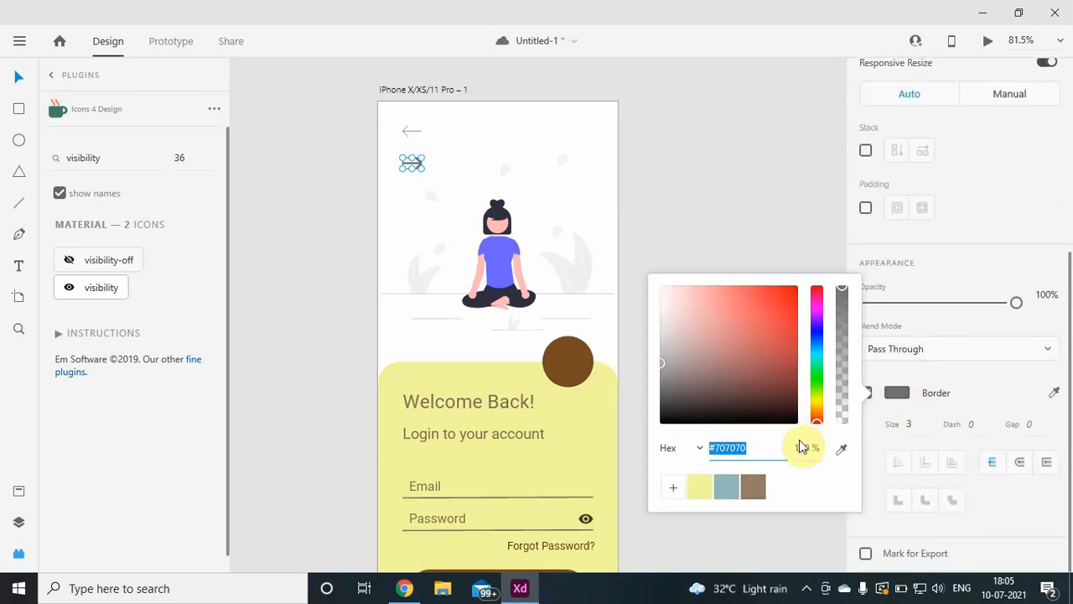
{"action": "left_click_drag", "start_coordinate": [697, 390], "coordinate": [594, 201]}
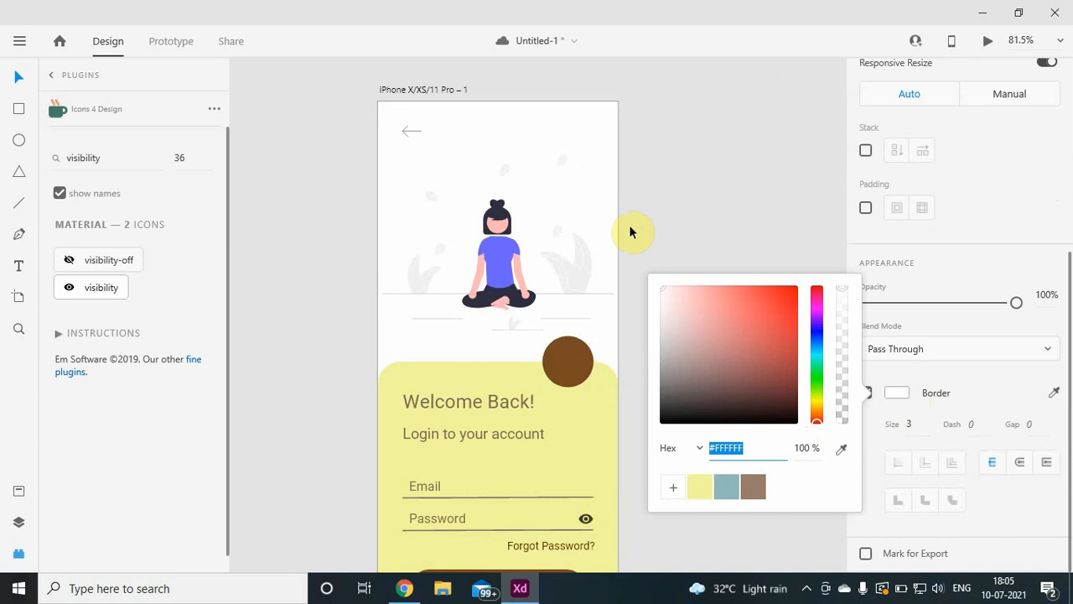
{"action": "left_click", "coordinate": [596, 201]}
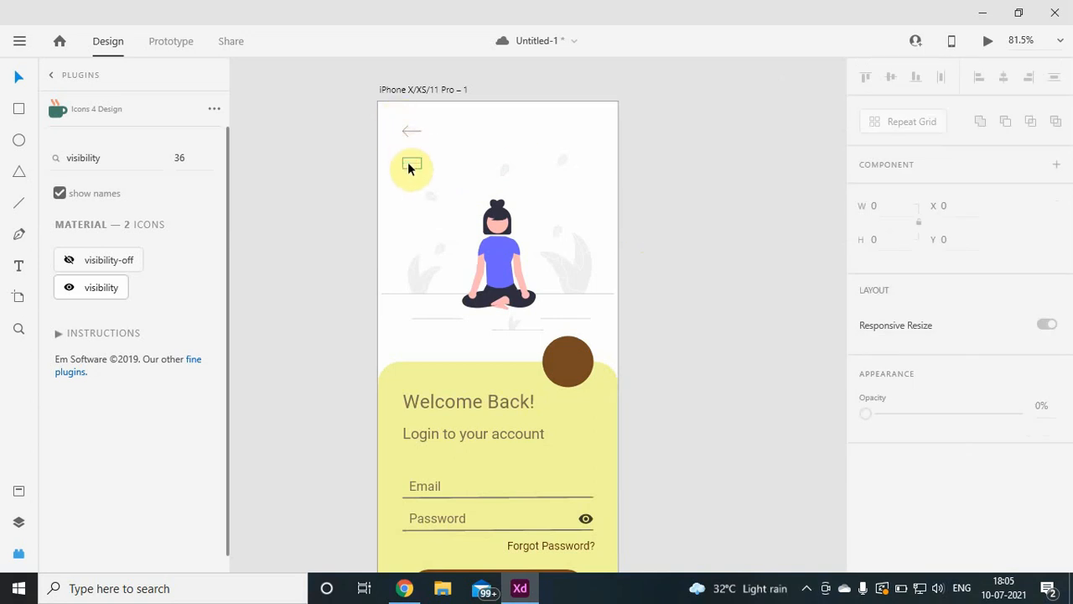
Move the white arrow onto the centre of the brown circle above the login panel.
{"action": "left_click", "coordinate": [410, 166]}
{"action": "left_click_drag", "start_coordinate": [410, 166], "coordinate": [567, 367]}
{"action": "left_click", "coordinate": [681, 391]}
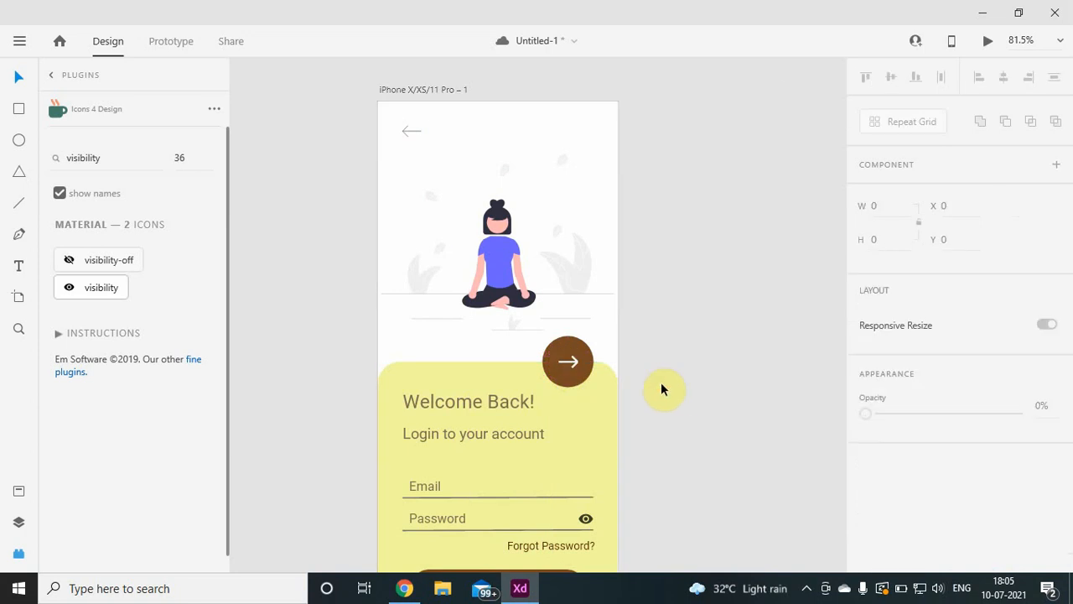
Enlarge the white arrow inside the brown circle to about 38 by 23 px, keeping it centred.
{"action": "left_click", "coordinate": [569, 369]}
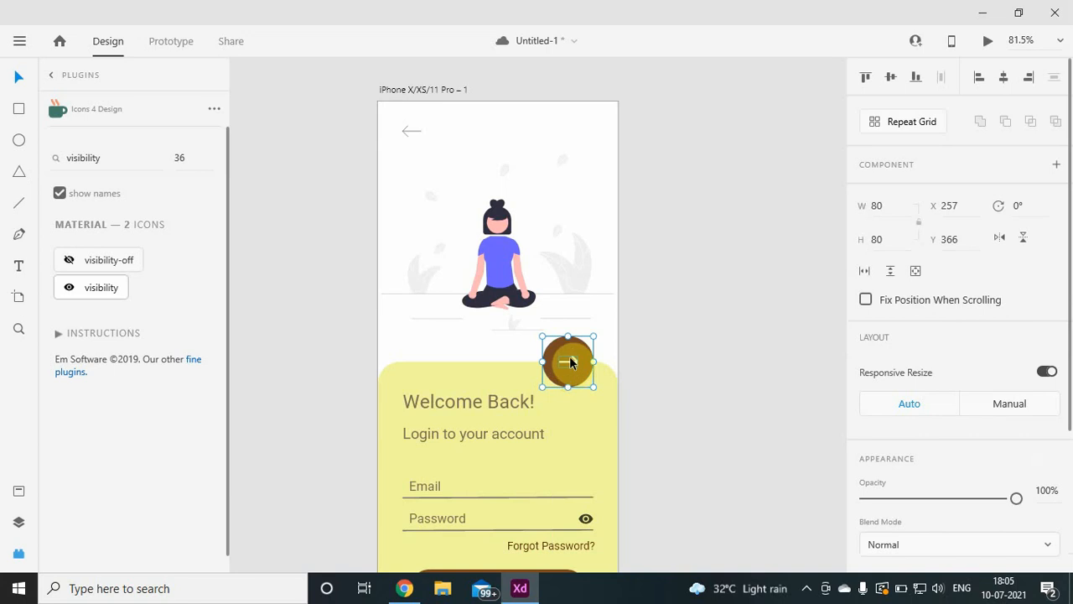
{"action": "double_click", "coordinate": [569, 364]}
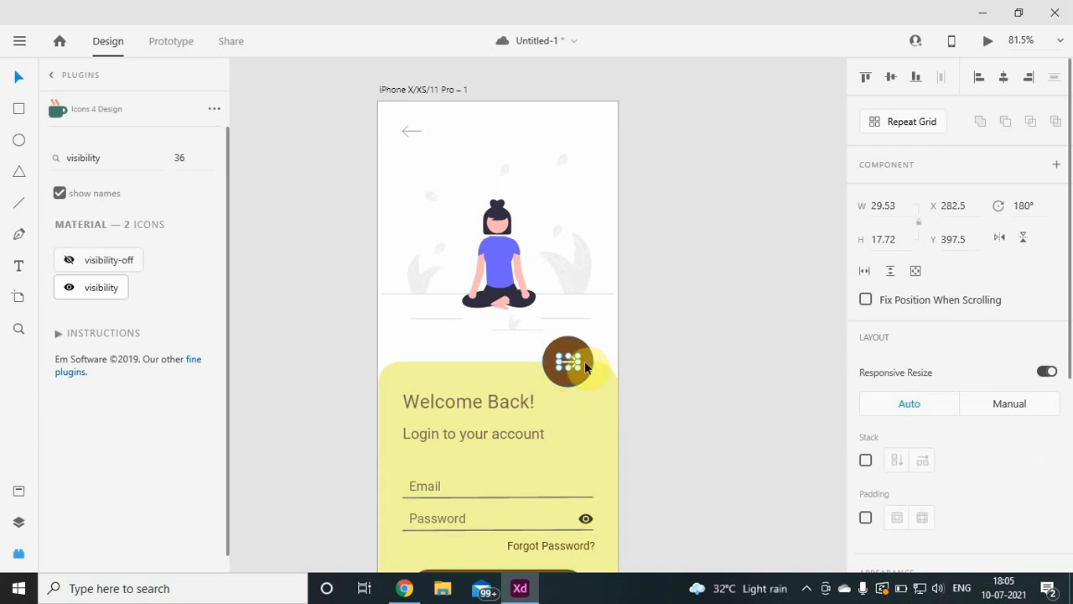
{"action": "mouse_move", "coordinate": [578, 356]}
{"action": "left_mouse_down"}
{"action": "mouse_move", "coordinate": [582, 347]}
{"action": "mouse_move", "coordinate": [576, 359]}
{"action": "left_mouse_up"}
{"action": "left_click", "coordinate": [652, 395]}
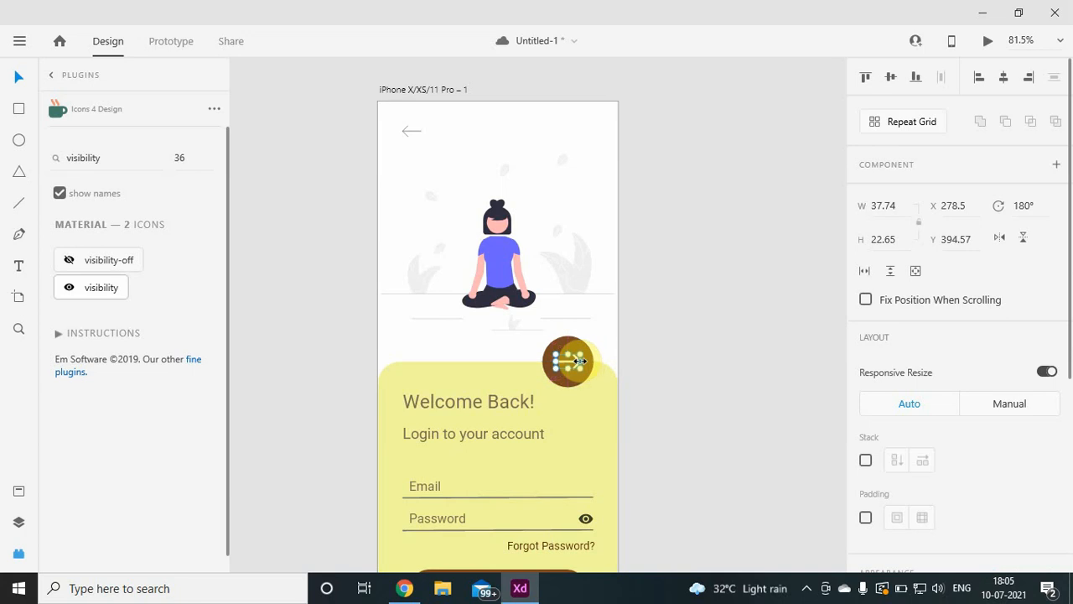
{"action": "left_click", "coordinate": [780, 410]}
Try applying the saved brown #967D69 to the whole meditation illustration.
{"action": "scroll", "coordinate": [681, 345], "scroll_direction": "down", "scroll_amount": 4}
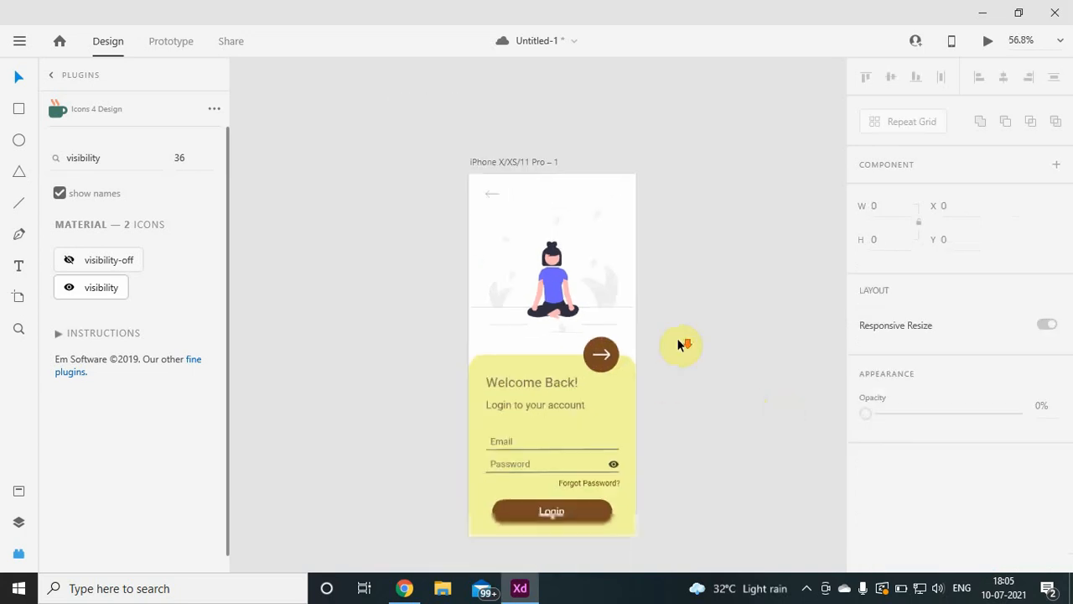
{"action": "scroll", "coordinate": [680, 345], "scroll_direction": "up", "scroll_amount": 4}
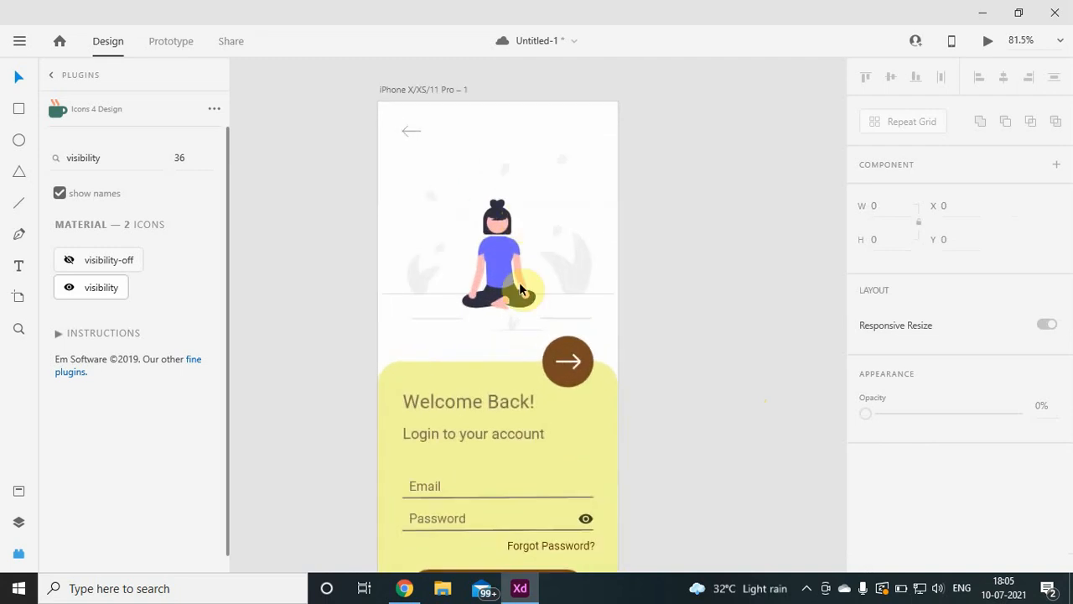
{"action": "left_click", "coordinate": [520, 304]}
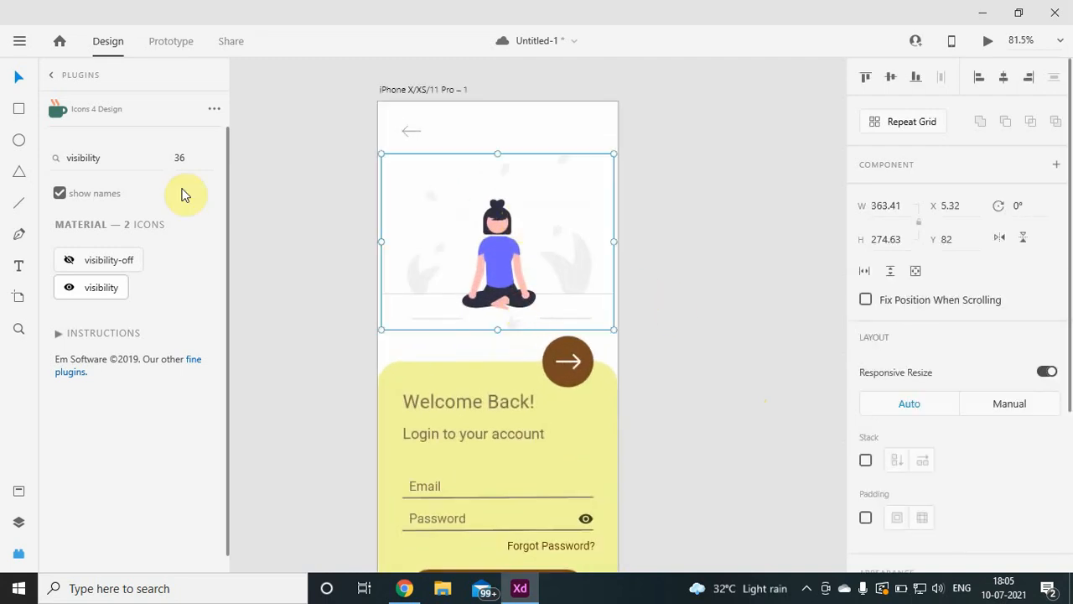
{"action": "left_click", "coordinate": [19, 521]}
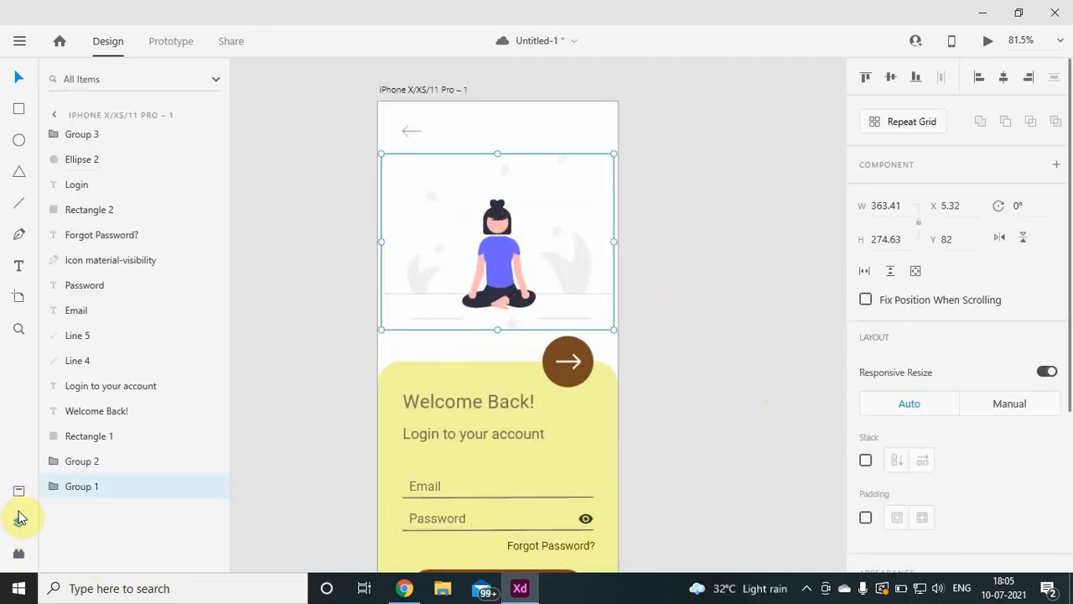
{"action": "left_click", "coordinate": [19, 491]}
{"action": "left_click", "coordinate": [96, 203]}
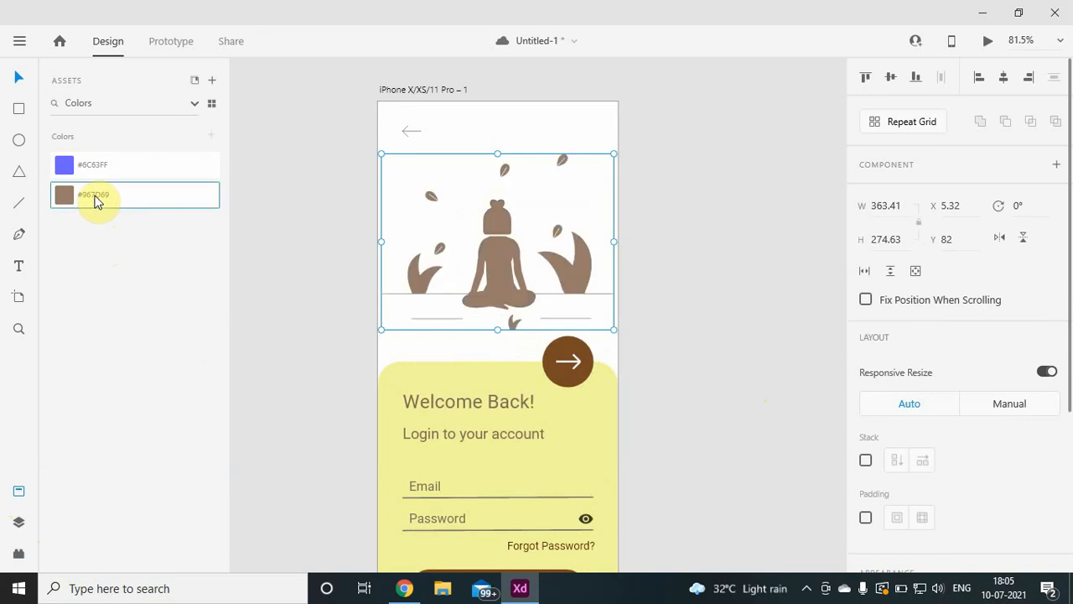
{"action": "key", "text": "ctrl+z"}
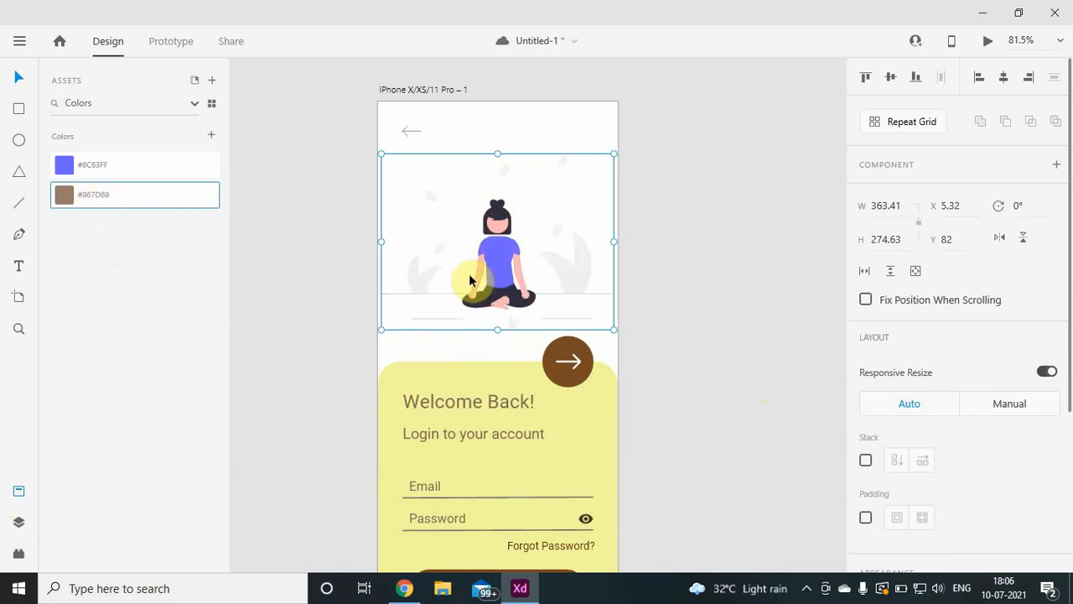
Delete the meditation illustration from the artboard and open the unDraw illustration plugin.
{"action": "key", "text": "Delete"}
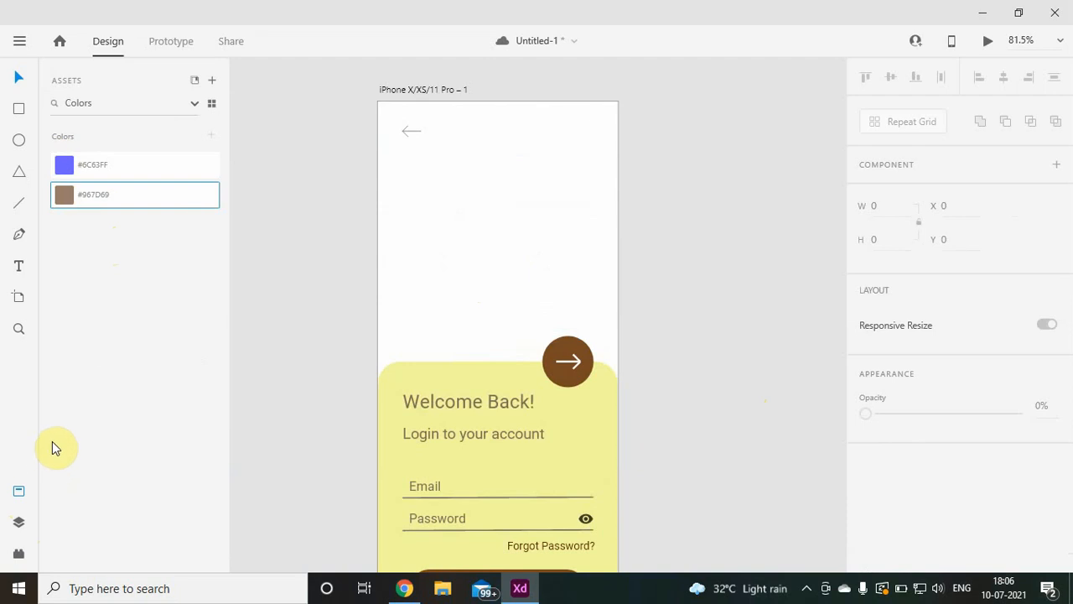
{"action": "left_click", "coordinate": [18, 553]}
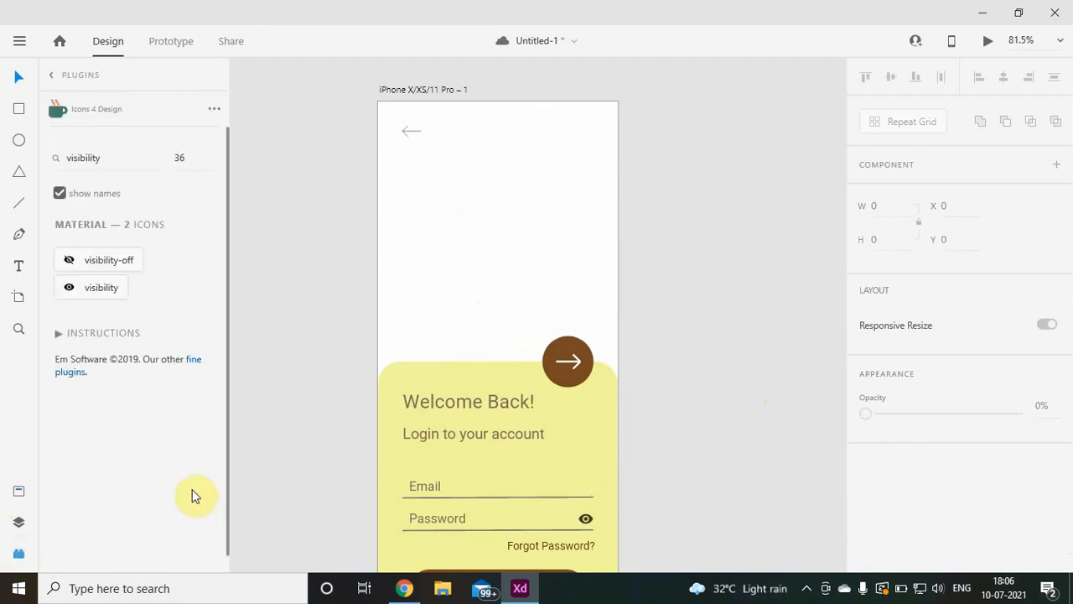
{"action": "left_click", "coordinate": [50, 76]}
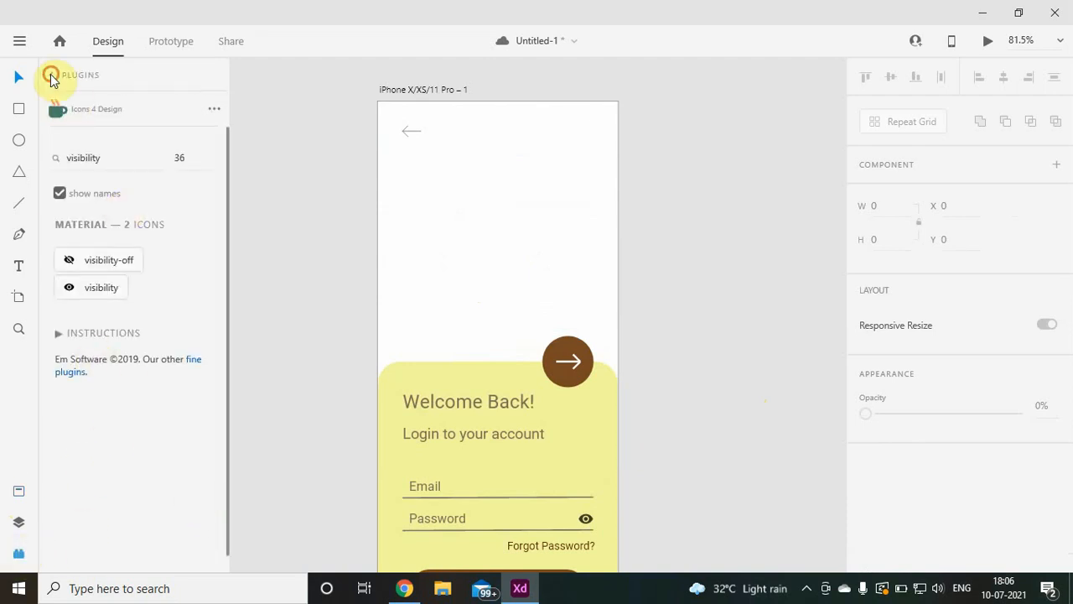
{"action": "left_click", "coordinate": [105, 169]}
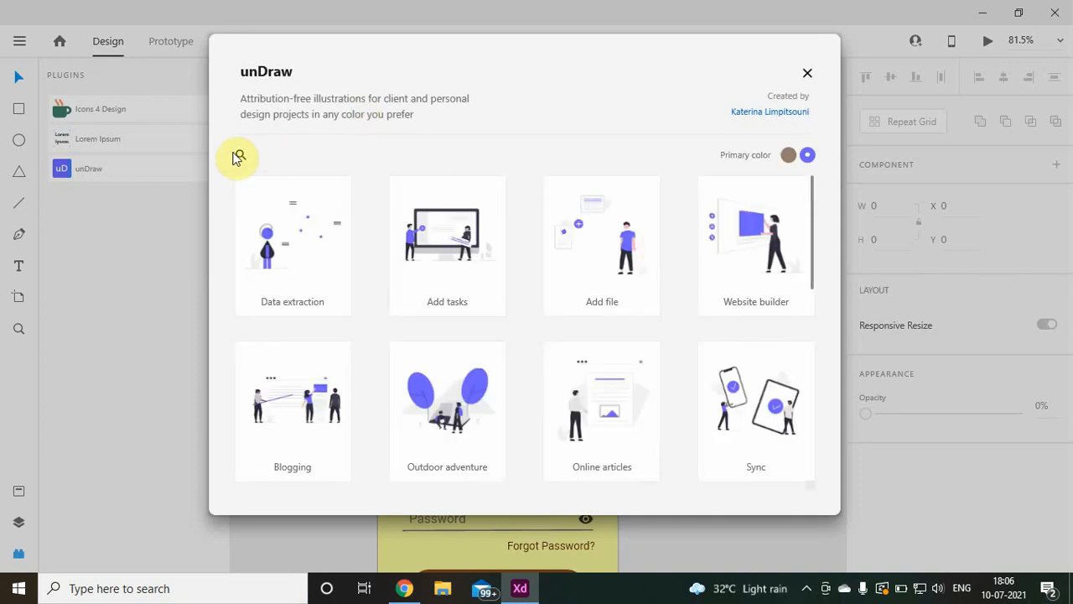
Make brown the unDraw primary color, search for "meditate" and copy the Mindfulness illustration to the clipboard.
{"action": "left_click", "coordinate": [795, 156]}
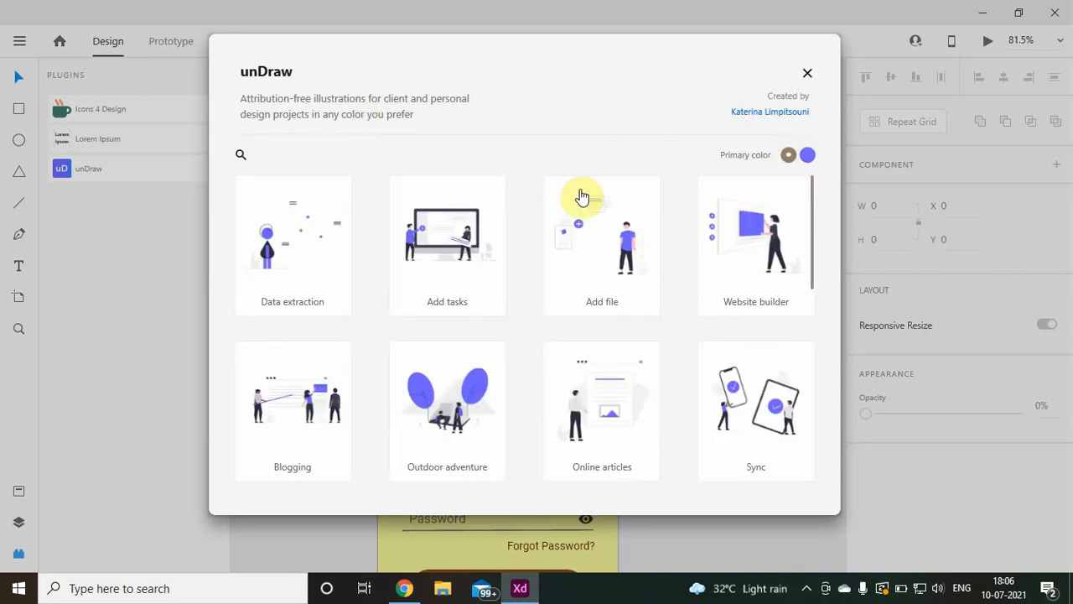
{"action": "left_click", "coordinate": [240, 157]}
{"action": "type", "text": "med"}
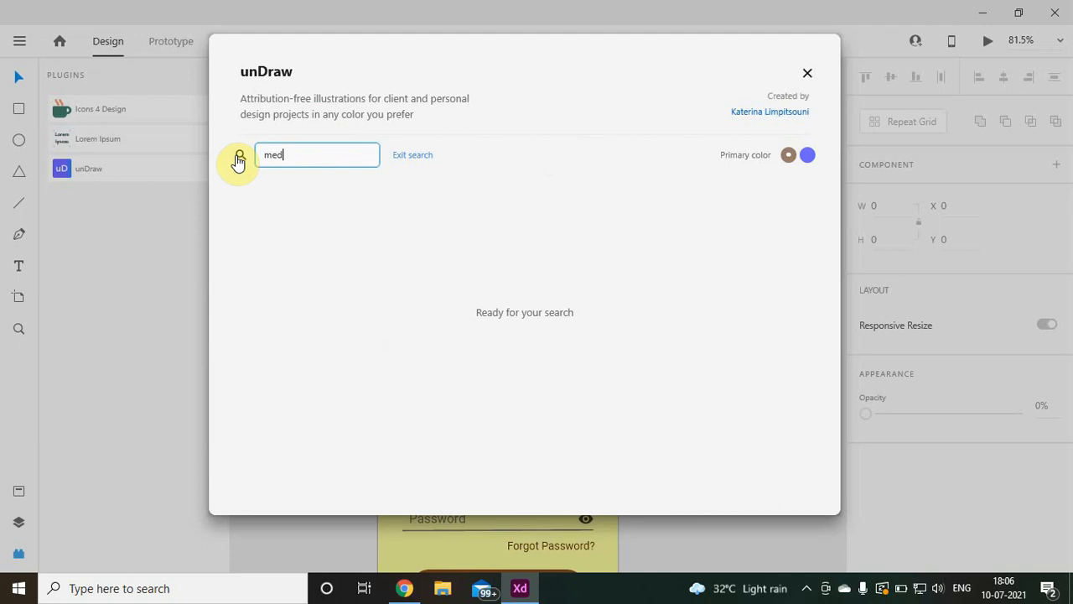
{"action": "type", "text": "itate"}
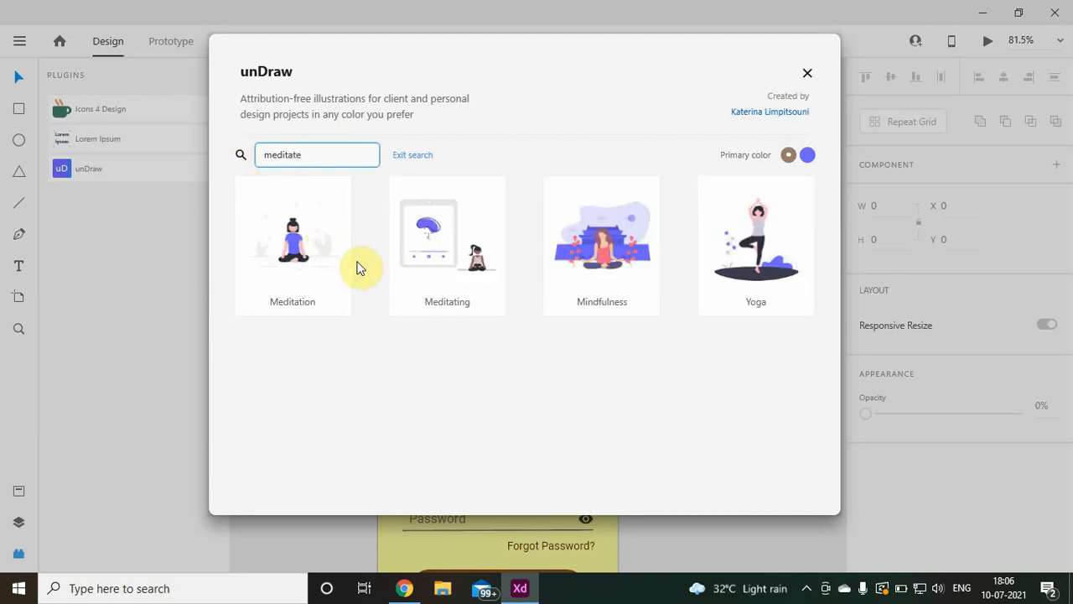
{"action": "left_click", "coordinate": [616, 252]}
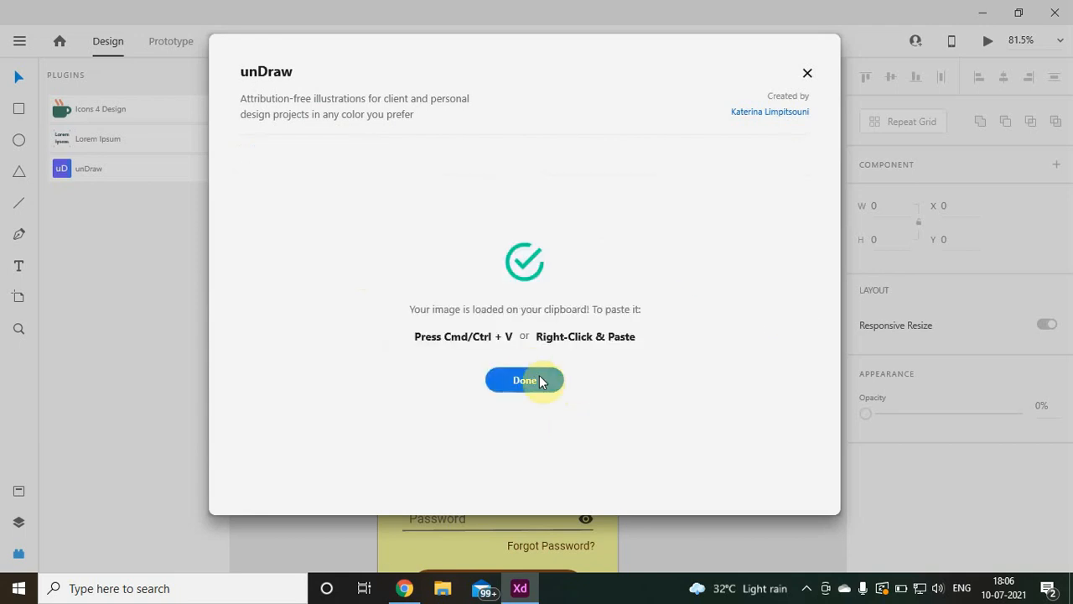
Try the copied Mindfulness illustration on the artboard and delete it.
{"action": "left_click", "coordinate": [538, 381]}
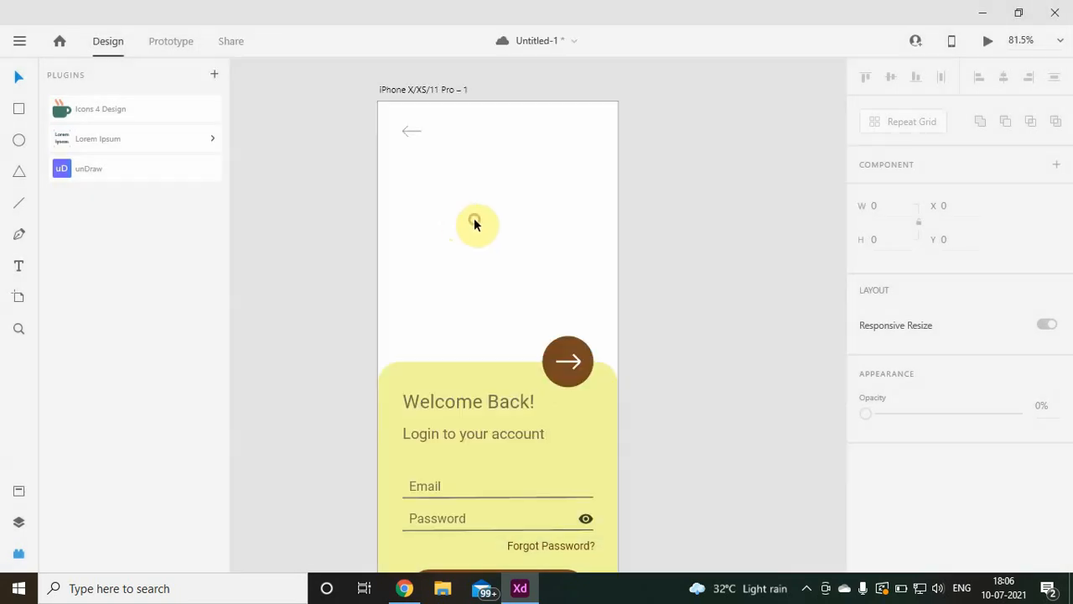
{"action": "key", "text": "ctrl+v"}
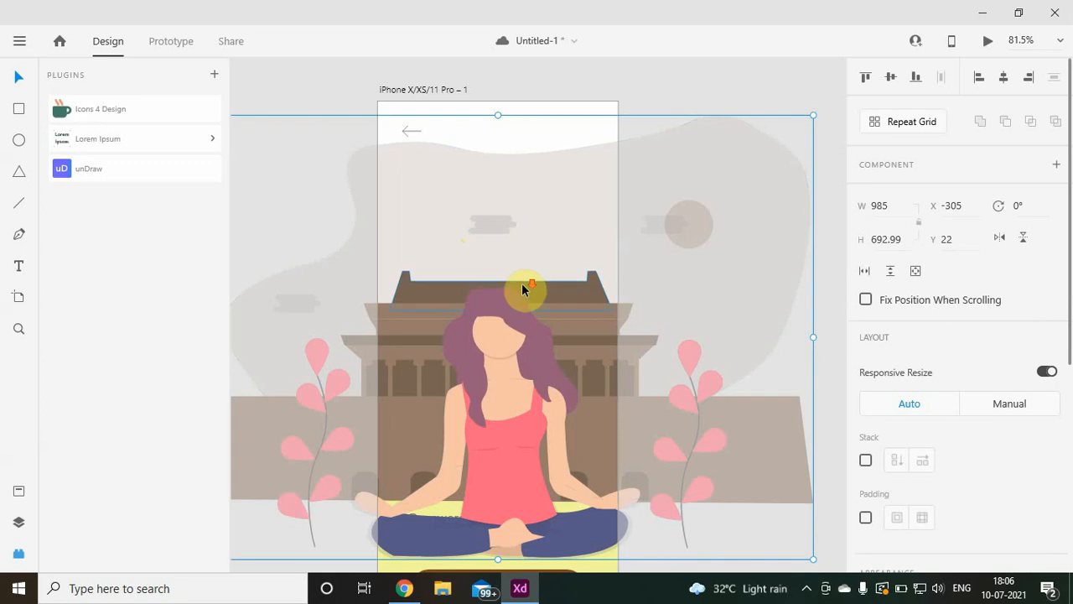
{"action": "scroll", "coordinate": [522, 285], "scroll_direction": "down", "scroll_amount": 4}
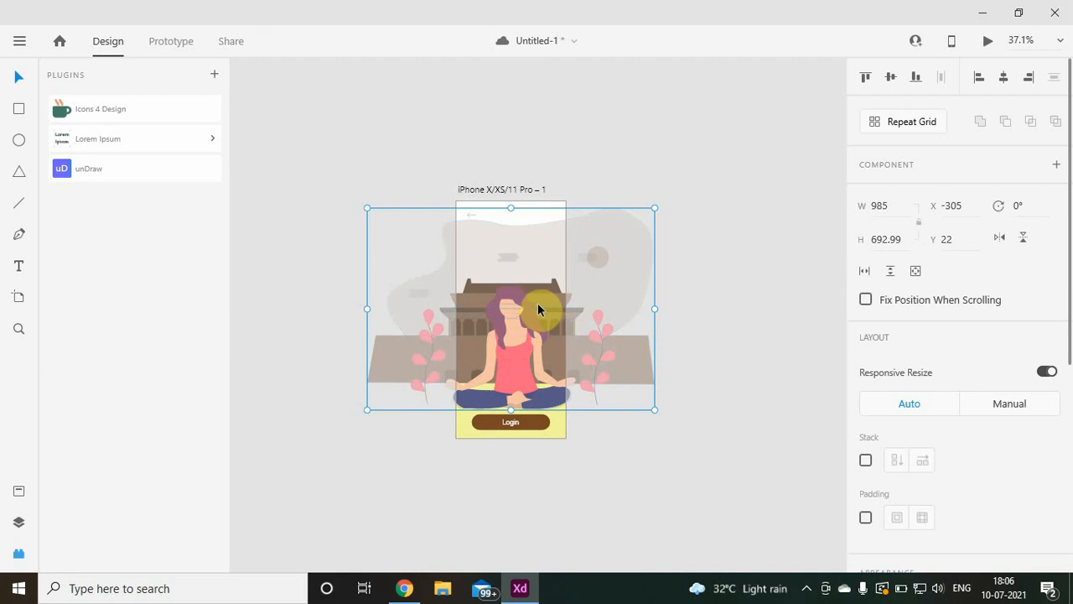
{"action": "key", "text": "Delete"}
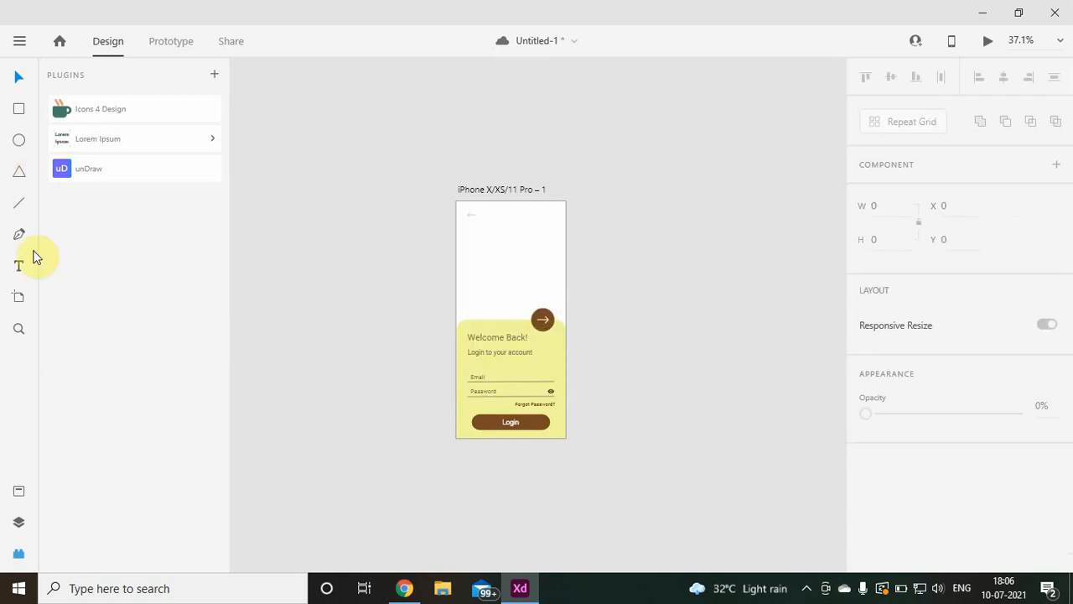
Reopen unDraw, make brown the primary color, search for "meditate" and copy the illustration of the cross-legged woman in a brown shirt.
{"action": "left_click", "coordinate": [136, 164]}
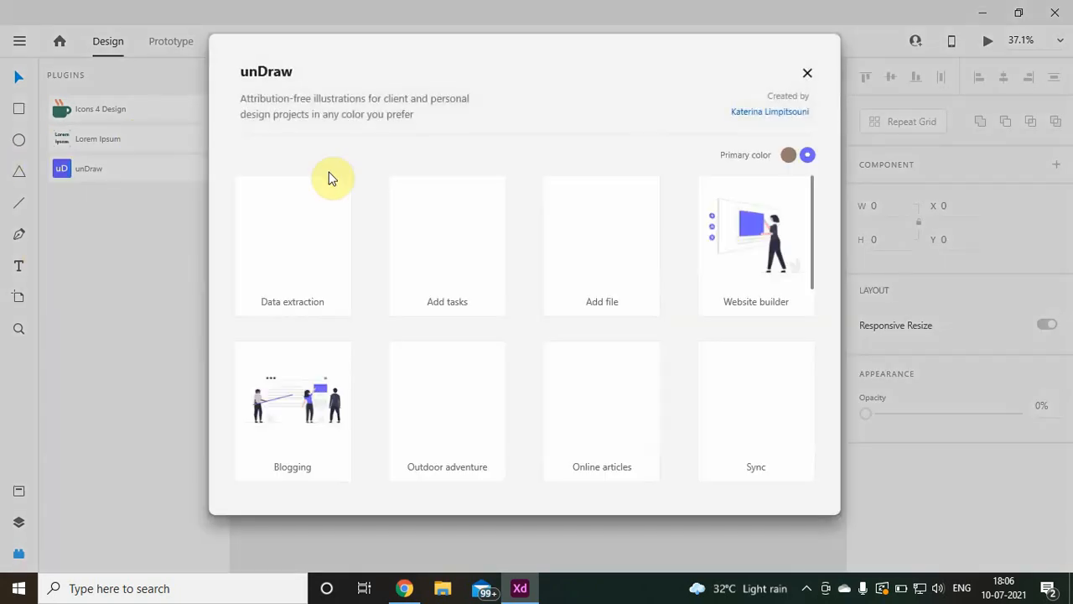
{"action": "left_click", "coordinate": [788, 154]}
{"action": "left_click", "coordinate": [241, 156]}
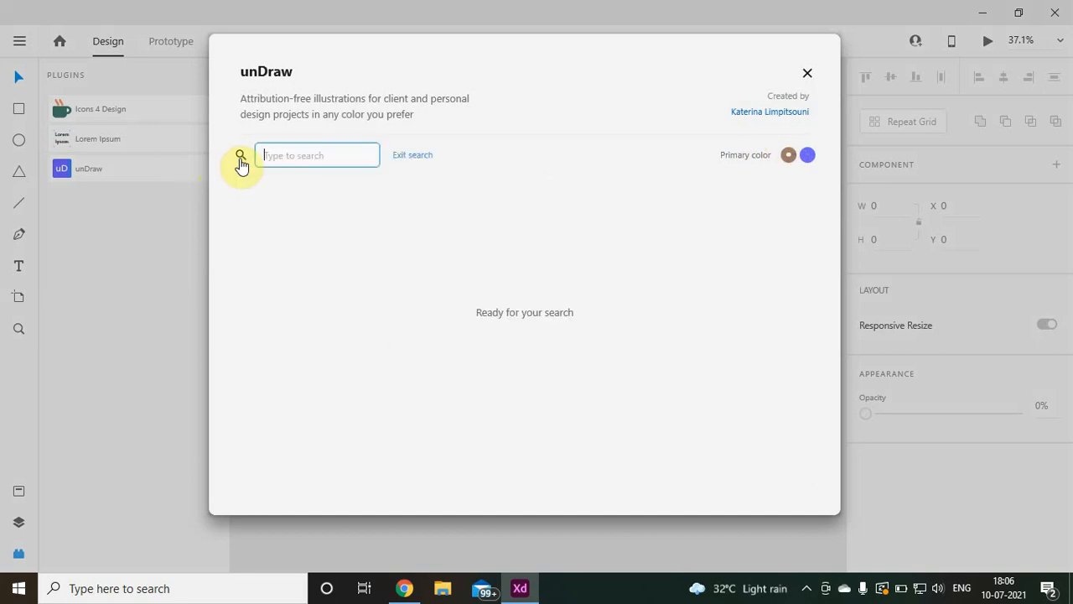
{"action": "type", "text": "meditate"}
{"action": "key", "text": "Return"}
{"action": "left_click", "coordinate": [304, 267]}
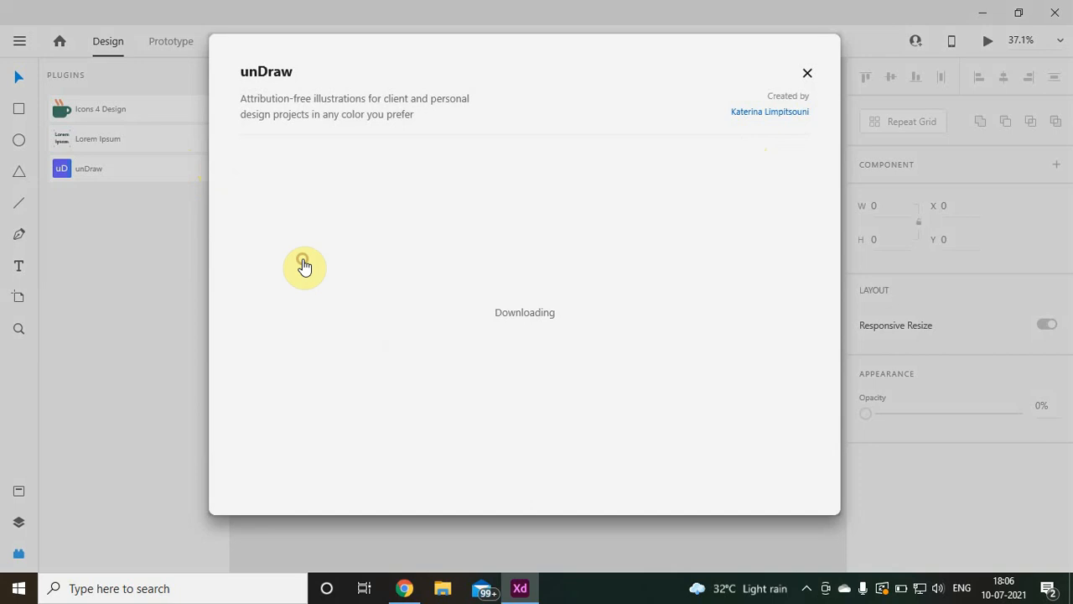
{"action": "left_click", "coordinate": [547, 381]}
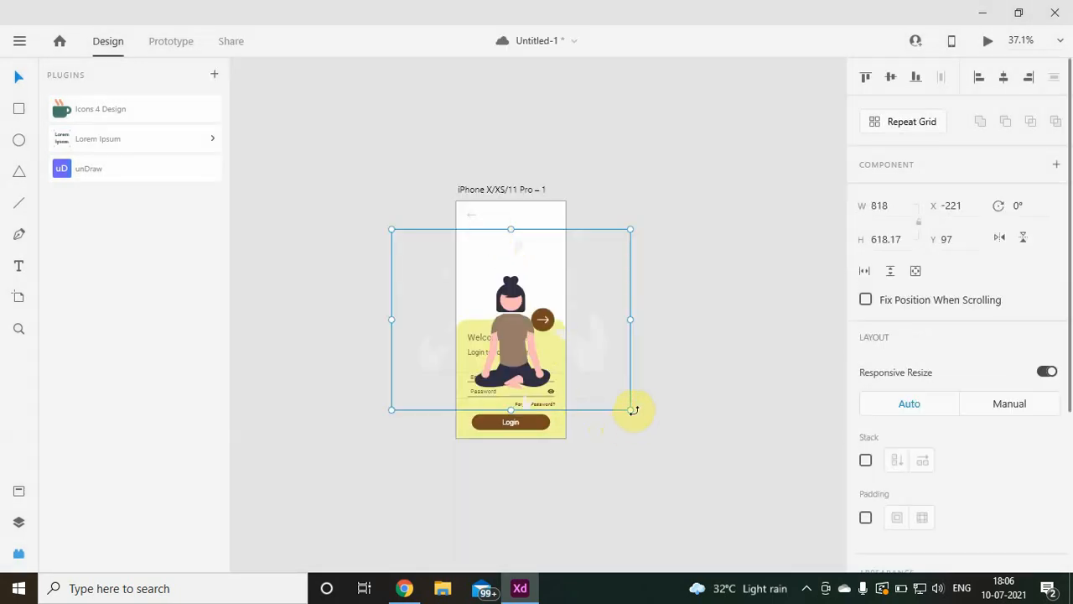
Scale the pasted meditation illustration to about 375 by 283 px and place it at X 0, Y 38 above the yellow panel.
{"action": "left_click_drag", "start_coordinate": [629, 408], "coordinate": [613, 312]}
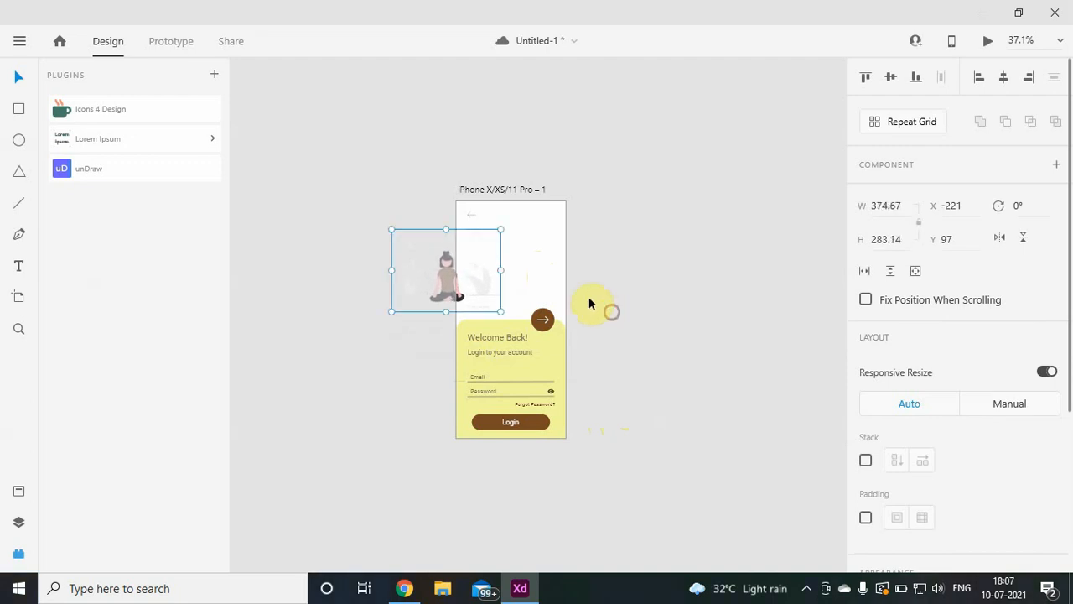
{"action": "left_click_drag", "start_coordinate": [446, 273], "coordinate": [514, 257]}
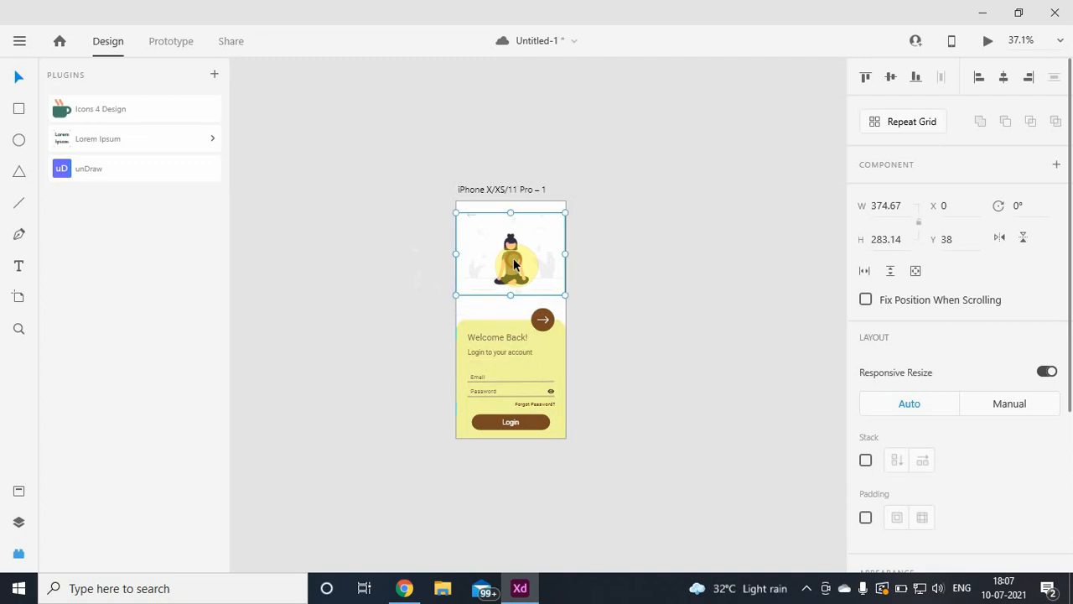
{"action": "left_click", "coordinate": [621, 303]}
Set the font size of the "Login to your account" text to 21.
{"action": "scroll", "coordinate": [621, 302], "scroll_direction": "down", "scroll_amount": 1}
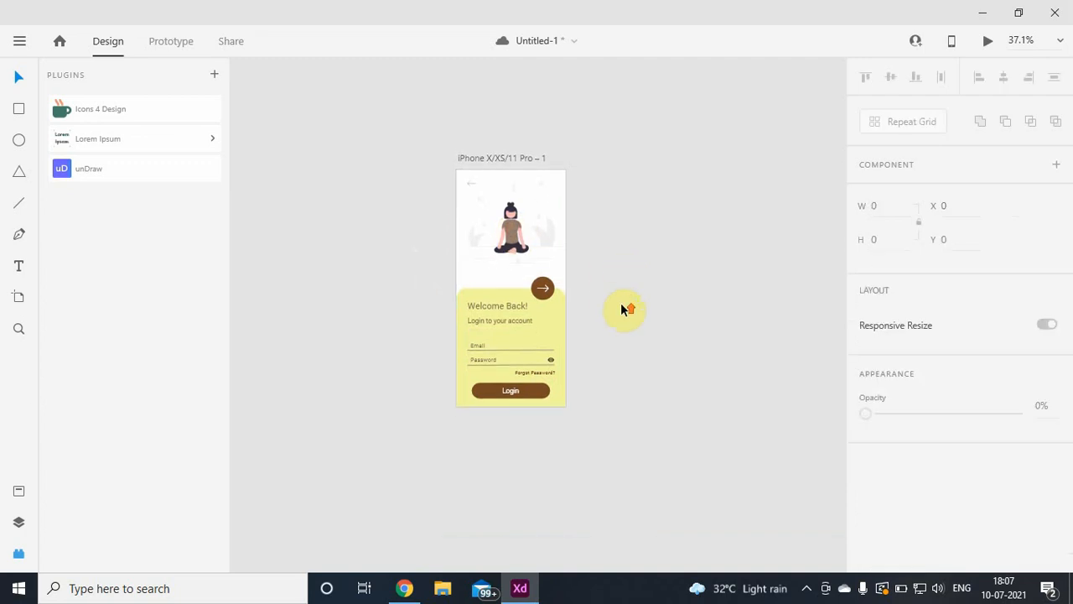
{"action": "scroll", "coordinate": [620, 308], "scroll_direction": "up", "scroll_amount": 3}
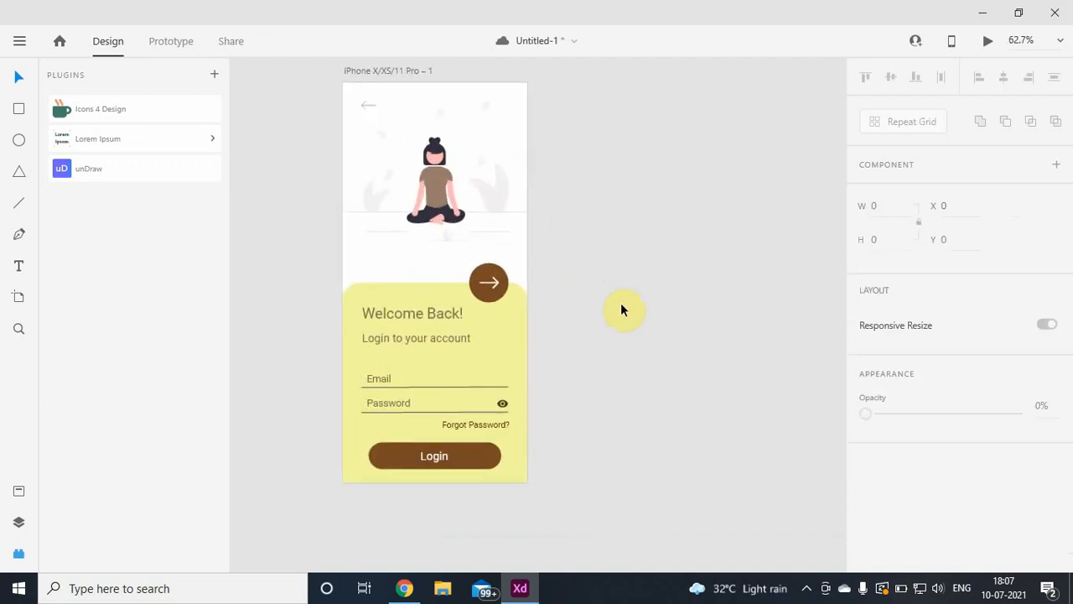
{"action": "left_click", "coordinate": [448, 345]}
{"action": "double_click", "coordinate": [444, 339]}
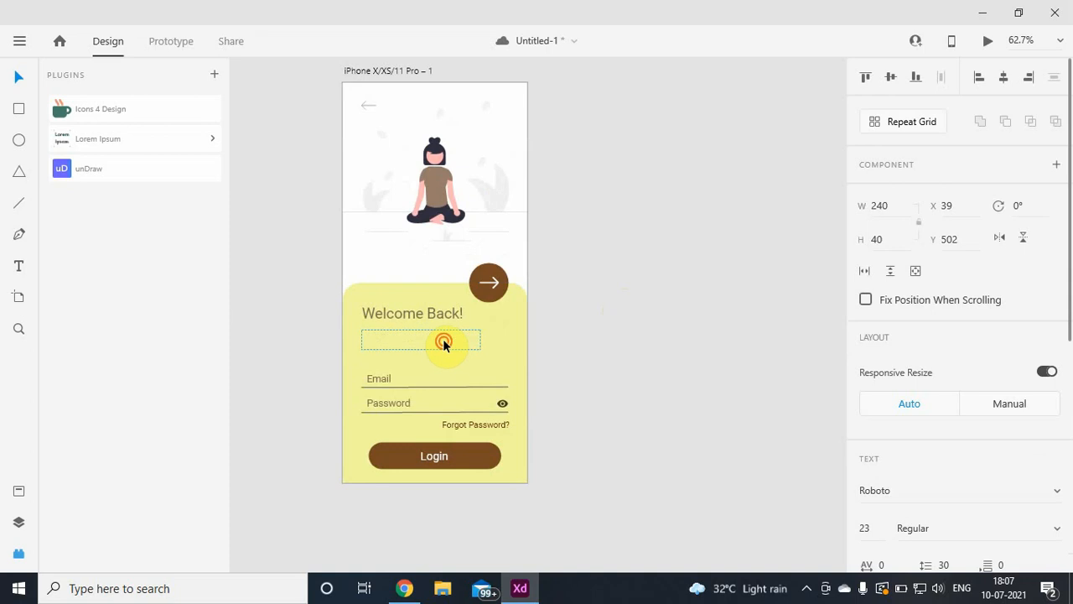
{"action": "key", "text": "ctrl+a"}
{"action": "left_click", "coordinate": [575, 370]}
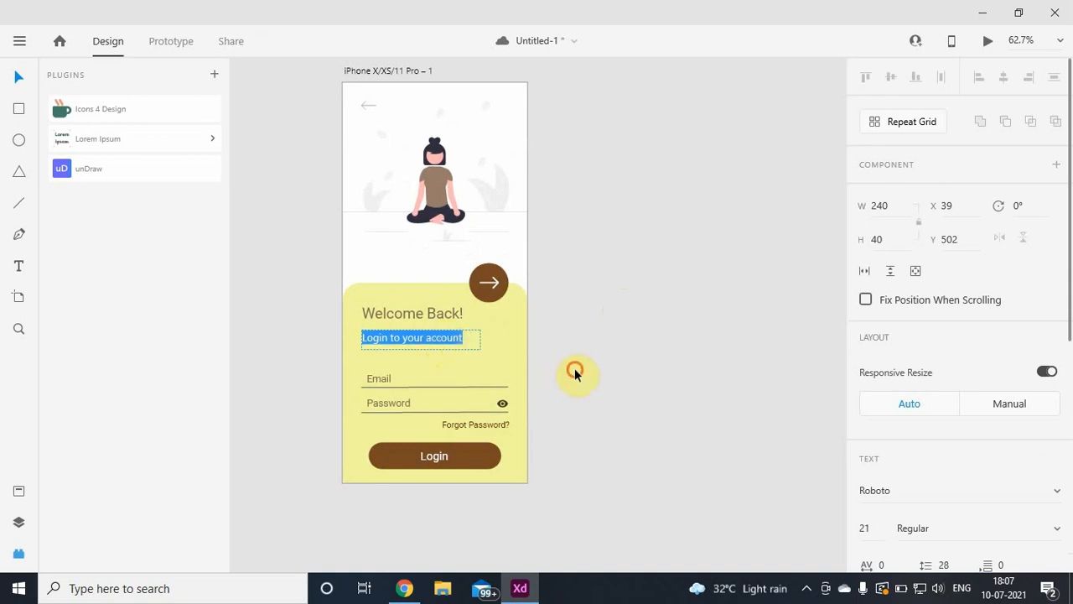
{"action": "left_click", "coordinate": [574, 370]}
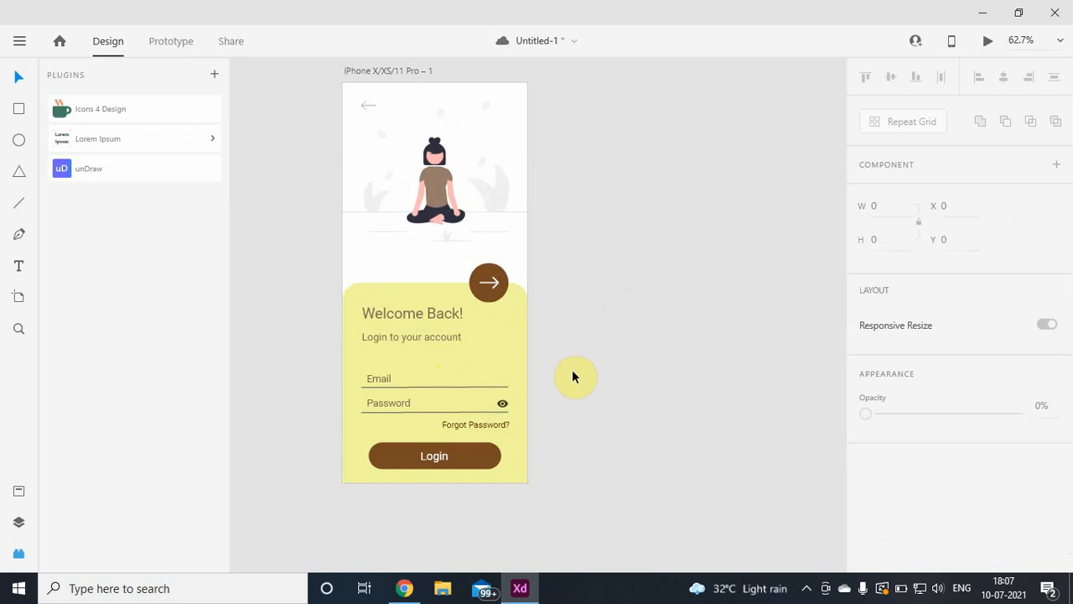
{"action": "left_click", "coordinate": [394, 404]}
{"action": "double_click", "coordinate": [393, 402]}
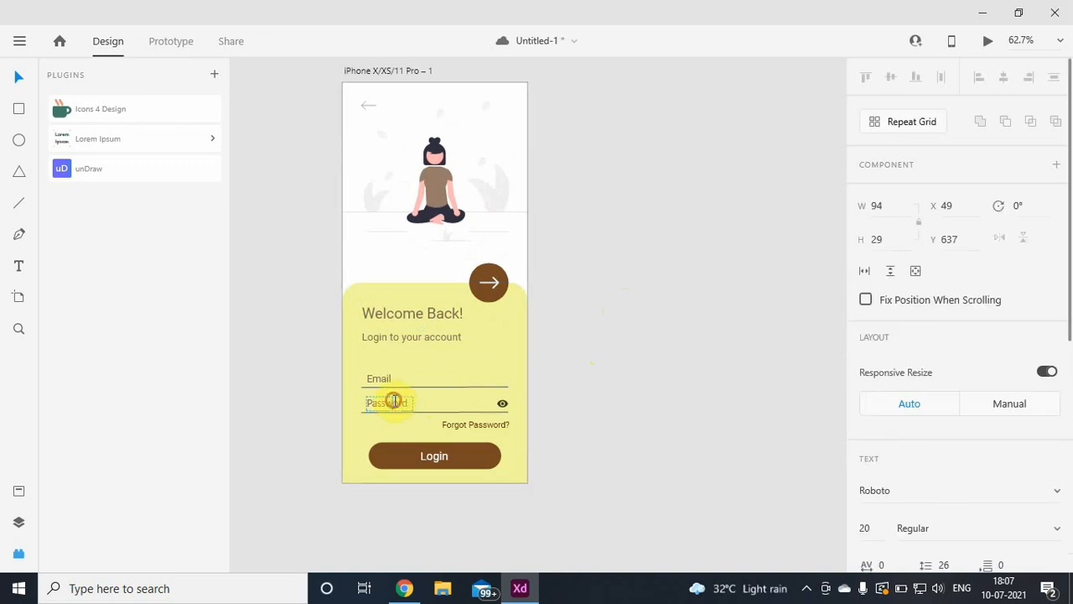
{"action": "left_click", "coordinate": [596, 410]}
{"action": "left_click", "coordinate": [597, 410]}
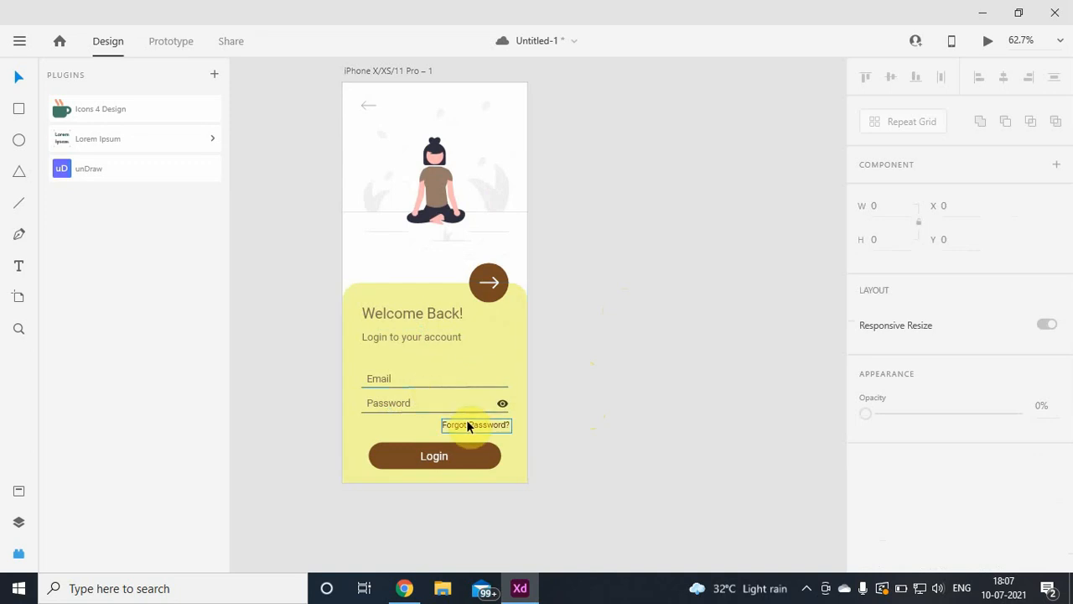
Move the Email and Password labels, their underlines, the eye icon and "Forgot Password?" up together by 20 px.
{"action": "left_click", "coordinate": [504, 435]}
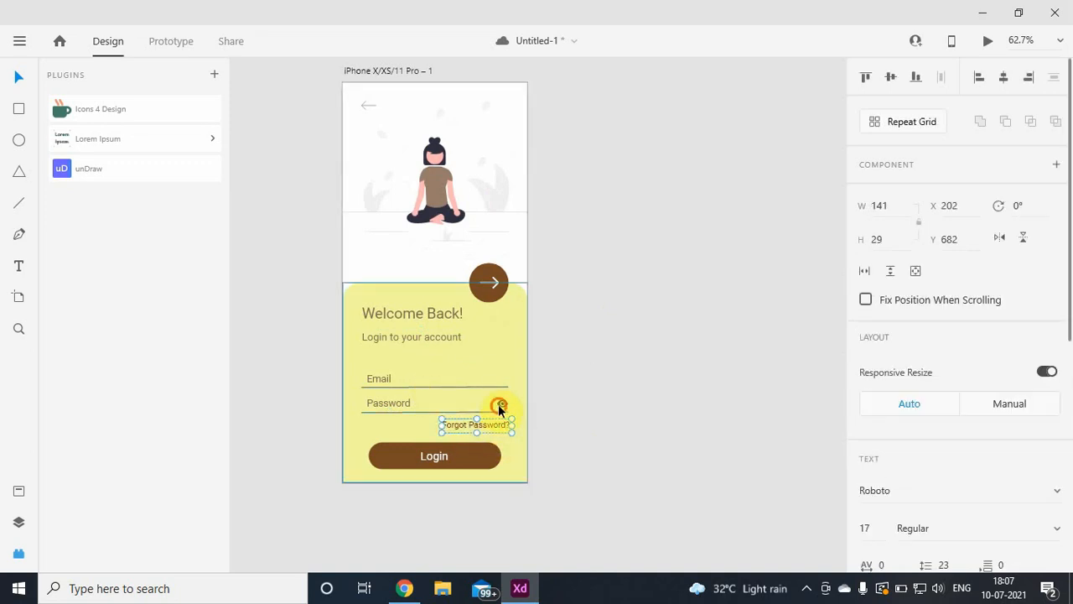
{"action": "left_click", "coordinate": [493, 414], "text": "shift"}
{"action": "left_click", "coordinate": [490, 411], "text": "shift"}
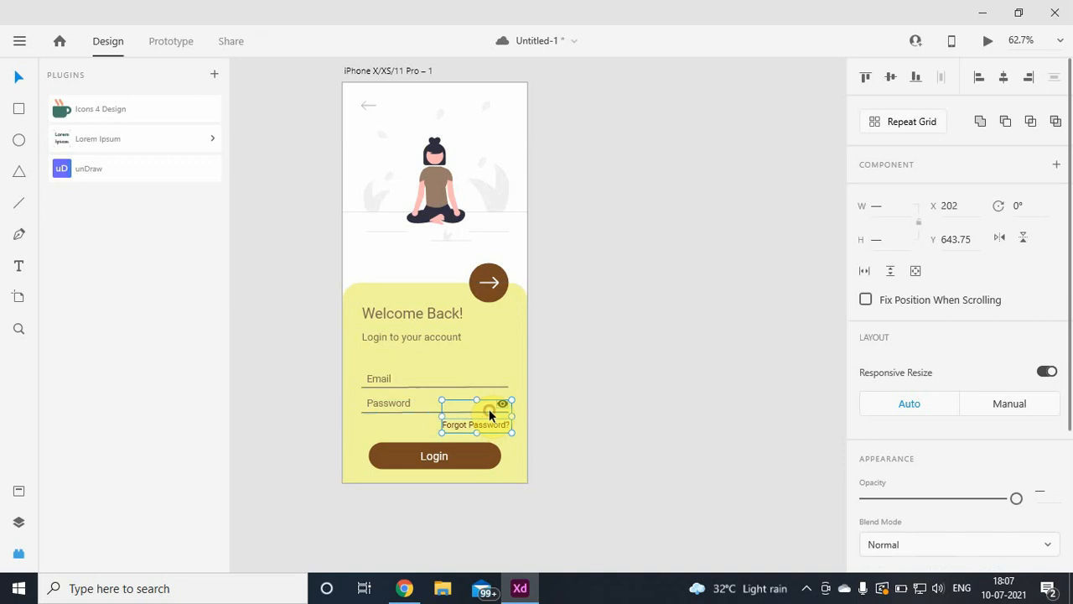
{"action": "left_click", "coordinate": [490, 411], "text": "shift"}
{"action": "left_click", "coordinate": [405, 404], "text": "shift"}
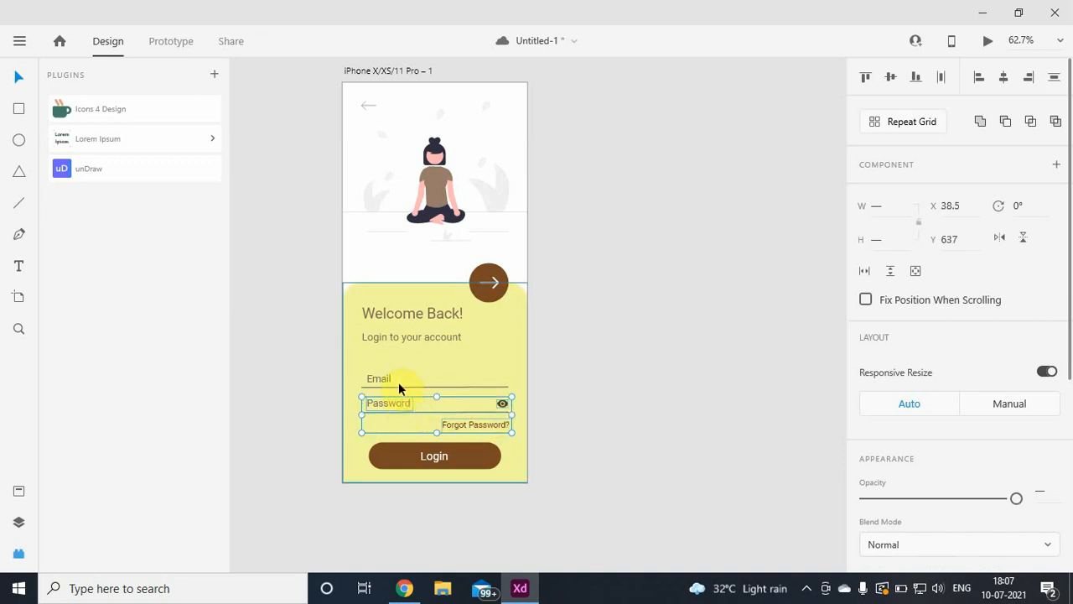
{"action": "left_click", "coordinate": [399, 385], "text": "shift"}
{"action": "left_click", "coordinate": [384, 379], "text": "shift"}
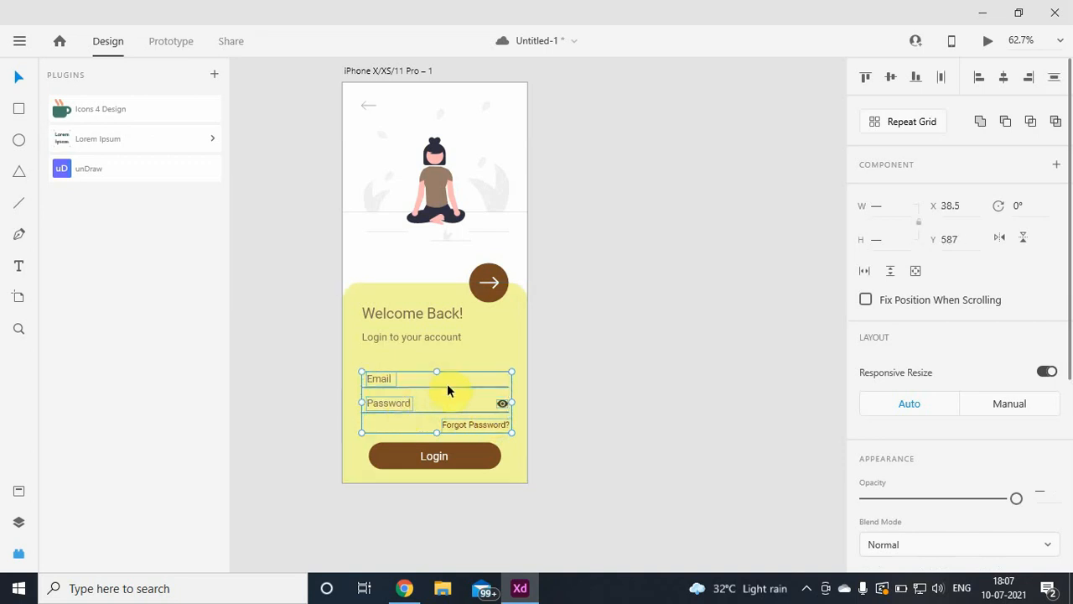
{"action": "key", "text": "shift+Up"}
{"action": "key", "text": "shift+Up"}
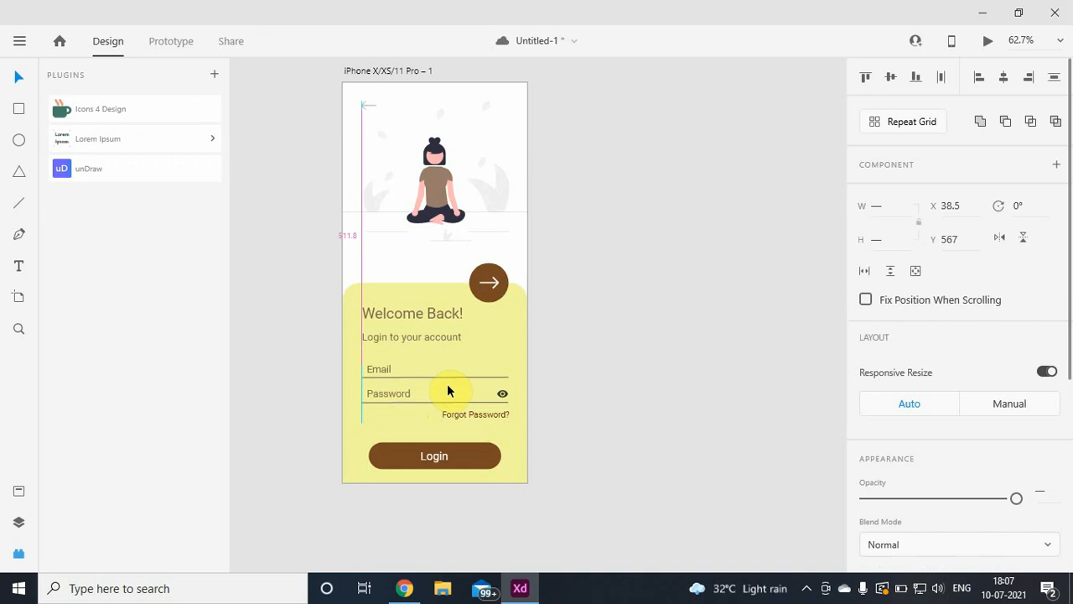
{"action": "left_click", "coordinate": [573, 434]}
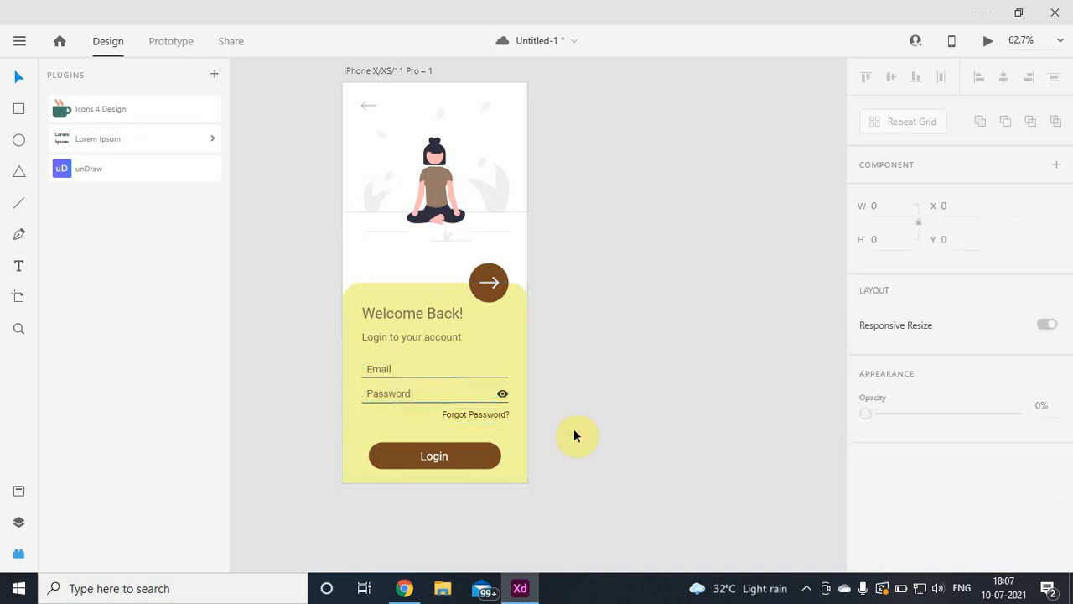
Align the Email and Password labels with the left end of their underlines, placing Password at X 39.
{"action": "double_click", "coordinate": [373, 366]}
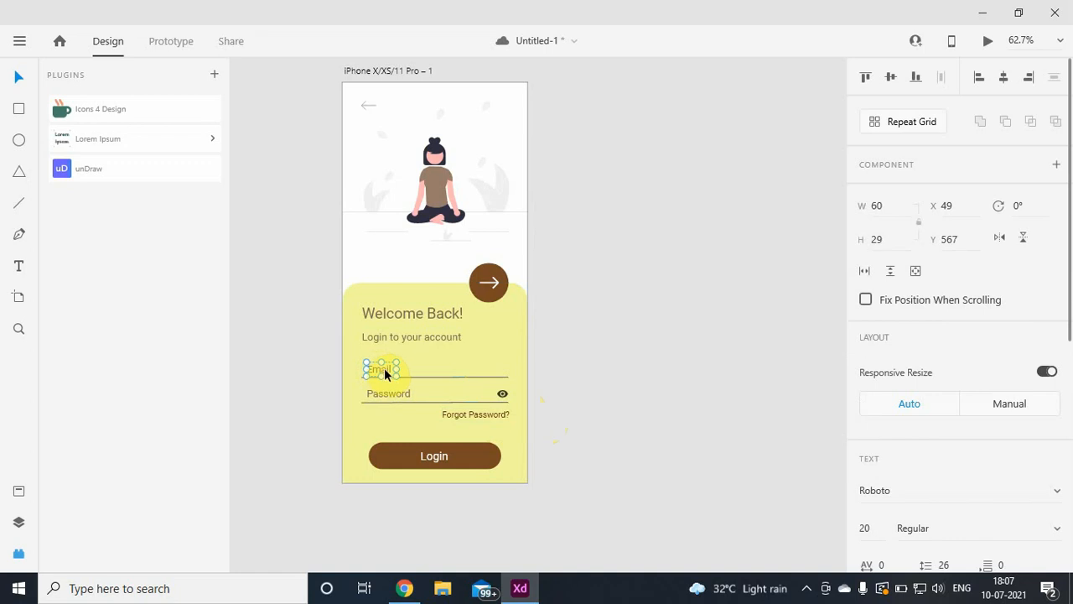
{"action": "left_click_drag", "start_coordinate": [382, 367], "coordinate": [388, 394]}
{"action": "left_click", "coordinate": [659, 425]}
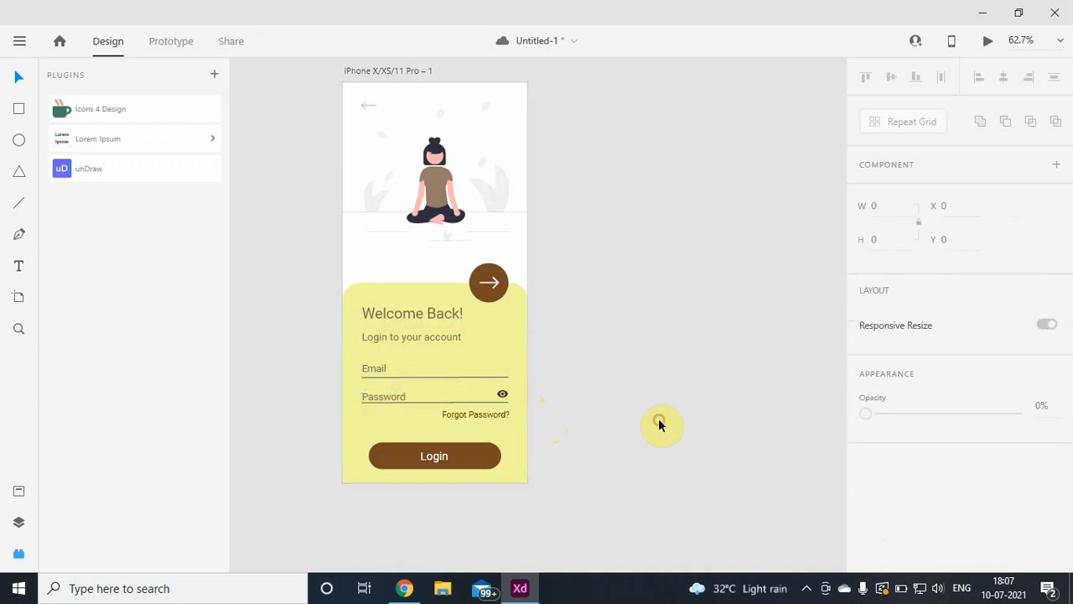
{"action": "left_click", "coordinate": [381, 396]}
{"action": "left_click_drag", "start_coordinate": [381, 396], "coordinate": [381, 395]}
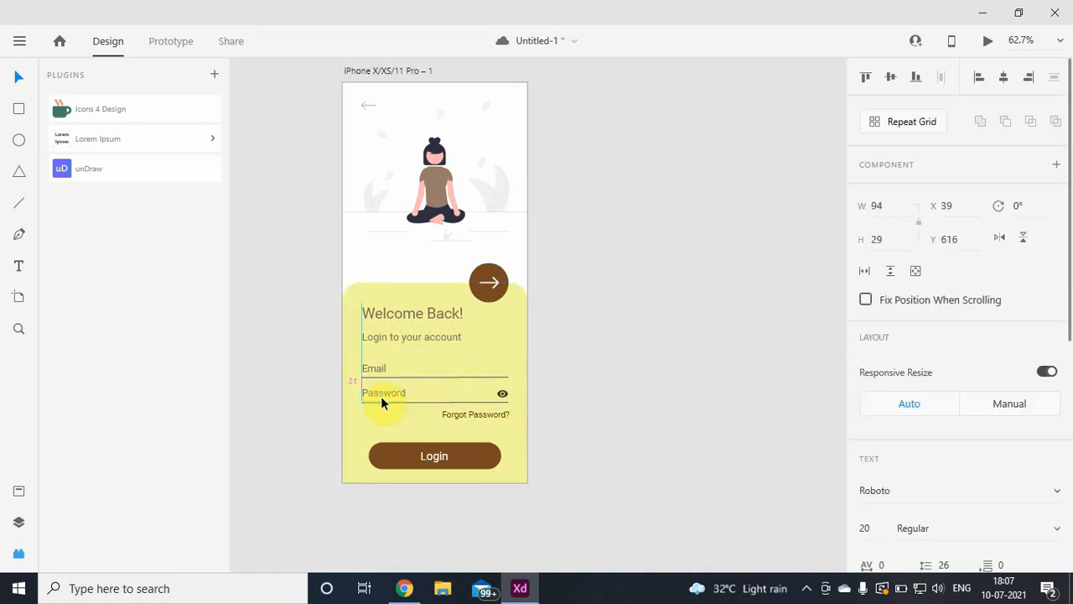
{"action": "key", "text": "Down"}
{"action": "left_click", "coordinate": [621, 405]}
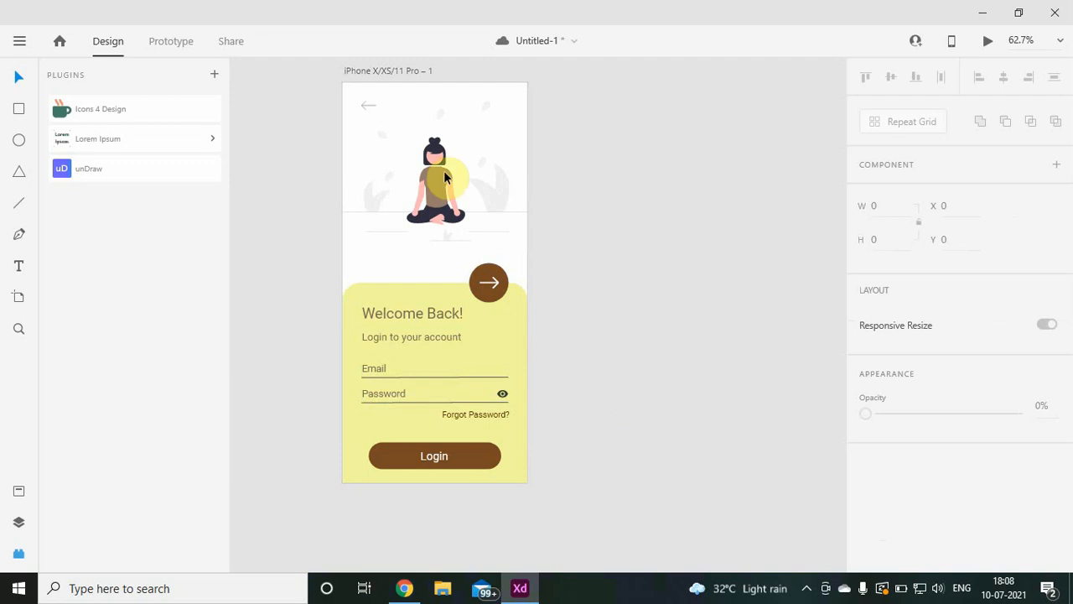
Rename the artboard as Login.
{"action": "left_click", "coordinate": [378, 75]}
{"action": "left_click", "coordinate": [378, 74]}
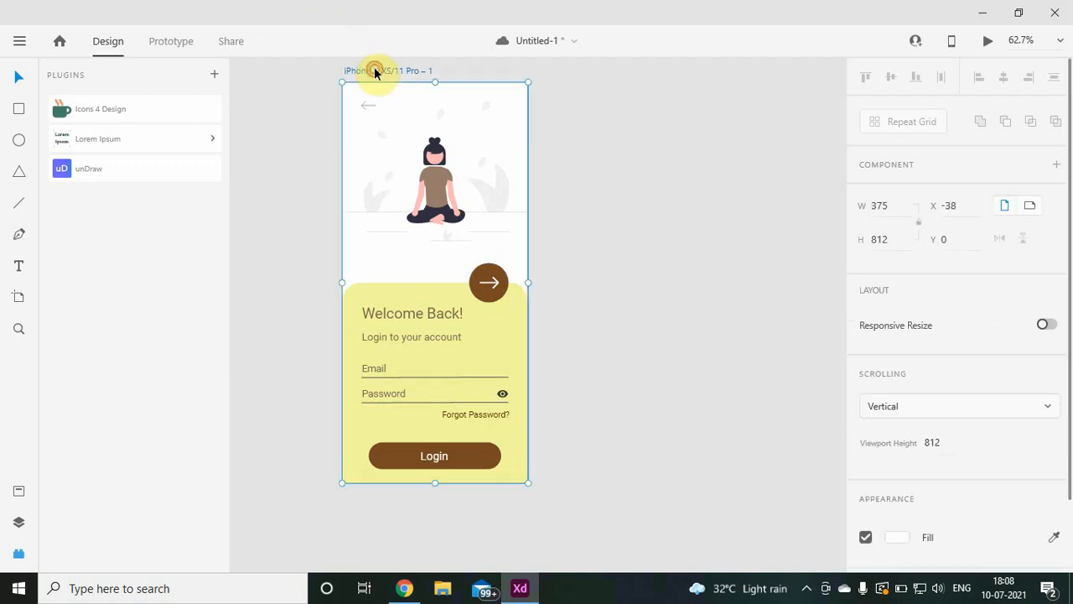
{"action": "double_click", "coordinate": [375, 70]}
{"action": "type", "text": "Lo"}
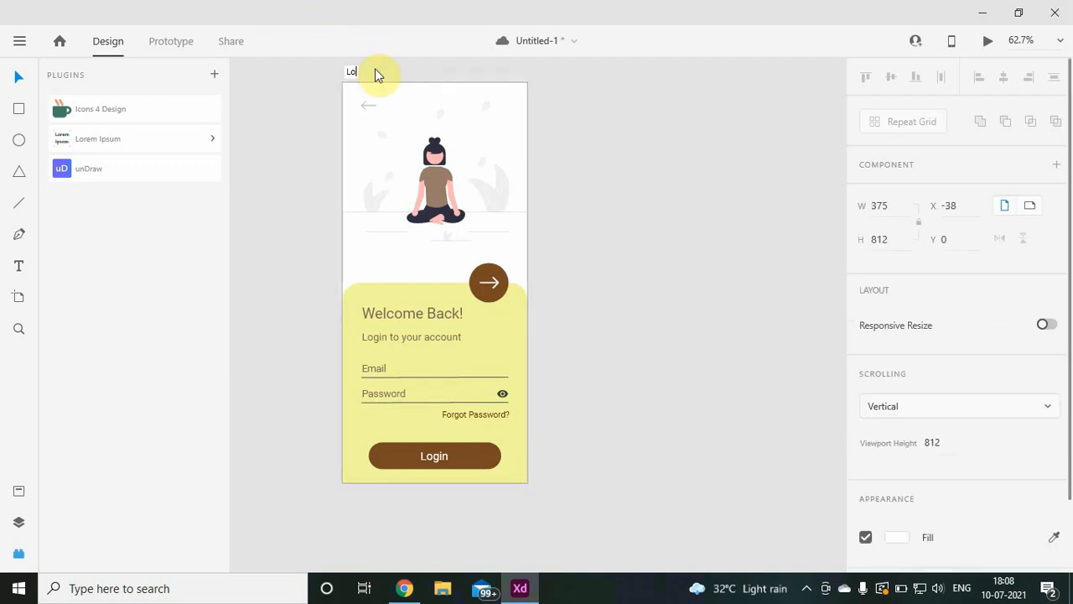
{"action": "type", "text": "gin"}
{"action": "key", "text": "Return"}
{"action": "left_click", "coordinate": [577, 277]}
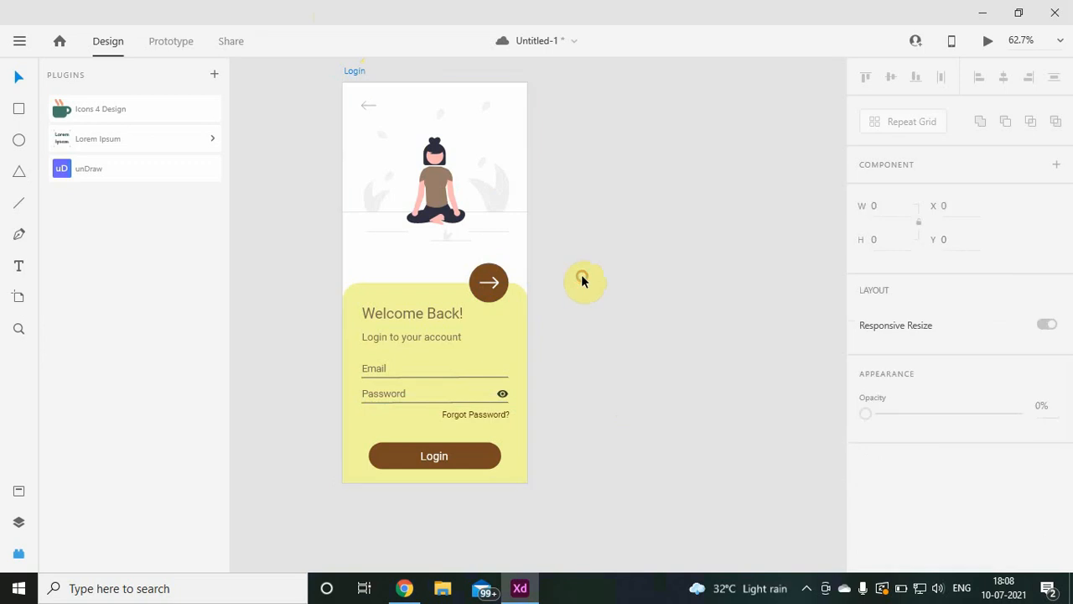
Duplicate the white arrow and move the copy up 60 px, above the brown circle.
{"action": "double_click", "coordinate": [492, 289]}
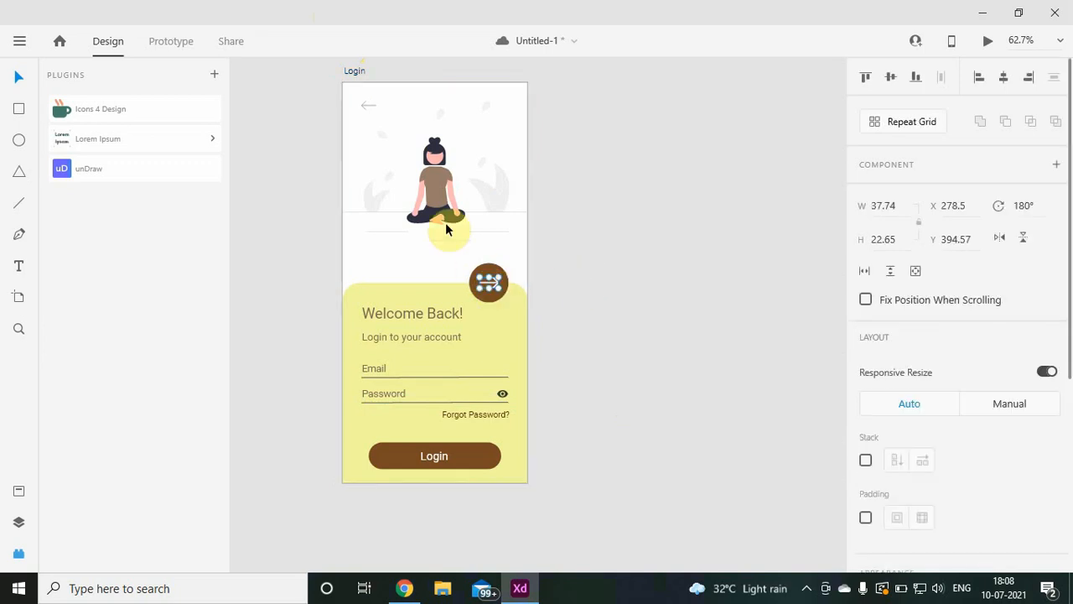
{"action": "left_click", "coordinate": [438, 265]}
{"action": "key", "text": "ctrl+z"}
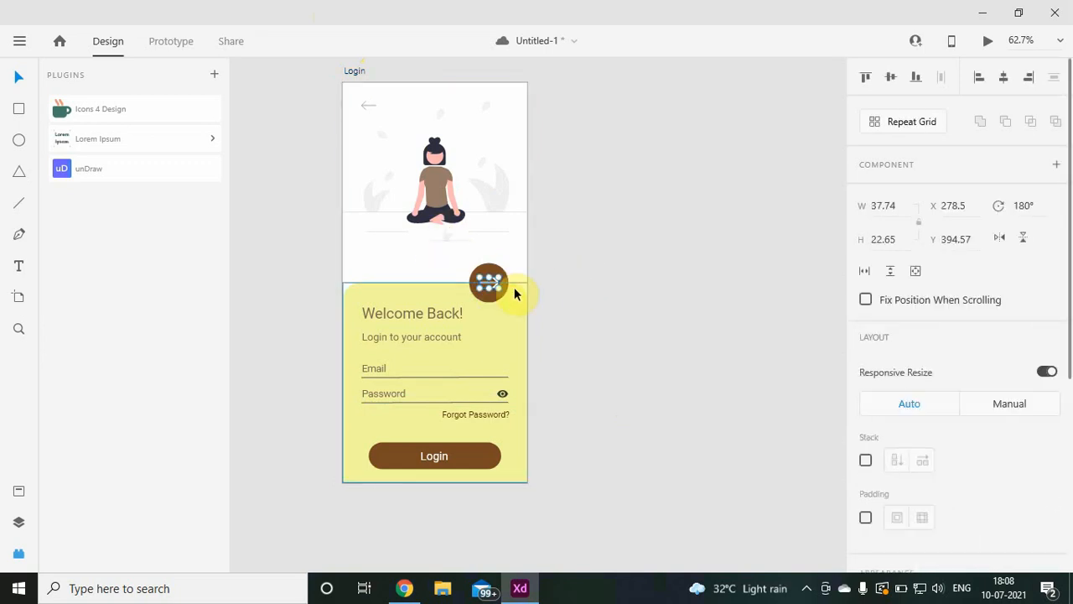
{"action": "key", "text": "shift+Up"}
{"action": "key", "text": "shift+Up"}
{"action": "key", "text": "shift+Up"}
{"action": "key", "text": "shift+Up"}
{"action": "key", "text": "shift+Up"}
{"action": "key", "text": "shift+Up"}
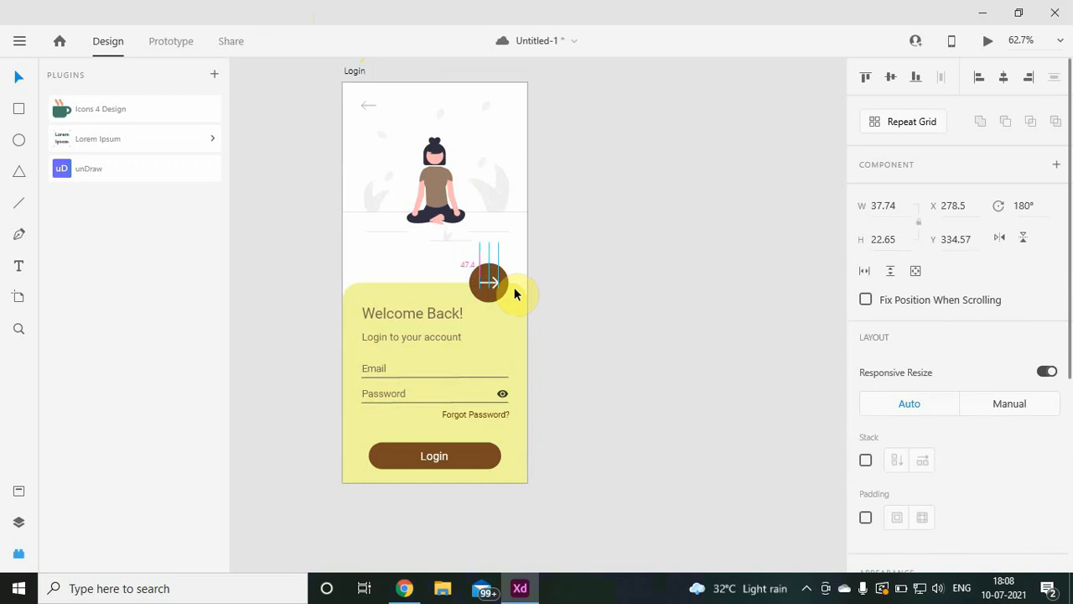
Recolour the border of the copied arrow above the circle with the saved brown swatch #967D69.
{"action": "scroll", "coordinate": [904, 406], "scroll_direction": "down", "scroll_amount": 5}
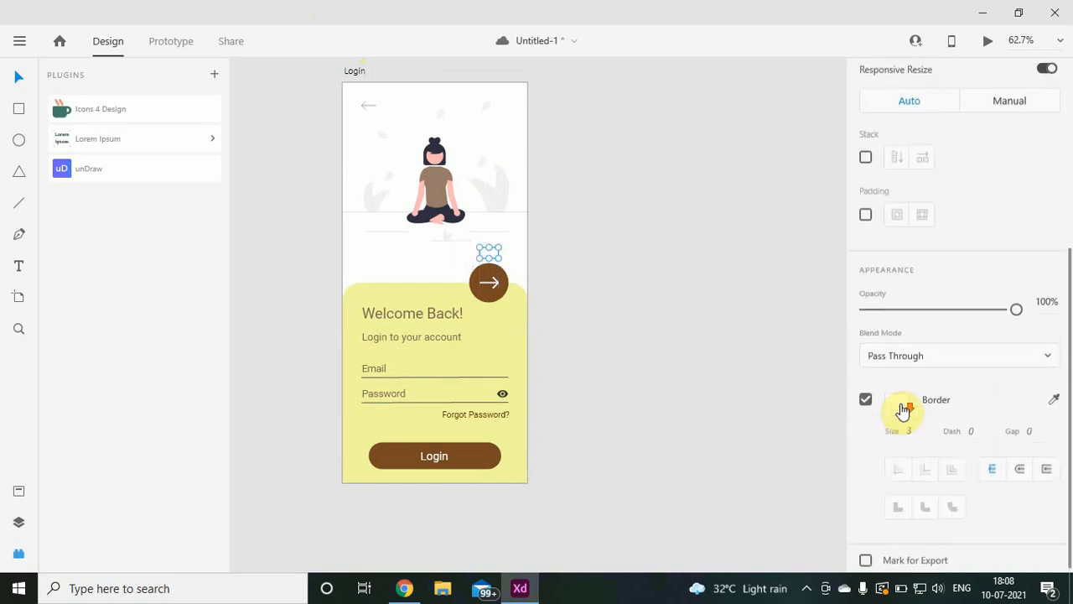
{"action": "left_click", "coordinate": [901, 400]}
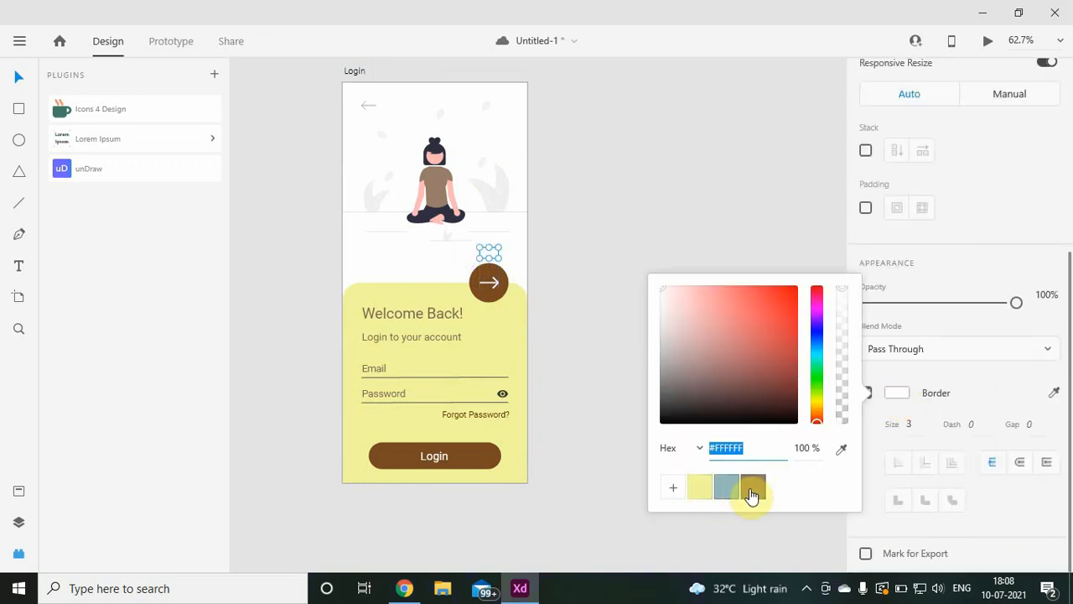
{"action": "left_click", "coordinate": [754, 490]}
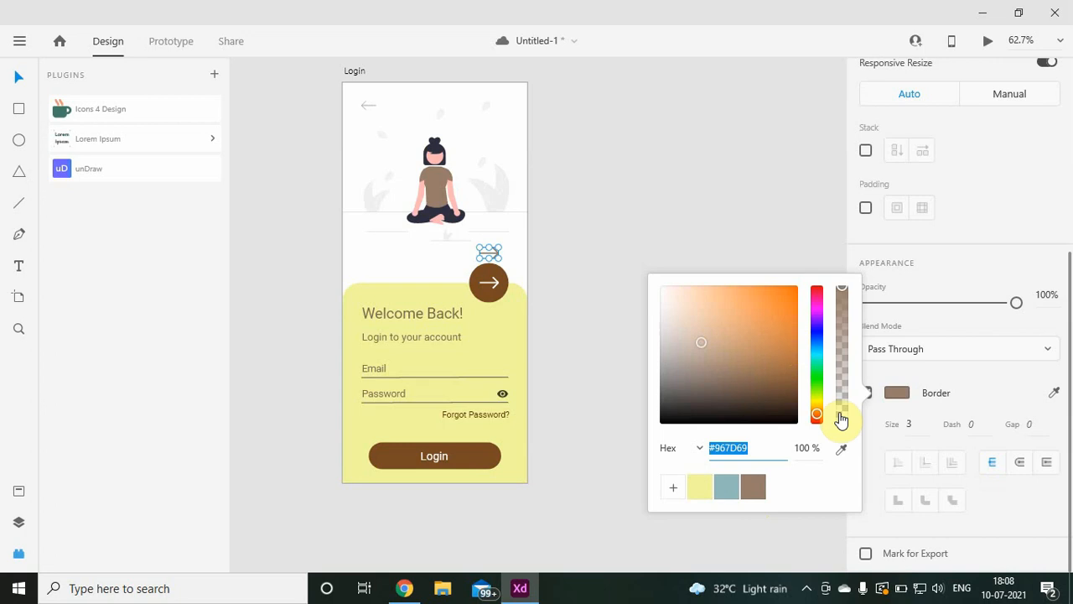
Set the copied arrow's rotation to 0° so it points left.
{"action": "scroll", "coordinate": [1013, 212], "scroll_direction": "up", "scroll_amount": 5}
{"action": "scroll", "coordinate": [1012, 211], "scroll_direction": "up", "scroll_amount": 2}
{"action": "left_click", "coordinate": [1024, 206]}
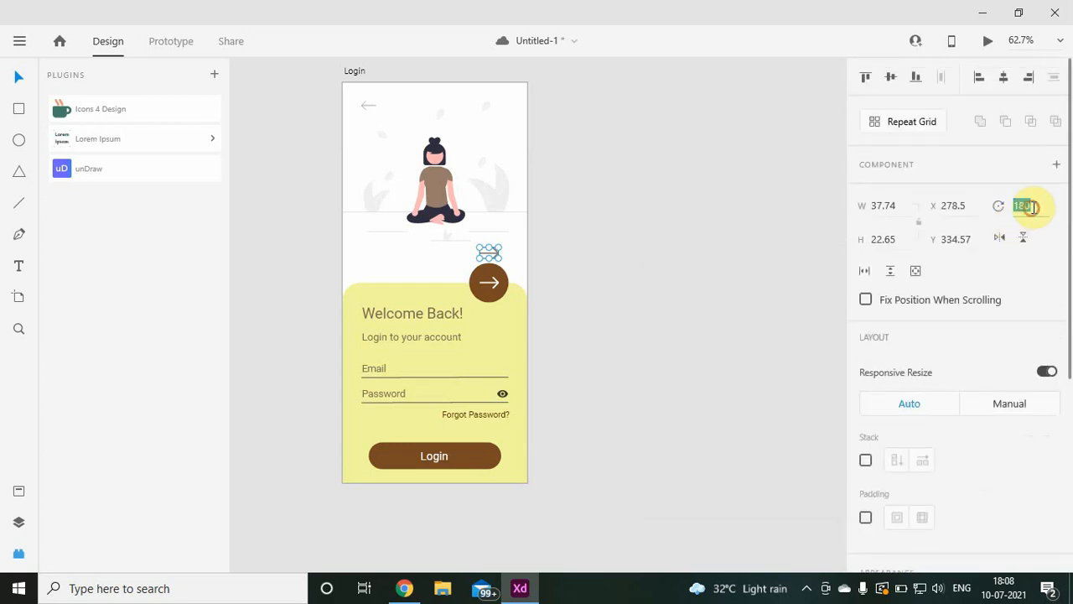
{"action": "type", "text": "0"}
{"action": "key", "text": "Return"}
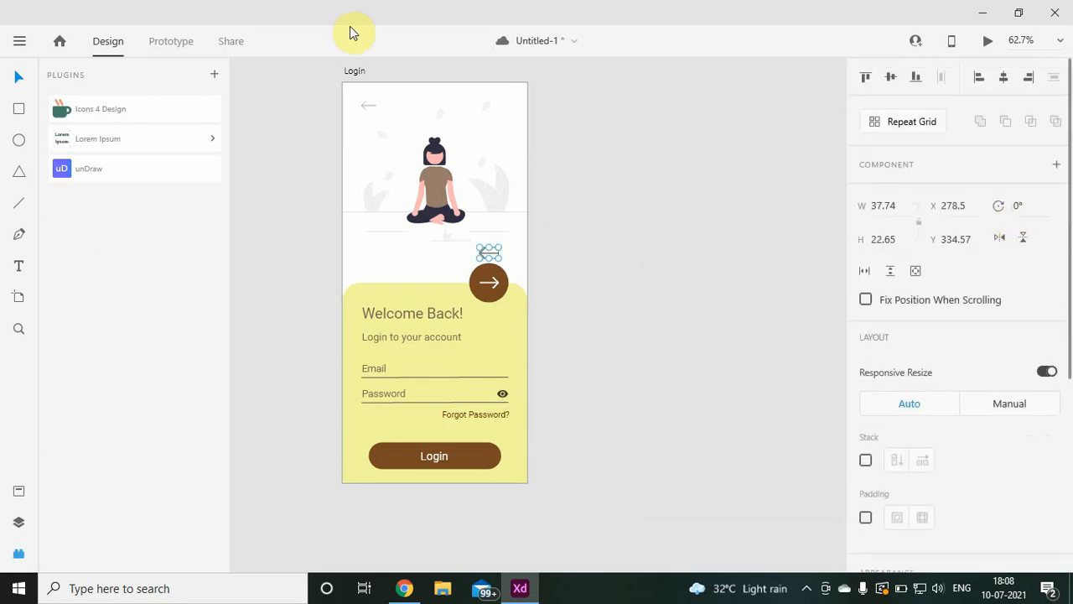
Replace the old back arrow at the artboard's upper left with the brown copy, placed at about X 31.5, Y 26.6.
{"action": "left_click", "coordinate": [370, 107]}
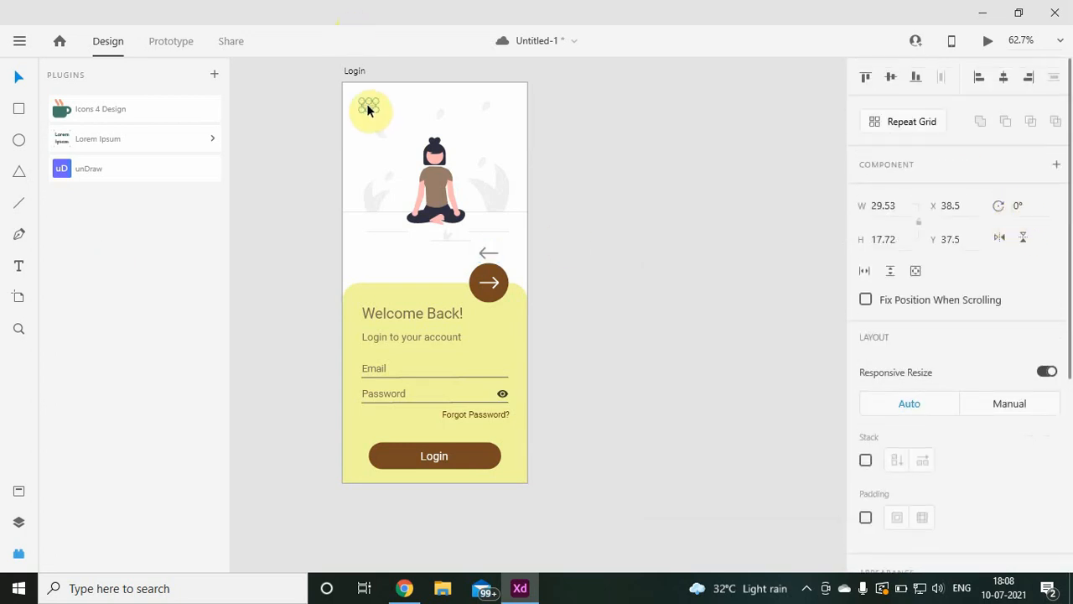
{"action": "key", "text": "Delete"}
{"action": "left_click", "coordinate": [484, 251]}
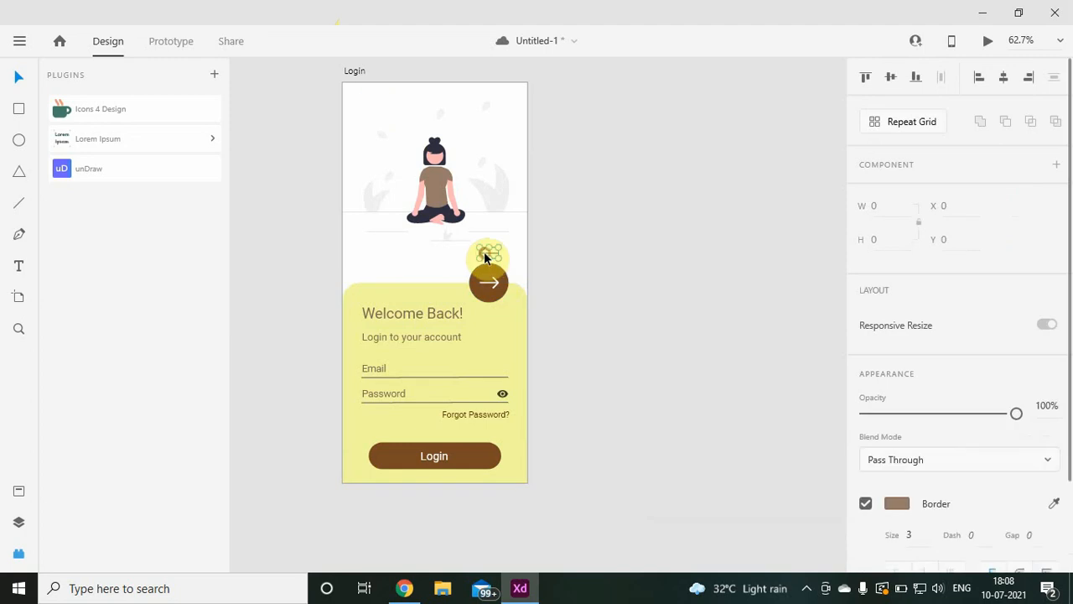
{"action": "left_click_drag", "start_coordinate": [484, 252], "coordinate": [362, 102]}
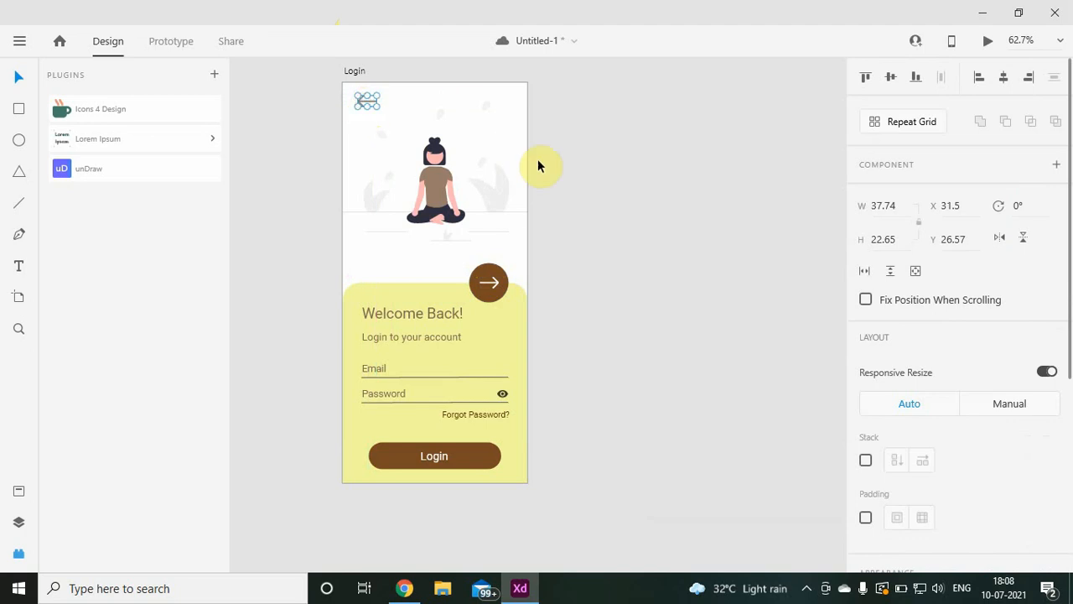
{"action": "left_click", "coordinate": [573, 182]}
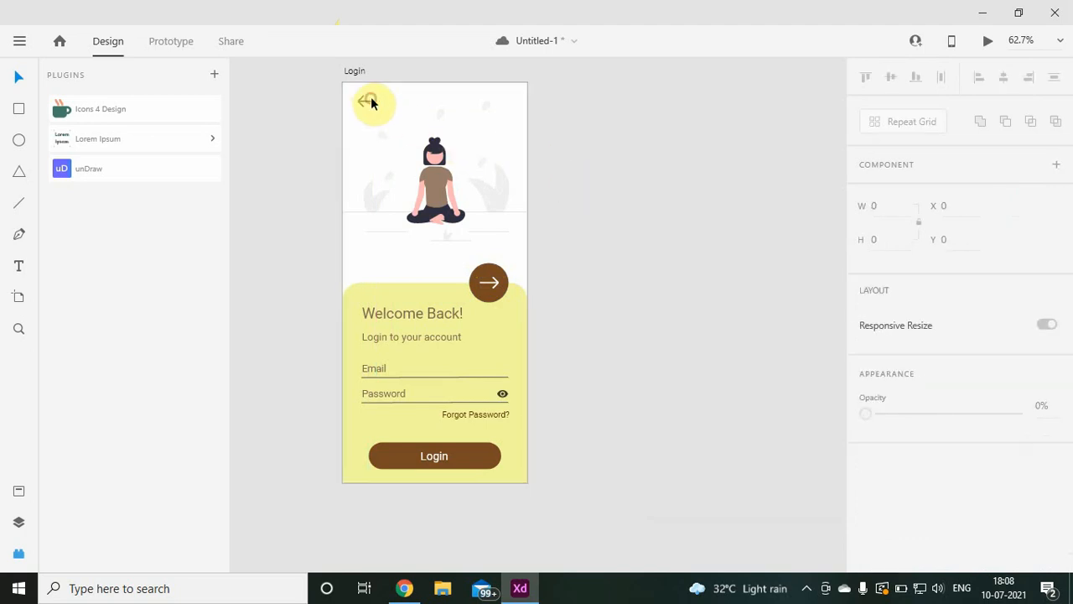
{"action": "left_click", "coordinate": [646, 279]}
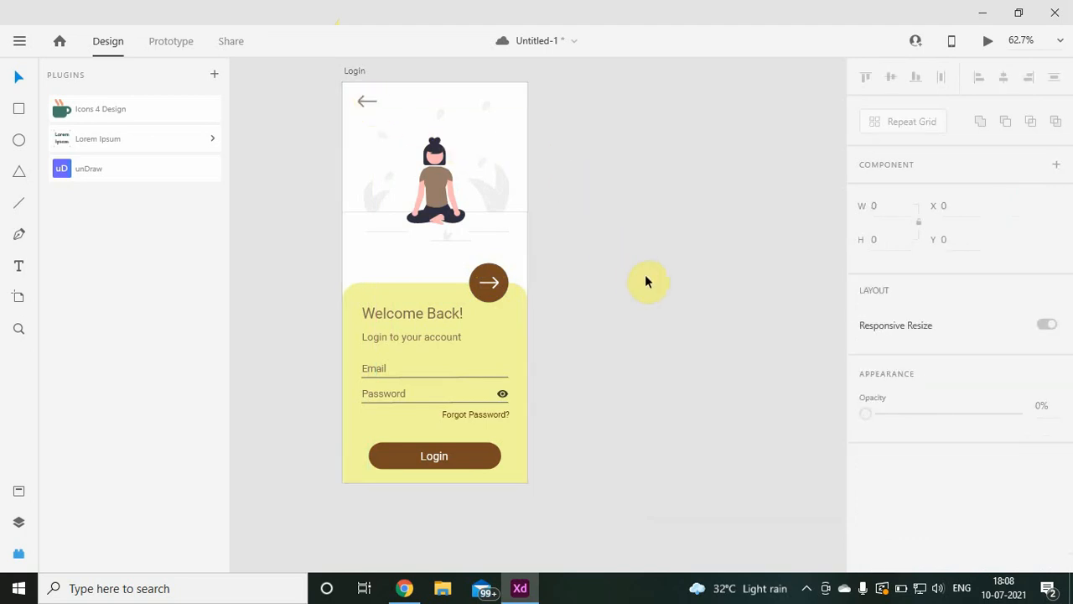
{"action": "left_click", "coordinate": [369, 103]}
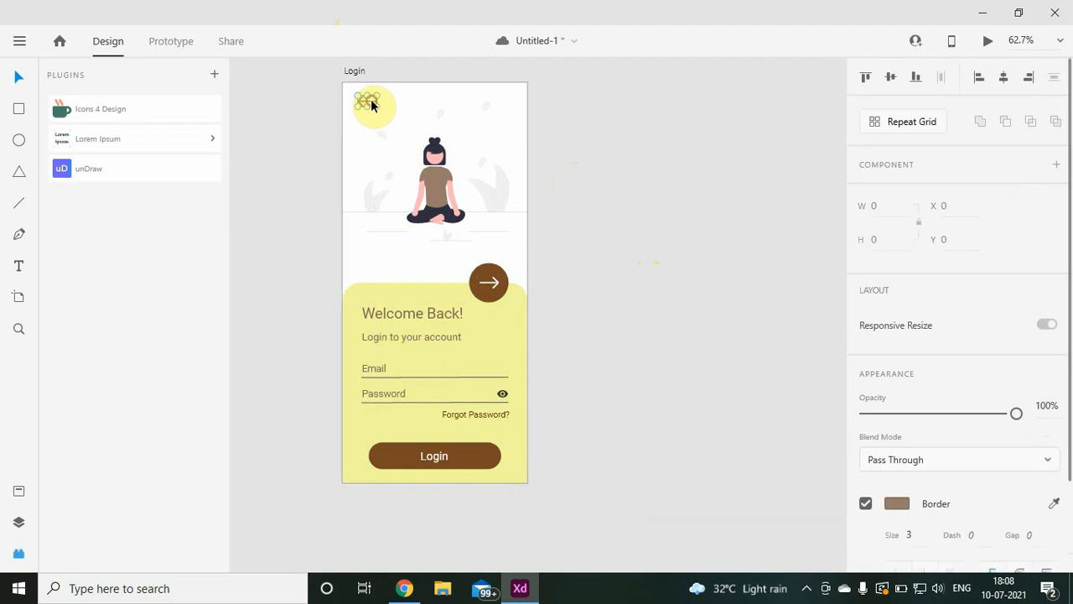
{"action": "left_click", "coordinate": [798, 301]}
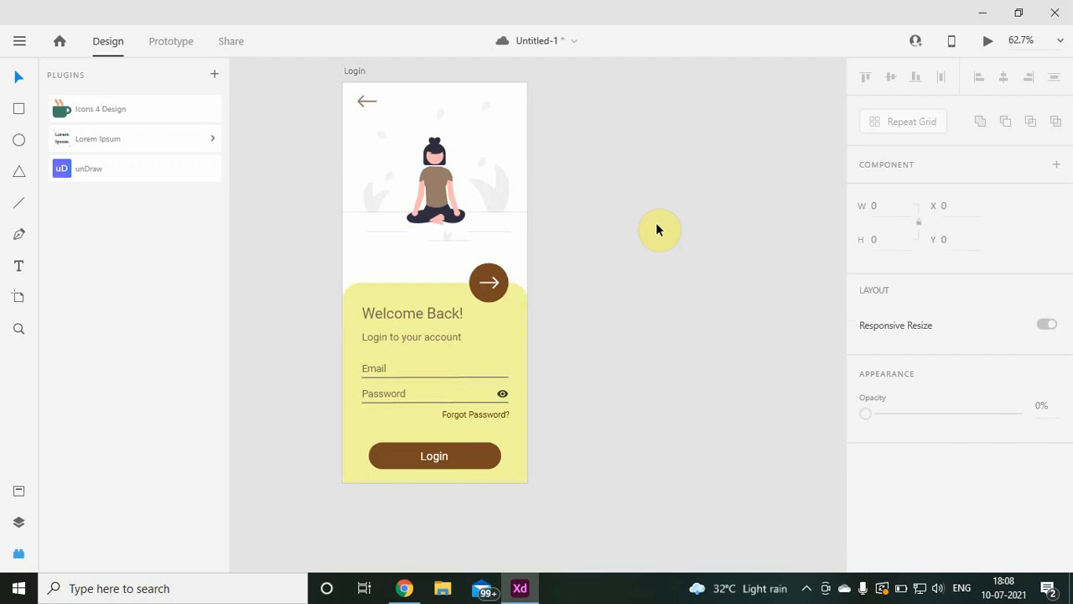
Save the document with the finished login screen.
{"action": "scroll", "coordinate": [659, 230], "scroll_direction": "left", "scroll_amount": 1}
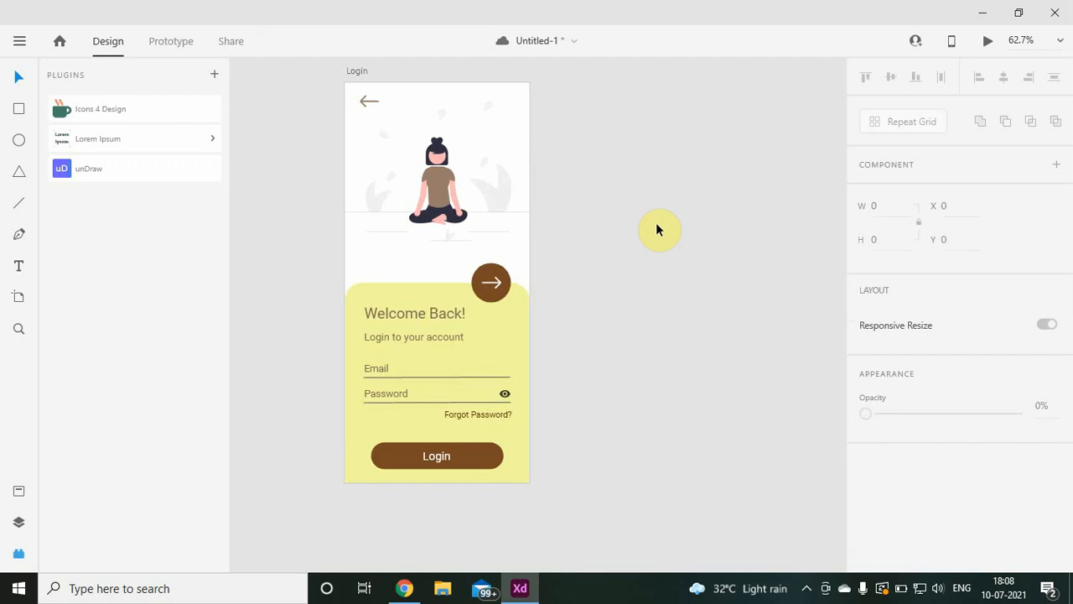
{"action": "scroll", "coordinate": [658, 230], "scroll_direction": "up", "scroll_amount": 2}
{"action": "scroll", "coordinate": [658, 230], "scroll_direction": "left", "scroll_amount": 3}
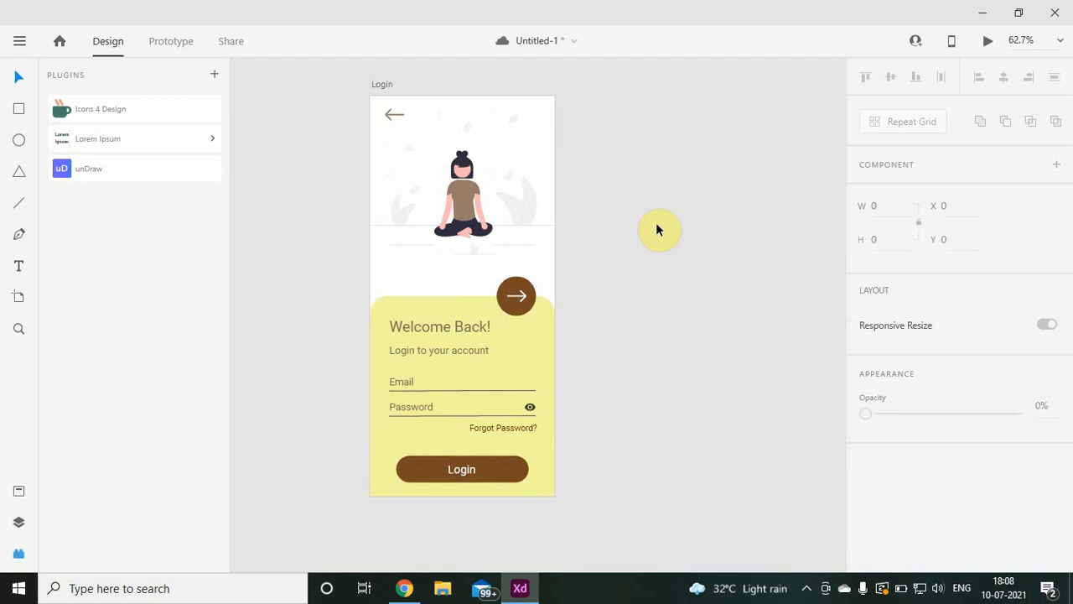
{"action": "key", "text": "ctrl+s"}
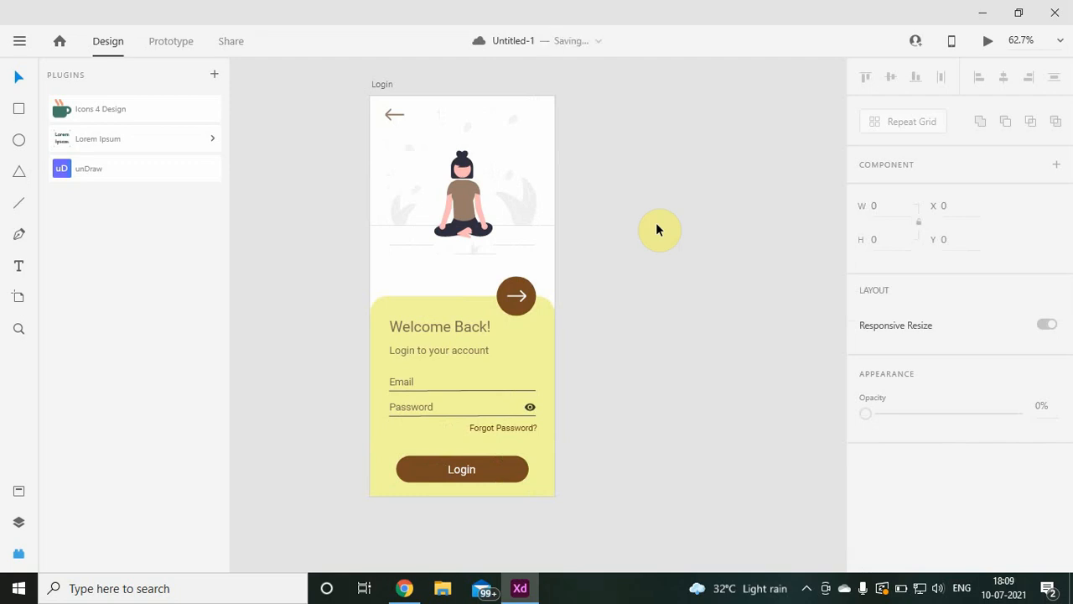